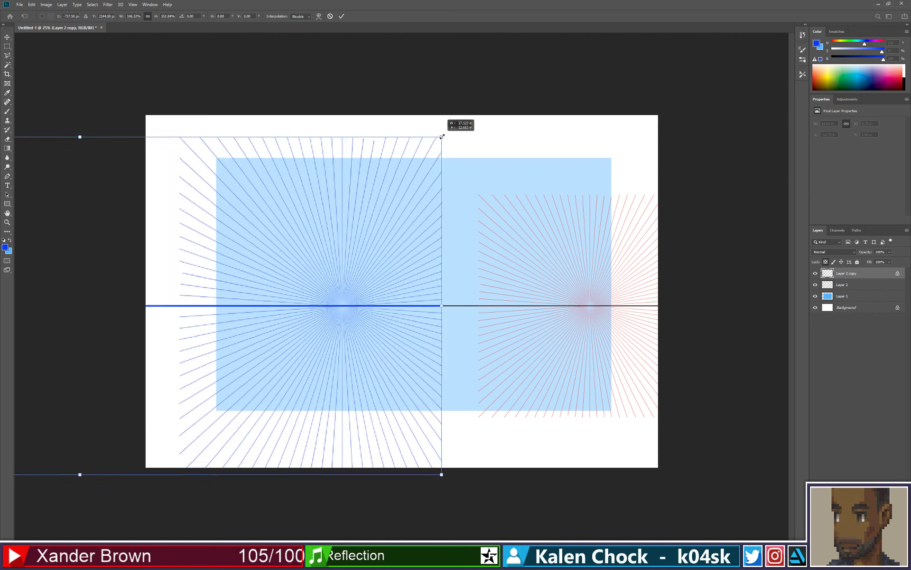
Step: Flip the blue perspective grid horizontally and move its radial lines off the canvas's left side, leaving its long horizon line across the canvas
drag(402, 298, 423, 317)
right_click(424, 317)
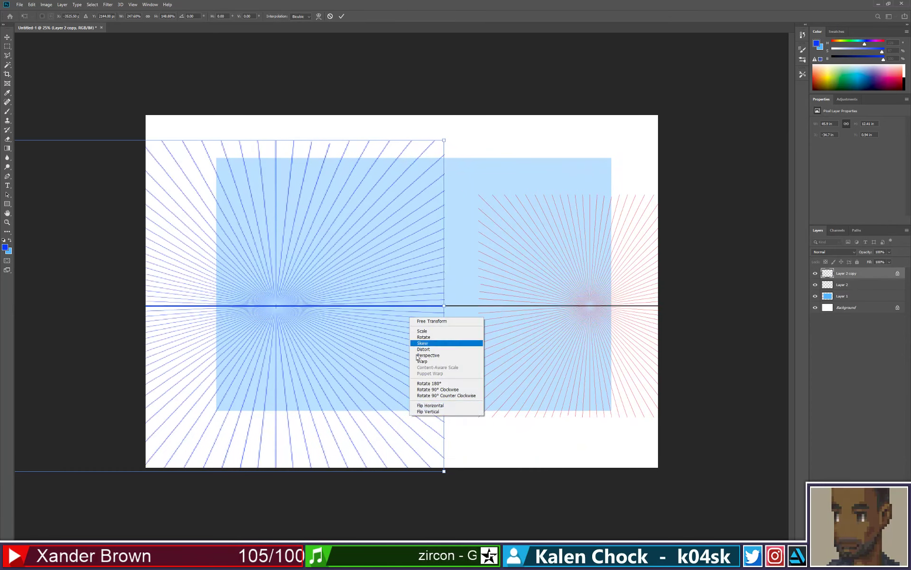
click(425, 406)
drag(421, 370, 683, 346)
drag(335, 340, 513, 354)
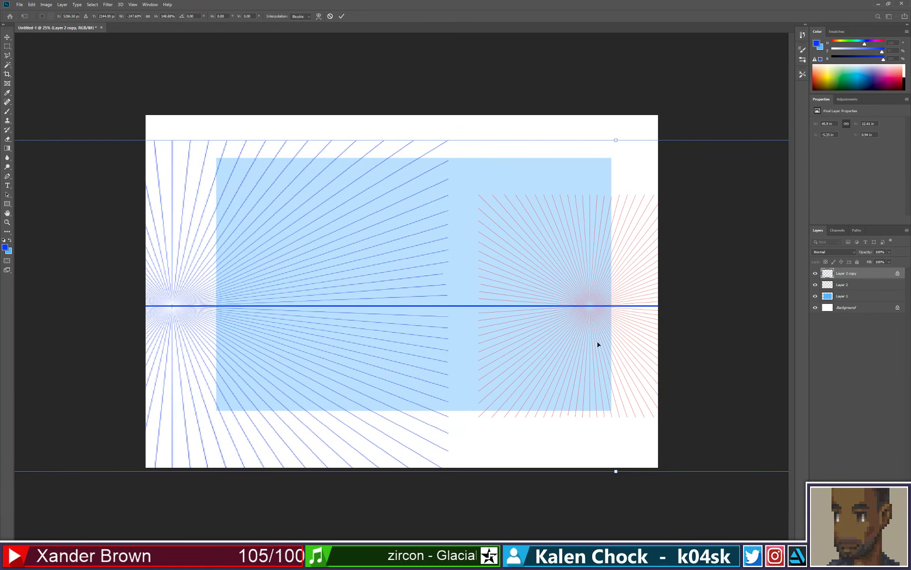
key(ctrl+space)
ctrl+alt+click(537, 344)
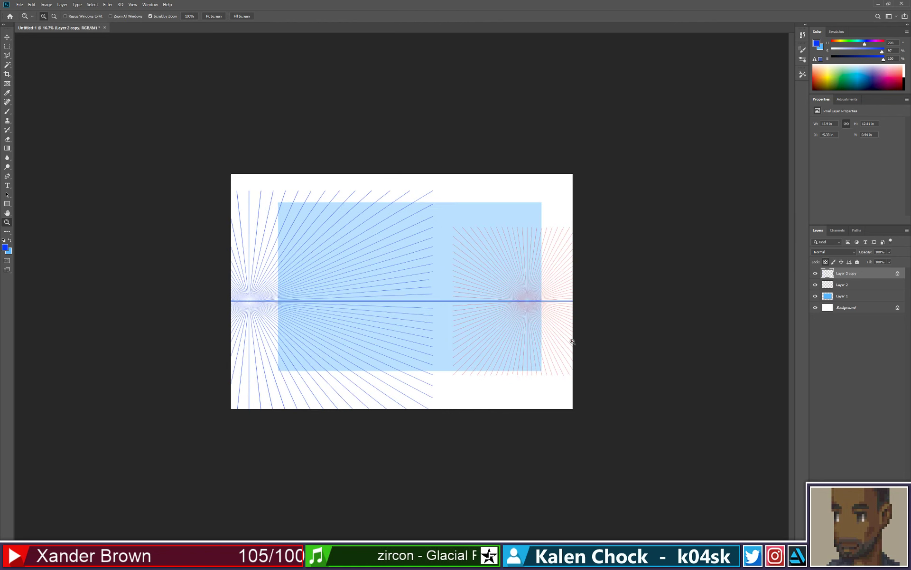
ctrl+alt+click(433, 352)
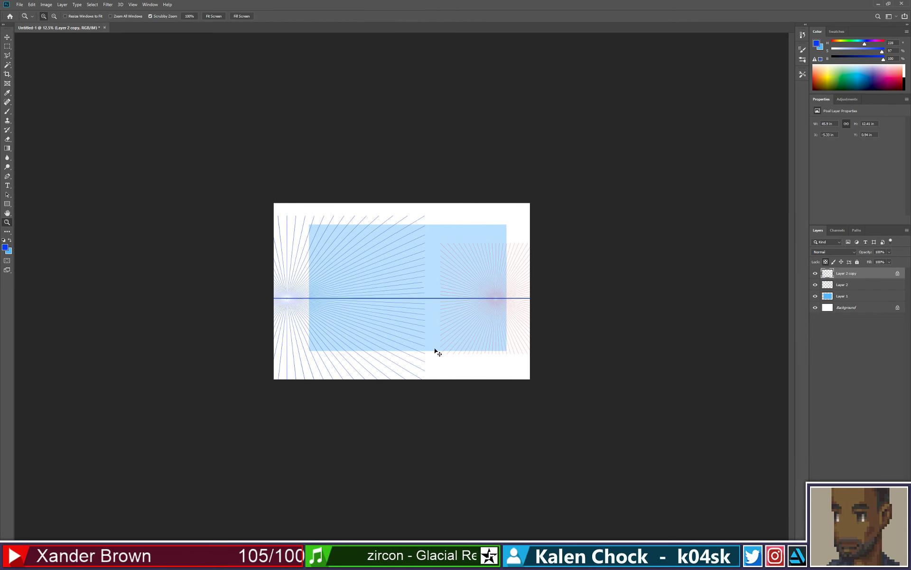
drag(517, 315, 367, 318)
key(Return)
Step: Delete the blue grid's surplus horizon line with two rectangular selections, sliding the layer right between them to reach the remaining part
key(m)
drag(511, 382, 295, 210)
key(Delete)
key(ctrl+d)
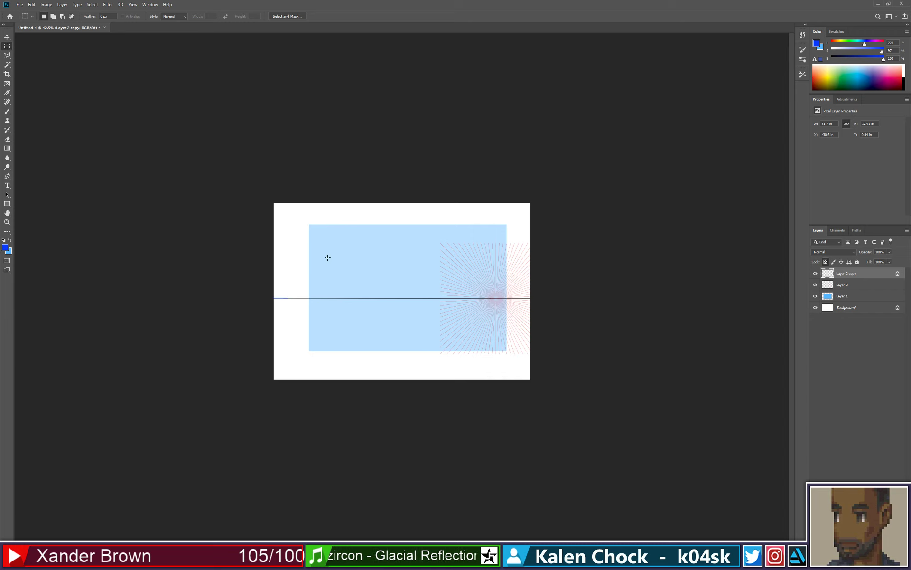
key(v)
drag(327, 257, 508, 356)
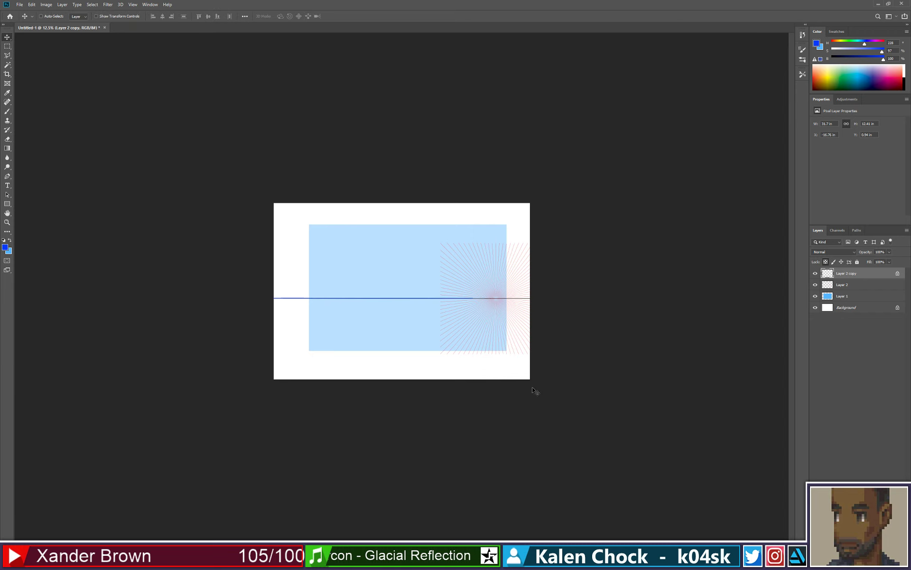
key(m)
drag(534, 390, 302, 224)
key(Delete)
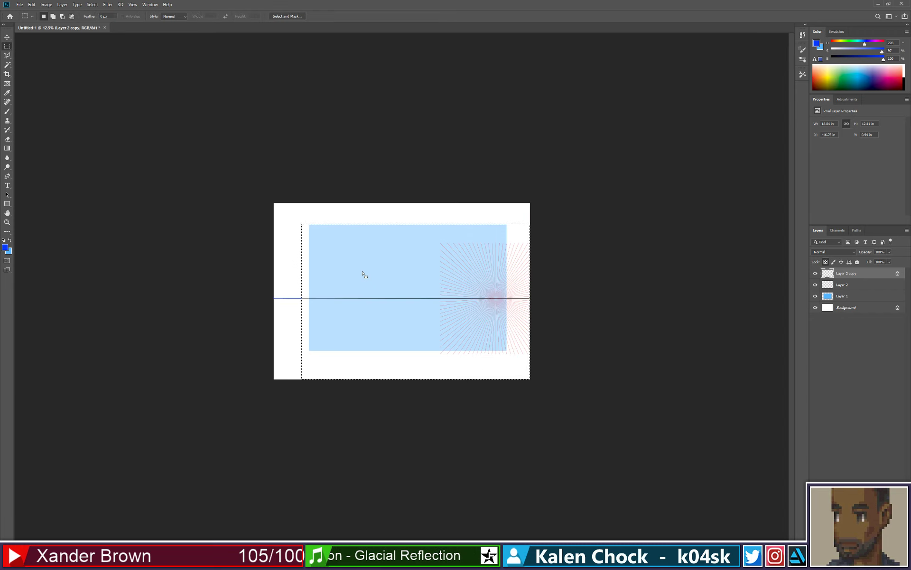
key(ctrl+d)
Step: Move the blue grid back onto the canvas and stretch it horizontally, keeping its vanishing point just outside the canvas's left edge
key(v)
drag(346, 315, 507, 326)
key(ctrl+t)
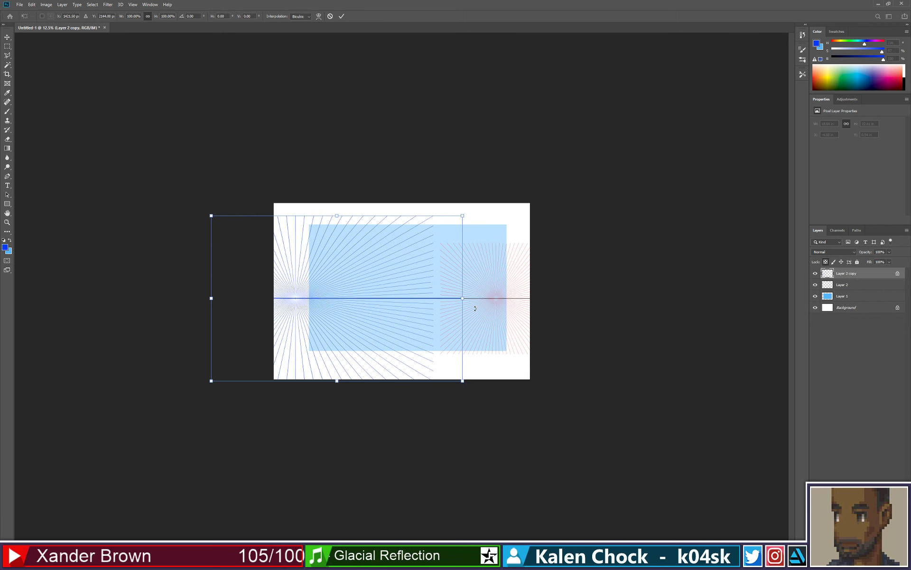
drag(461, 298, 694, 298)
drag(653, 314, 498, 315)
drag(545, 298, 664, 298)
key(Return)
Step: Delete the surplus left part of the red grid's horizon line on Layer 2 with a rectangular selection
click(847, 286)
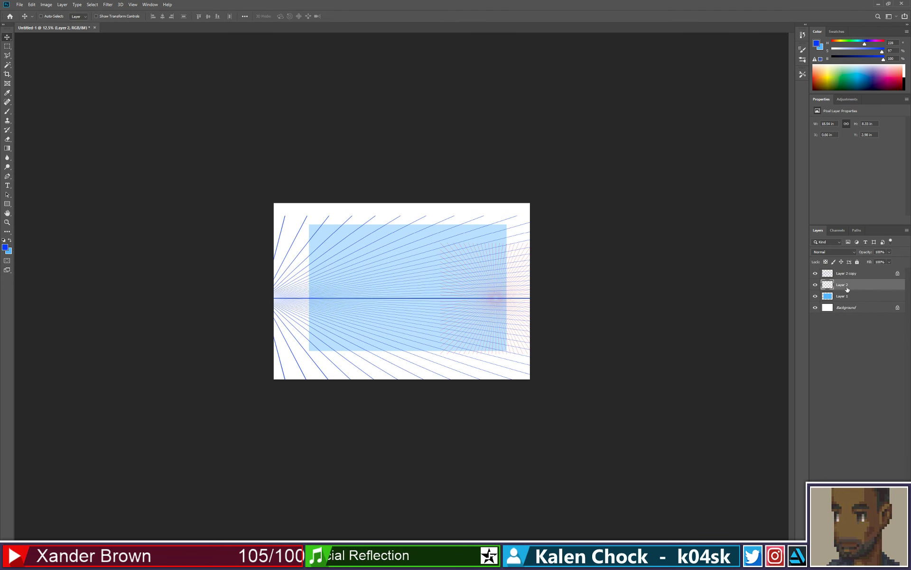
key(ctrl+t)
key(Escape)
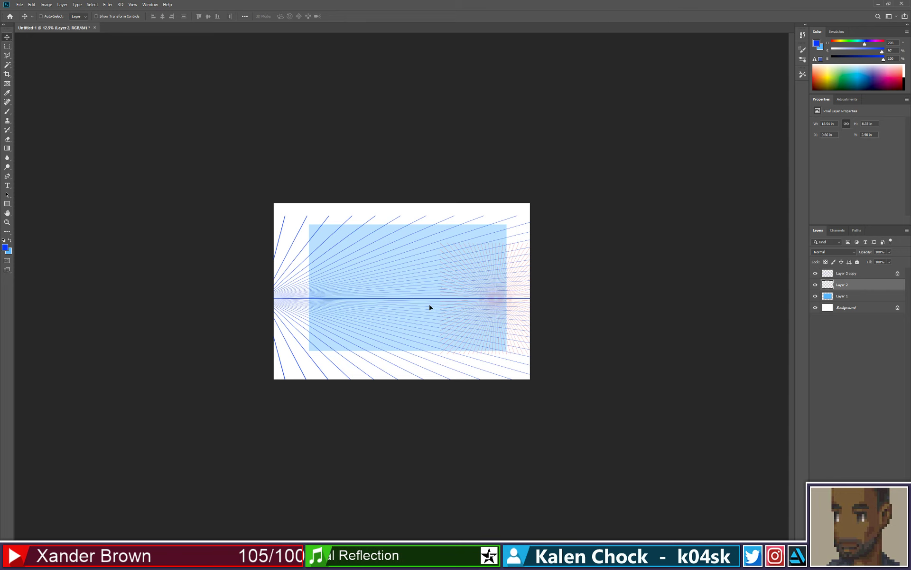
key(m)
drag(274, 209, 435, 388)
key(Delete)
key(ctrl+d)
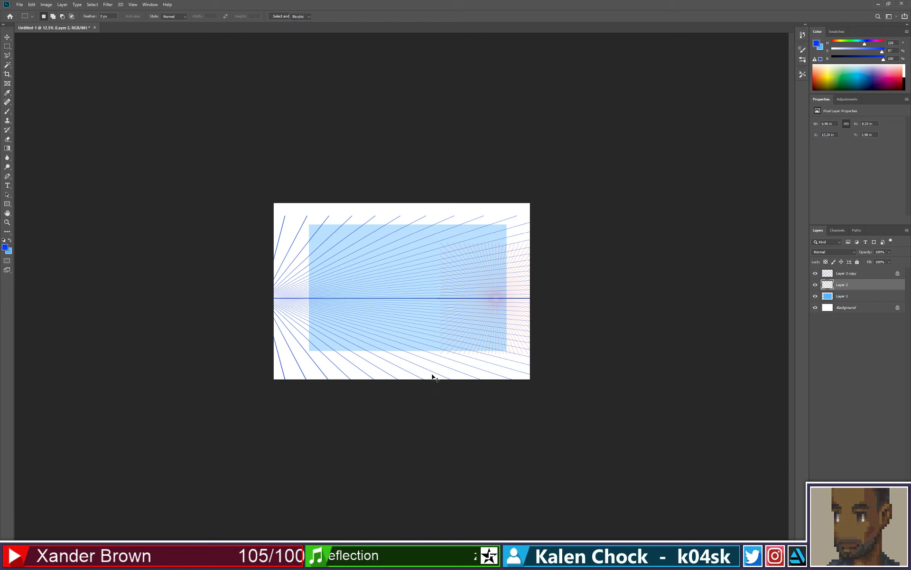
Step: Stretch and enlarge the red grid across the canvas, placing its vanishing point near the right edge and aligning its horizon with the blue grid's
key(ctrl+t)
drag(437, 298, 279, 299)
drag(437, 315, 540, 326)
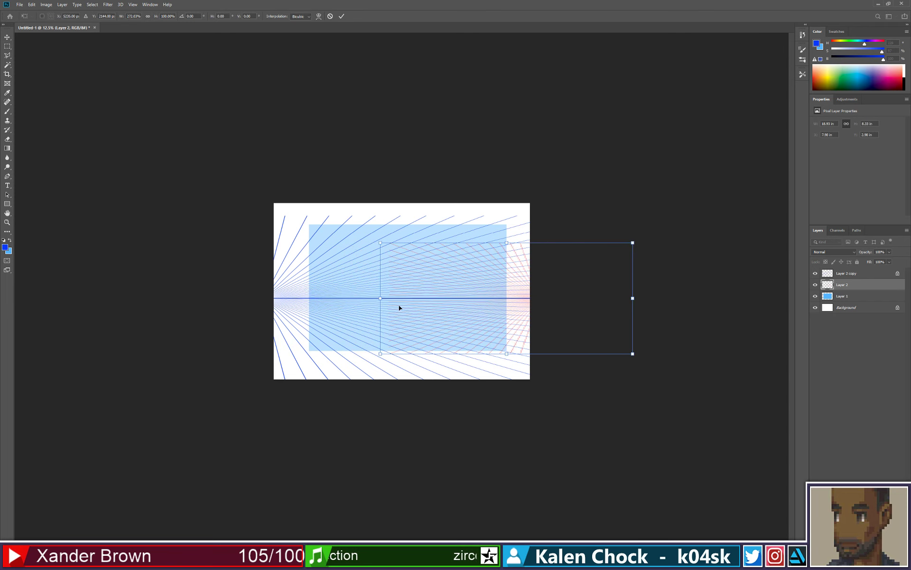
drag(380, 299, 271, 299)
mouse_move(346, 309)
mouse_down()
mouse_move(373, 309)
mouse_move(360, 311)
mouse_up()
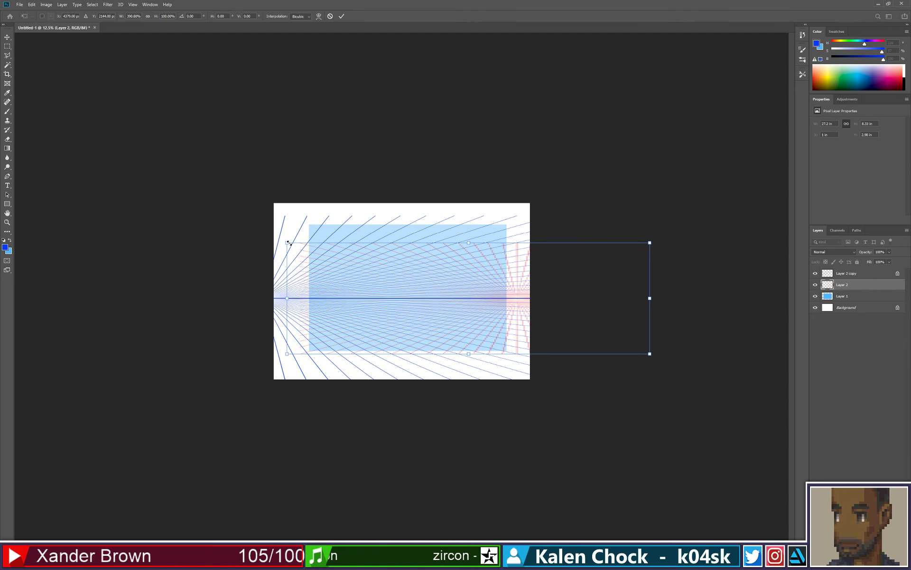
drag(288, 243, 201, 216)
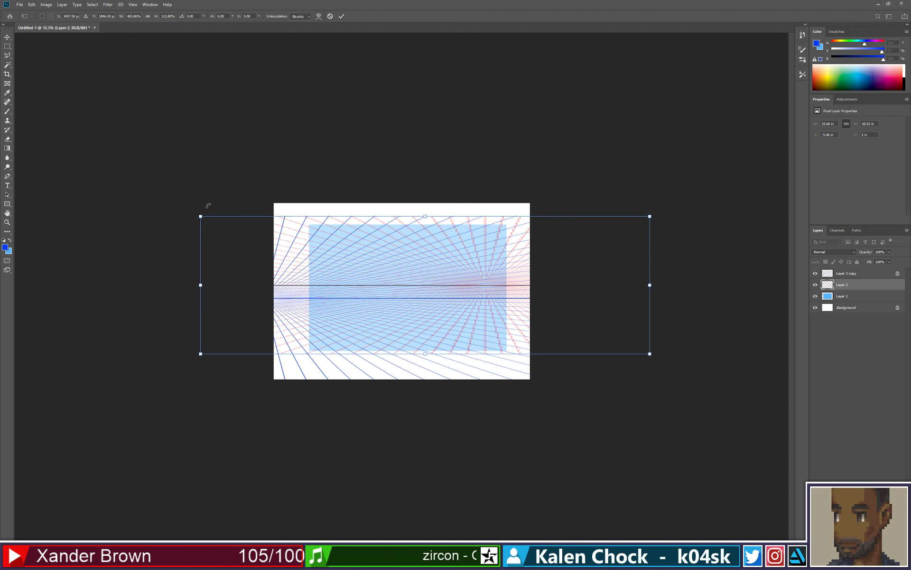
drag(451, 287, 450, 311)
key(Return)
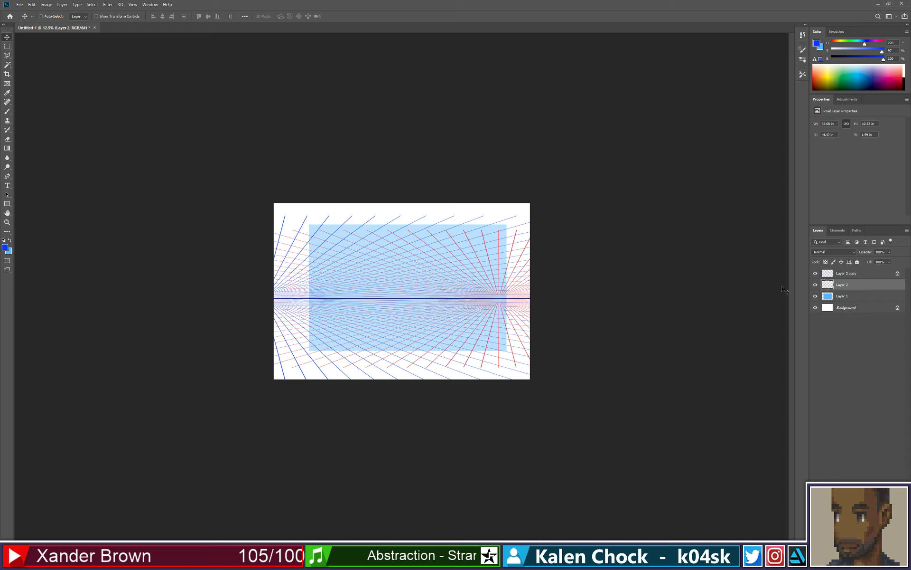
Step: Group the two perspective grid layers and lower the group's fill so the lines look faint
click(840, 274)
shift+click(848, 286)
key(ctrl+g)
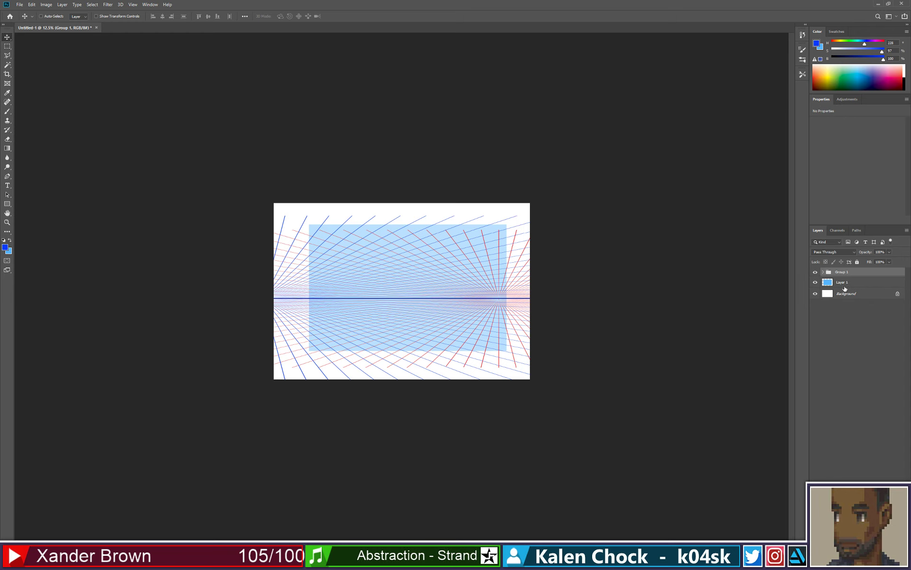
drag(870, 273, 866, 273)
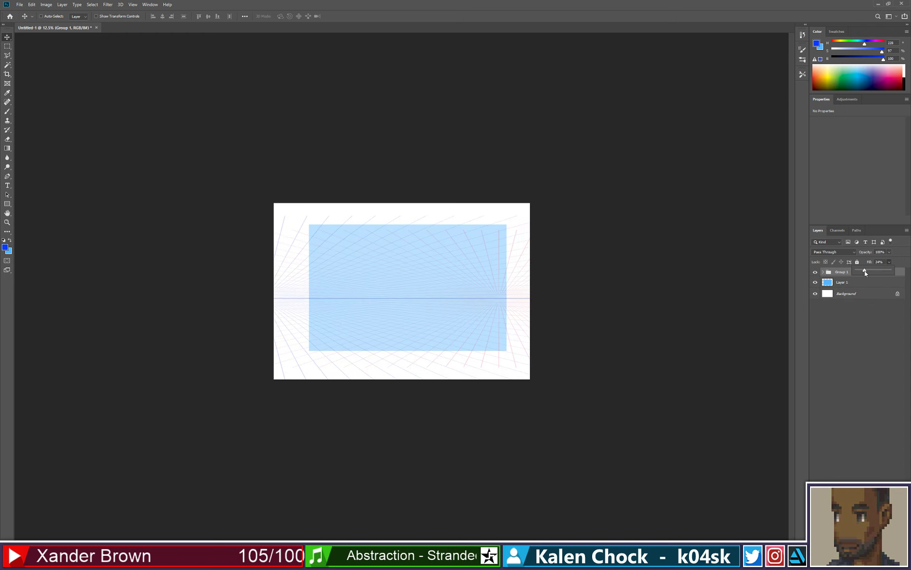
Step: Select Layer 1 and choose a hard elliptical brush tip from the brush presets
click(847, 284)
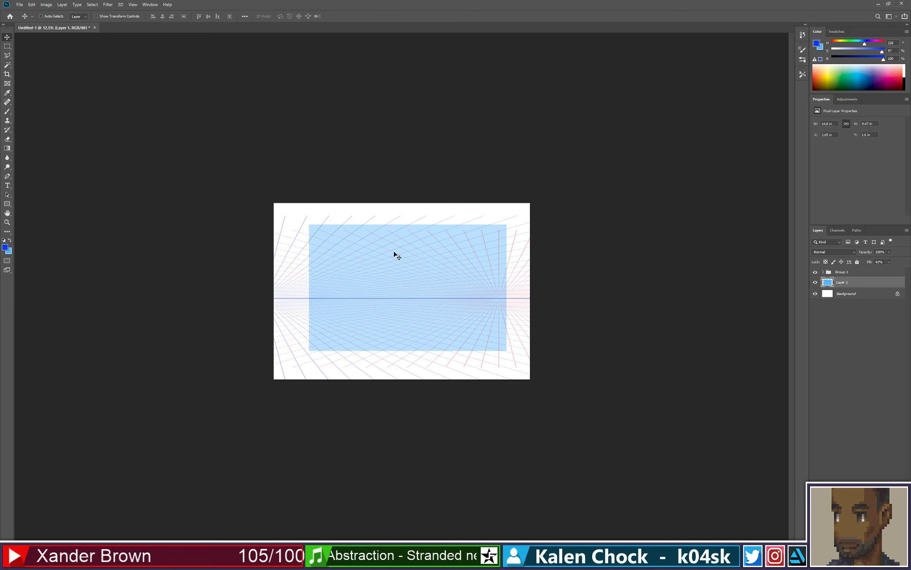
key(z)
click(348, 240)
right_click(354, 245)
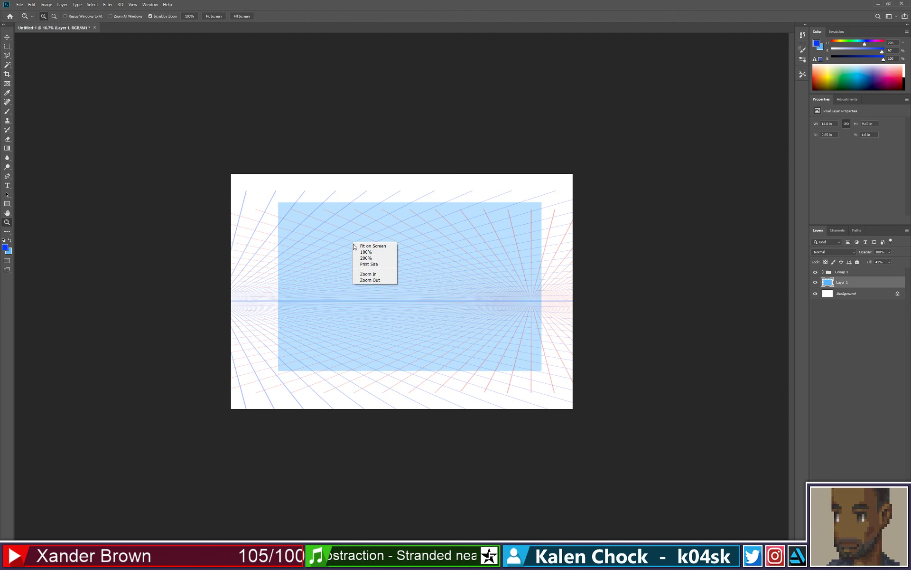
key(Escape)
key(ctrl+plus)
key(b)
right_click(340, 260)
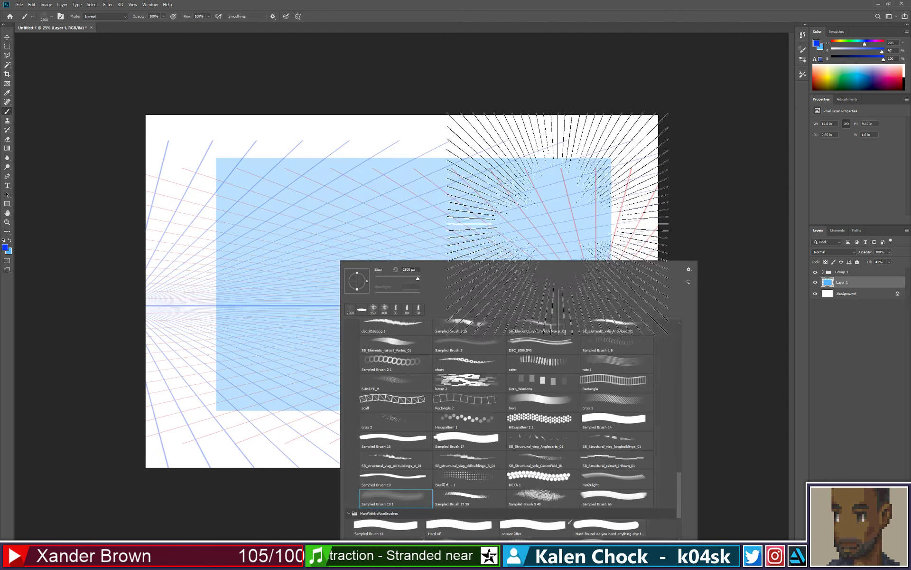
drag(676, 466, 679, 323)
click(439, 351)
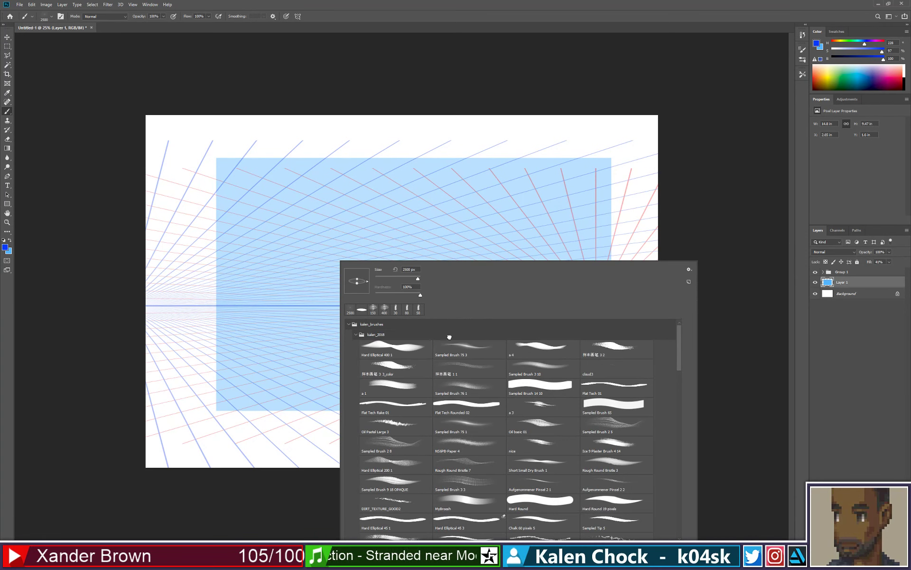
Step: Try a brush dab at the canvas's upper-right corner, undo it, and shrink the brush to a small line-drawing size
click(666, 134)
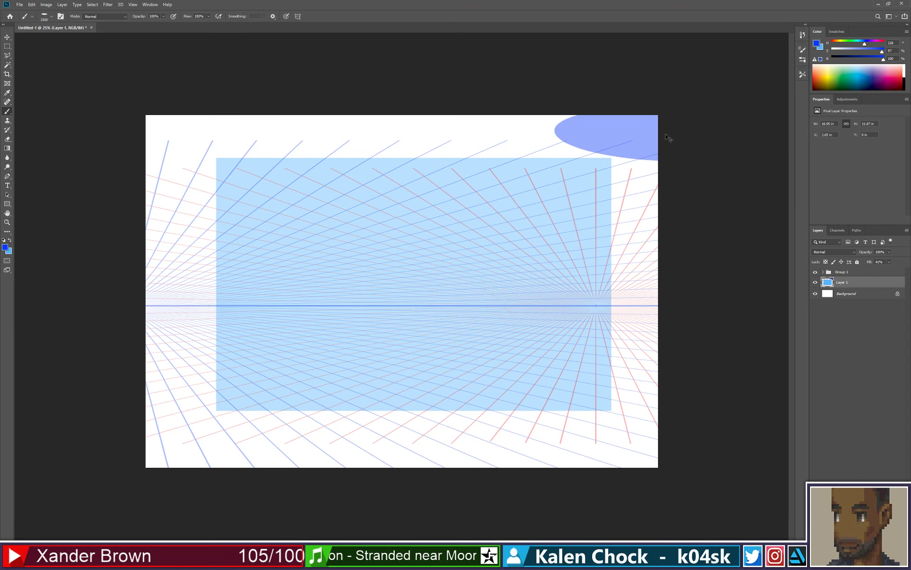
key(ctrl+z)
key(bracketleft)
key(bracketleft)
key(bracketleft)
key(bracketleft)
key(bracketleft)
key(bracketleft)
key(bracketleft)
key(bracketleft)
key(bracketleft)
key(bracketleft)
key(bracketleft)
key(bracketleft)
key(bracketleft)
key(bracketleft)
key(bracketleft)
key(bracketleft)
key(bracketleft)
key(bracketleft)
key(bracketleft)
key(bracketleft)
key(bracketleft)
key(bracketleft)
key(bracketleft)
key(bracketleft)
key(bracketleft)
key(bracketleft)
key(bracketleft)
key(bracketleft)
key(bracketleft)
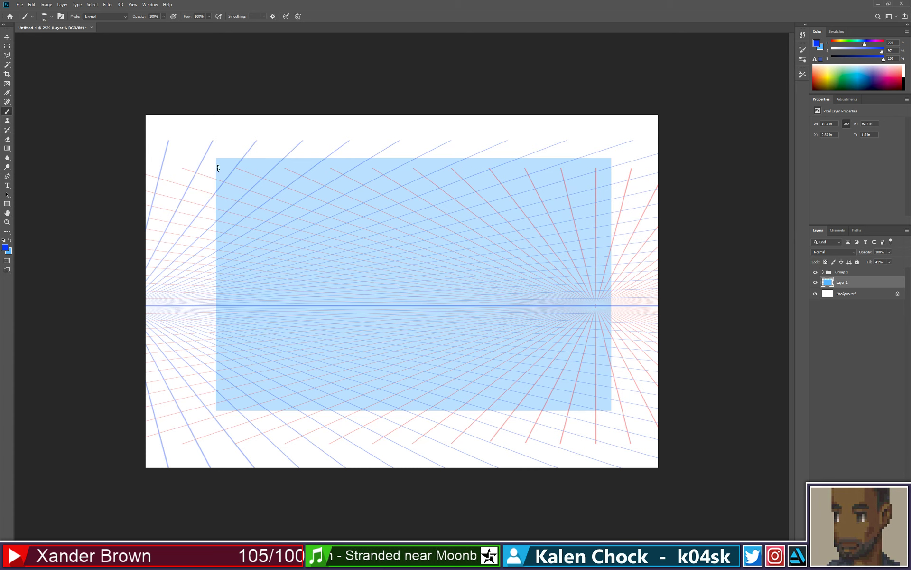
Step: Undo the trial edge stroke, add a new layer above Layer 1, and outline the light blue rectangle there with straight dark blue strokes
drag(216, 162, 228, 444)
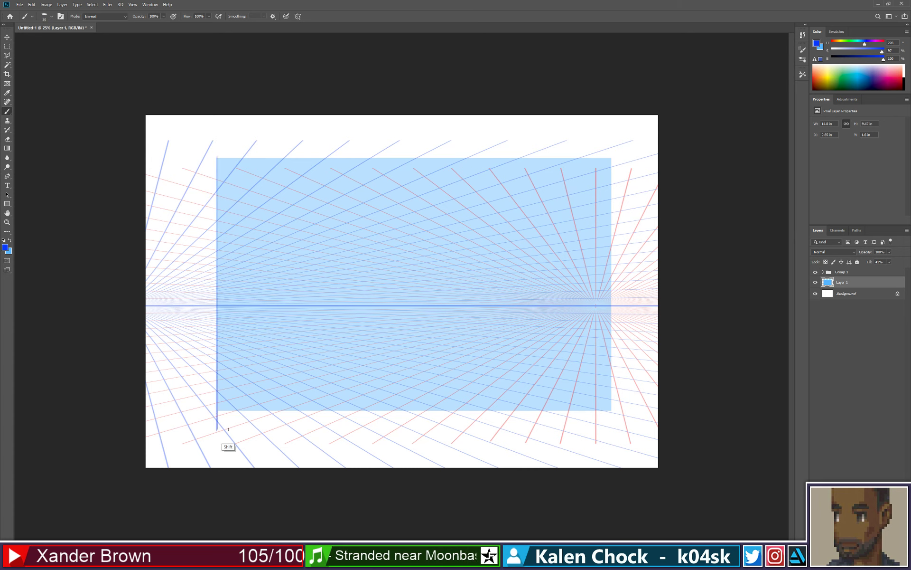
key(ctrl+z)
key(ctrl+shift+alt+n)
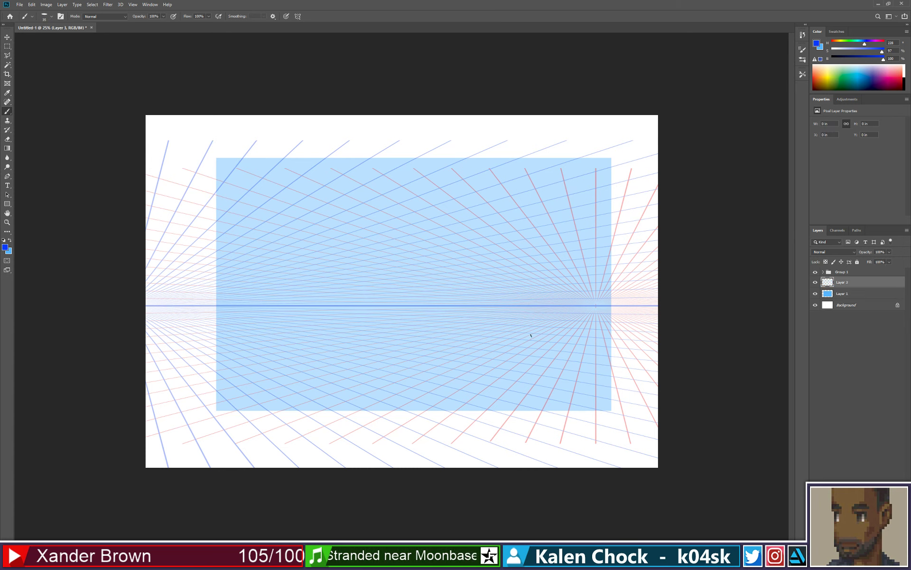
mouse_move(216, 158)
mouse_down()
mouse_move(612, 157)
mouse_move(601, 397)
mouse_move(602, 413)
mouse_move(611, 412)
mouse_move(212, 410)
mouse_move(216, 158)
mouse_up()
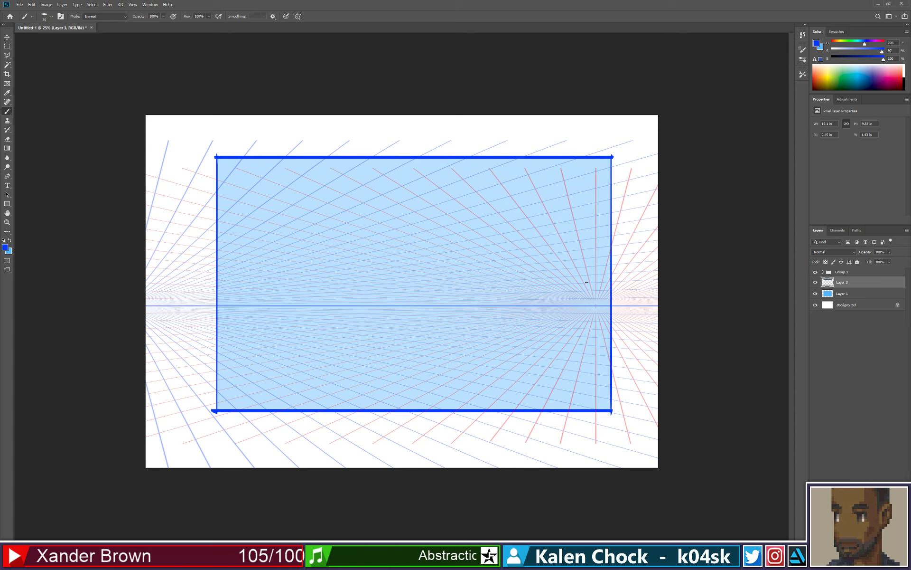
Step: Group the outline layer with the blue rectangle layer and lower the group's fill to about half
shift+click(849, 294)
key(ctrl+g)
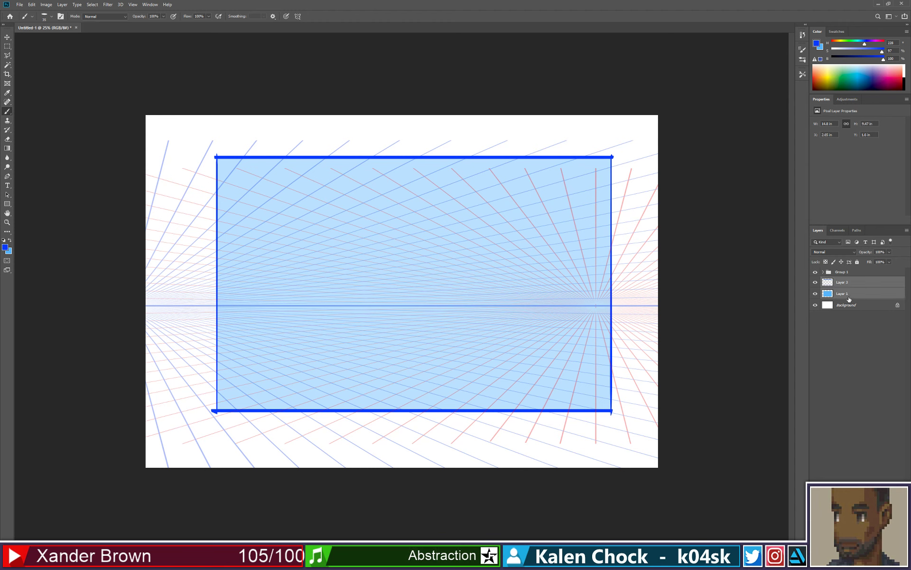
click(889, 263)
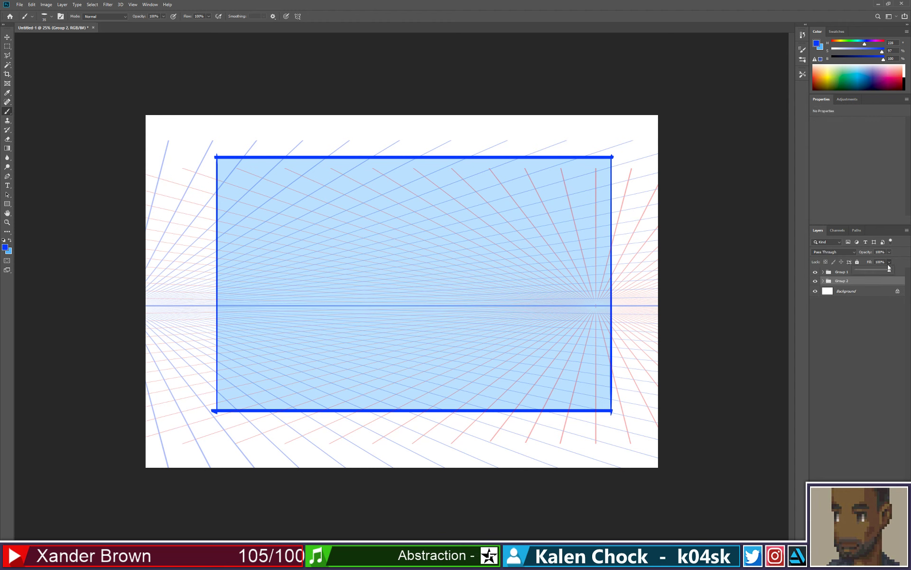
drag(880, 270, 870, 270)
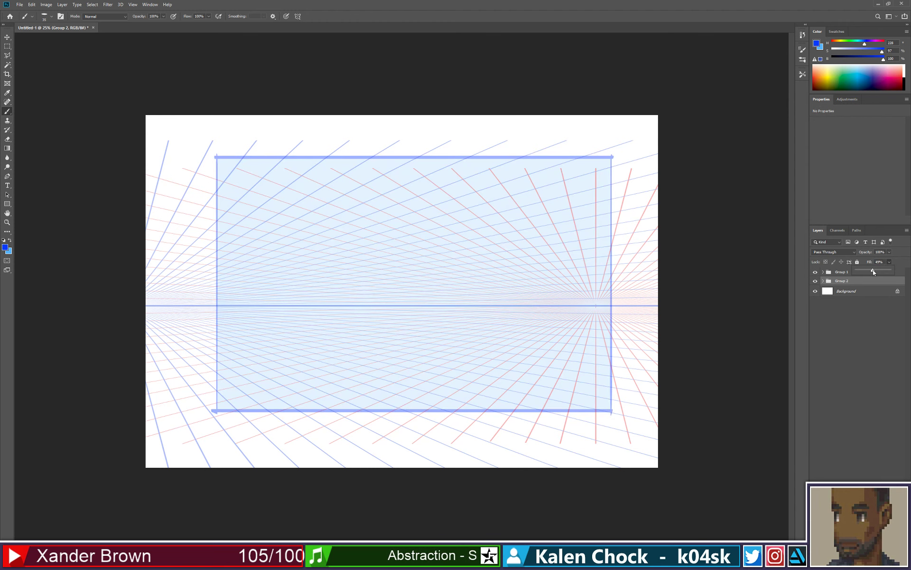
Step: Add a new empty layer directly above the Background and get the brush ready at a closer view
click(859, 291)
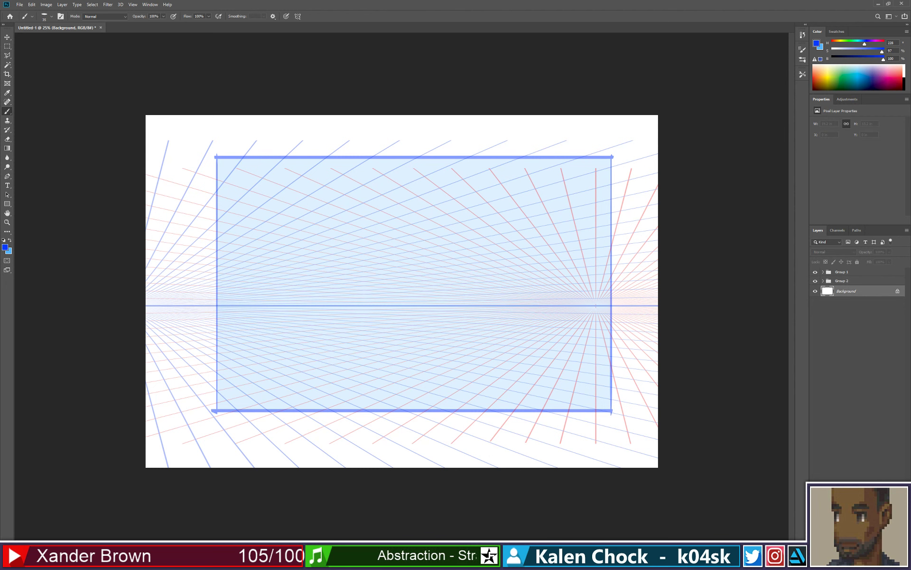
key(ctrl+alt+shift+n)
key(z)
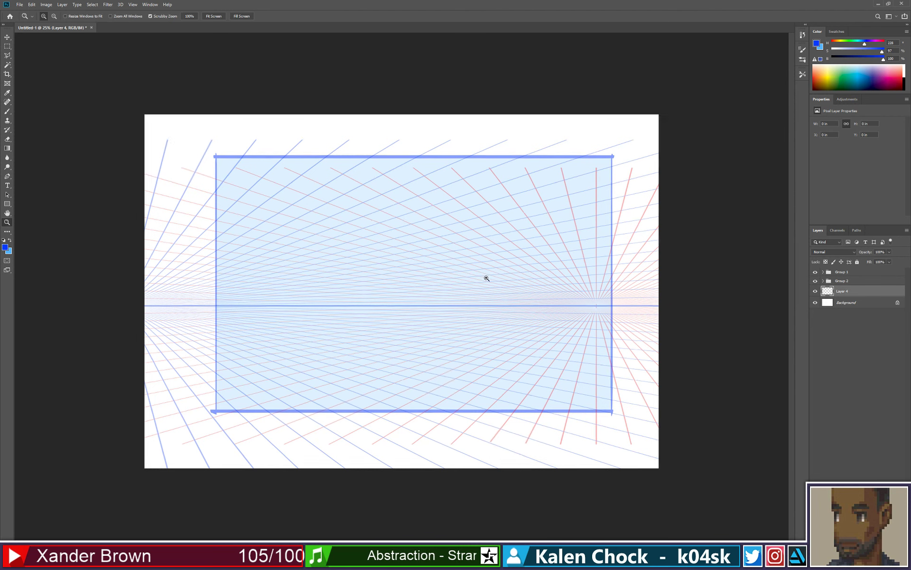
click(490, 268)
key(b)
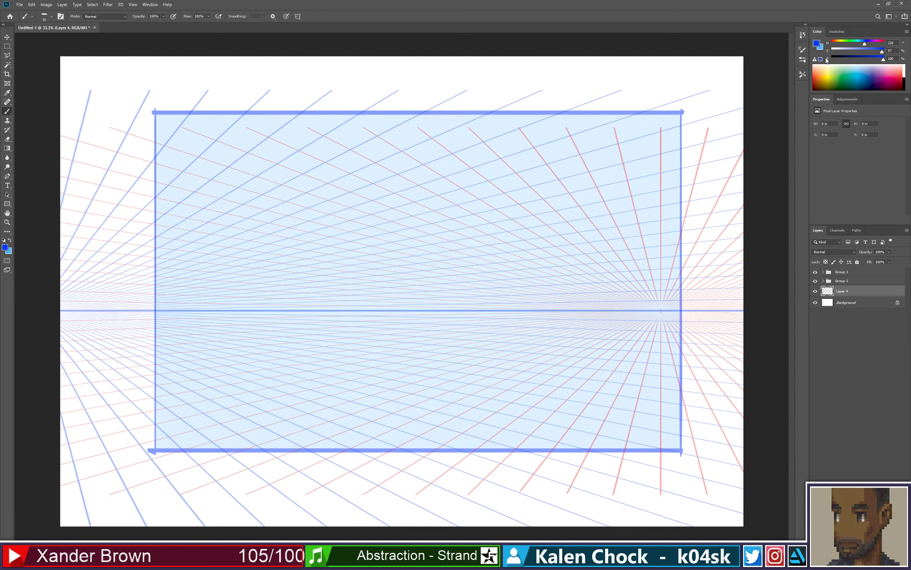
Step: Hide the blue rectangle layer inside Group 2 and set the foreground colour to a pale blue with 22% saturation
drag(851, 55, 903, 50)
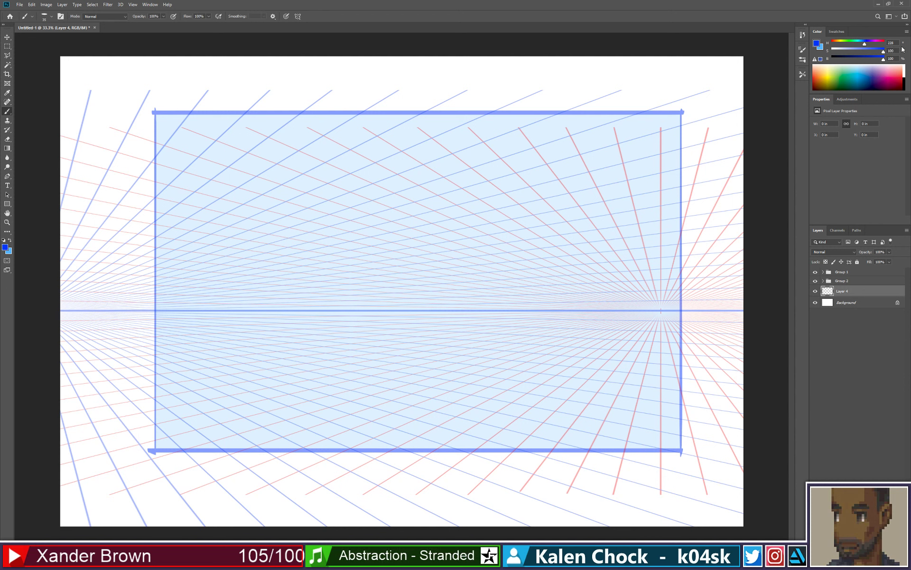
click(823, 281)
click(816, 303)
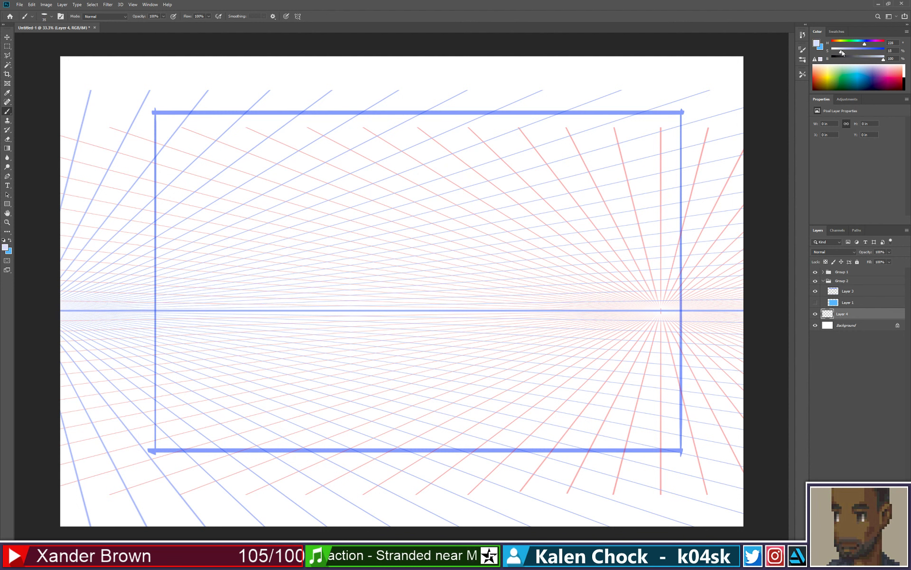
key(m)
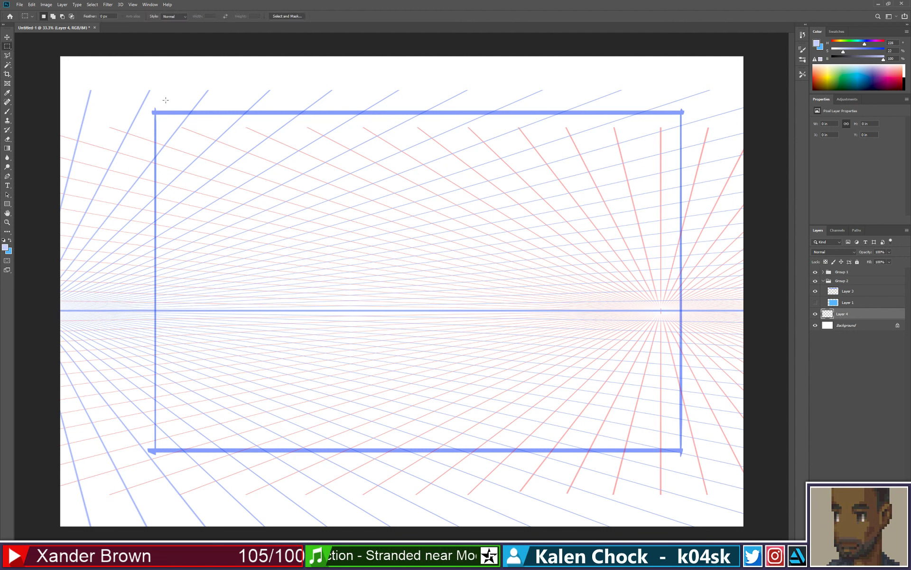
Step: Fill the area inside the dark blue frame with the pale blue foreground colour on Layer 4 and clear the selection
drag(156, 111, 681, 451)
key(alt+BackSpace)
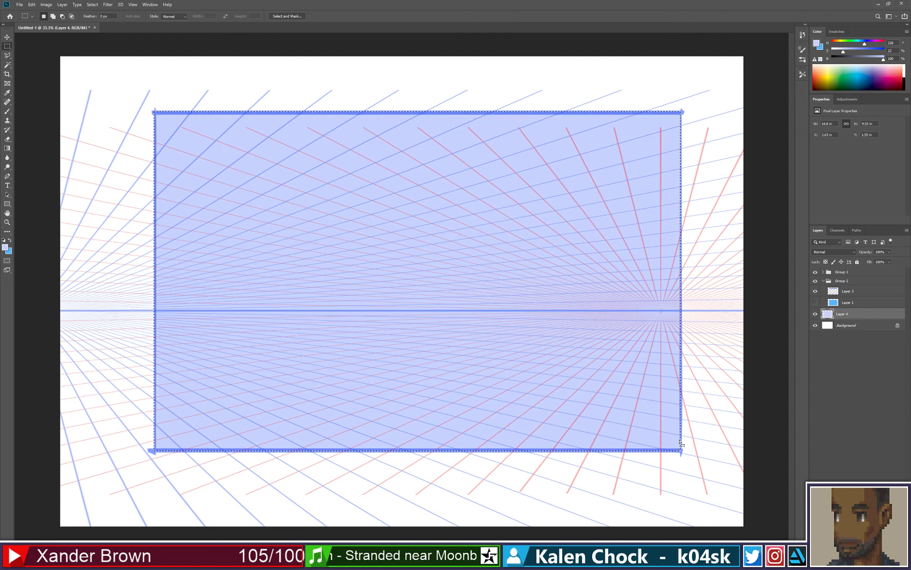
key(ctrl+d)
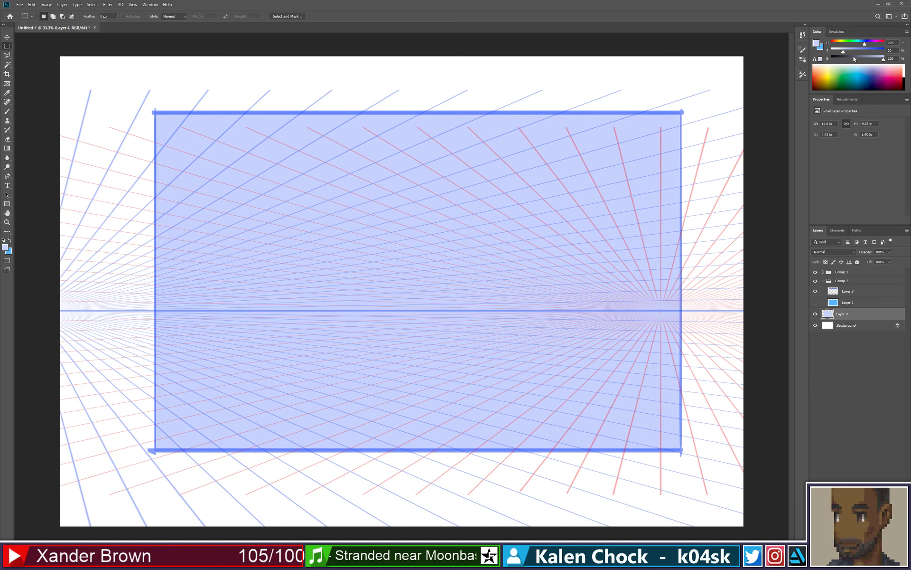
Step: Add a new layer above the pale blue fill and darken the brush colour to a grey-blue with 48% brightness
key(ctrl+shift+alt+n)
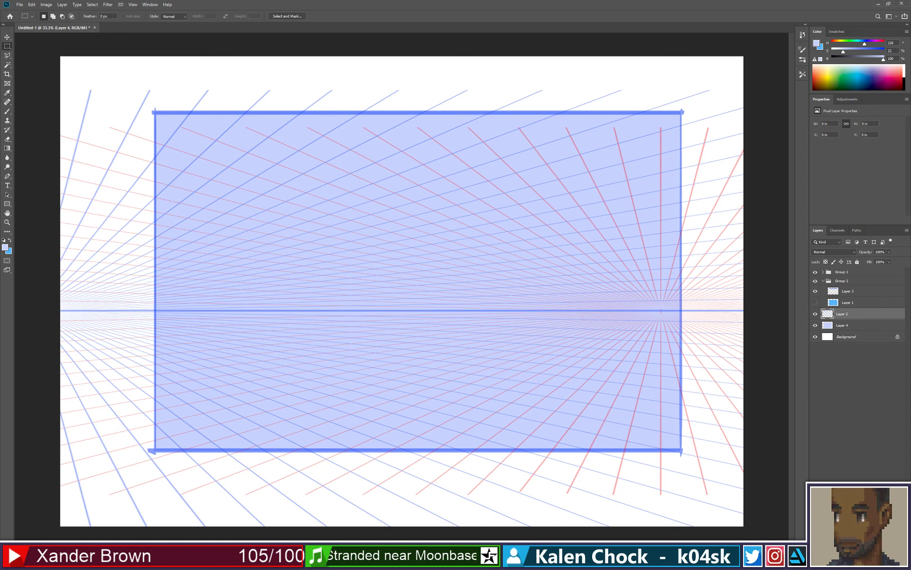
key(b)
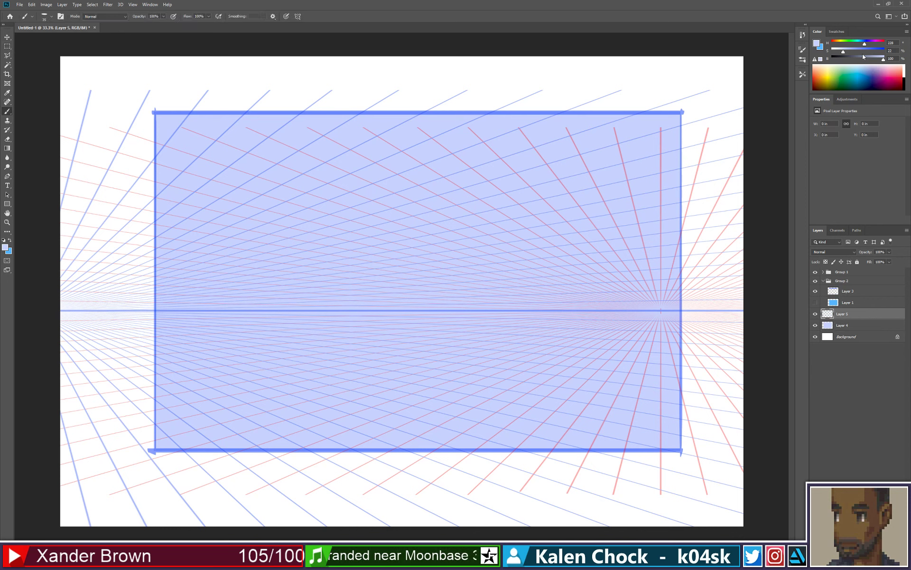
drag(863, 57, 857, 61)
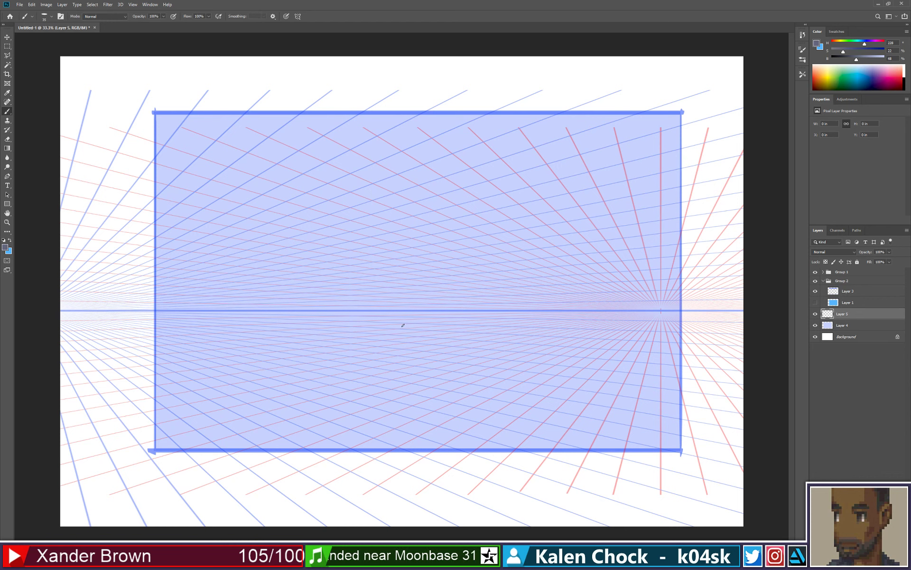
Step: Paint a solid grey-blue mountain silhouette on the horizon left of the frame's centre, with a smaller hill at its left foot
drag(312, 316, 363, 318)
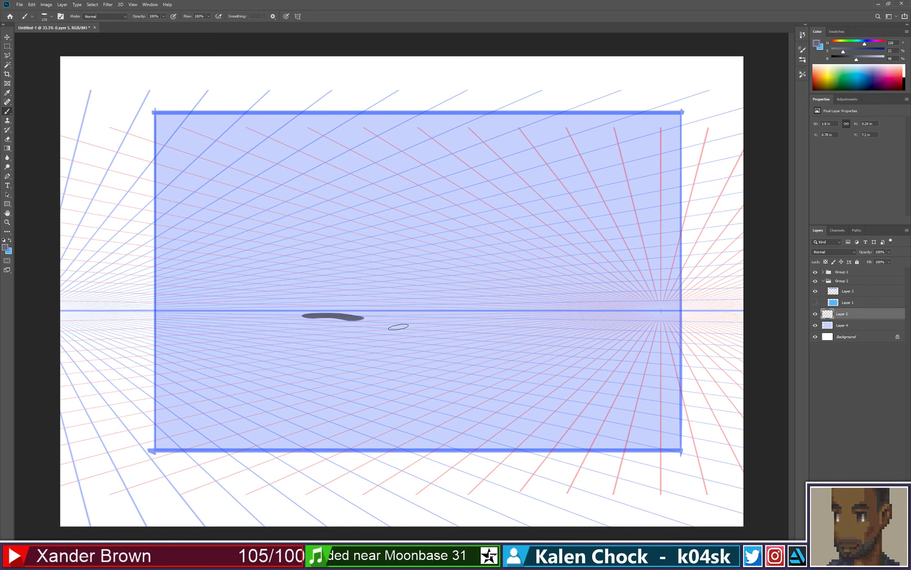
mouse_move(293, 314)
mouse_down()
mouse_move(378, 271)
mouse_move(382, 311)
mouse_move(423, 319)
mouse_up()
drag(355, 289, 314, 317)
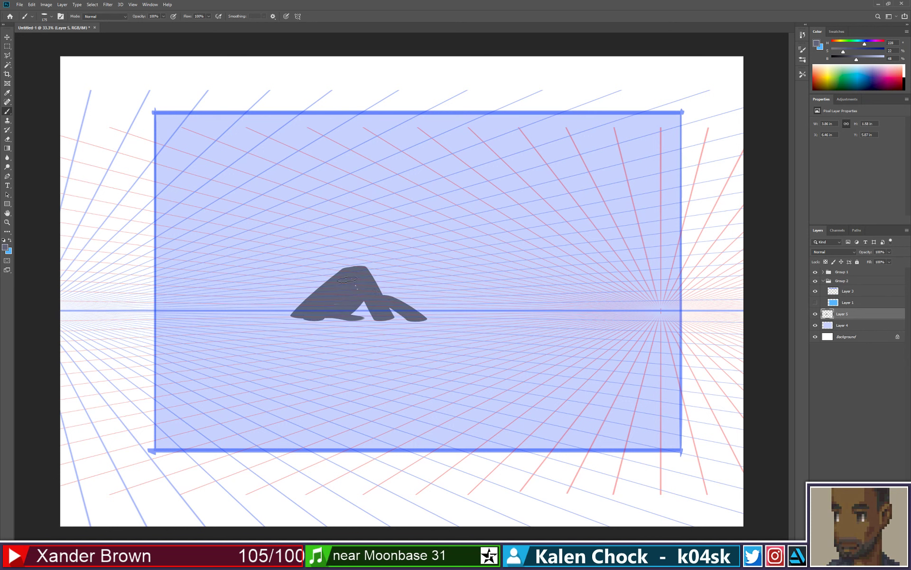
mouse_move(347, 280)
mouse_down()
mouse_move(369, 304)
mouse_move(401, 316)
mouse_up()
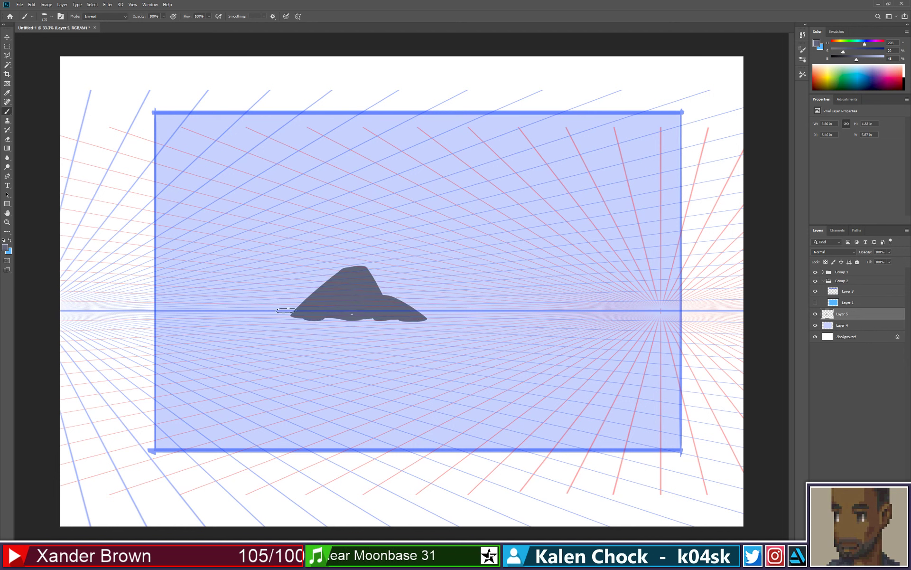
mouse_move(285, 310)
mouse_down()
mouse_move(259, 320)
mouse_move(291, 311)
mouse_move(264, 315)
mouse_move(289, 315)
mouse_up()
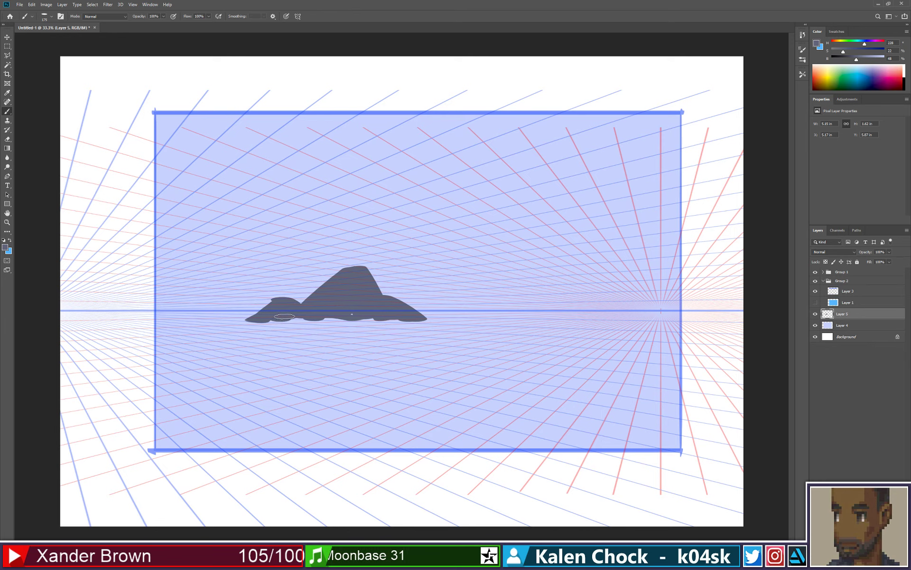
Step: Switch the eraser to a Hard Elliptical brush tip and trim the underside of the small hill at the mountain's left foot
key(z)
click(285, 317)
key(e)
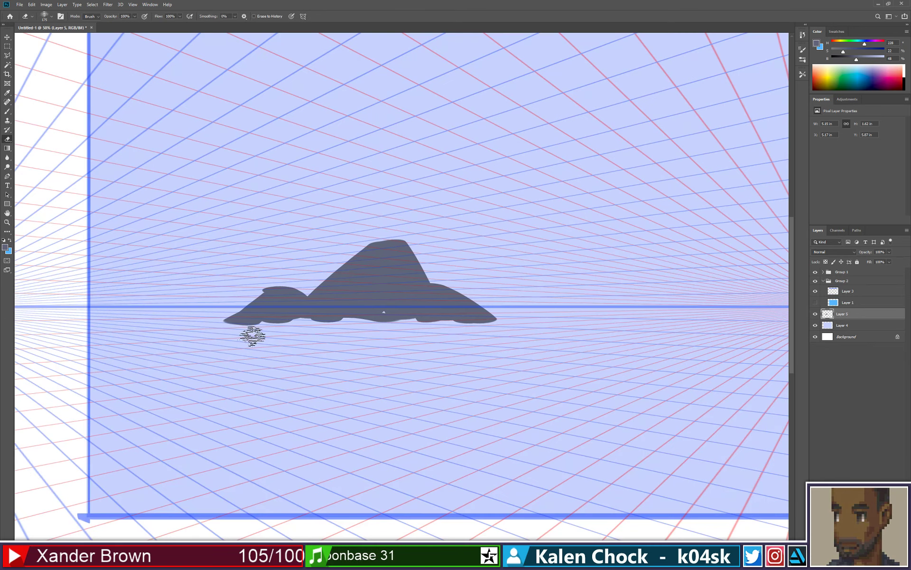
right_click(224, 312)
click(282, 354)
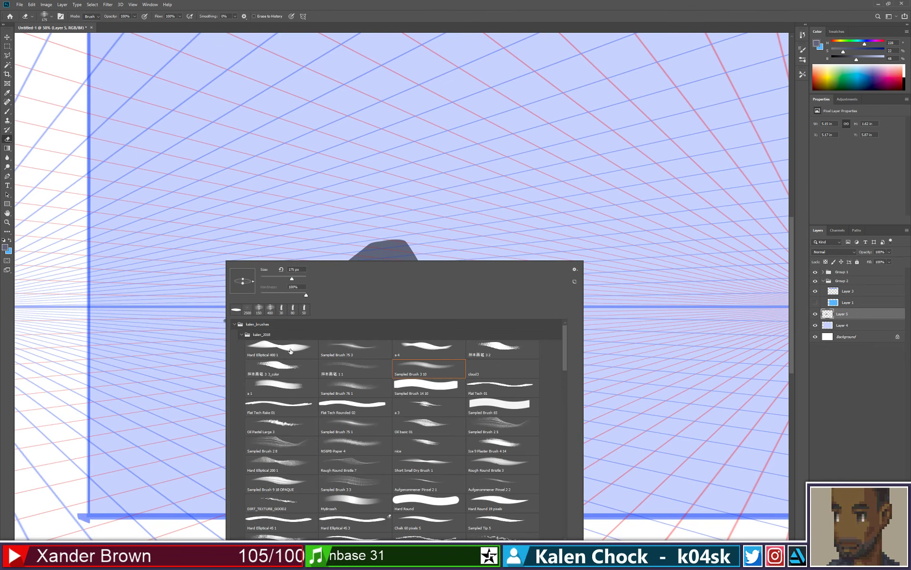
click(211, 355)
drag(203, 336, 288, 329)
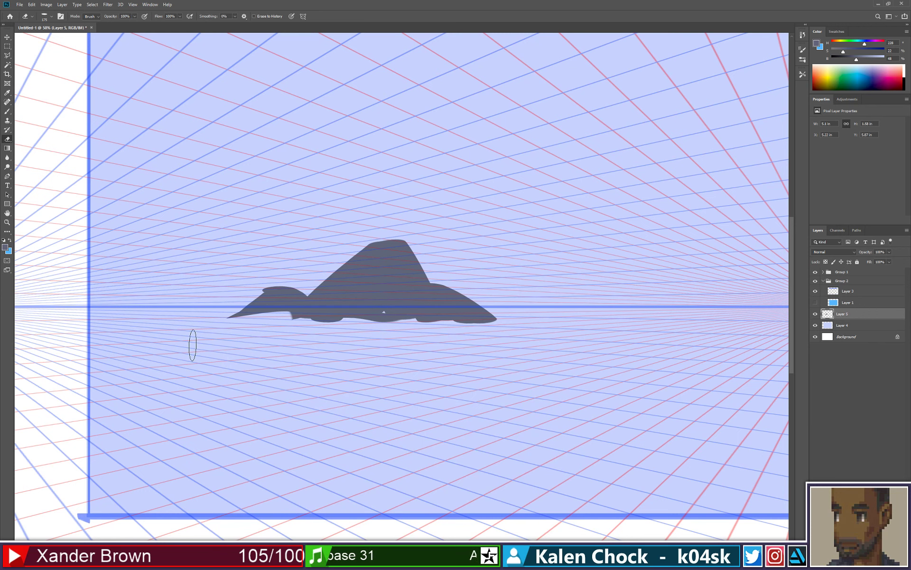
key(ctrl+z)
drag(210, 333, 288, 336)
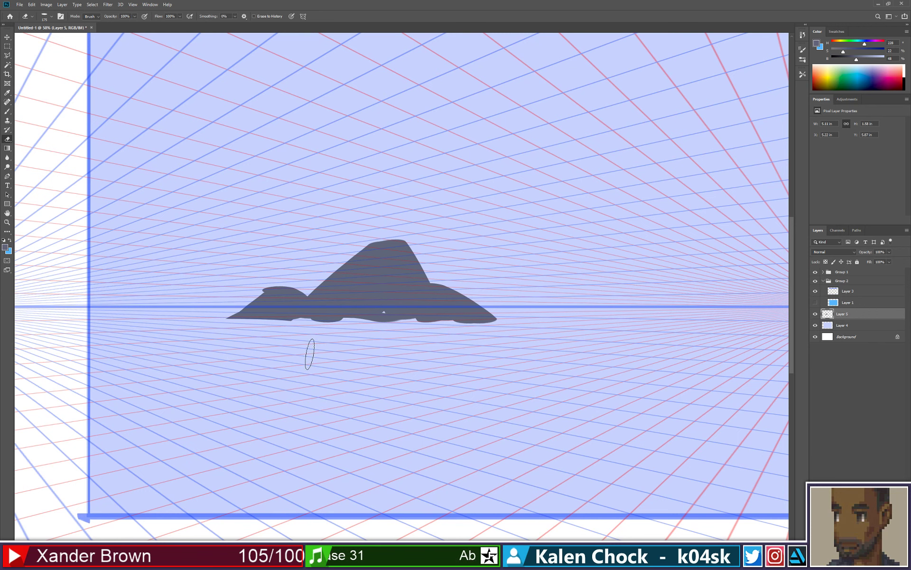
Step: Refine the mountain silhouette by evening out its underside and building stepped bumps on both slopes
key(b)
drag(306, 321, 418, 324)
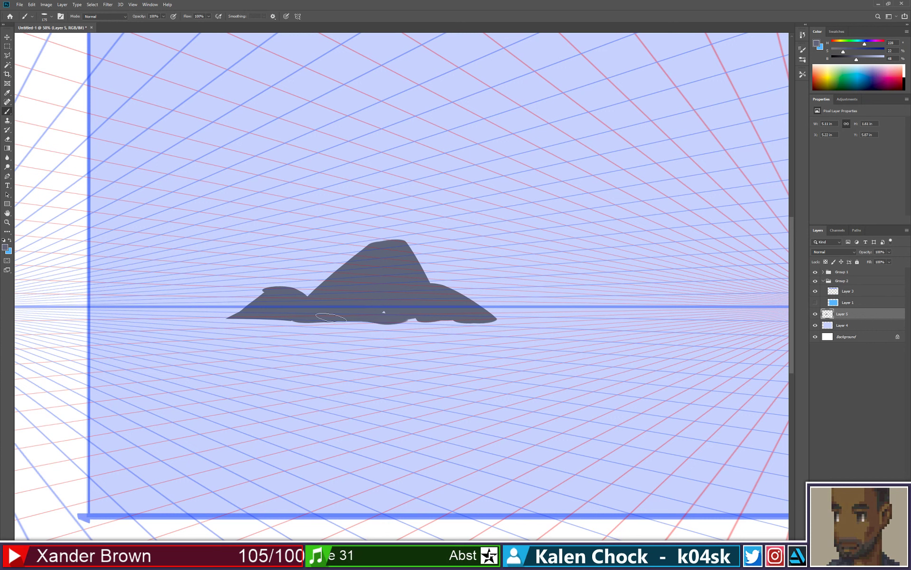
drag(424, 281, 439, 282)
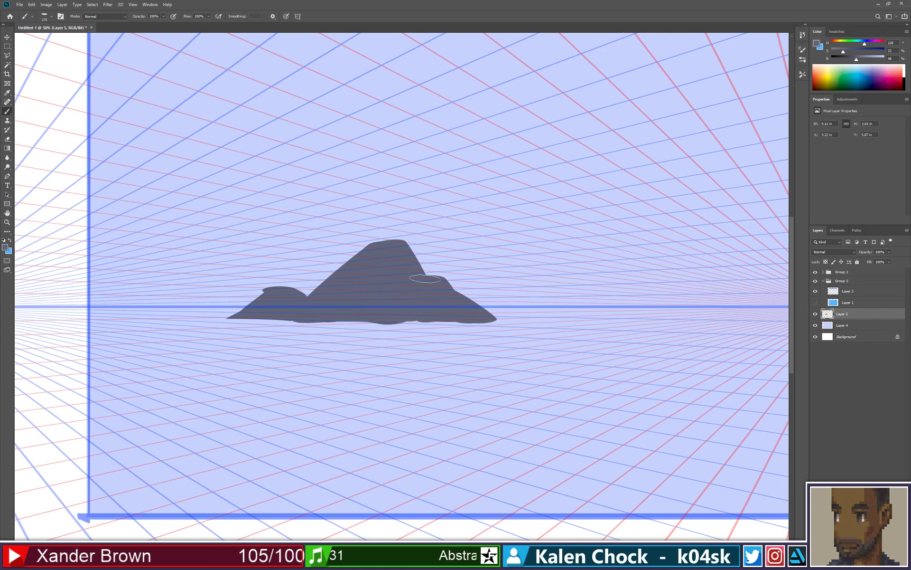
key(e)
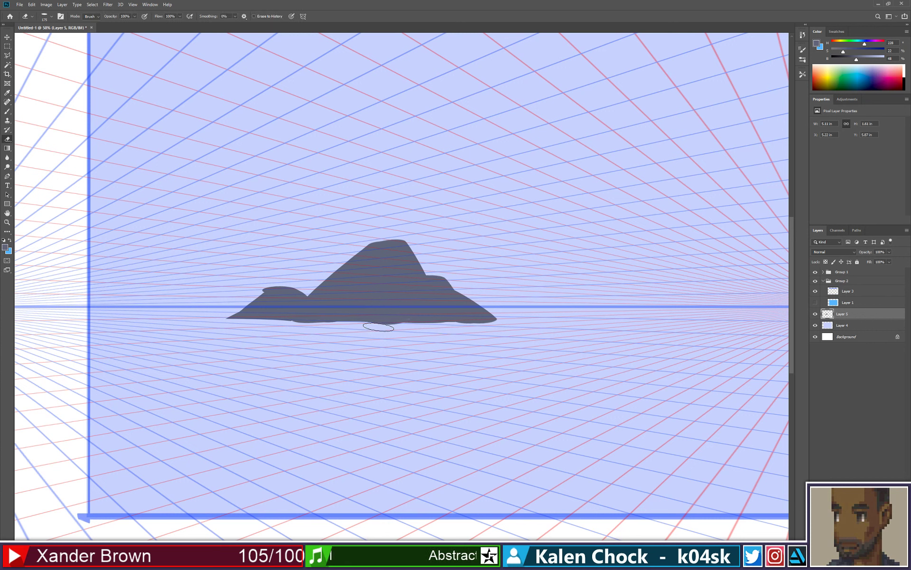
drag(236, 333, 506, 334)
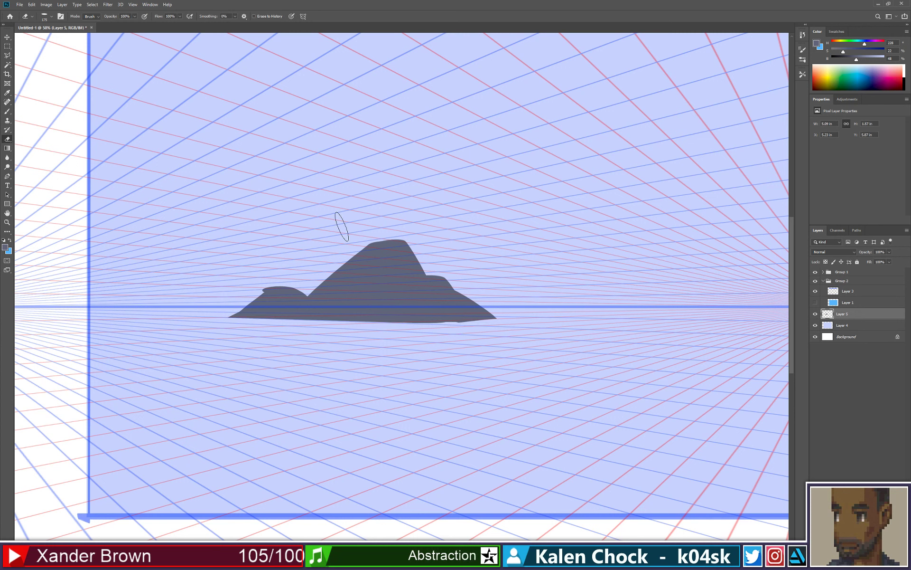
key(b)
mouse_move(275, 292)
mouse_down()
mouse_move(327, 297)
mouse_move(311, 301)
mouse_move(394, 257)
mouse_move(356, 267)
mouse_move(318, 306)
mouse_move(375, 254)
mouse_up()
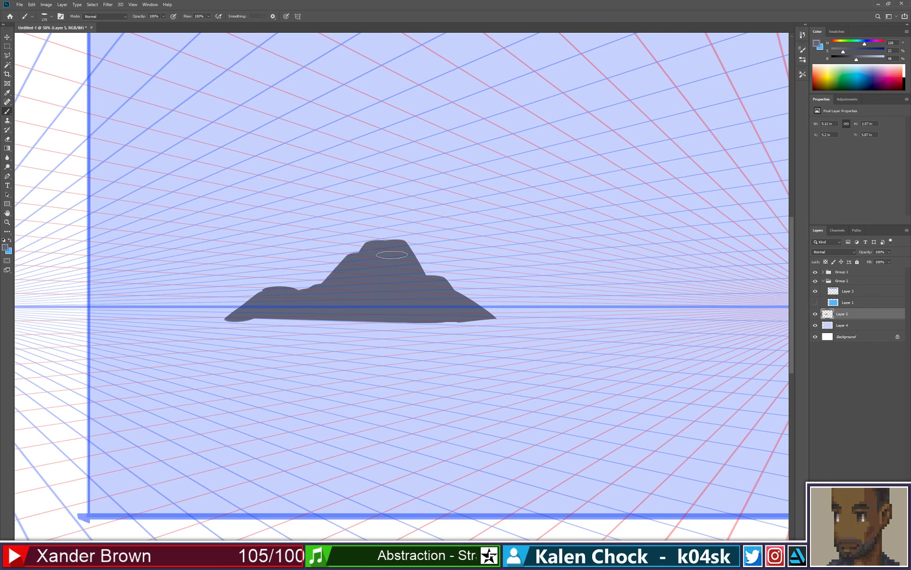
Step: Paint a long, low headland on the horizon right of the mountain and cut its left end to a straight slope
mouse_move(578, 315)
mouse_down()
mouse_move(468, 309)
mouse_move(489, 294)
mouse_move(527, 291)
mouse_move(632, 299)
mouse_up()
drag(479, 304, 588, 303)
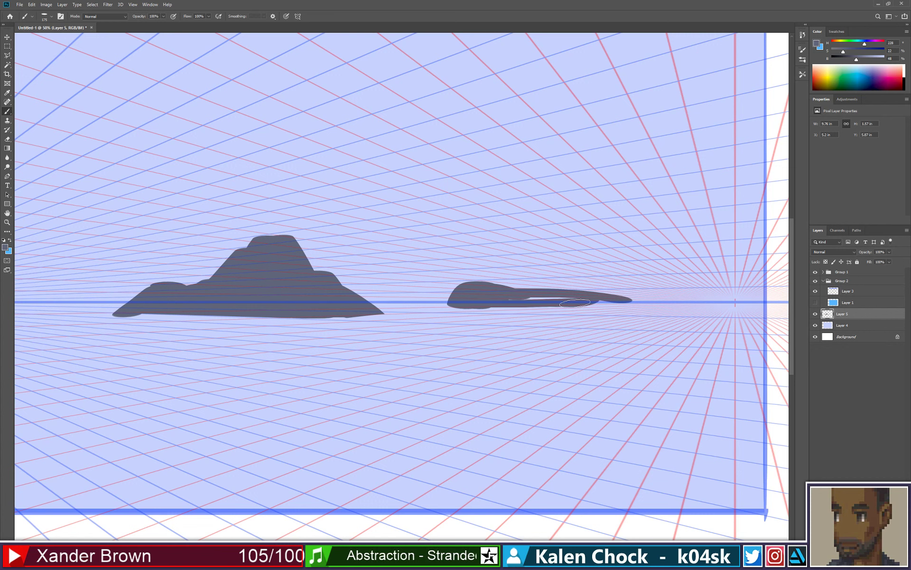
drag(511, 296, 595, 301)
key(e)
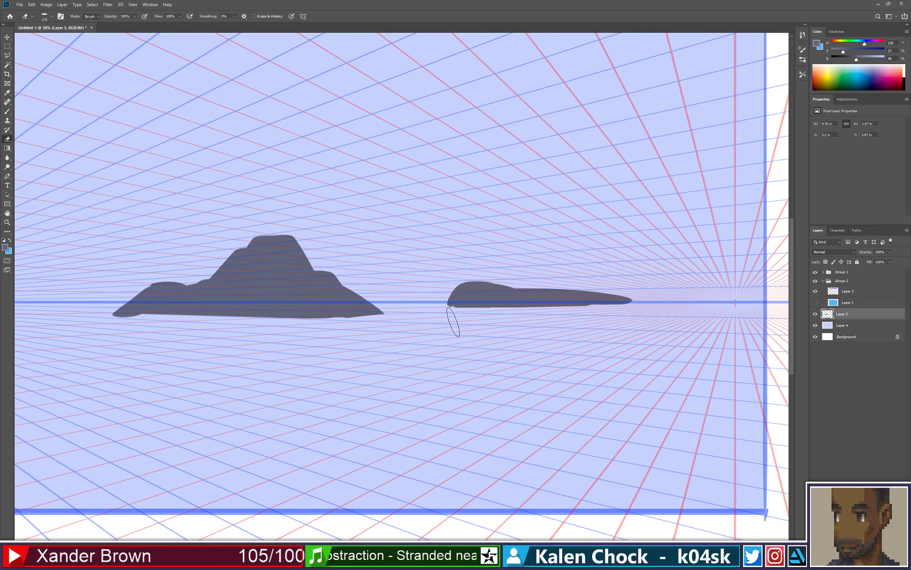
mouse_move(433, 299)
mouse_down()
mouse_move(468, 256)
mouse_move(543, 245)
mouse_up()
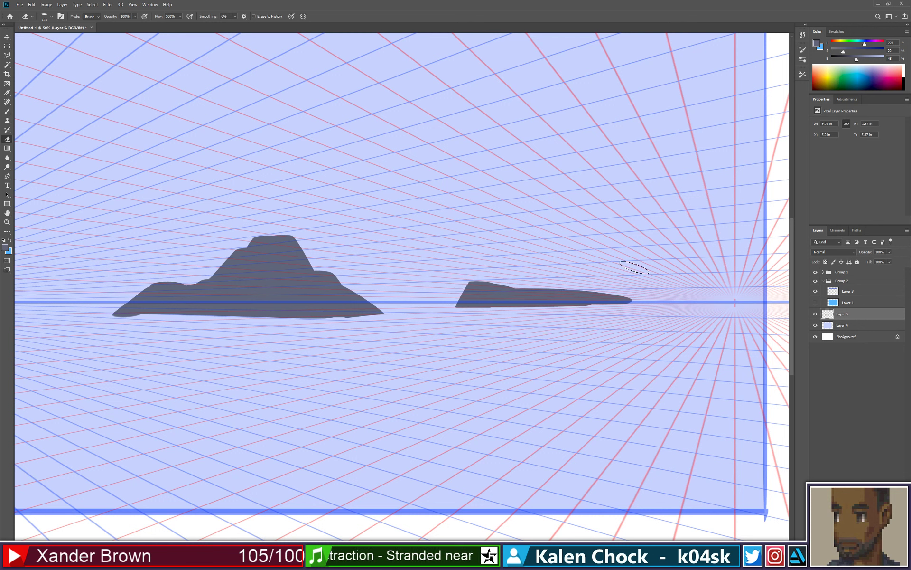
Step: Paint two rounded hills with a straight base at the right end of the horizon, reaching the frame's right edge
key(b)
mouse_move(654, 308)
mouse_down()
mouse_move(669, 290)
mouse_move(683, 299)
mouse_move(669, 284)
mouse_move(649, 307)
mouse_move(626, 314)
mouse_move(673, 288)
mouse_move(691, 311)
mouse_move(743, 309)
mouse_up()
key(e)
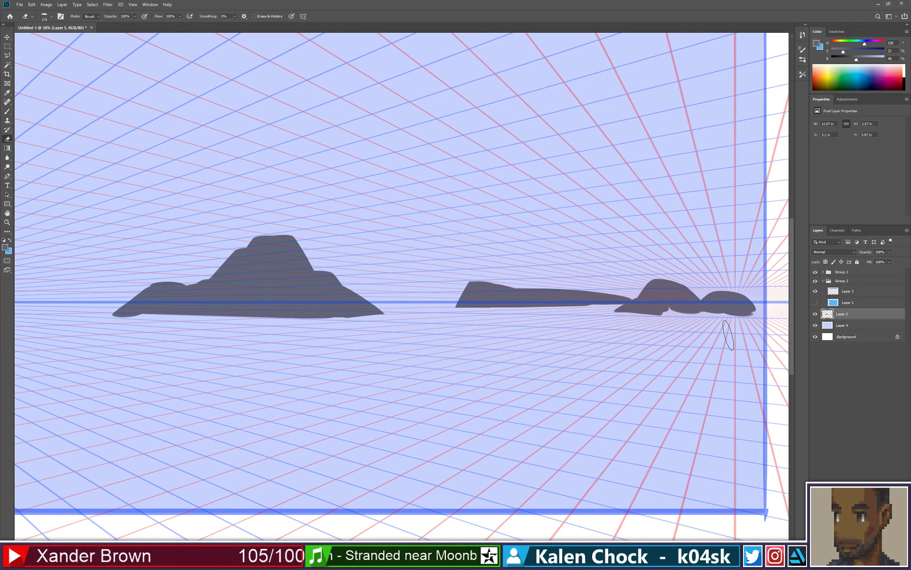
shift+click(762, 334)
key(b)
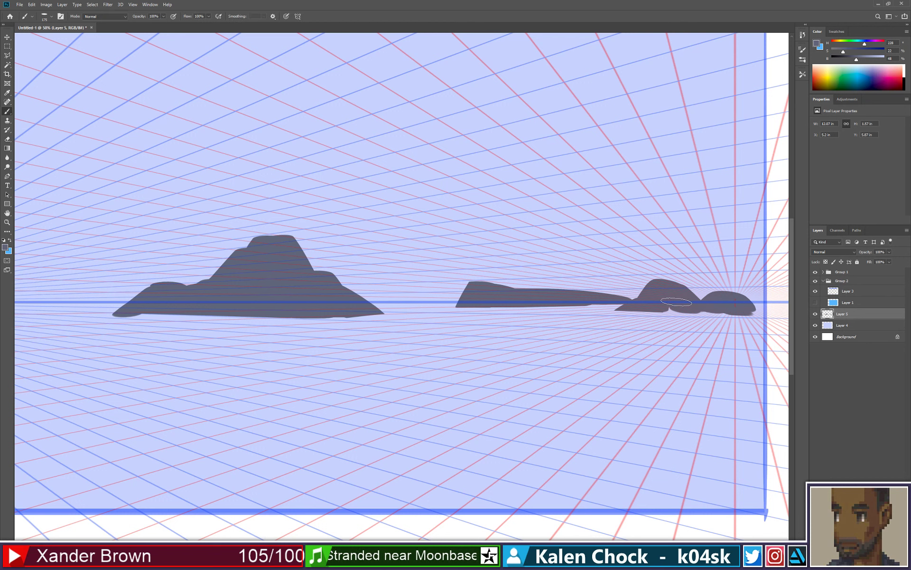
shift+click(752, 312)
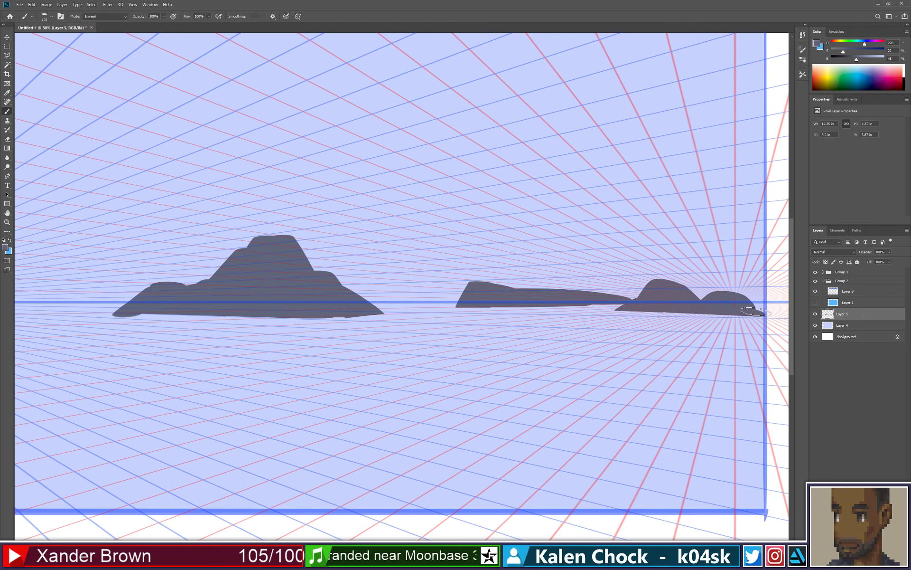
mouse_move(751, 302)
mouse_down()
mouse_move(733, 295)
mouse_move(774, 313)
mouse_up()
key(ctrl+z)
Step: Reduce the brush size and paint a thin strip of low land joining the mountain to the headland
scroll(494, 271, left, 5)
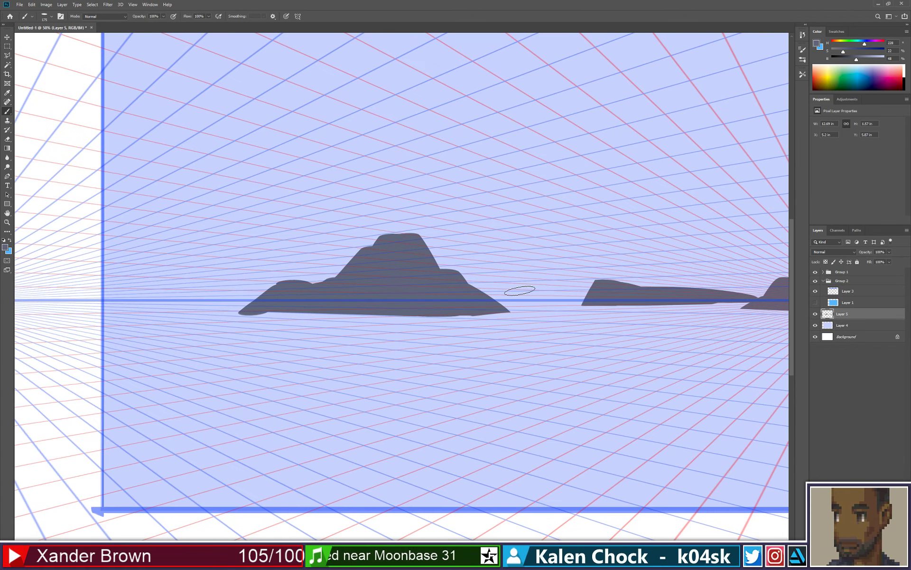
key(bracketleft)
key(bracketleft)
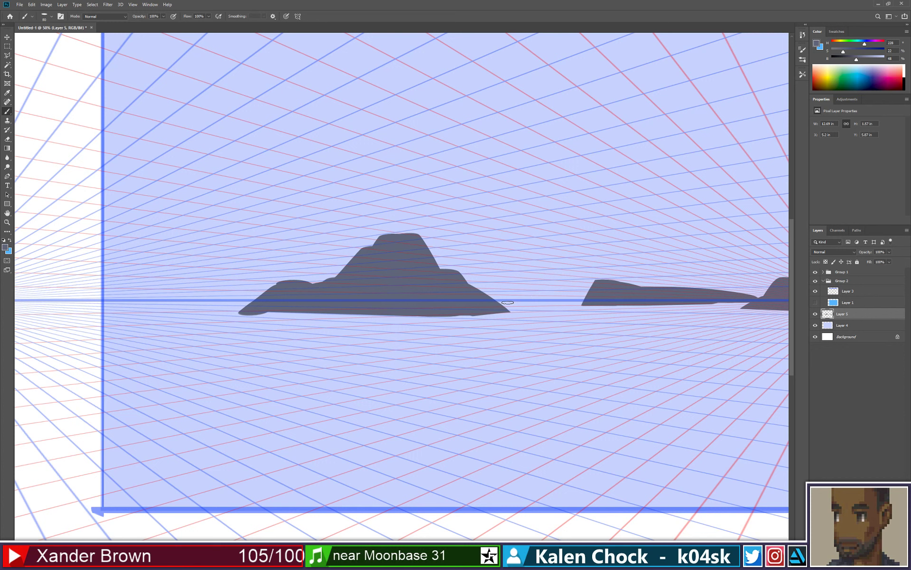
mouse_move(495, 301)
mouse_down()
mouse_move(595, 293)
mouse_move(569, 298)
mouse_up()
Step: Erase the bumps along the mountain's left slope to leave straighter, more angular edges
drag(507, 269, 538, 256)
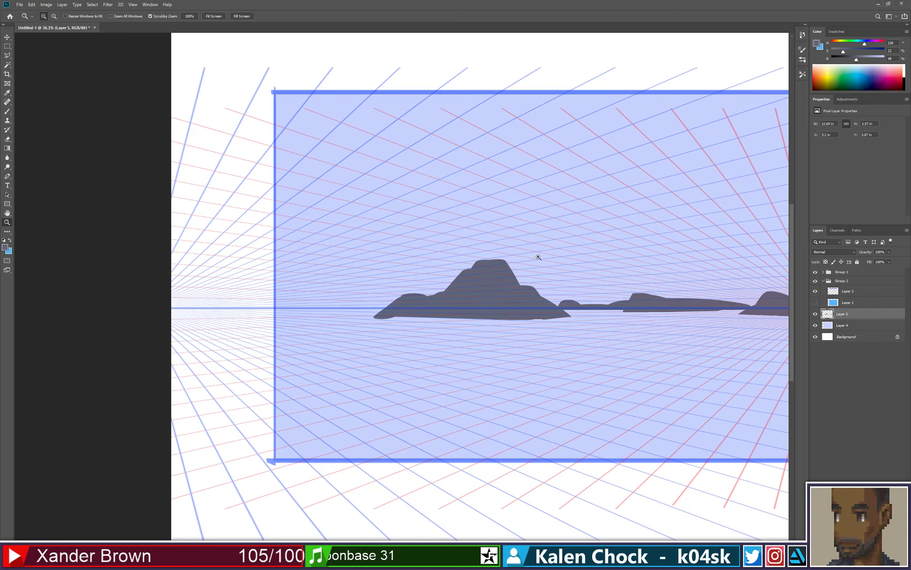
key(e)
drag(370, 310, 414, 288)
drag(476, 254, 439, 285)
Step: Paint a small hill on the mountain's left slope, then cut the left foot and the summit to angular edges
key(b)
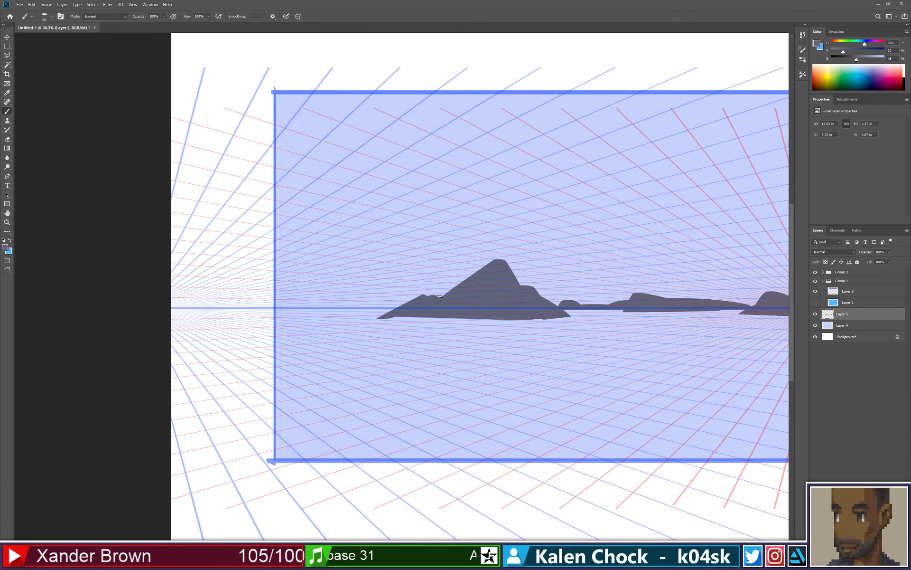
drag(435, 295, 428, 295)
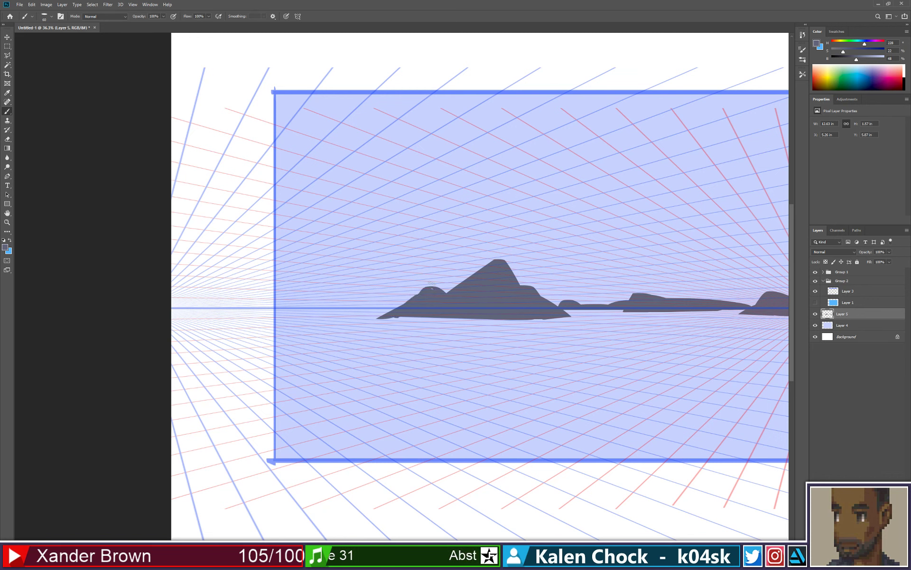
key(e)
mouse_move(372, 326)
mouse_down()
mouse_move(439, 264)
mouse_move(384, 319)
mouse_move(458, 260)
mouse_move(443, 281)
mouse_move(510, 245)
mouse_move(468, 261)
mouse_move(515, 265)
mouse_up()
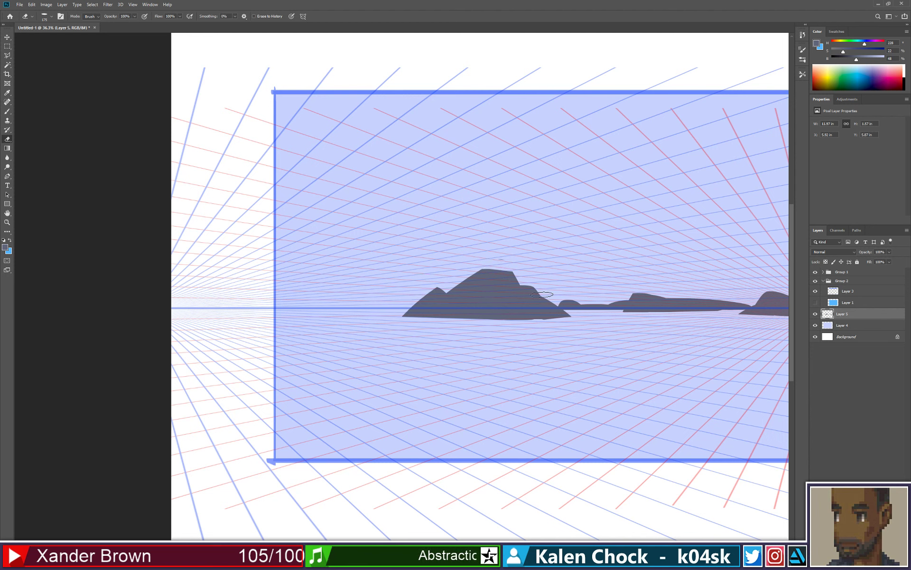
Step: Extend the mountain's right foot along the waterline, erase its uneven underside, and clean up the stray mark above the summit
key(b)
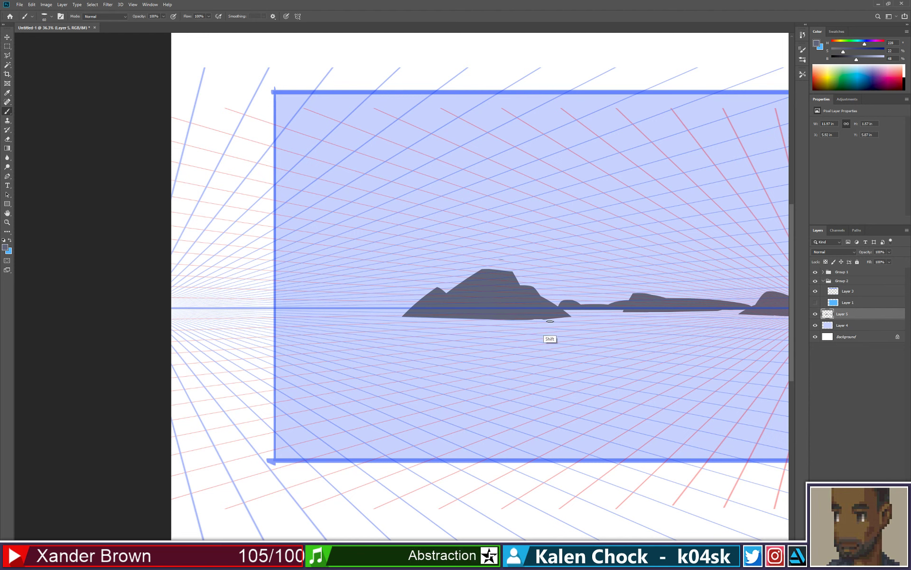
drag(503, 321, 560, 322)
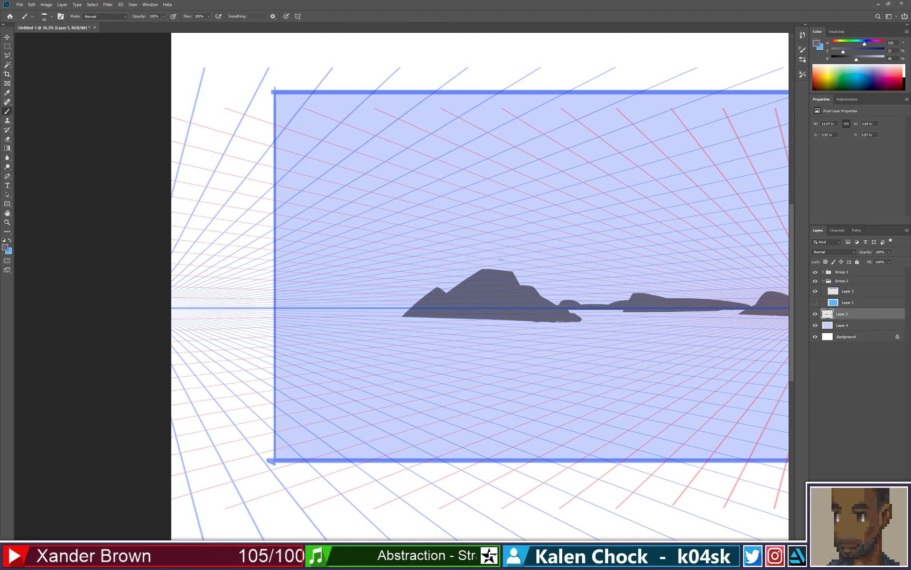
key(e)
drag(539, 325, 567, 325)
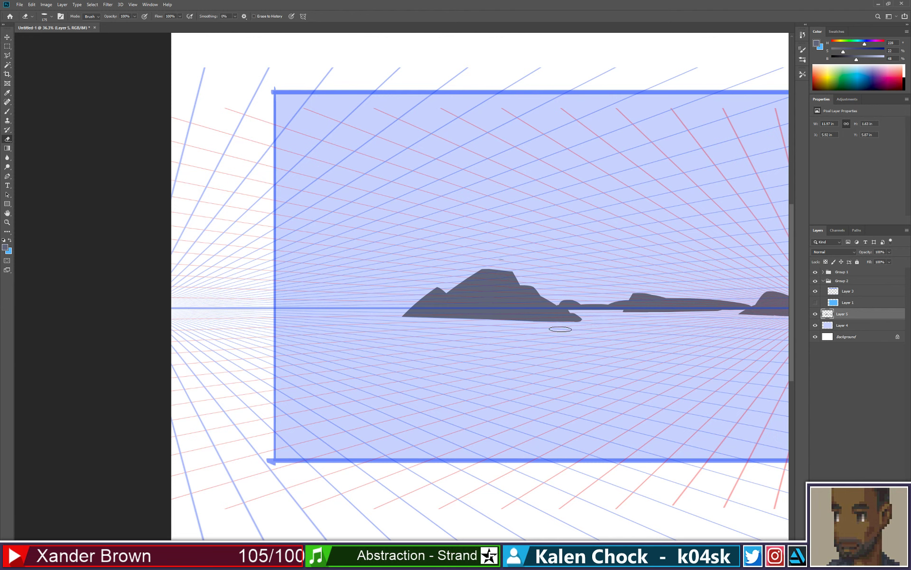
drag(567, 326, 614, 317)
mouse_move(512, 262)
mouse_down()
mouse_move(501, 257)
mouse_move(515, 261)
mouse_move(505, 260)
mouse_move(533, 218)
mouse_up()
Step: Erase a straight line along the underside of the rounded hills at the right edge of the frame
key(alt+space)
drag(623, 349, 502, 340)
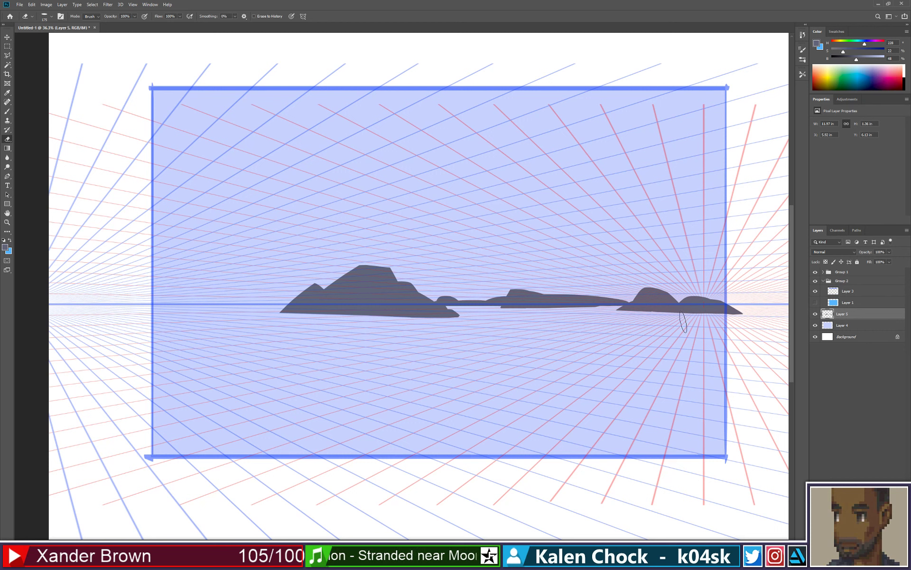
shift+click(749, 325)
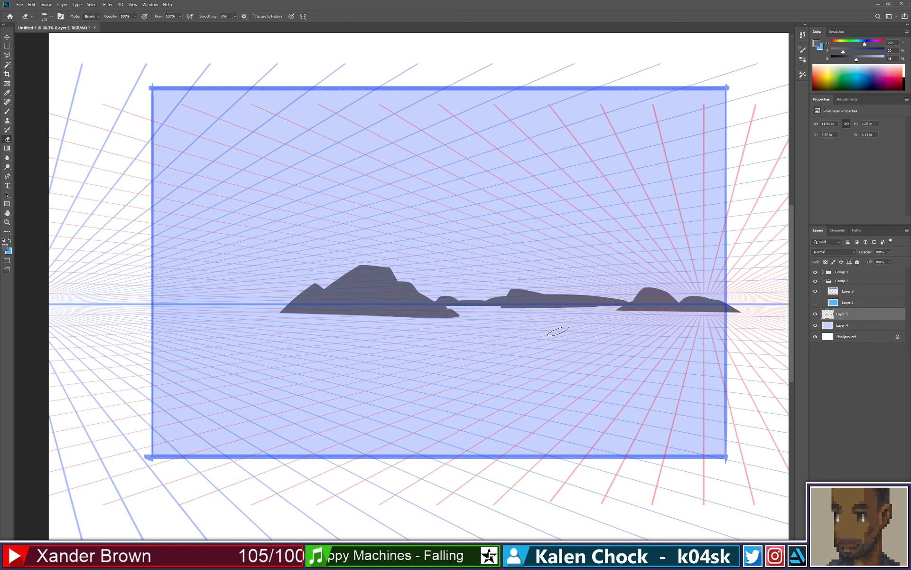
Step: Paint a low strip of rounded hills along the horizon between the frame's left edge and the mountain, and fill it in
key(b)
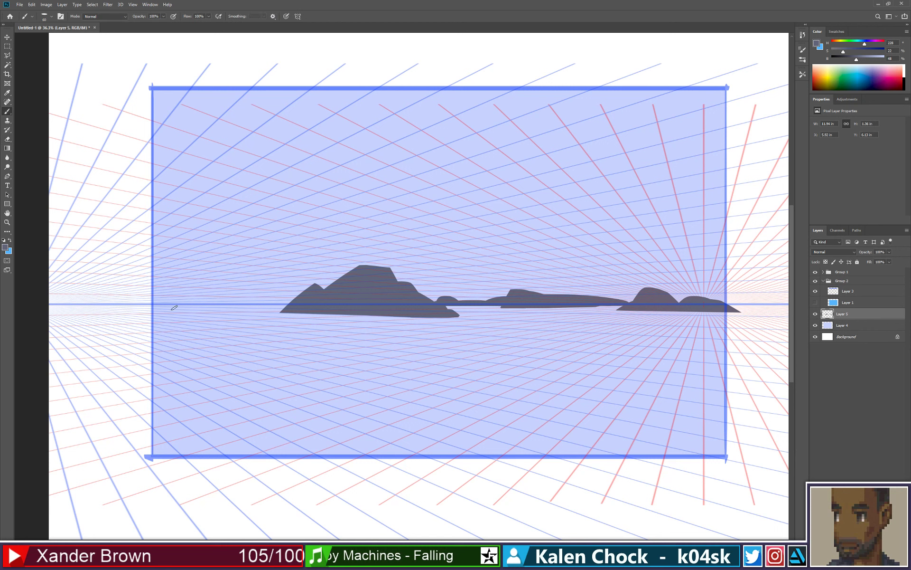
drag(157, 305, 218, 302)
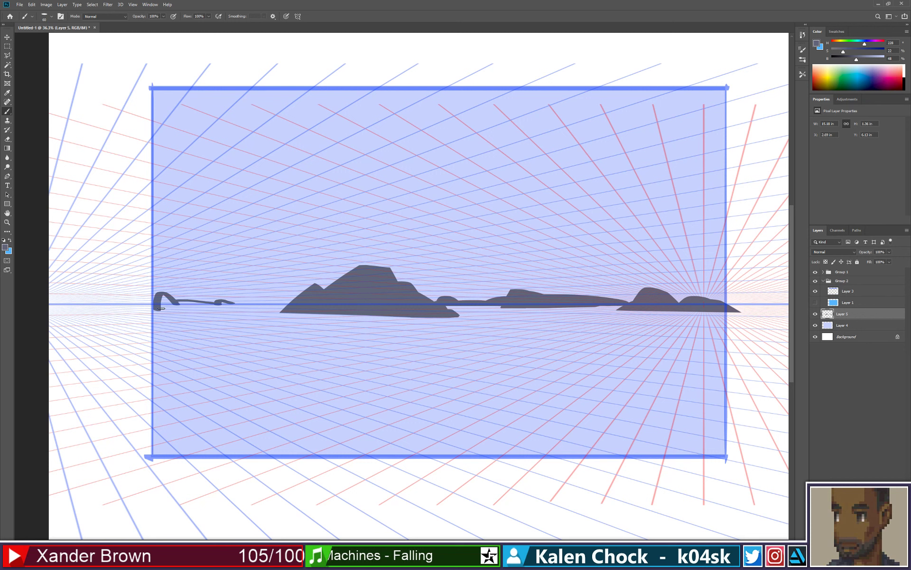
drag(161, 309, 302, 308)
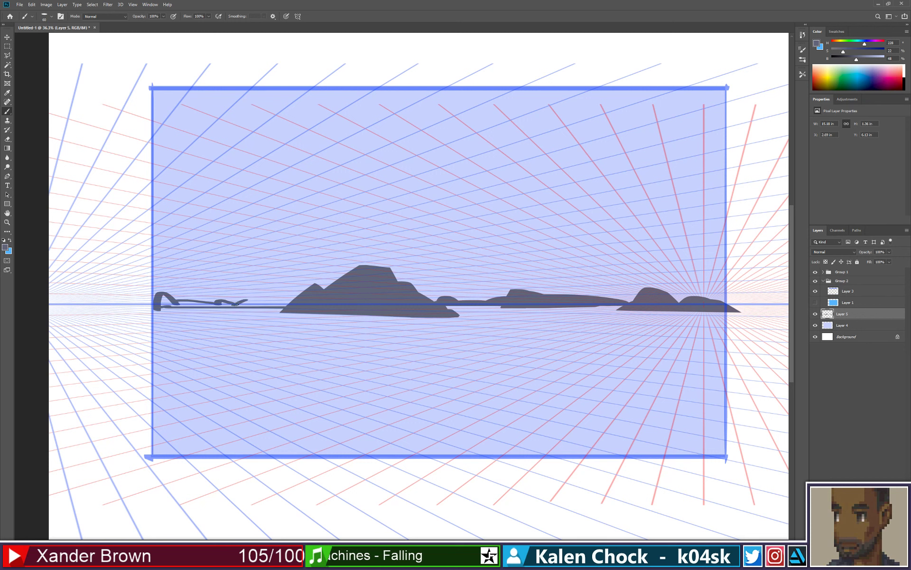
drag(235, 303, 264, 299)
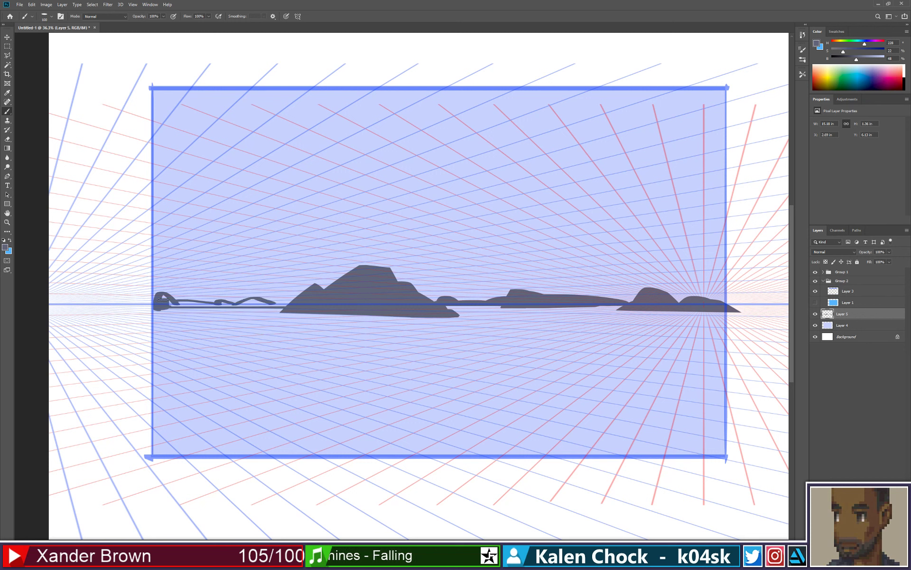
mouse_move(174, 307)
mouse_down()
mouse_move(269, 301)
mouse_move(247, 305)
mouse_up()
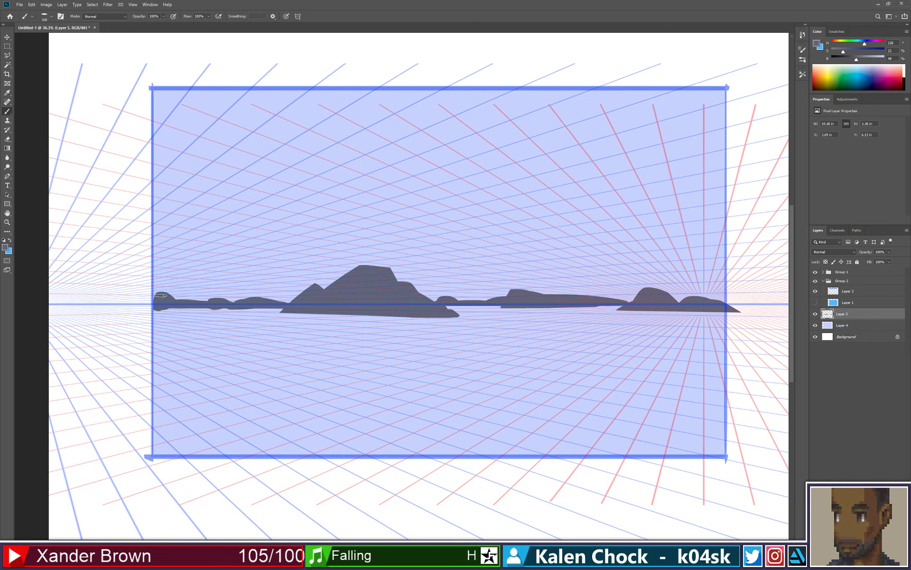
Step: Extend the leftmost hill past the frame's left edge and broaden the right slopes of the low hills towards the mountain
drag(160, 295, 145, 306)
key(e)
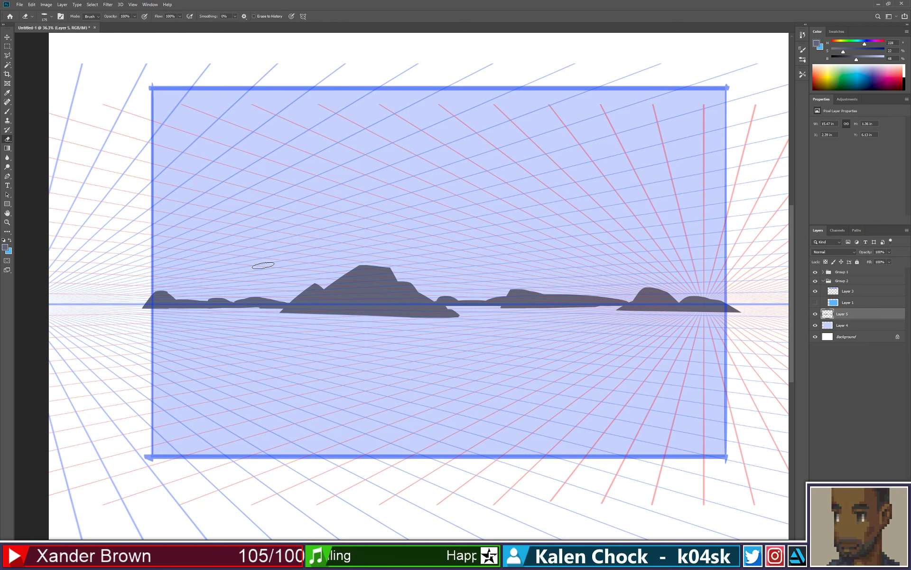
key(b)
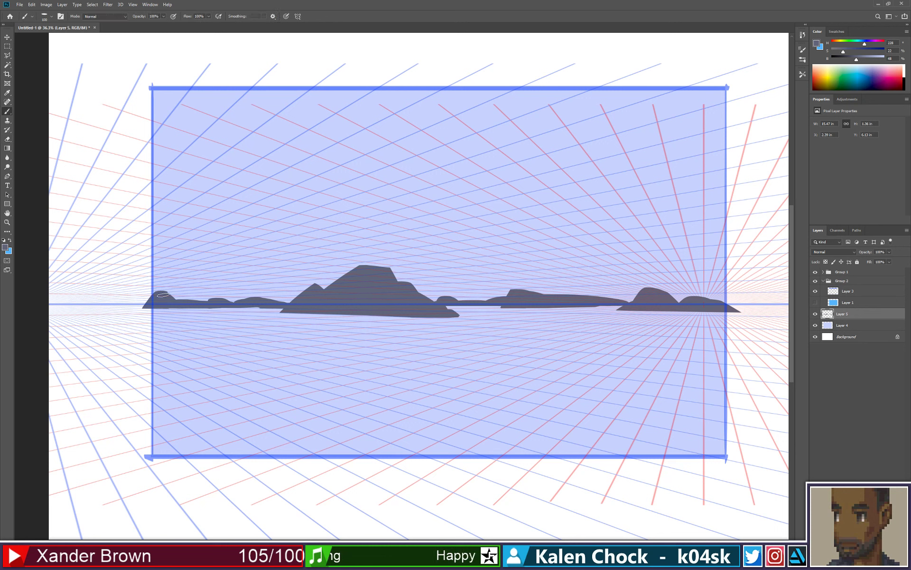
drag(162, 295, 182, 303)
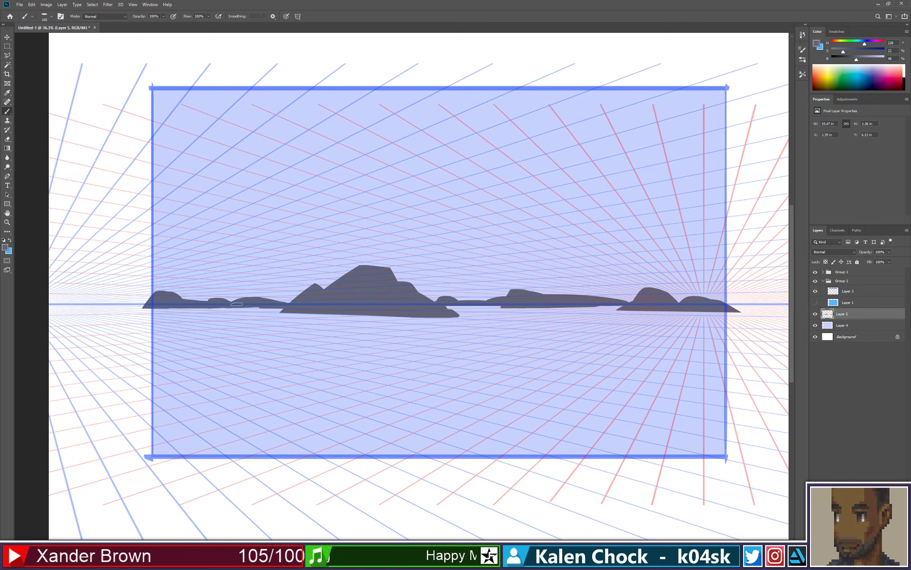
drag(270, 301, 285, 304)
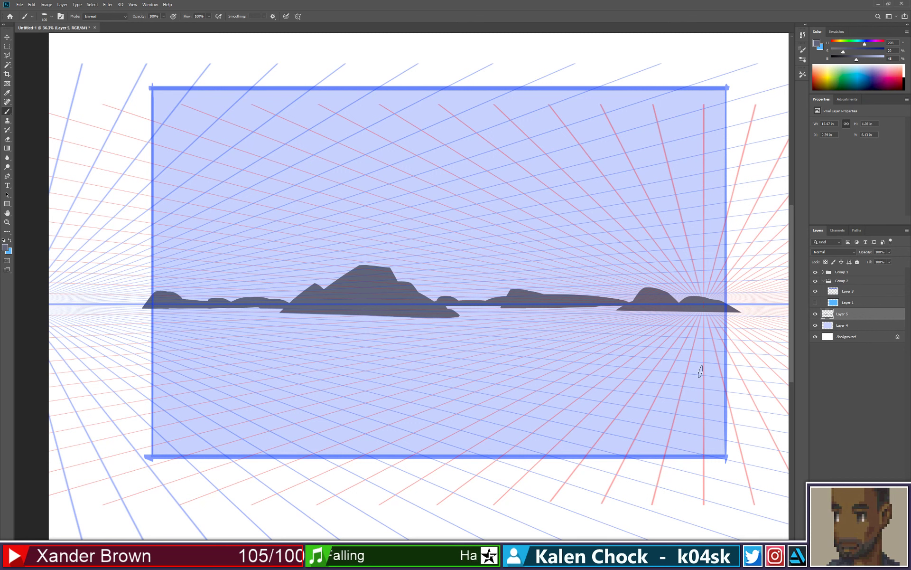
Step: On Layer 4, select the rectangular area of the frame from the horizon line down to its lower edge
click(828, 326)
key(m)
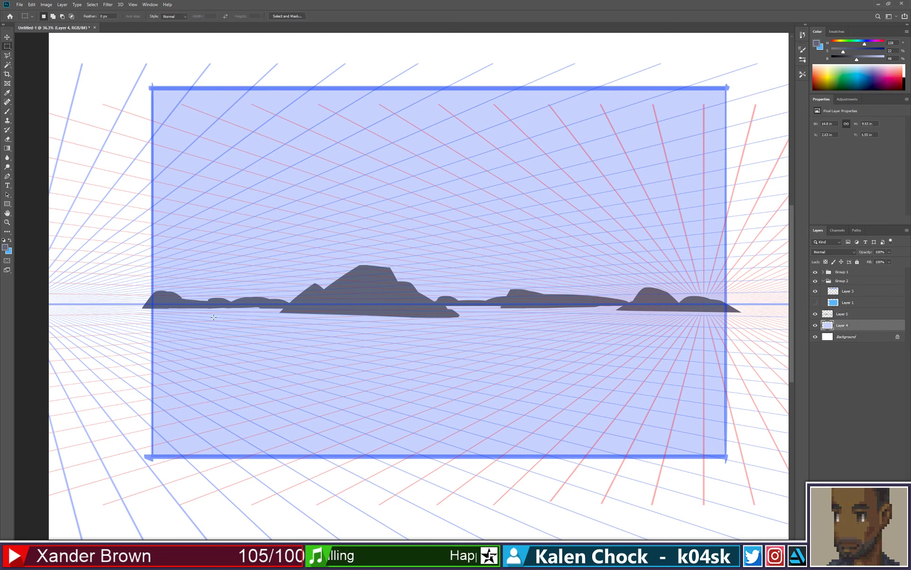
mouse_move(144, 302)
mouse_down()
mouse_move(548, 441)
mouse_move(727, 458)
mouse_up()
key(b)
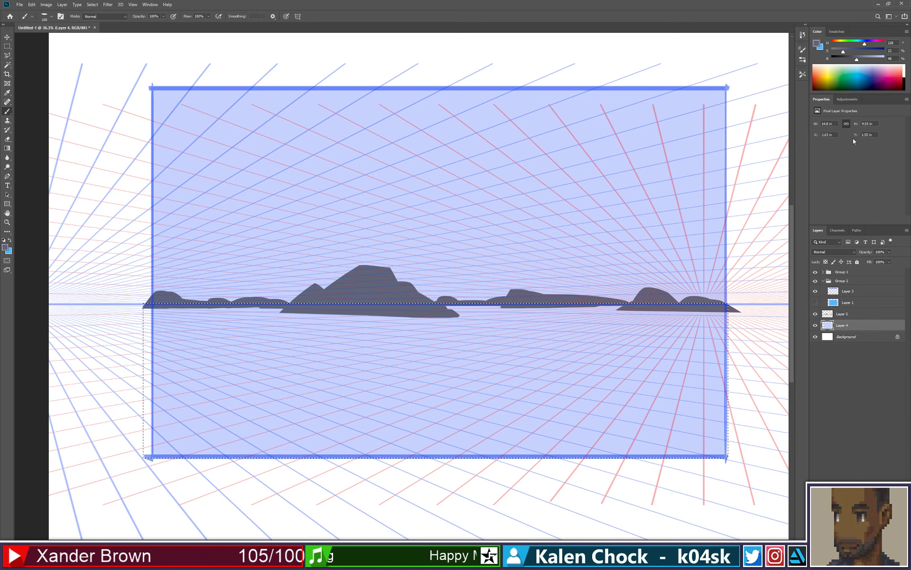
Step: Fill the selected sea area with blue-grey, lightening the foreground colour to 13% saturation and 59% brightness
drag(841, 51, 859, 61)
key(alt+BackSpace)
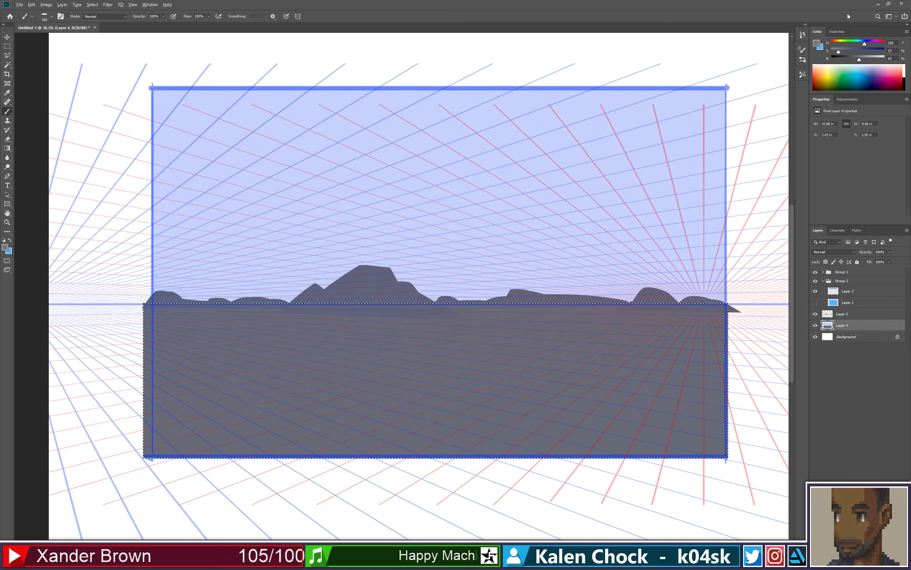
key(alt+BackSpace)
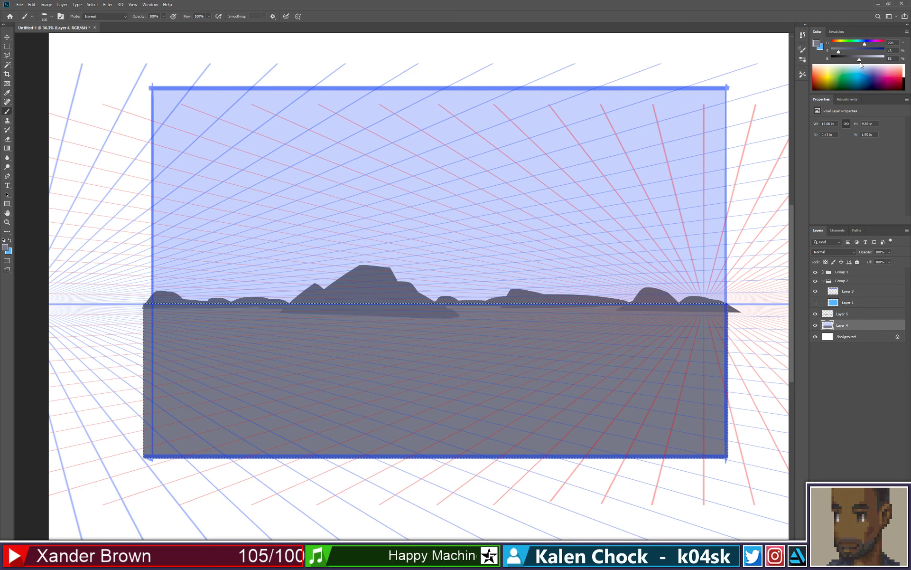
drag(859, 62, 862, 61)
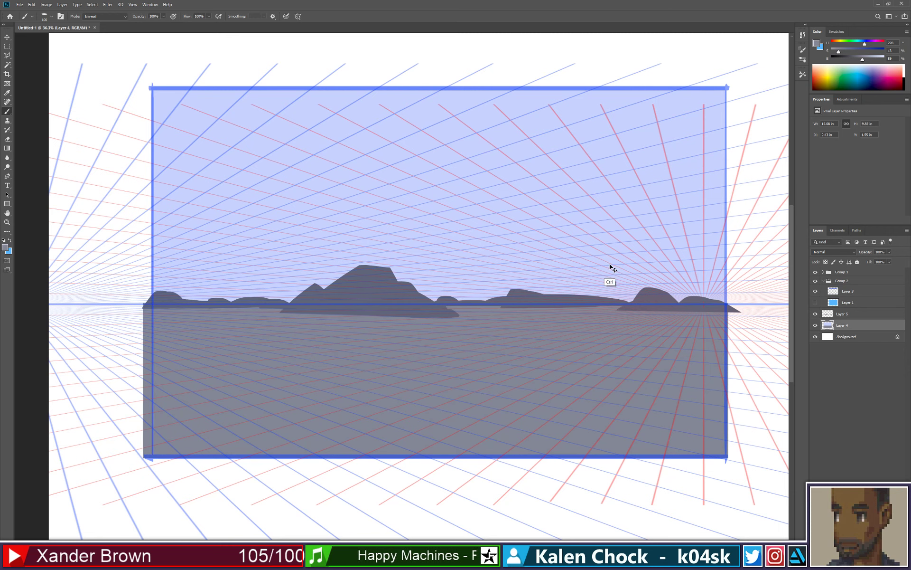
Step: Undo the sea fills on Layer 4 back to the empty selection below the horizon
mouse_move(530, 168)
mouse_down()
mouse_move(541, 189)
mouse_move(503, 195)
mouse_up()
key(ctrl+z)
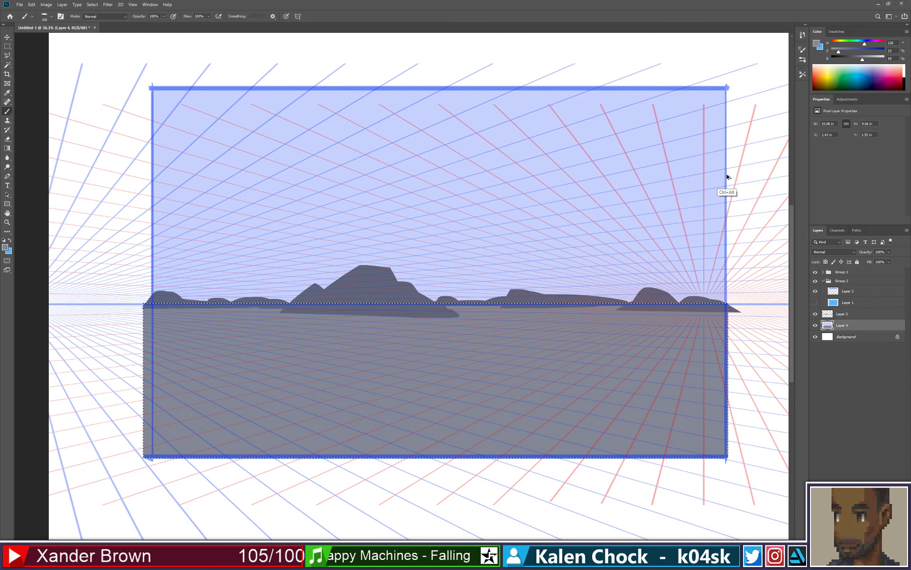
key(ctrl+alt+z)
key(ctrl+alt+z)
key(ctrl+alt+z)
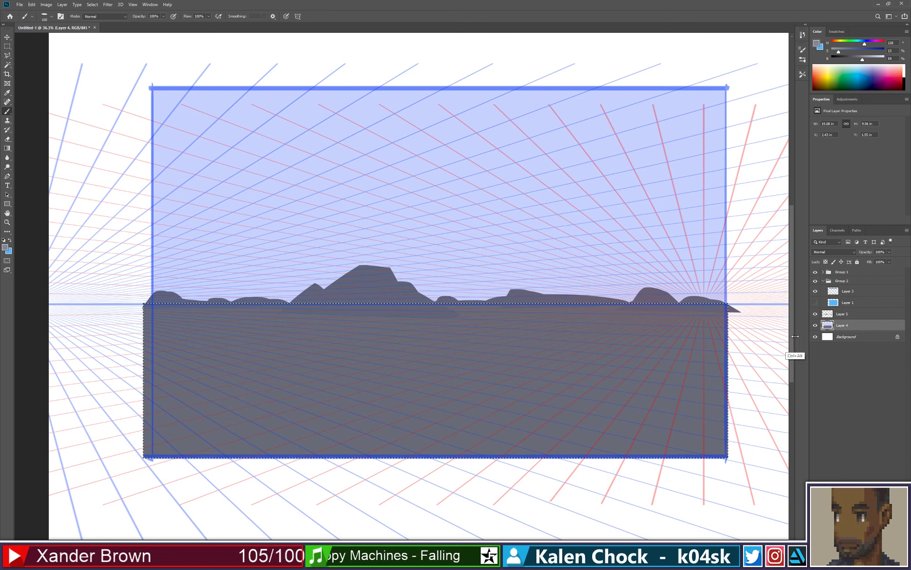
key(ctrl+alt+z)
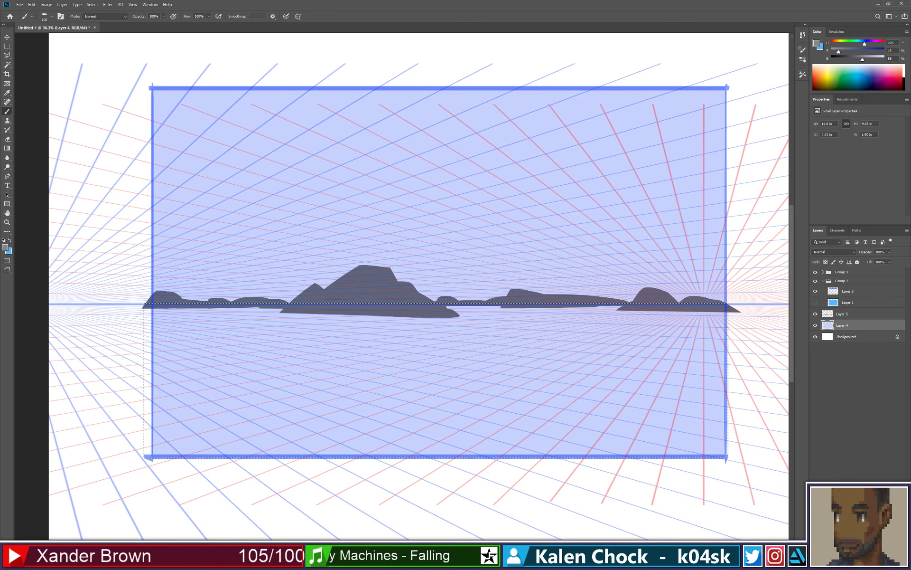
Step: Fill the sea selection with the light blue-grey on a new layer clipped to Layer 4, and remove the selection
click(881, 565)
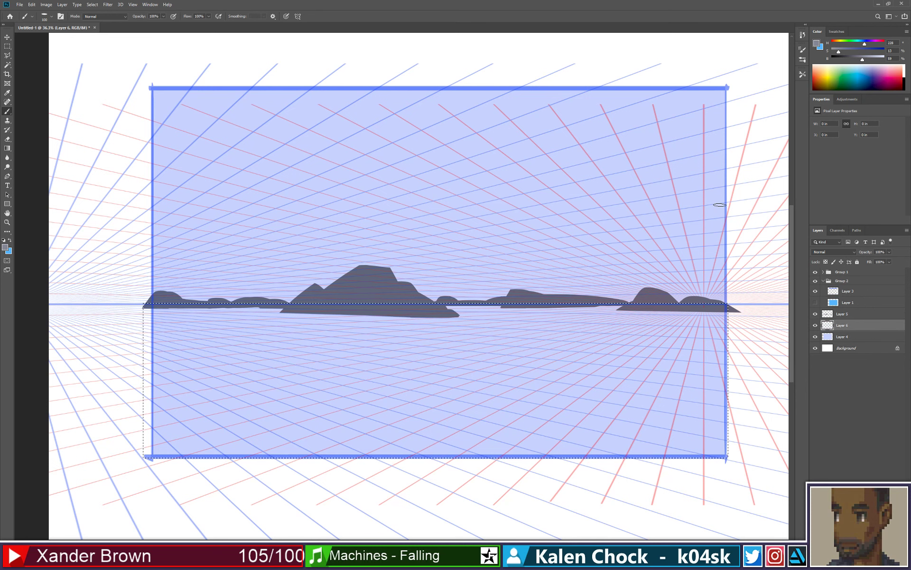
key(alt+BackSpace)
key(ctrl+d)
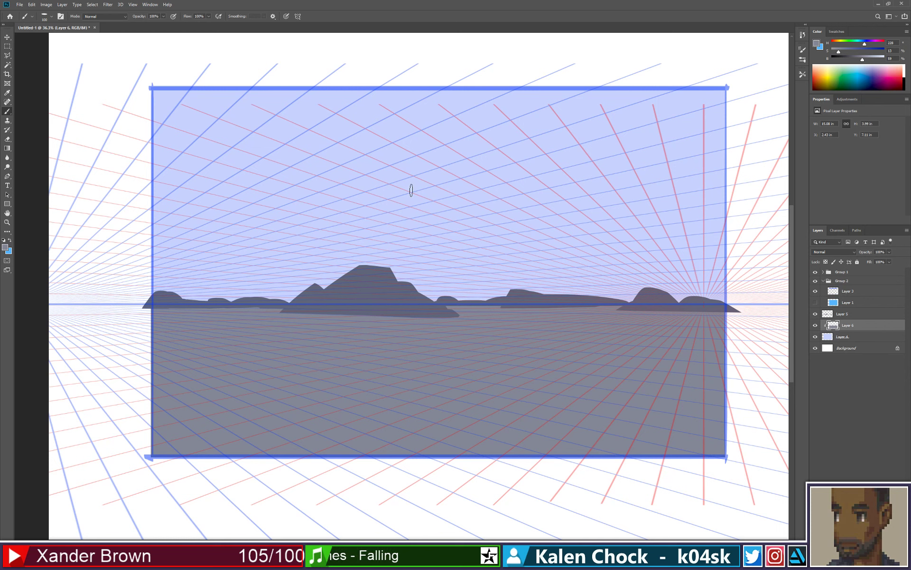
Step: On the landmass layer, erase the summit's squared right shoulder and repaint the right slope smoothly in the sampled mountain colour
key(v)
click(343, 301)
key(e)
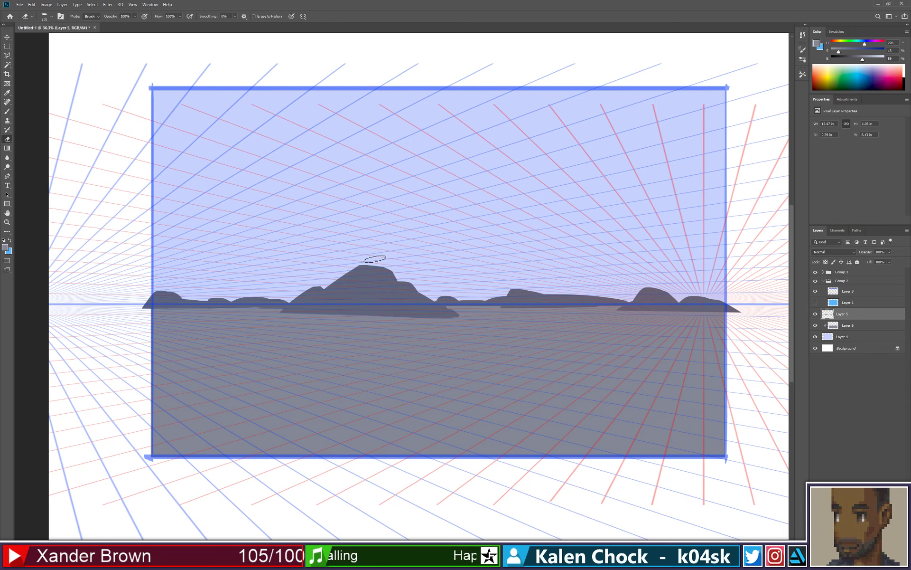
mouse_move(375, 260)
mouse_down()
mouse_move(428, 293)
mouse_move(382, 269)
mouse_up()
key(b)
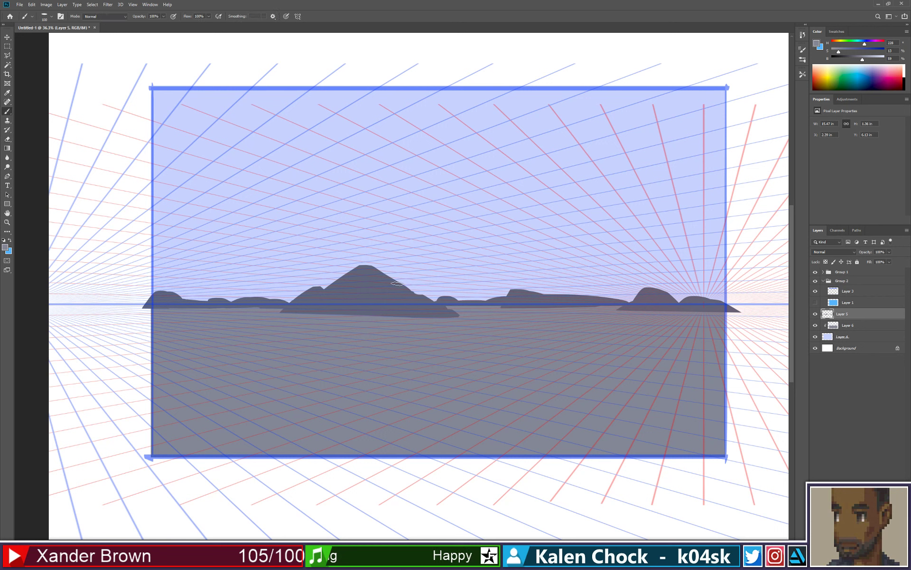
alt+click(384, 285)
drag(393, 285, 413, 297)
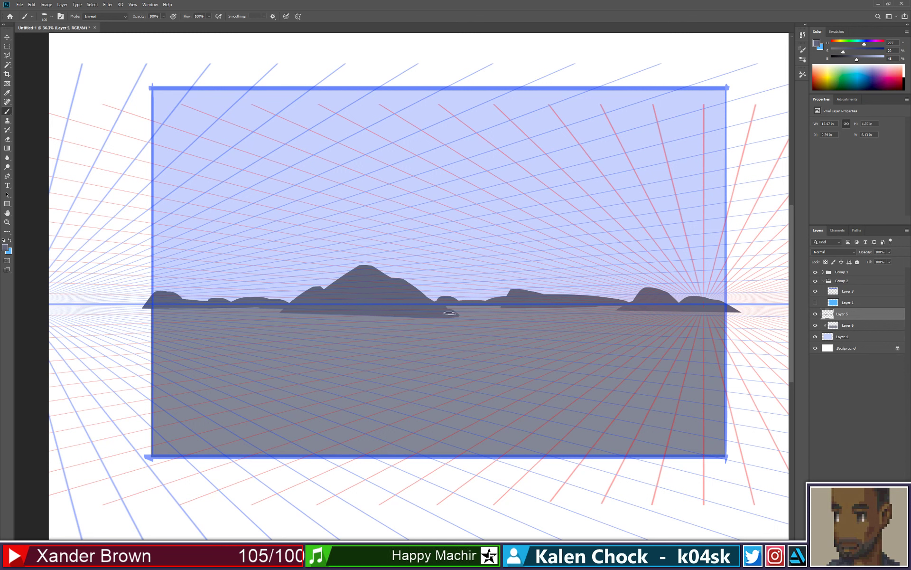
Step: Reshape the mountain's right foot into a sharp point at the waterline and touch up its left foot
mouse_move(444, 316)
mouse_down()
mouse_move(470, 312)
mouse_move(449, 314)
mouse_move(457, 314)
mouse_up()
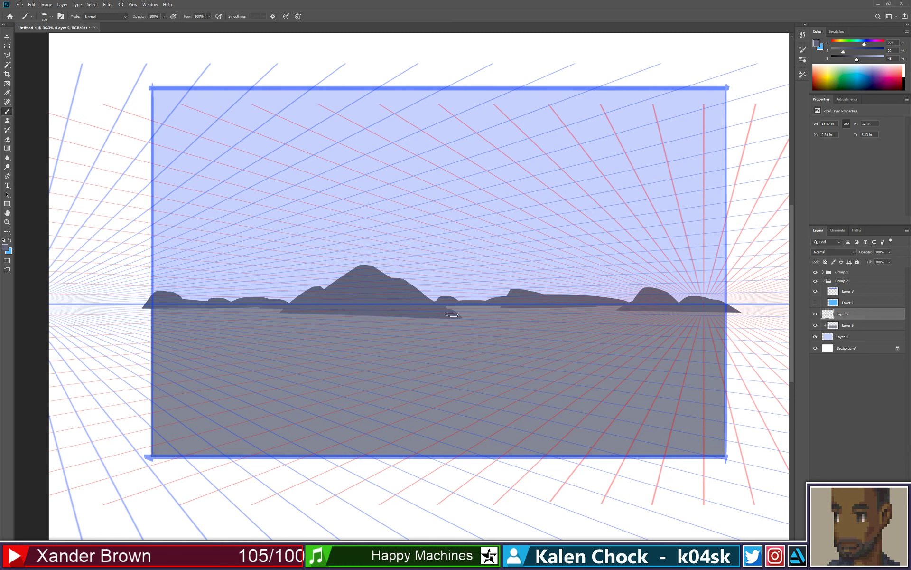
key(e)
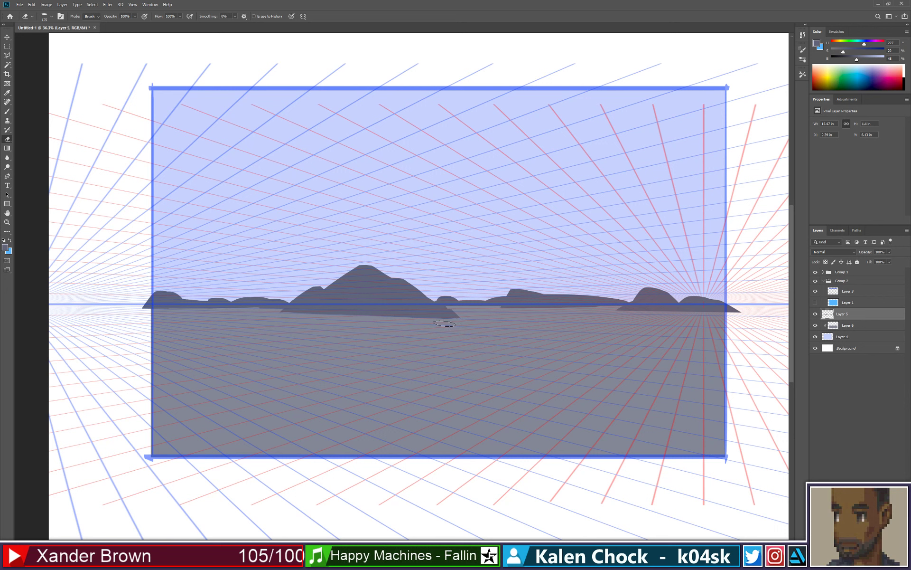
drag(445, 323, 482, 317)
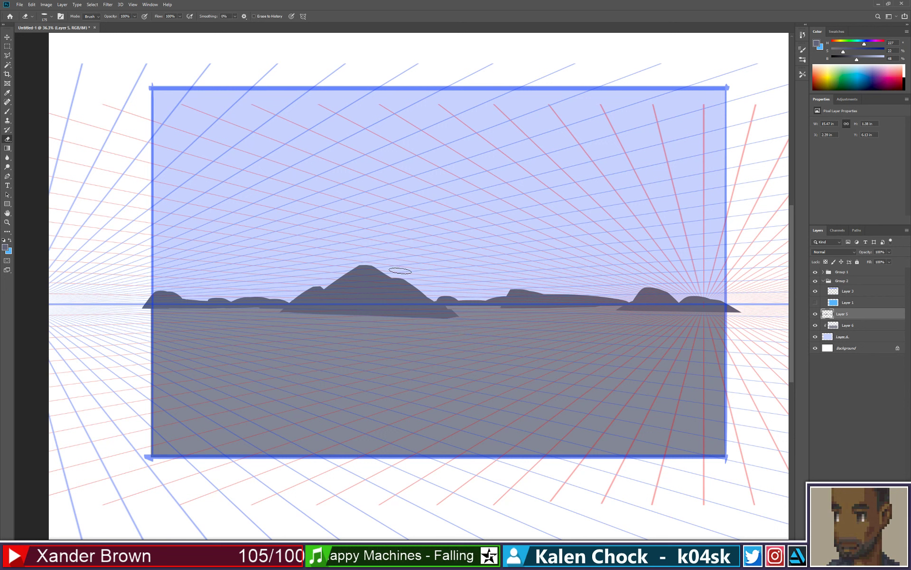
key(b)
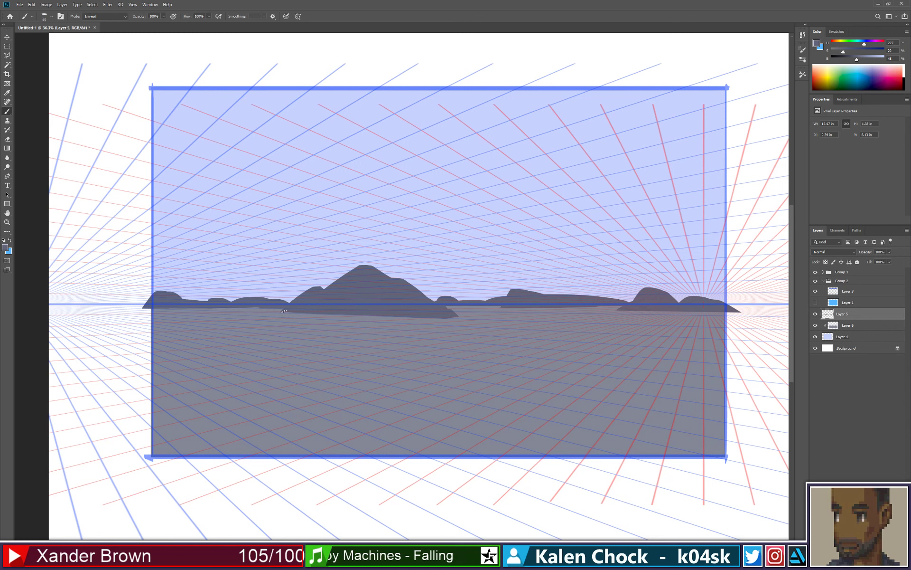
shift+click(284, 311)
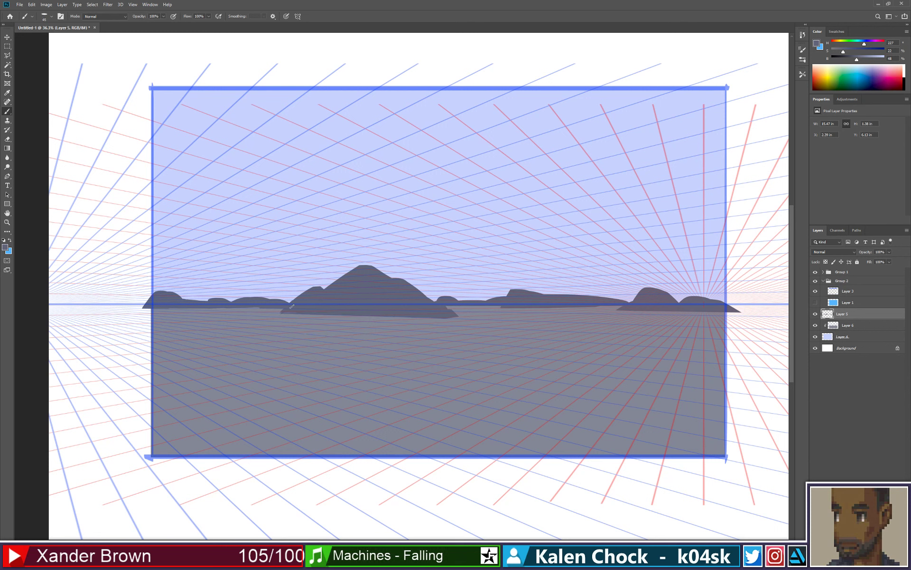
key(e)
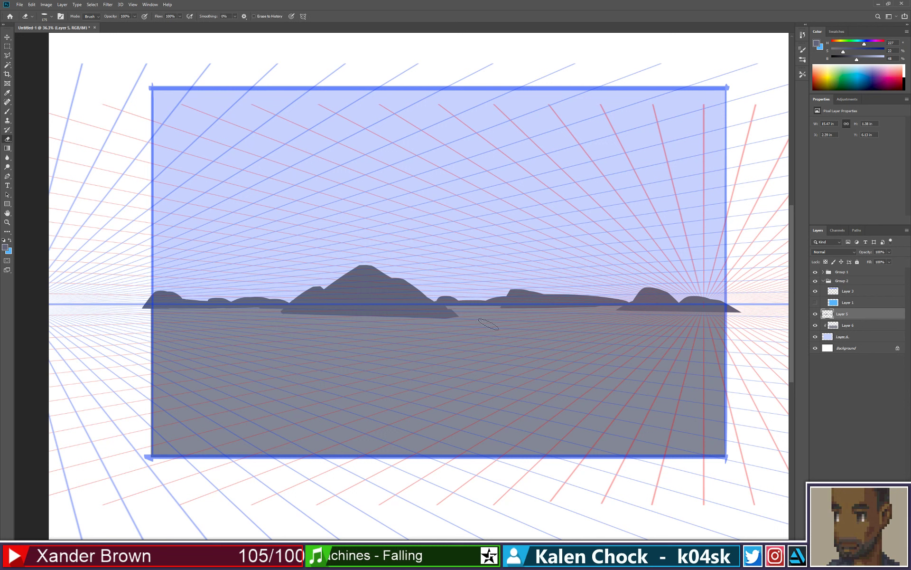
key(b)
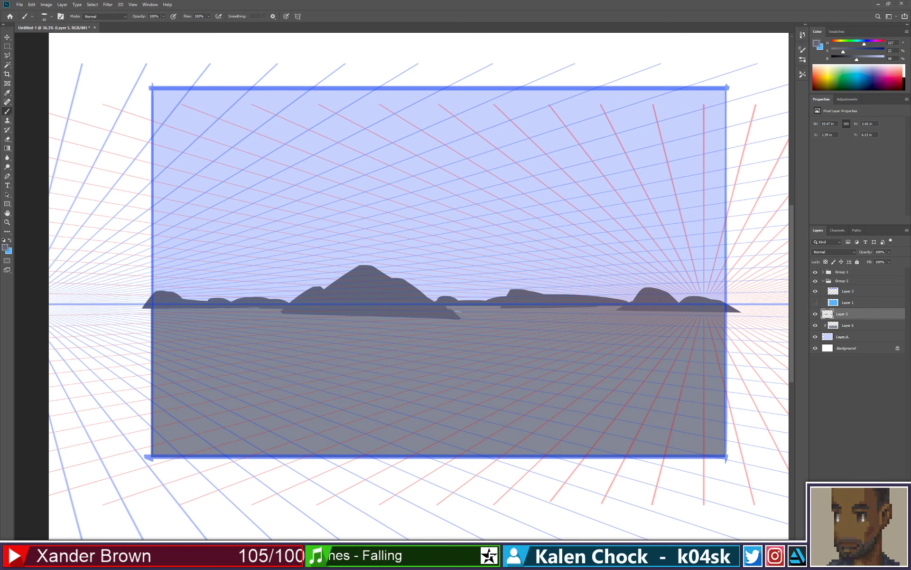
key(e)
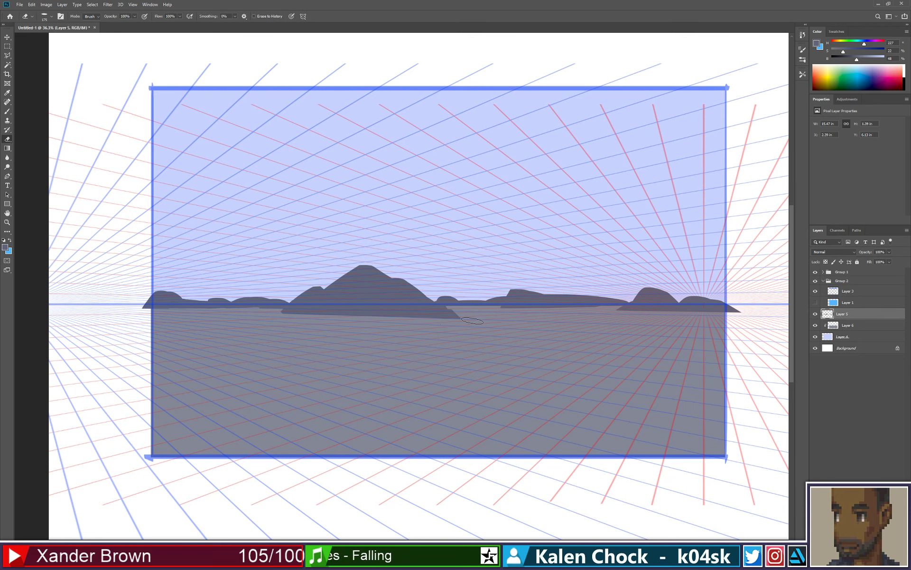
Step: Add a new empty layer between the sea layer and the landmass layer, ready for painting with the brush
key(z)
mouse_move(472, 320)
mouse_down()
mouse_move(408, 342)
mouse_move(434, 310)
mouse_up()
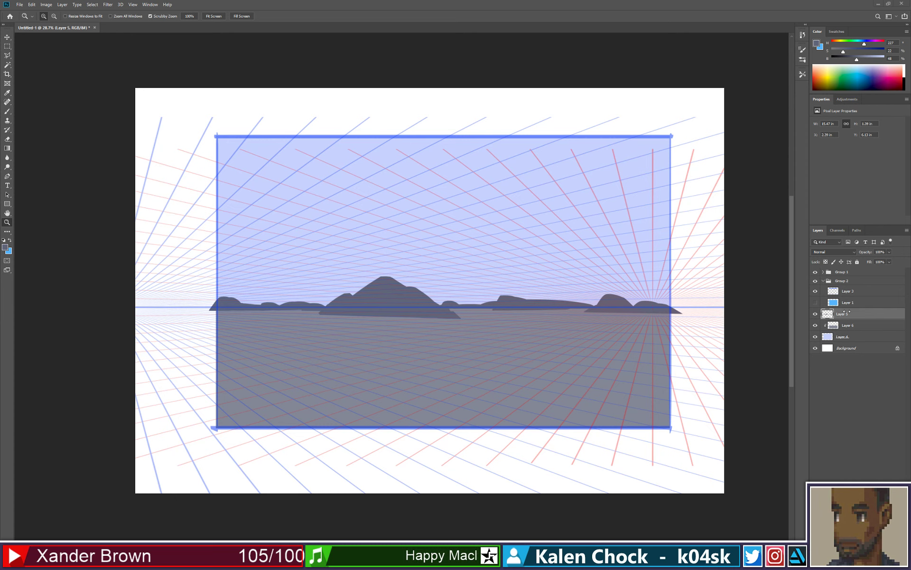
key(e)
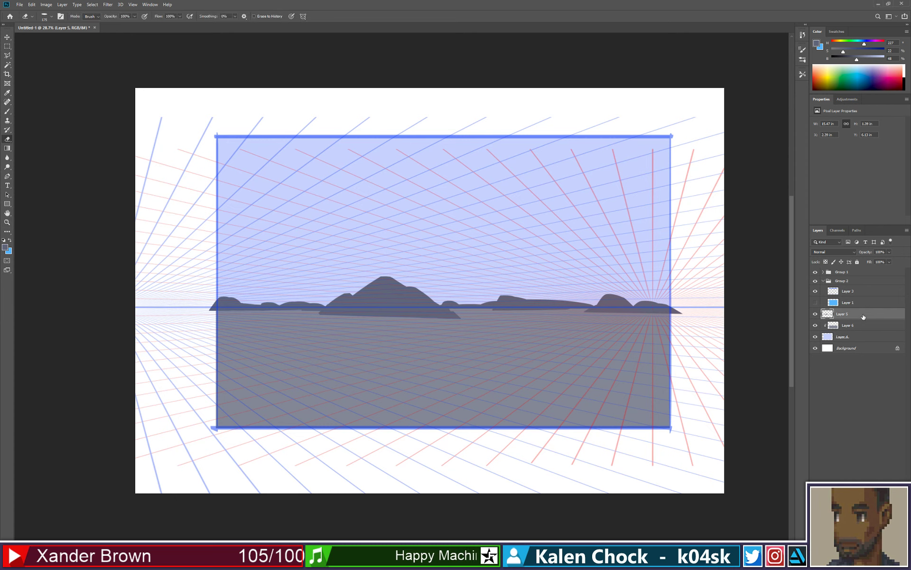
click(864, 326)
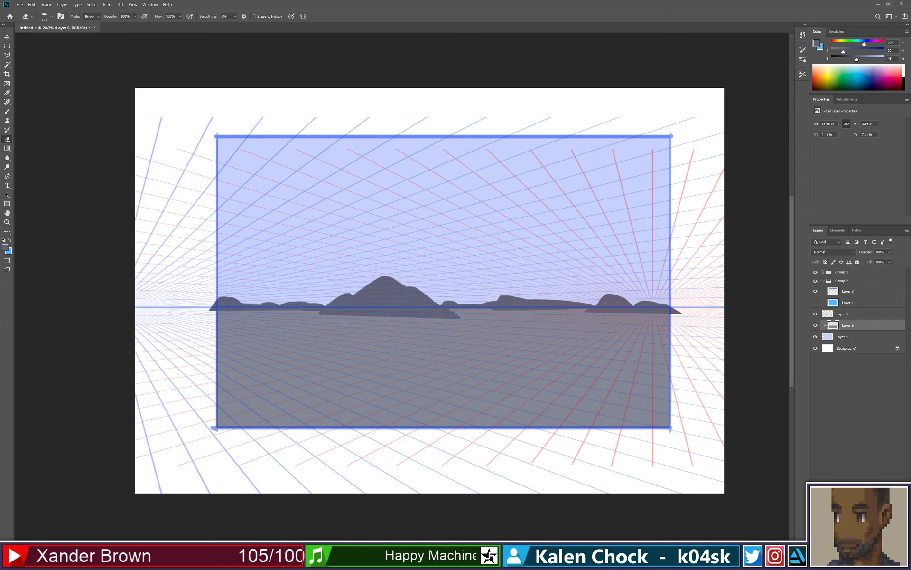
key(ctrl+shift+alt+n)
key(b)
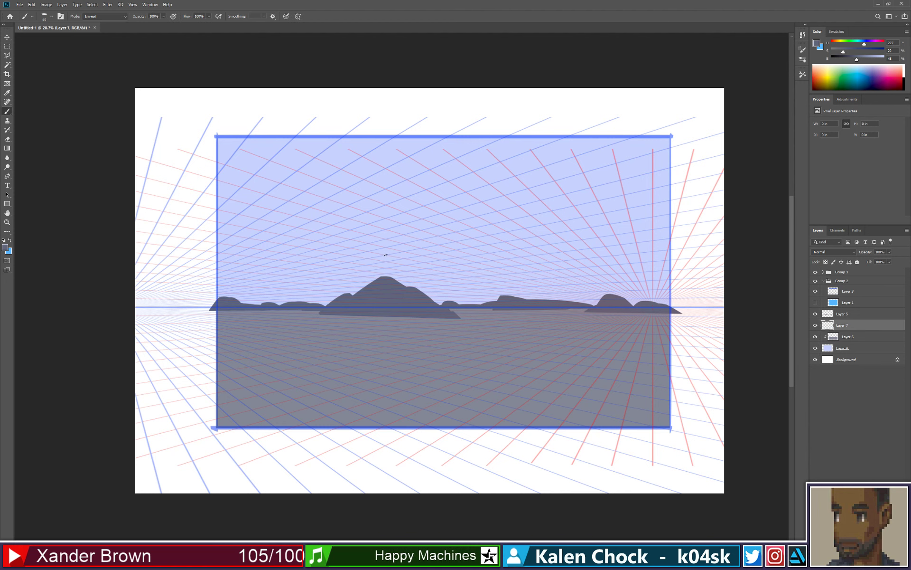
key(z)
click(324, 351)
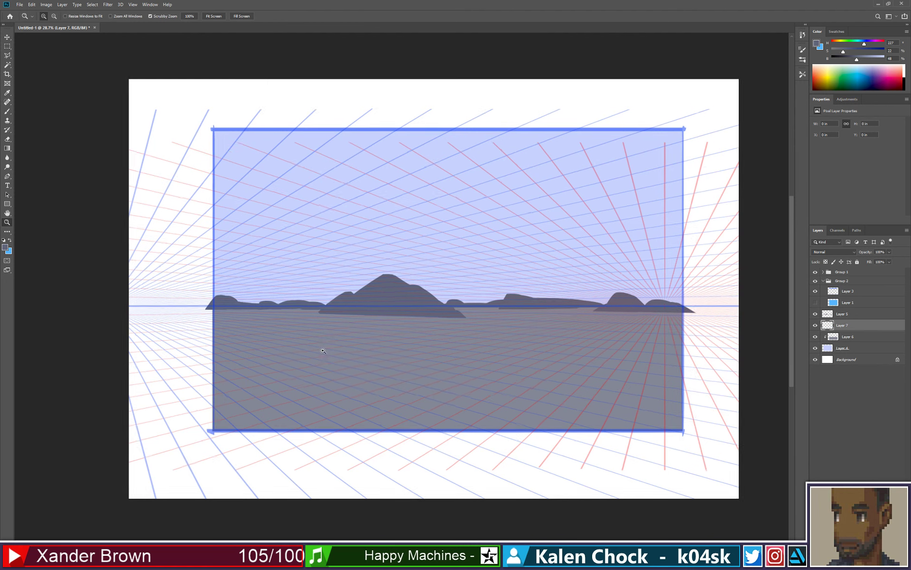
Step: Sketch thin guide lines over the sea, rising from the left frame edge, then running straight down to the right and back to the lower edge
click(321, 364)
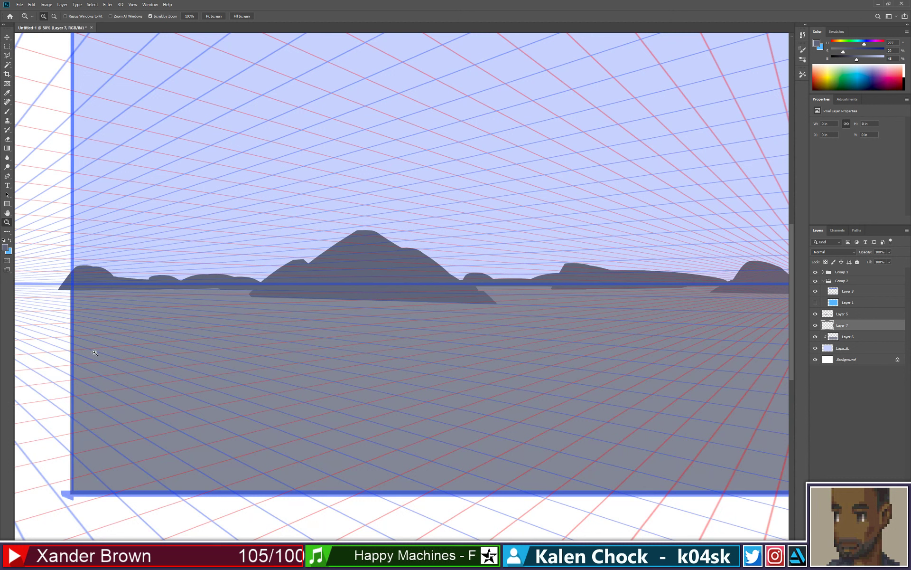
key(b)
drag(78, 367, 288, 343)
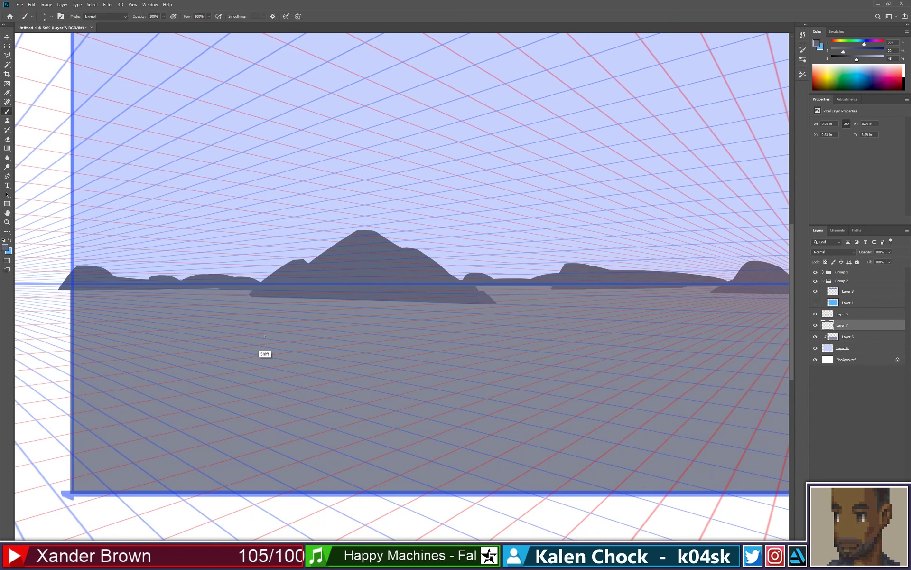
shift+click(657, 396)
shift+click(517, 496)
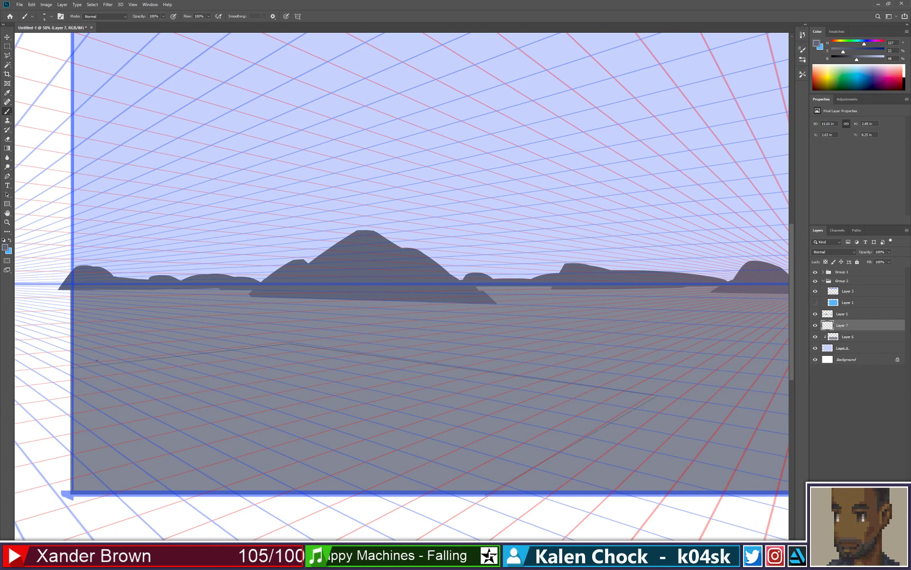
Step: Sketch a taller hump rising from the left frame edge below the landmasses, with two ridge lines descending to the right
drag(124, 332, 232, 301)
key(ctrl+z)
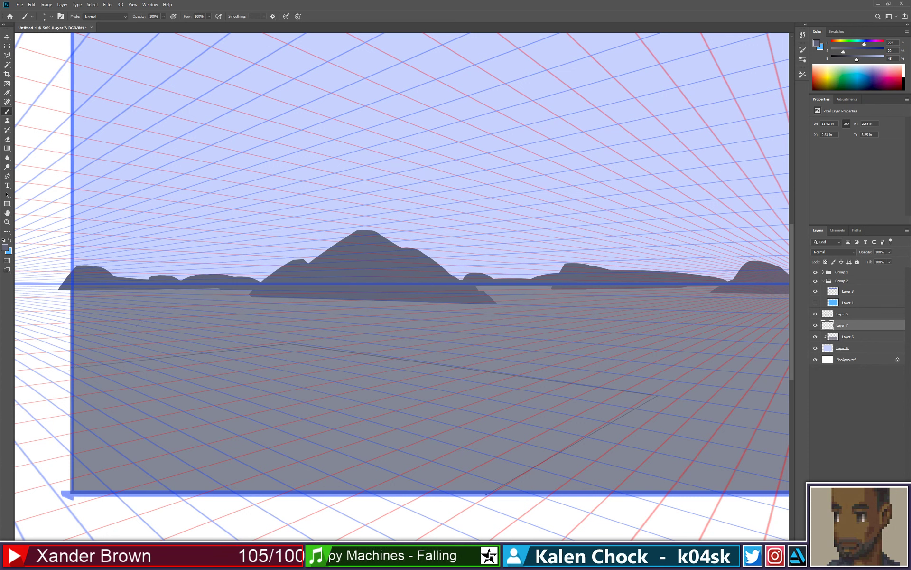
drag(362, 363, 434, 407)
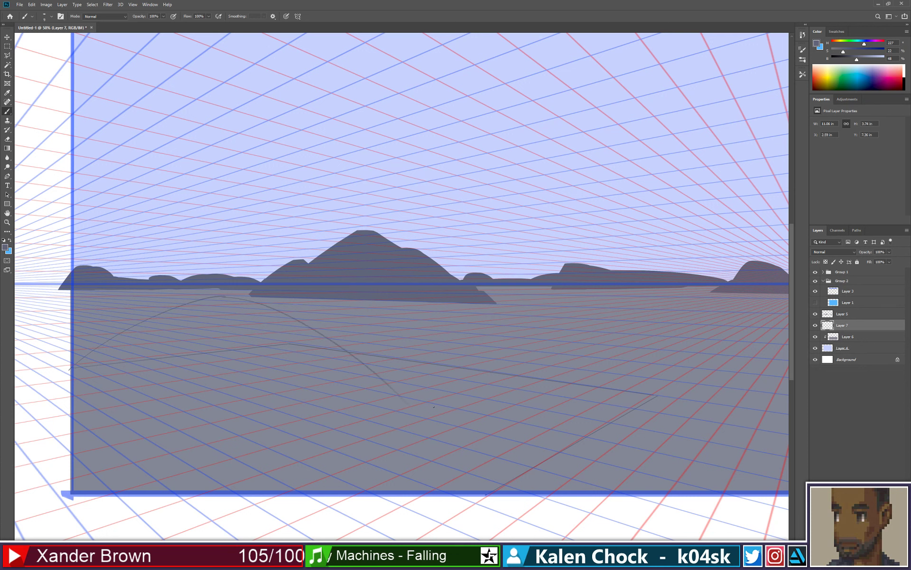
drag(223, 296, 614, 409)
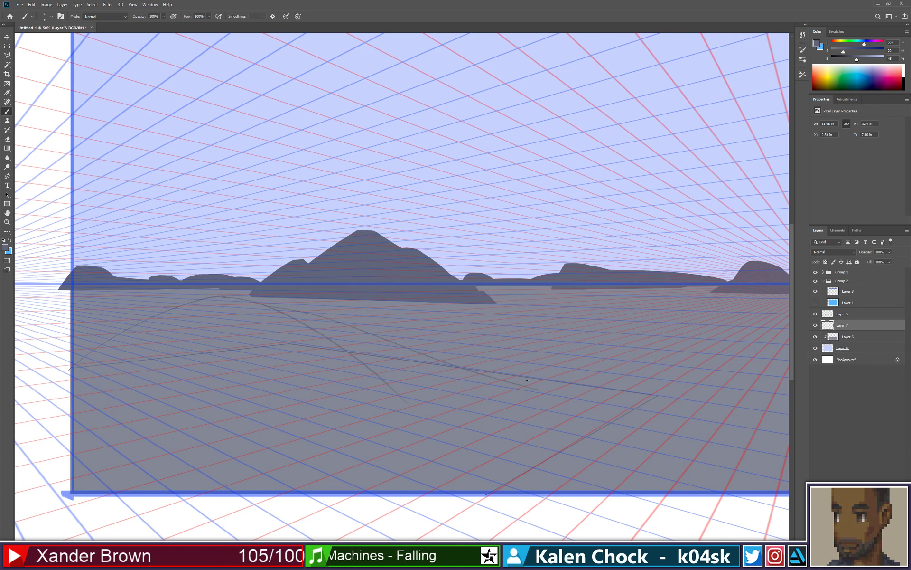
Step: Sketch another hump over the right part of the sea, with a straight base line running to the right frame edge
mouse_move(663, 375)
mouse_down()
mouse_move(525, 370)
mouse_move(524, 380)
mouse_up()
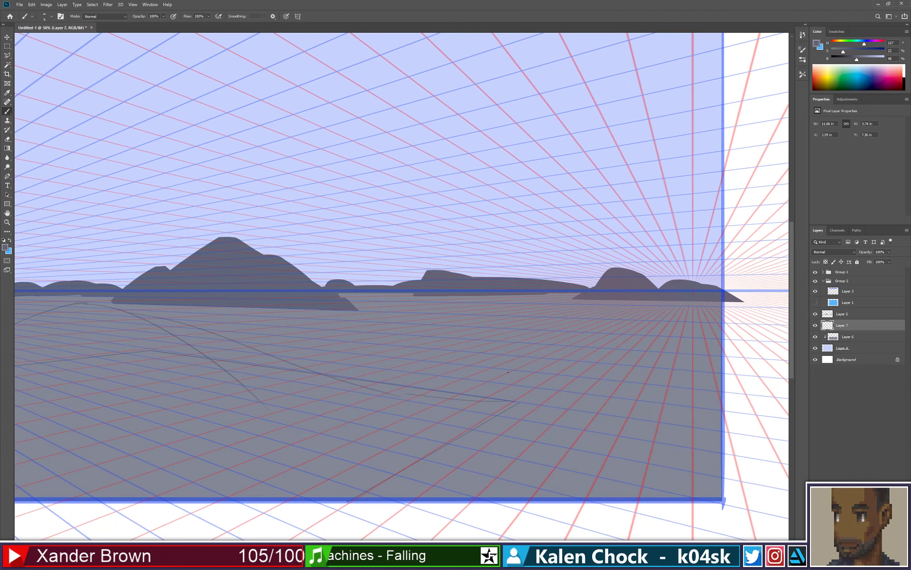
shift+click(727, 410)
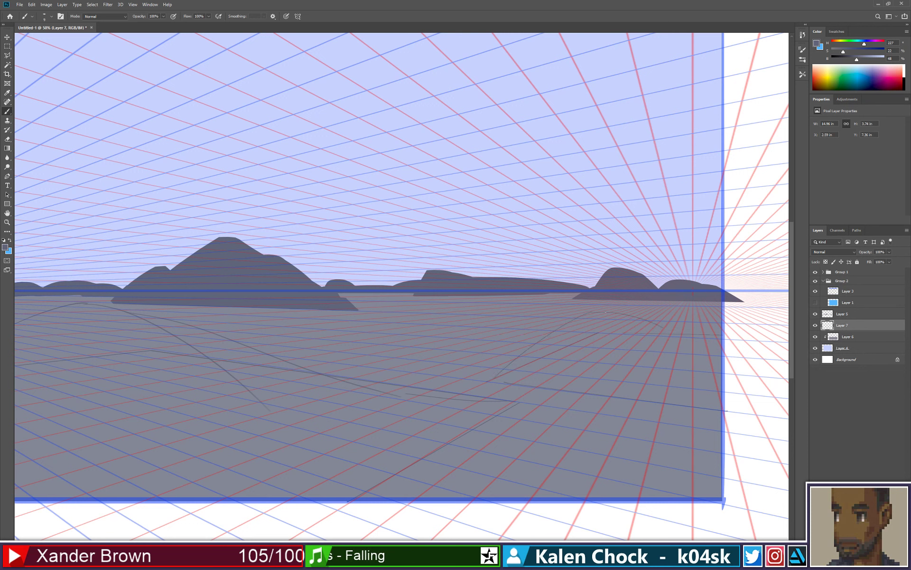
drag(692, 354, 716, 397)
drag(512, 315, 627, 300)
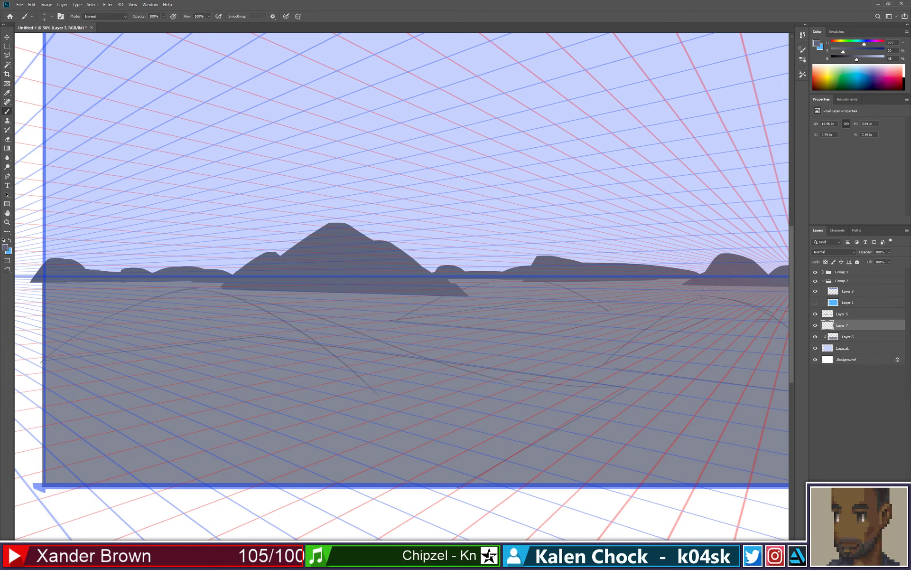
Step: Add smaller overlapping ridge and base lines in the middle distance of the sea, just below the mountain
drag(444, 287, 550, 305)
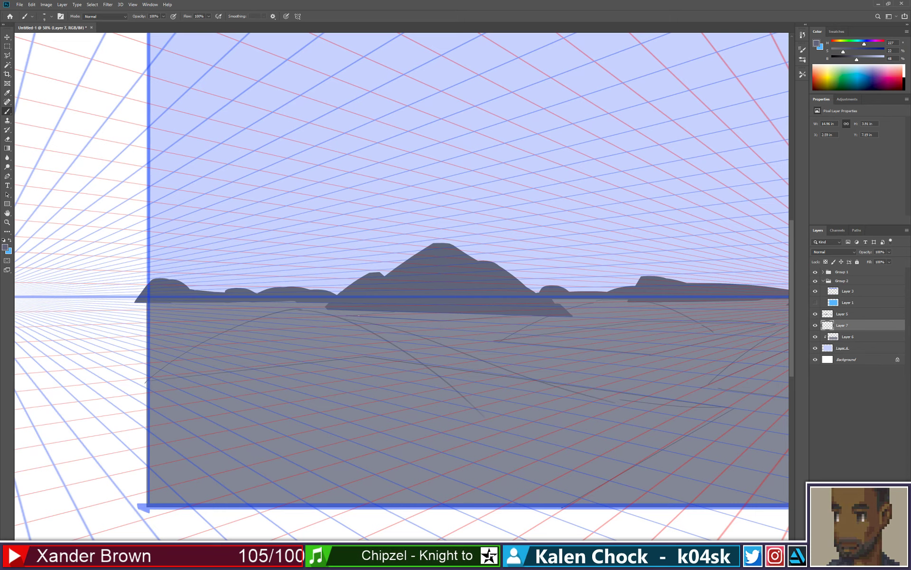
drag(701, 330, 535, 324)
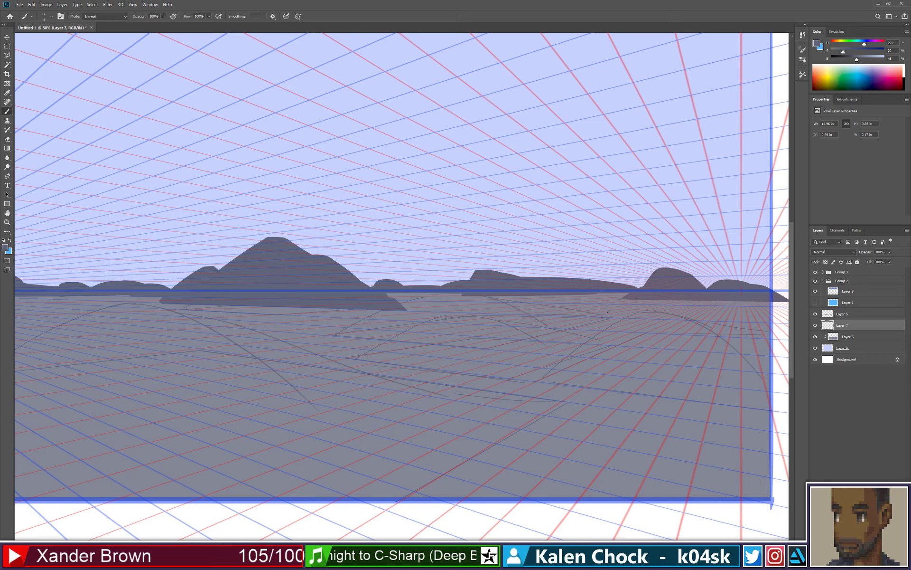
drag(362, 324, 422, 324)
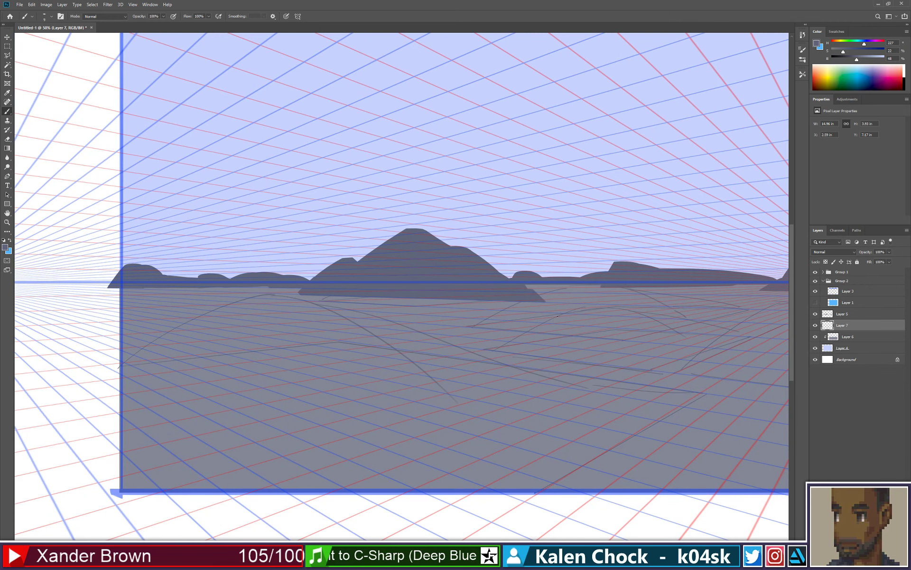
key(shift)
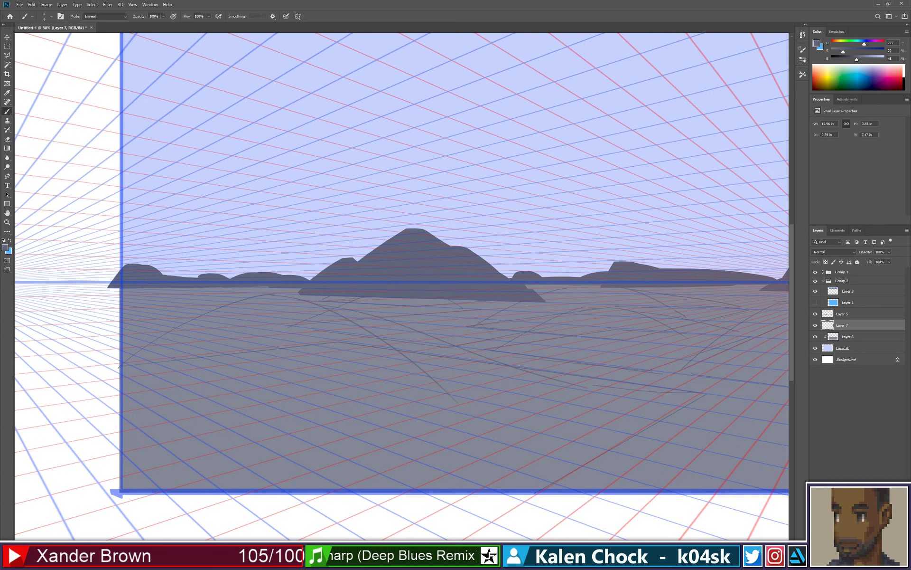
Step: Sketch a long shallow curve across the foreground, rising from the lower left of the frame and falling towards the right edge
key(z)
mouse_move(578, 314)
mouse_down()
mouse_move(514, 340)
mouse_move(545, 335)
mouse_up()
key(b)
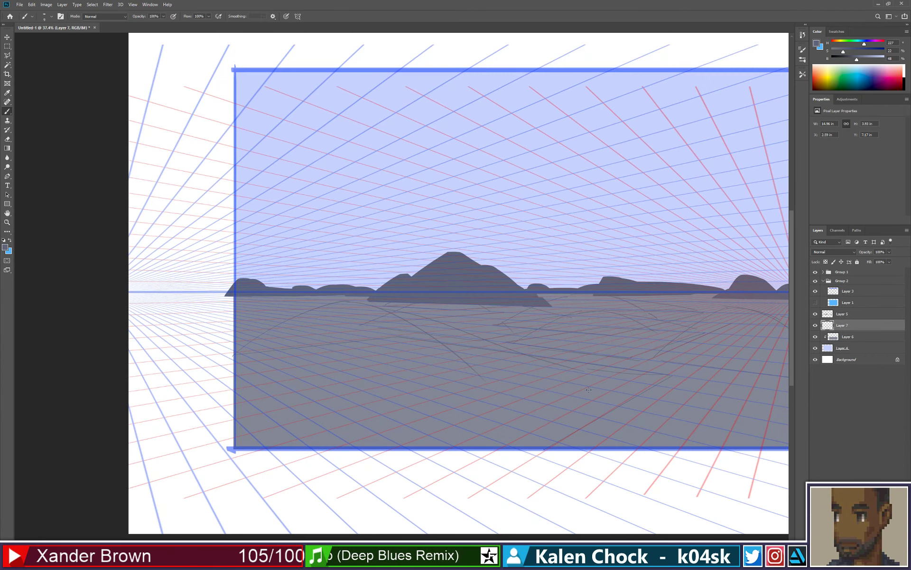
mouse_move(410, 412)
mouse_down()
mouse_move(296, 458)
mouse_move(834, 431)
mouse_up()
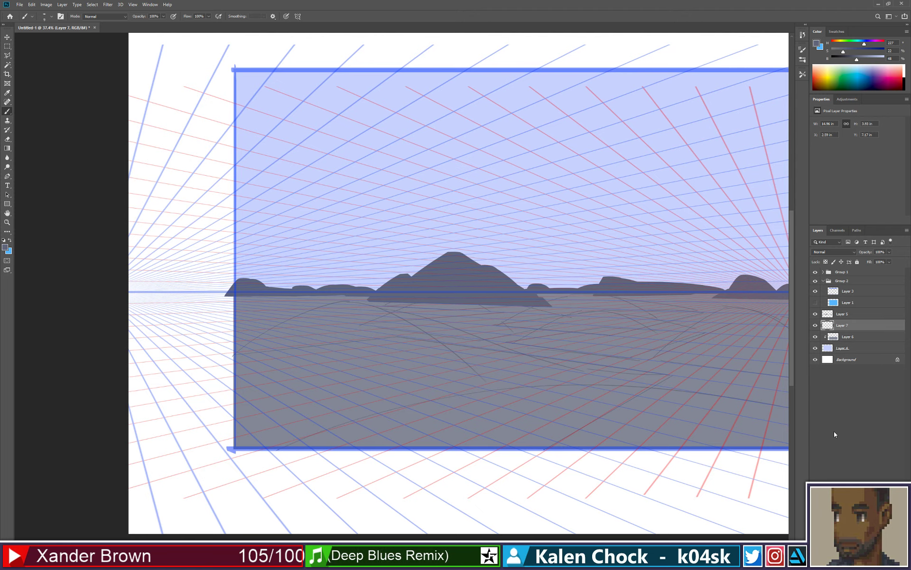
scroll(711, 406, right, 5)
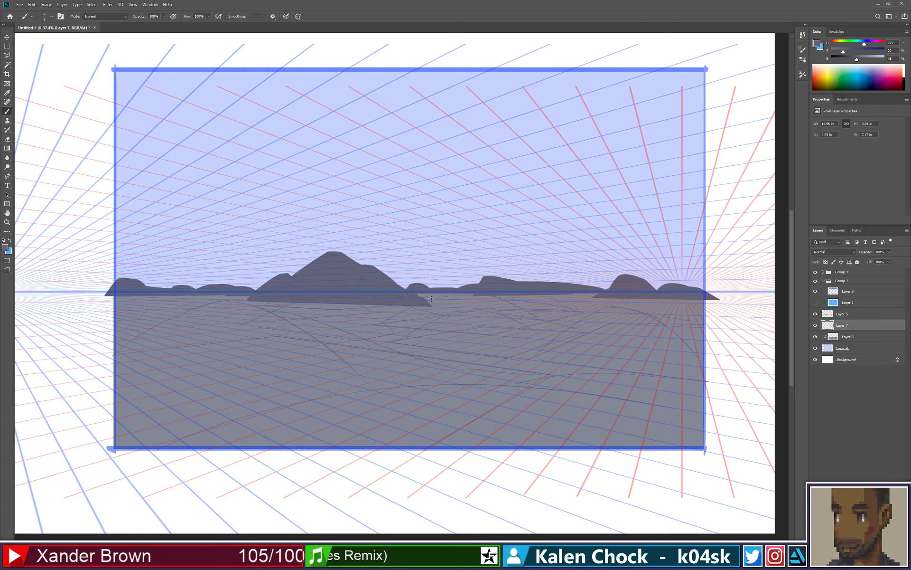
Step: On the landmass layer, erase the lower edge of the central mountain in a straight horizontal line from its left to its right foot
key(z)
click(395, 292)
key(v)
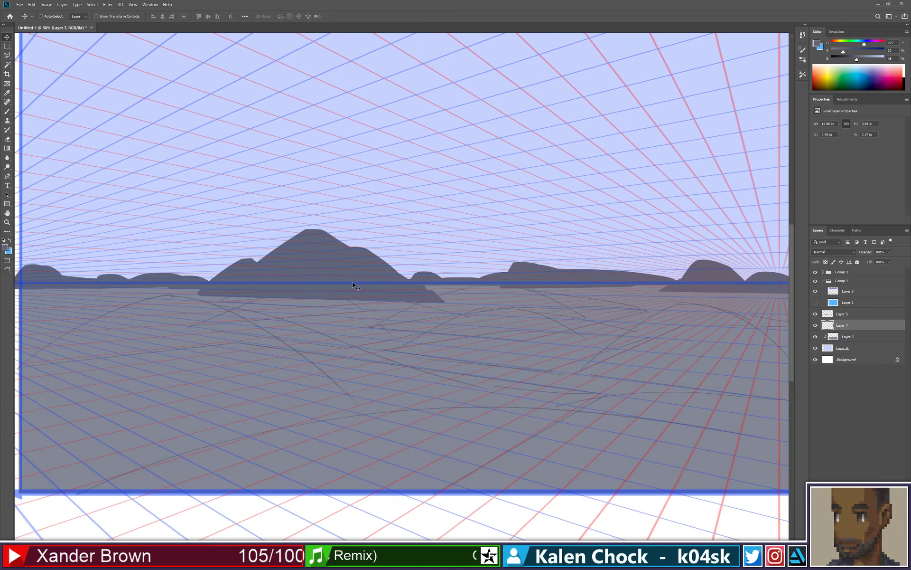
ctrl+click(329, 279)
key(e)
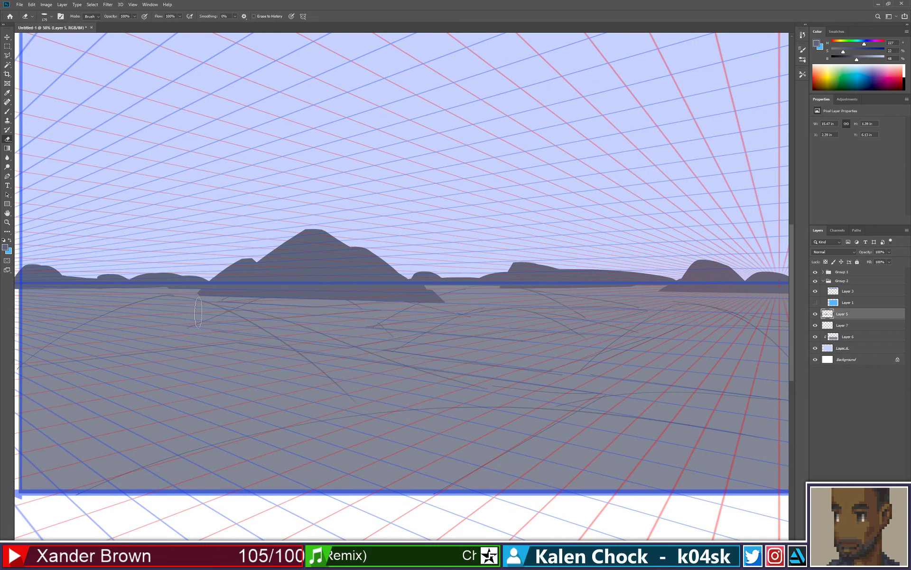
click(201, 309)
shift+click(446, 311)
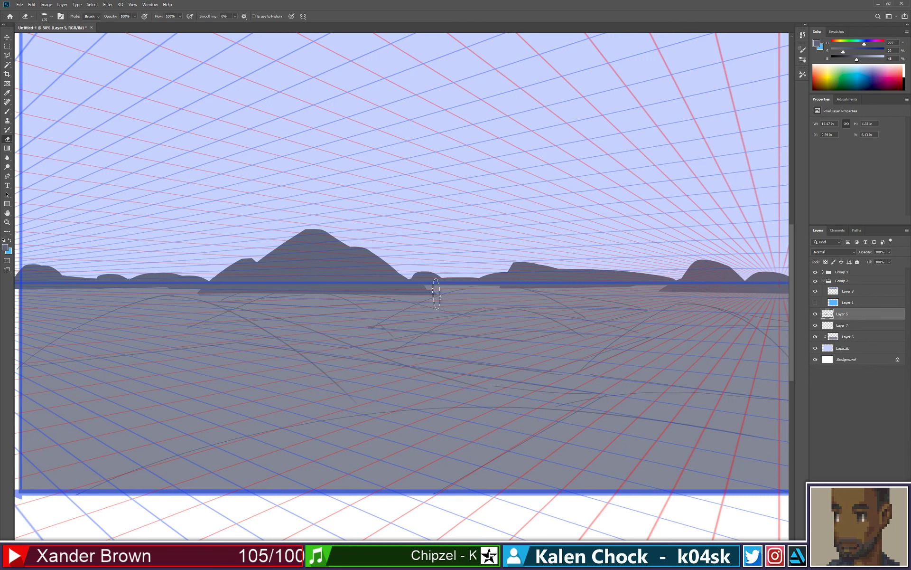
Step: Enlarge the brush and paint a small bump between the mountain's right slope and the neighbouring low hill
key(b)
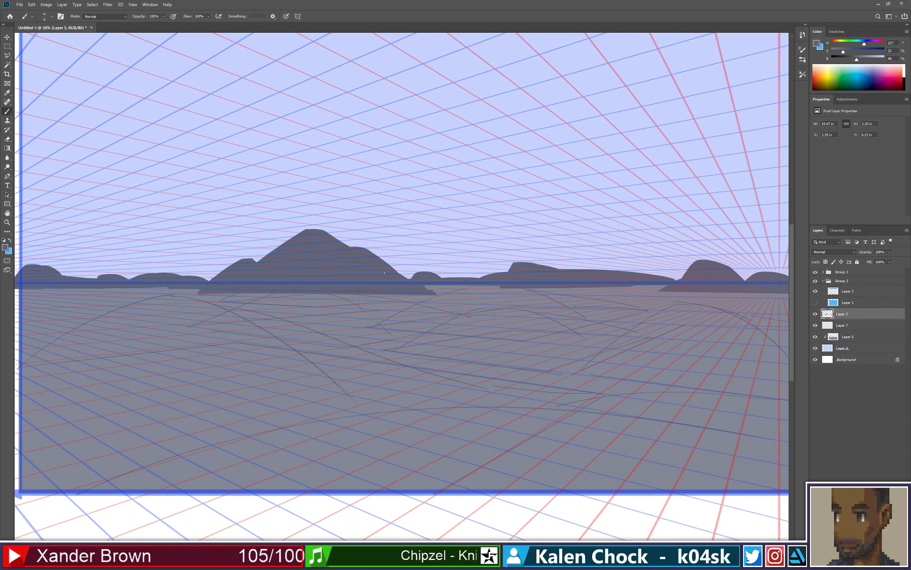
key(bracketright)
key(bracketright)
key(bracketright)
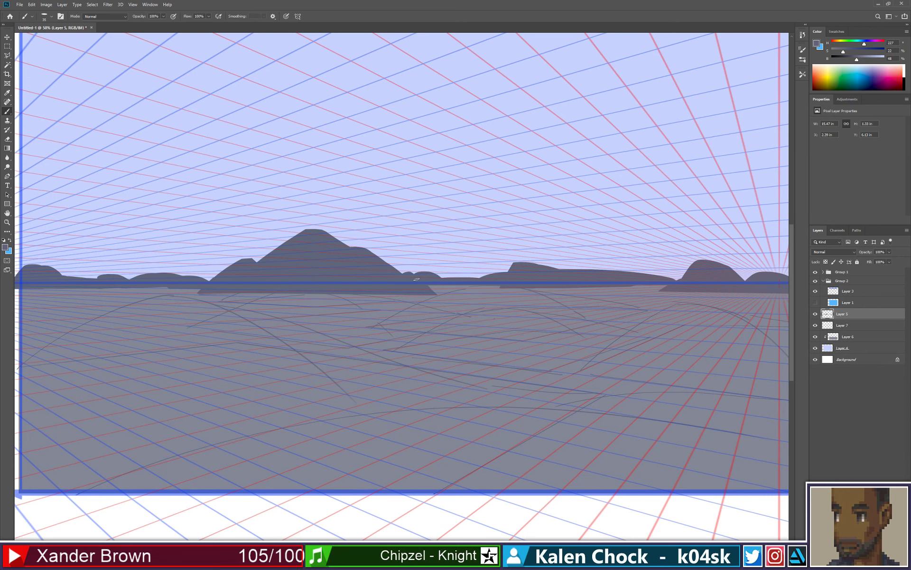
Step: Lighten the landmass layer with a Curves adjustment, raising input 101 to output 117
key(z)
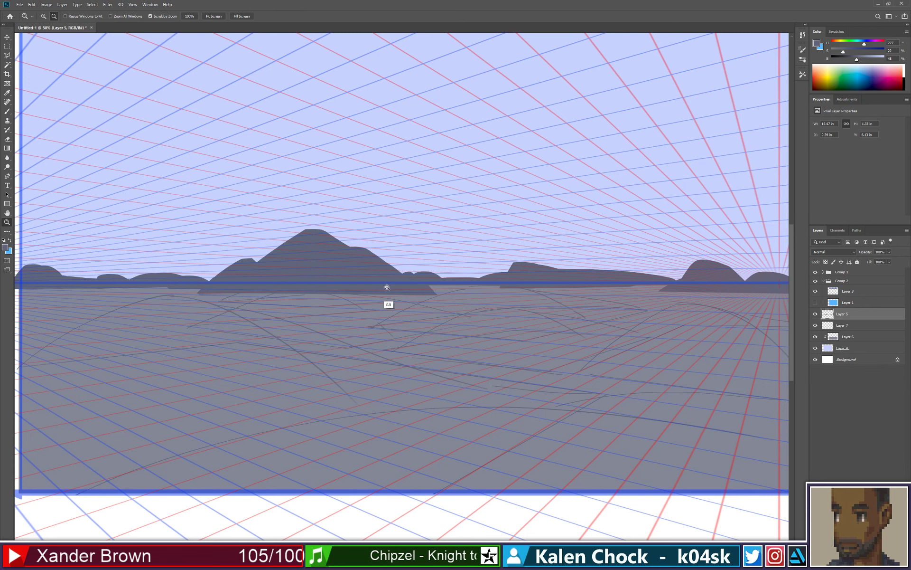
mouse_move(386, 303)
mouse_down()
mouse_move(349, 309)
mouse_move(360, 291)
mouse_up()
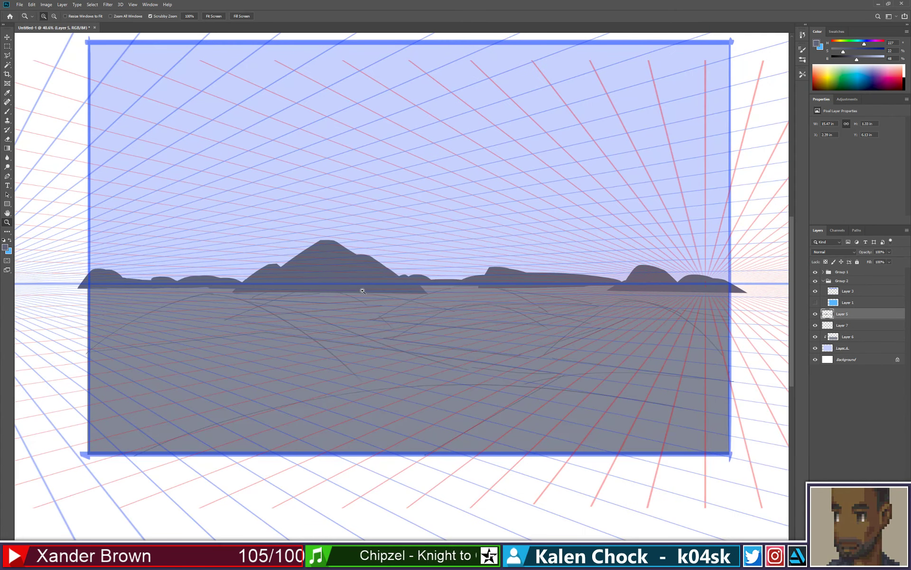
key(ctrl+m)
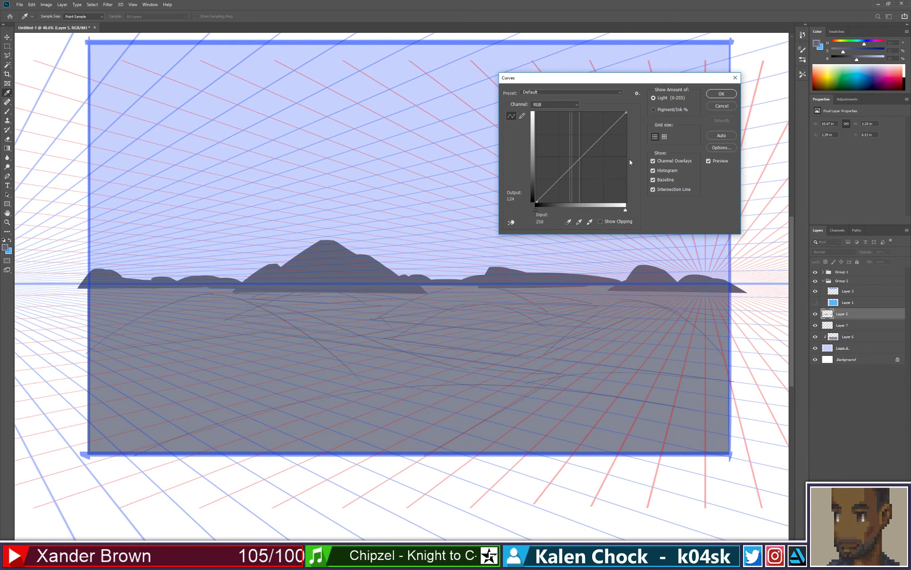
mouse_move(571, 164)
mouse_down()
mouse_move(569, 144)
mouse_move(571, 159)
mouse_up()
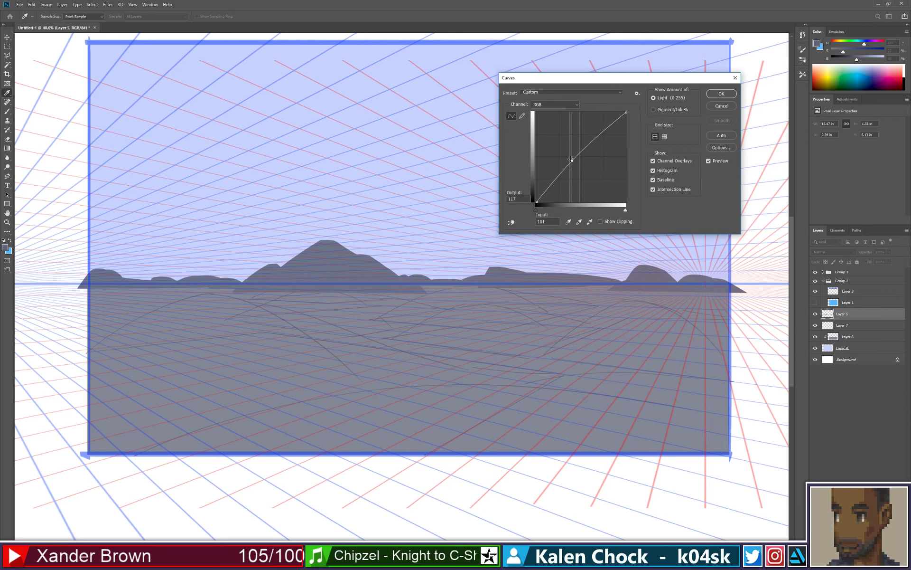
click(721, 95)
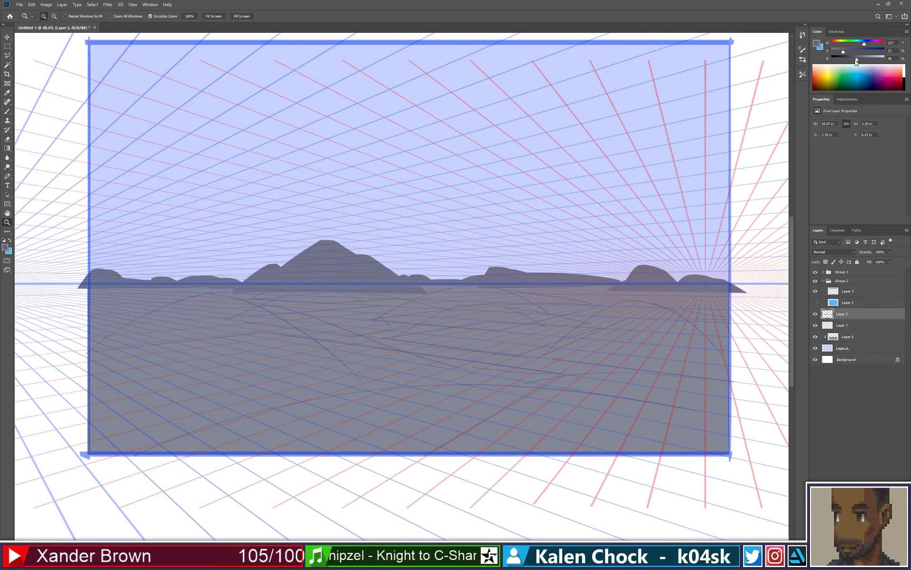
Step: Darken the brush colour to 32% brightness and add a new layer above the landmass layer for painting
drag(856, 60, 849, 61)
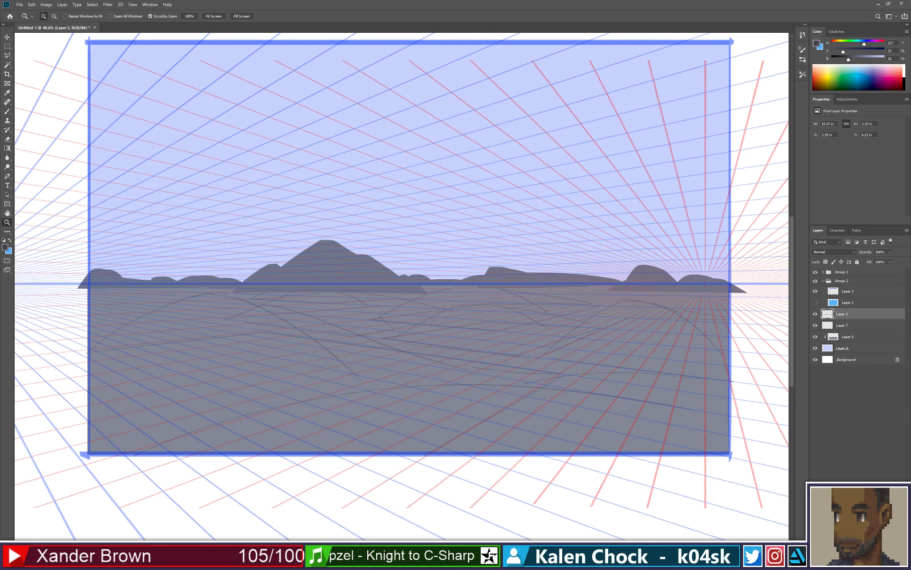
key(ctrl+shift+alt+n)
key(b)
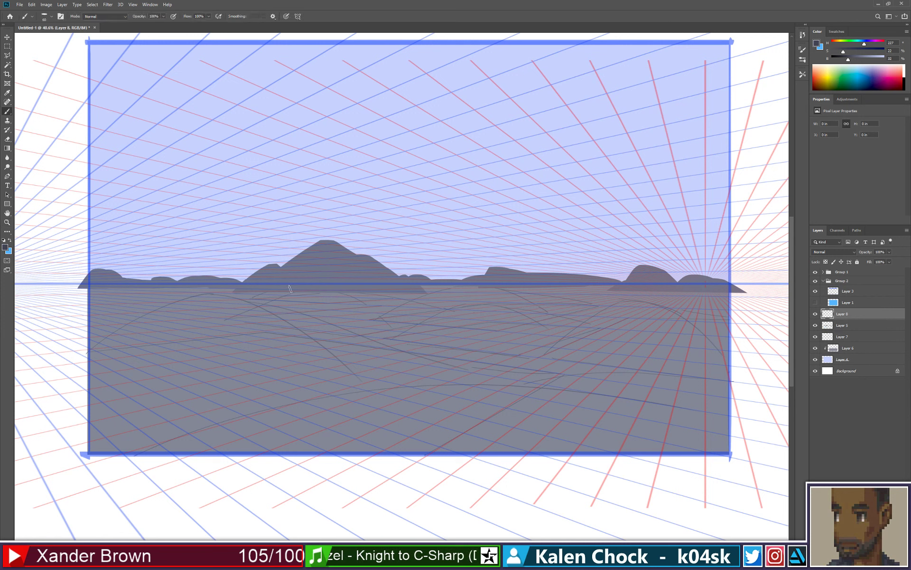
Step: Block in a large dark peak in front of the central mountain, outlining both slopes and filling its left side with broad brush strokes
drag(268, 301, 368, 227)
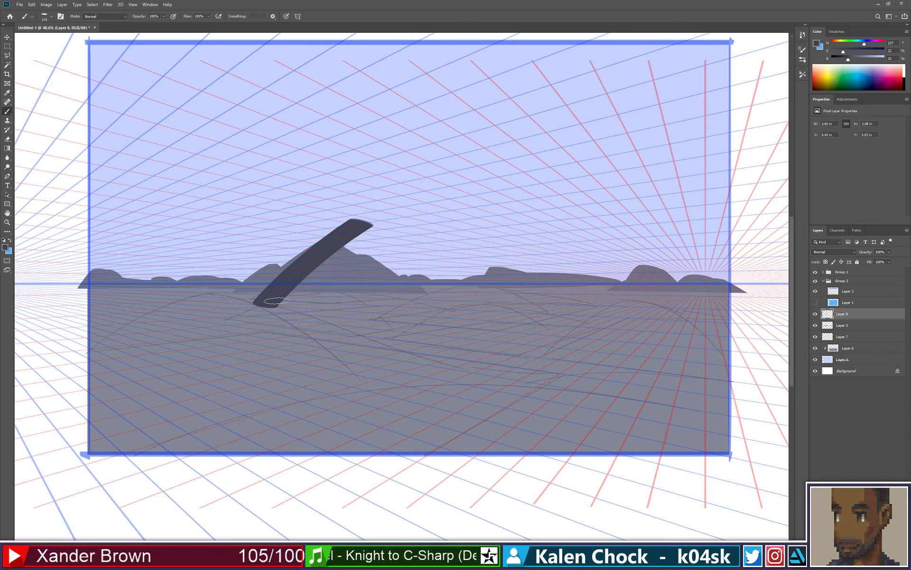
mouse_move(273, 300)
mouse_down()
mouse_move(418, 189)
mouse_move(413, 184)
mouse_move(432, 190)
mouse_move(419, 181)
mouse_move(474, 204)
mouse_move(457, 185)
mouse_move(493, 309)
mouse_up()
drag(446, 187, 399, 248)
mouse_move(422, 189)
mouse_down()
mouse_move(356, 298)
mouse_move(390, 226)
mouse_move(316, 308)
mouse_up()
drag(364, 230, 289, 297)
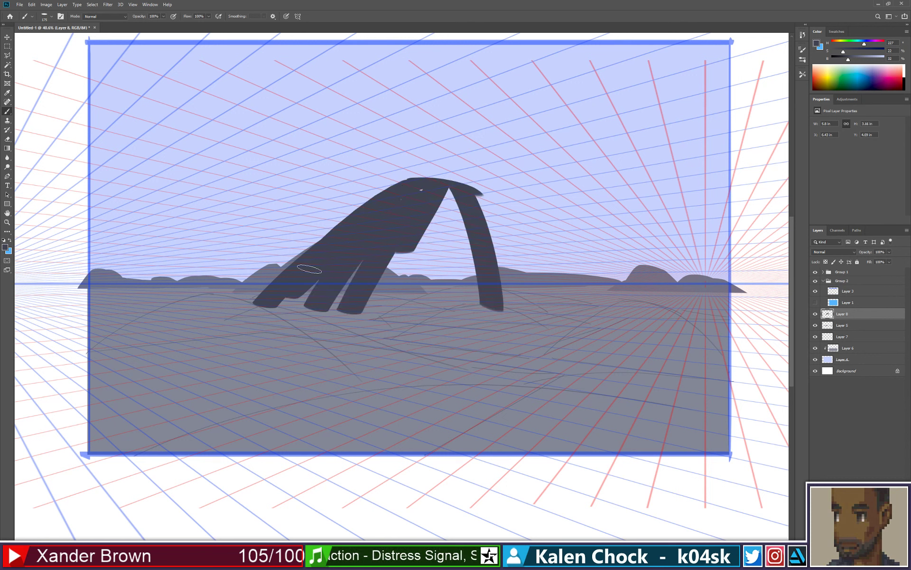
mouse_move(313, 266)
mouse_down()
mouse_move(339, 293)
mouse_move(395, 281)
mouse_move(432, 193)
mouse_move(423, 197)
mouse_move(439, 209)
mouse_move(446, 284)
mouse_up()
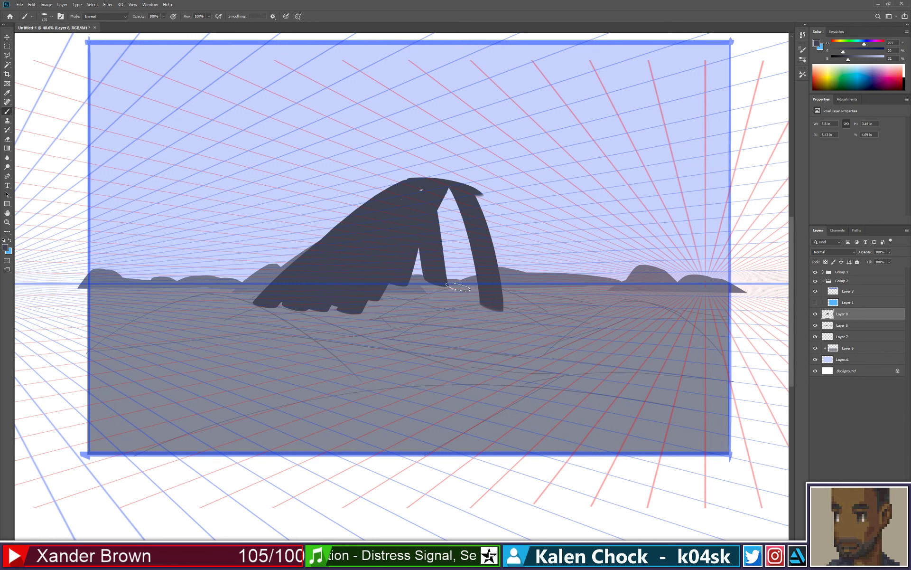
Step: Fill the dark peak's right side, round off its summit, and paint its base into one solid silhouette
drag(437, 187, 470, 288)
drag(463, 211, 496, 285)
mouse_move(474, 230)
mouse_down()
mouse_move(518, 297)
mouse_move(509, 302)
mouse_up()
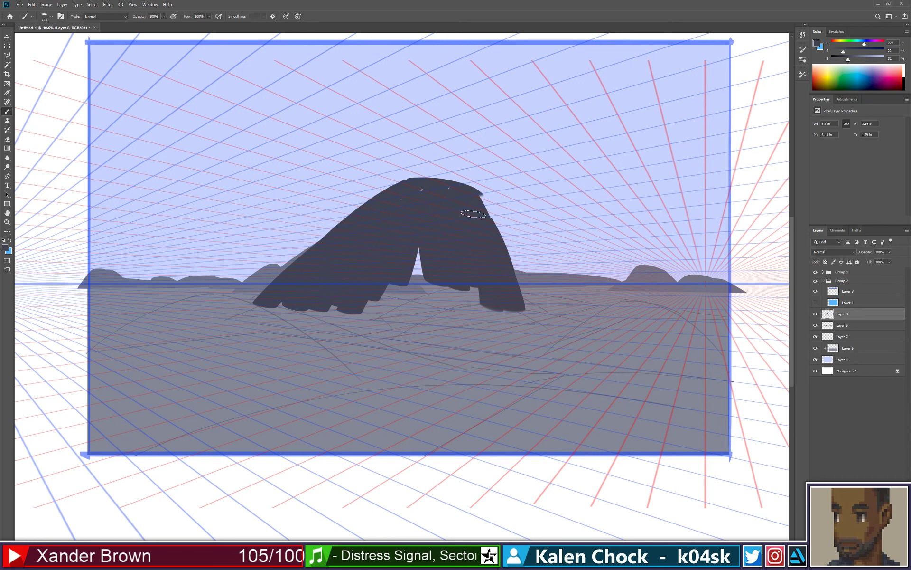
mouse_move(456, 187)
mouse_down()
mouse_move(444, 177)
mouse_move(469, 189)
mouse_move(487, 229)
mouse_up()
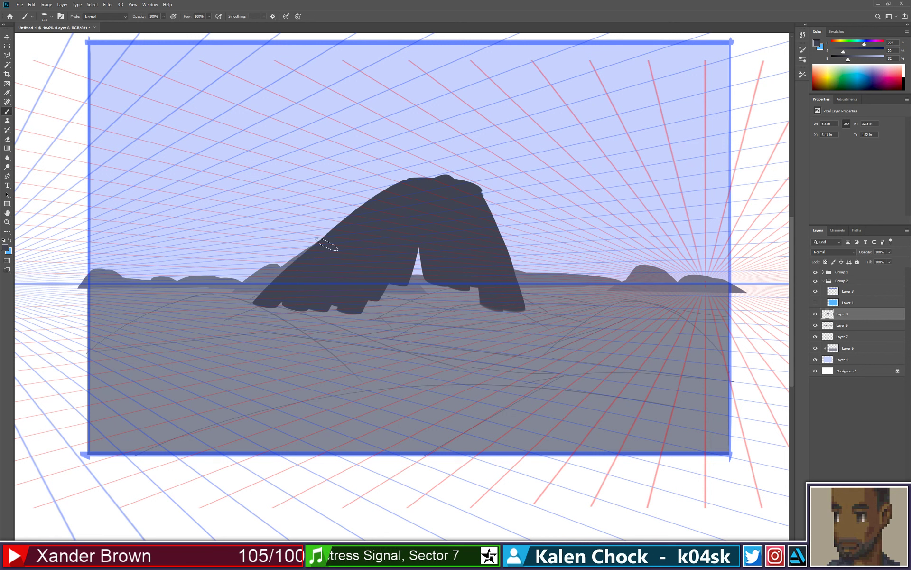
mouse_move(327, 244)
mouse_down()
mouse_move(274, 296)
mouse_move(395, 255)
mouse_move(317, 265)
mouse_move(287, 298)
mouse_move(271, 296)
mouse_move(398, 312)
mouse_move(388, 285)
mouse_move(450, 252)
mouse_move(419, 250)
mouse_up()
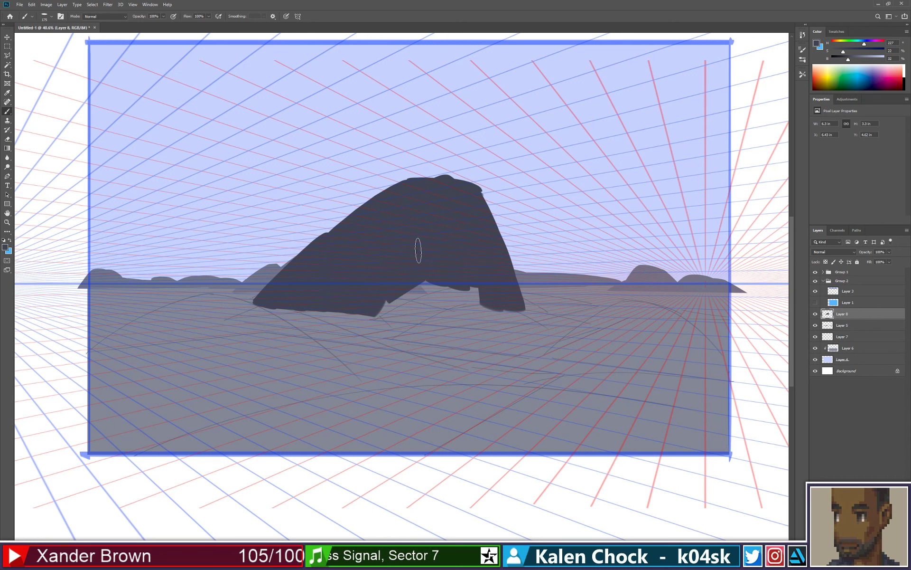
mouse_move(375, 299)
mouse_down()
mouse_move(497, 293)
mouse_move(418, 310)
mouse_move(508, 298)
mouse_up()
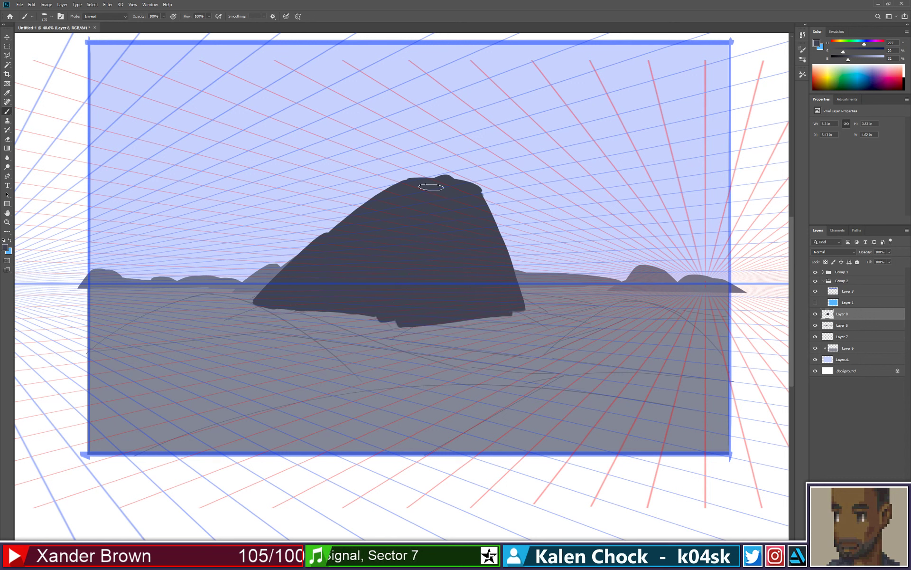
Step: Round out the dark peak's summit and widen its right slope, then erase its underside into two straight edges meeting at a low point
mouse_move(431, 187)
mouse_down()
mouse_move(463, 216)
mouse_move(446, 178)
mouse_move(470, 191)
mouse_move(519, 294)
mouse_move(500, 240)
mouse_move(522, 293)
mouse_move(513, 257)
mouse_up()
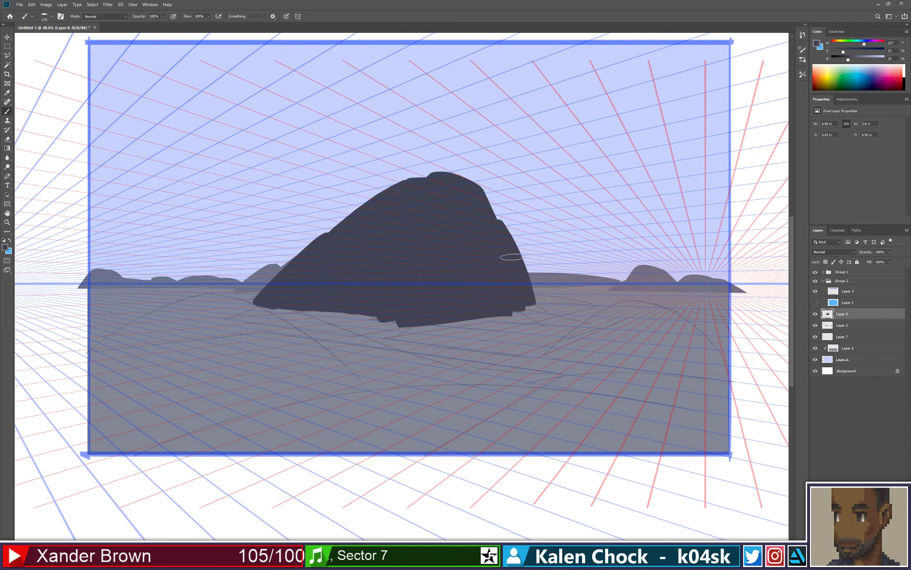
key(e)
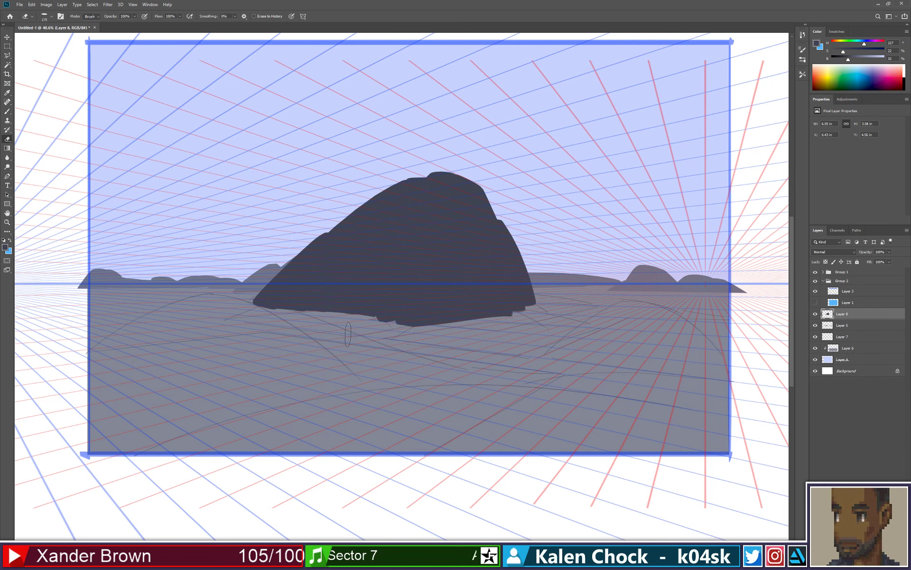
shift+click(429, 338)
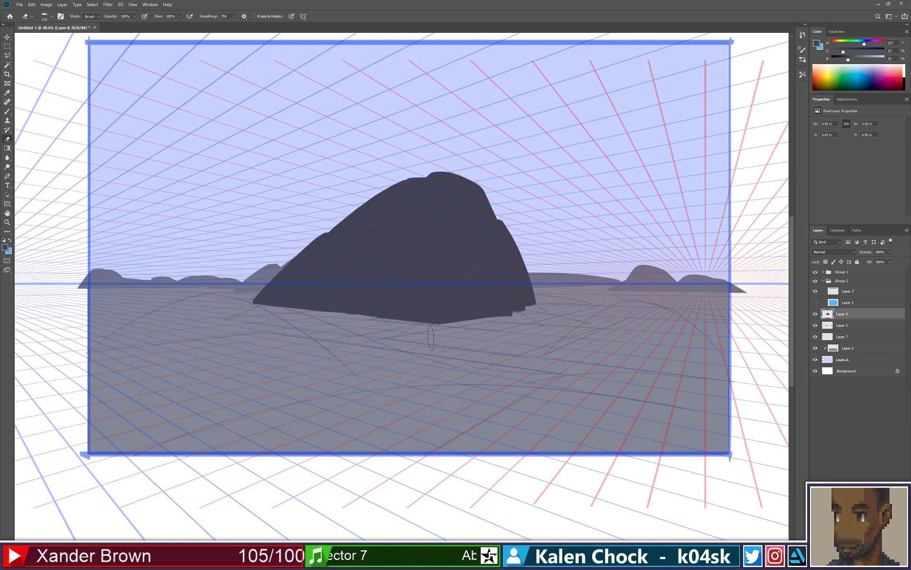
shift+click(556, 319)
Step: Move the dark peak horizontally to the left of centre and erase two shallow arches into its base
key(v)
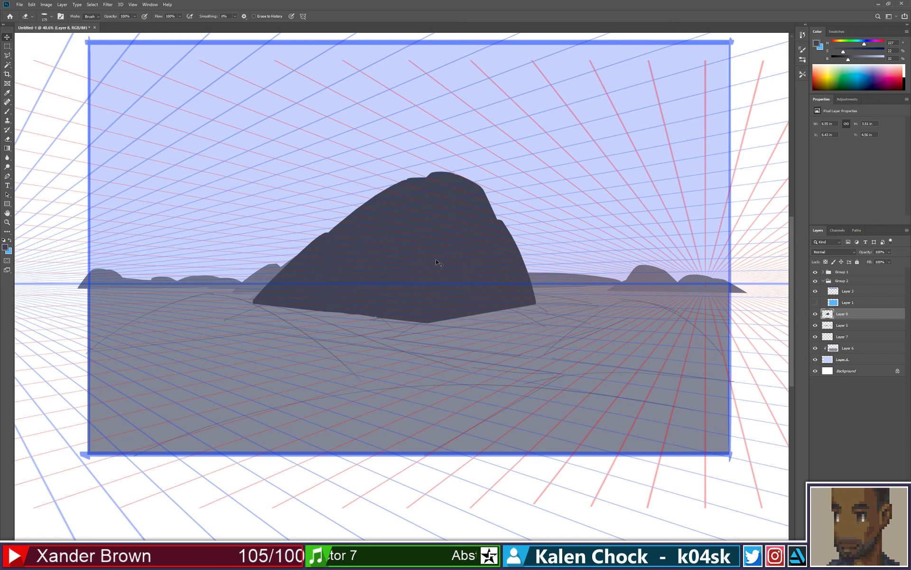
mouse_move(451, 269)
mouse_down()
mouse_move(365, 271)
mouse_move(374, 263)
mouse_up()
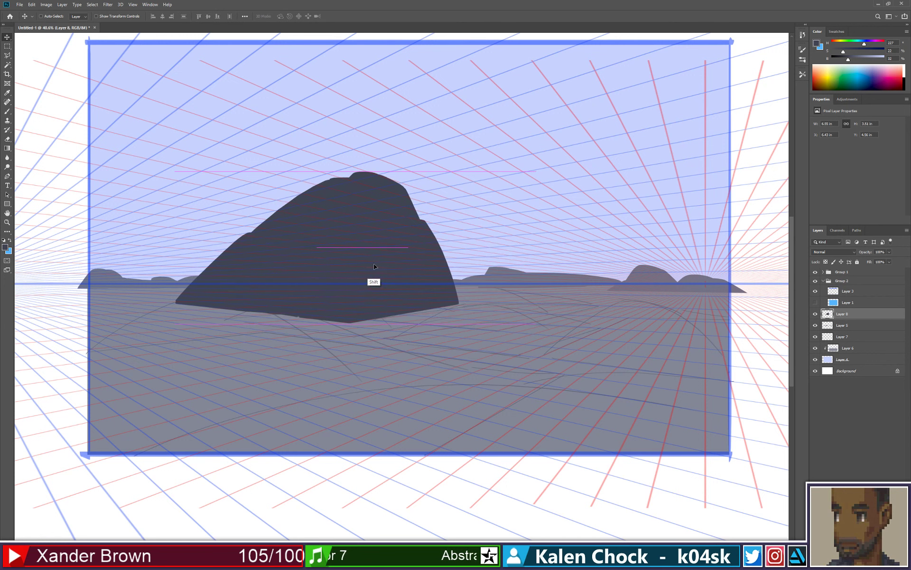
key(e)
drag(240, 334, 365, 336)
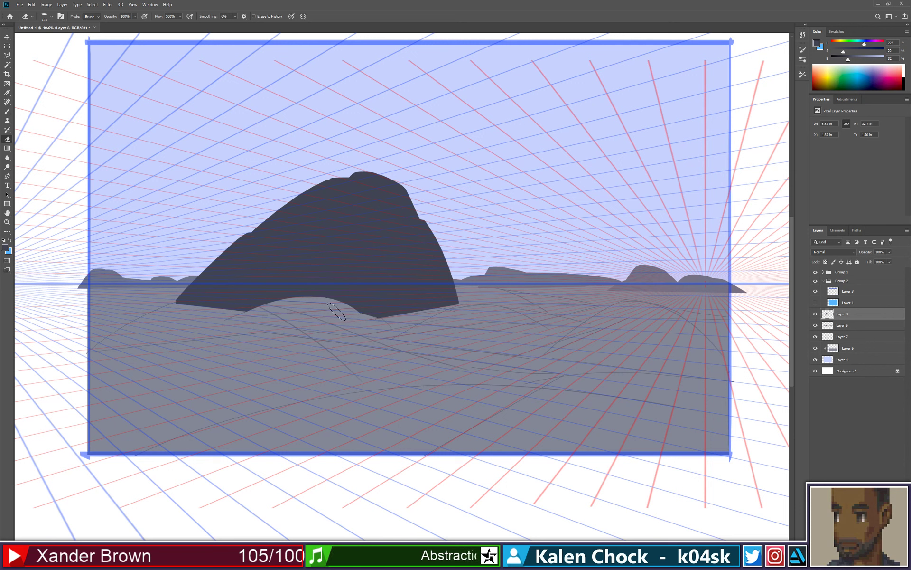
drag(339, 312, 472, 335)
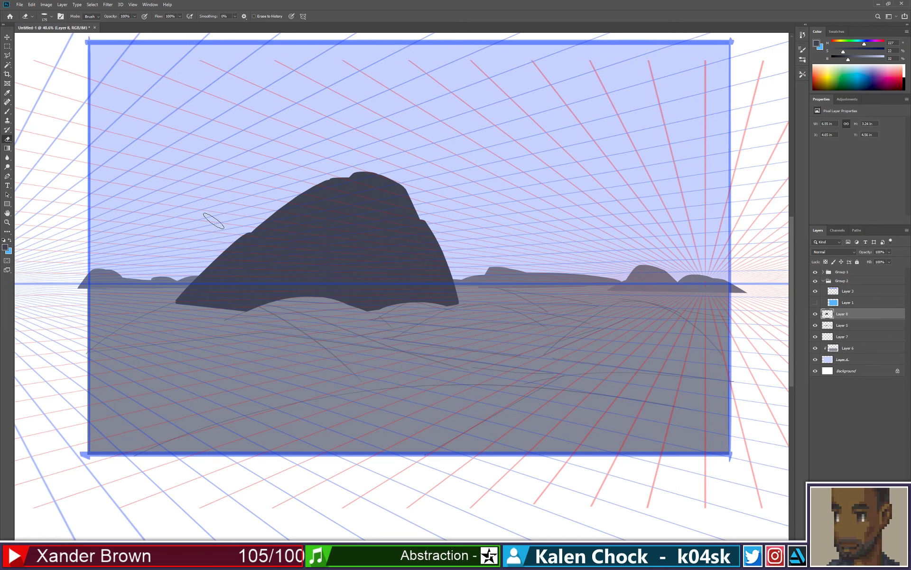
Step: Paint a low shoulder extending from the peak's left slope, and trim its underside and upper edge with the Eraser
key(b)
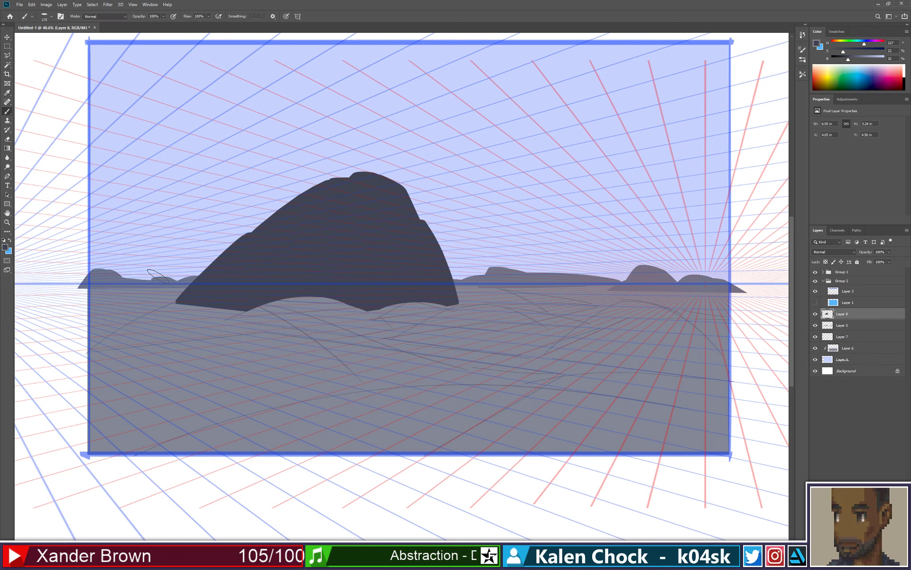
mouse_move(158, 275)
mouse_down()
mouse_move(189, 255)
mouse_move(199, 273)
mouse_move(168, 296)
mouse_move(204, 266)
mouse_up()
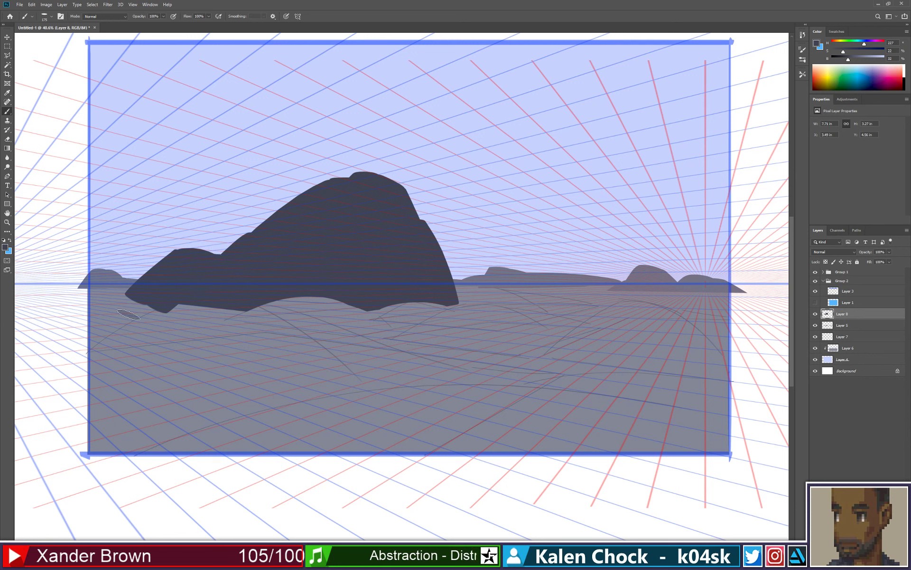
mouse_move(128, 314)
mouse_down()
mouse_move(156, 311)
mouse_move(149, 321)
mouse_up()
key(e)
key(ctrl+alt+z)
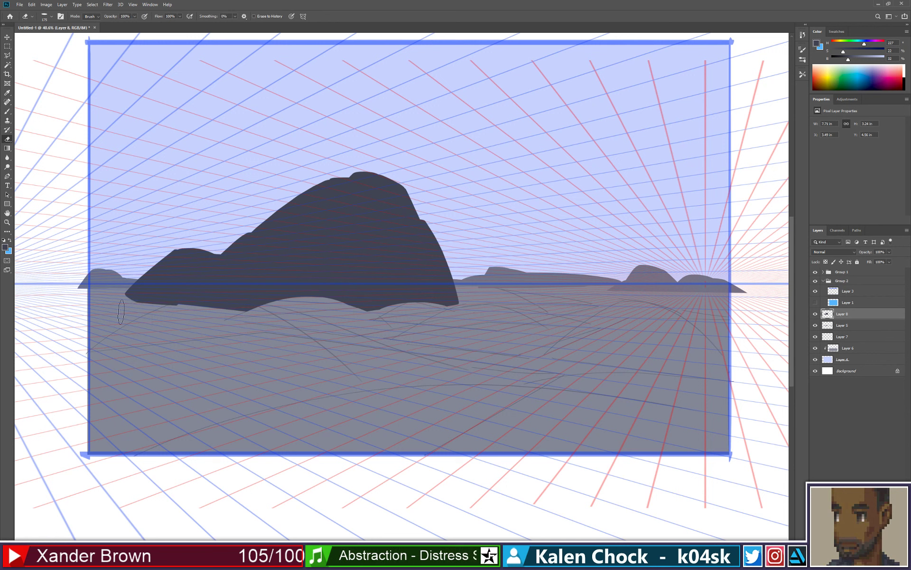
drag(121, 312, 221, 322)
key(ctrl+alt+z)
drag(113, 311, 208, 319)
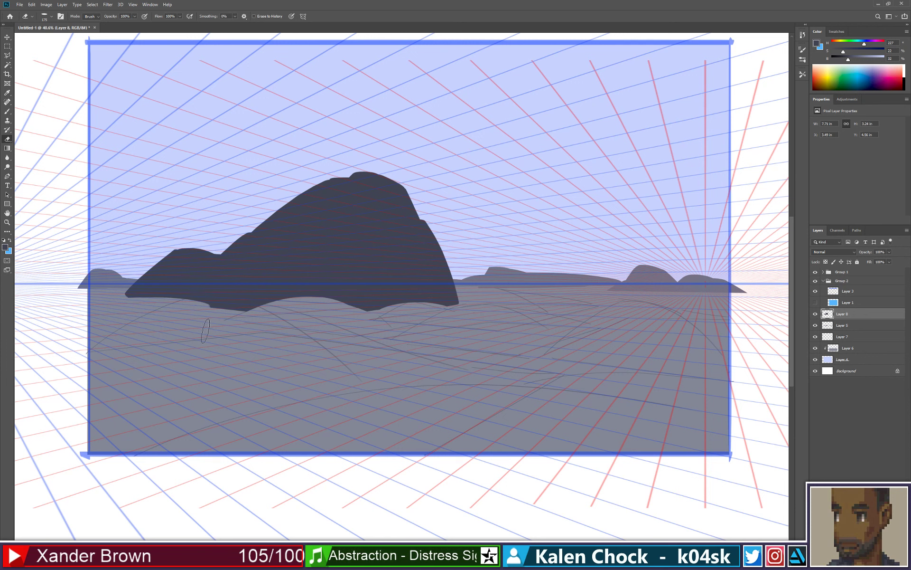
mouse_move(151, 251)
mouse_down()
mouse_move(135, 268)
mouse_move(189, 225)
mouse_move(154, 245)
mouse_move(209, 237)
mouse_up()
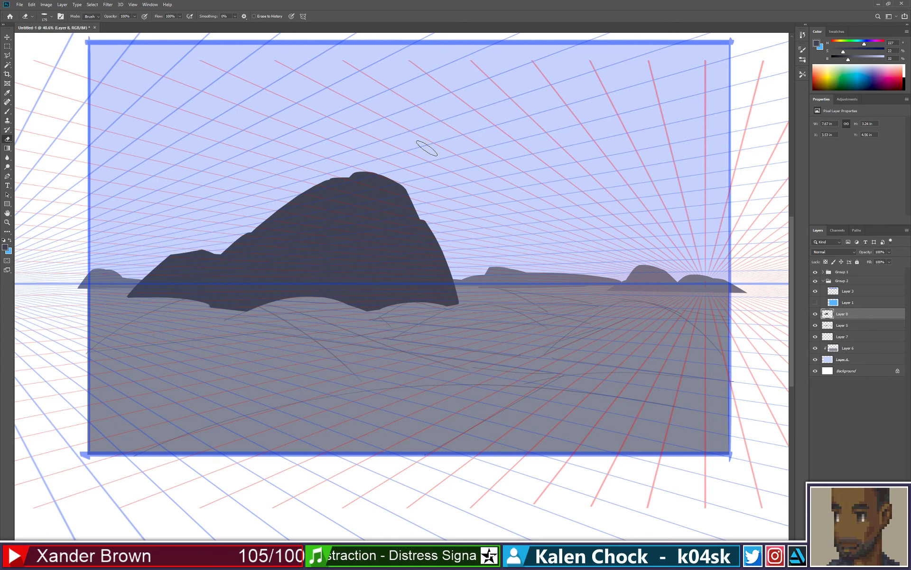
Step: Rework the peak's summit with brush bumps, erase the protruding strokes, and repaint its upper right edge
key(b)
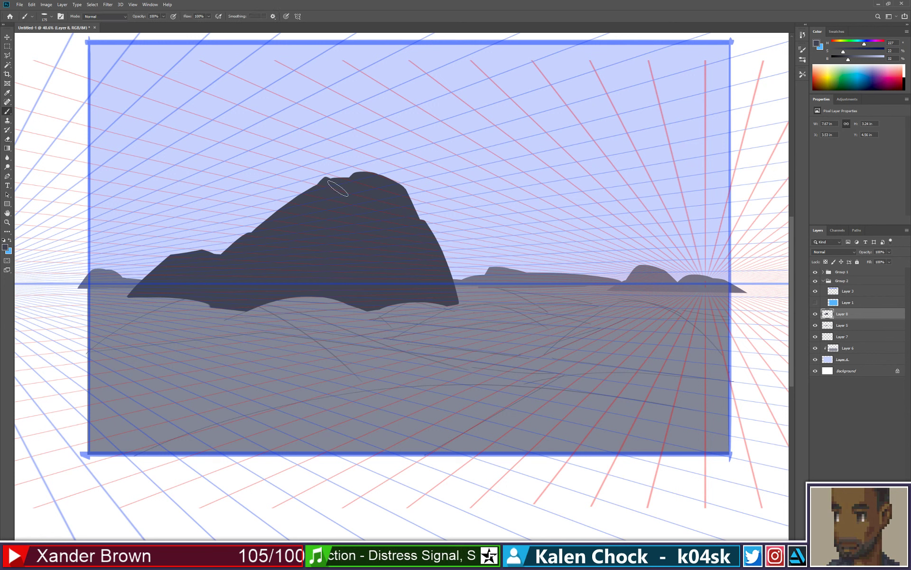
drag(360, 178, 335, 206)
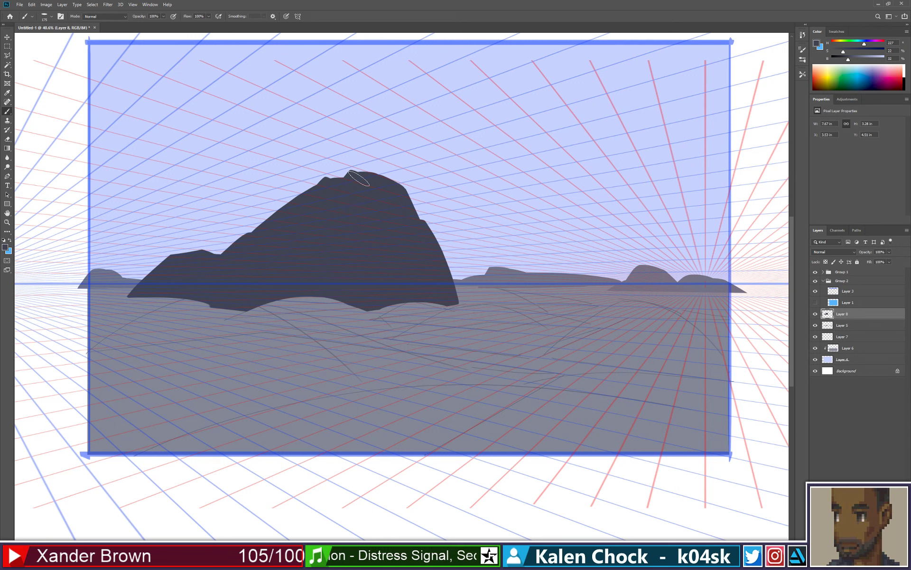
drag(366, 175, 413, 220)
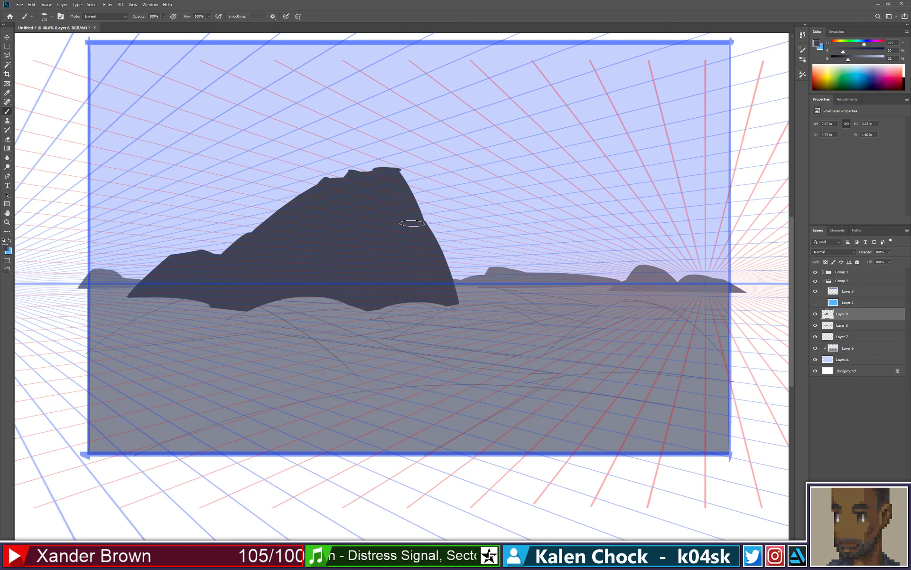
key(ctrl+z)
key(e)
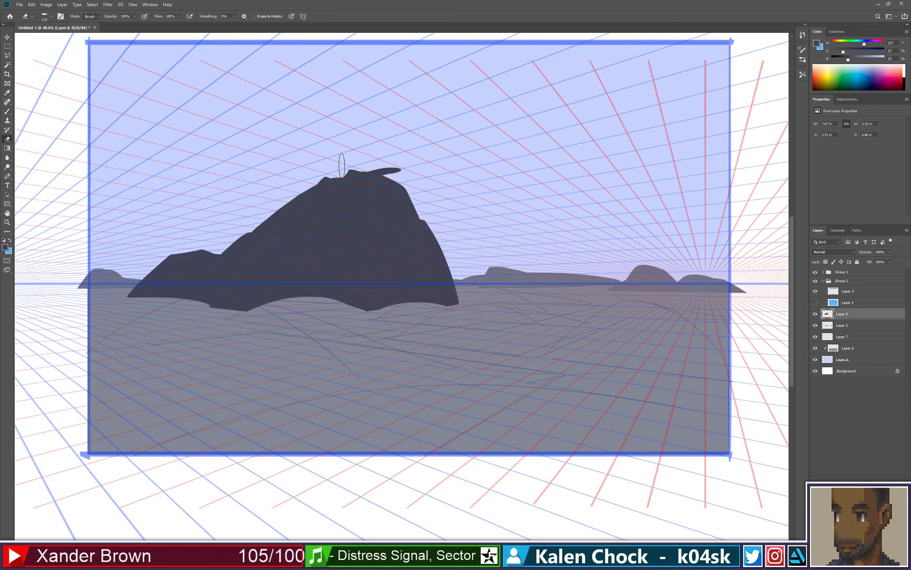
mouse_move(345, 162)
mouse_down()
mouse_move(418, 154)
mouse_move(365, 156)
mouse_move(433, 176)
mouse_move(365, 153)
mouse_move(432, 162)
mouse_move(412, 119)
mouse_move(406, 181)
mouse_move(383, 178)
mouse_move(411, 232)
mouse_up()
key(b)
drag(380, 176, 422, 265)
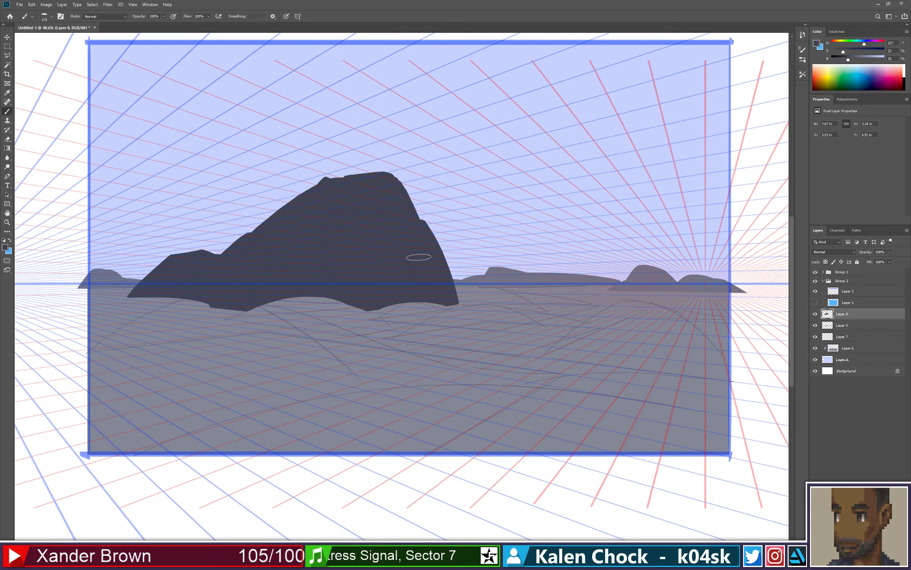
Step: Reshape the summit into a tall pointed top with a smaller knob and a dip on its left
key(e)
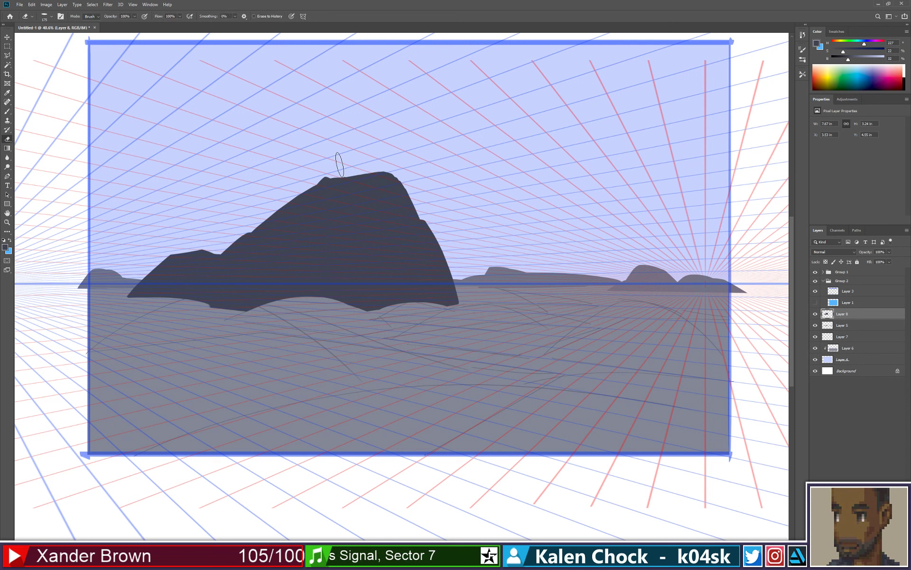
mouse_move(339, 165)
mouse_down()
mouse_move(416, 152)
mouse_move(403, 146)
mouse_move(322, 163)
mouse_move(341, 169)
mouse_move(423, 152)
mouse_move(359, 163)
mouse_move(388, 164)
mouse_up()
key(ctrl+z)
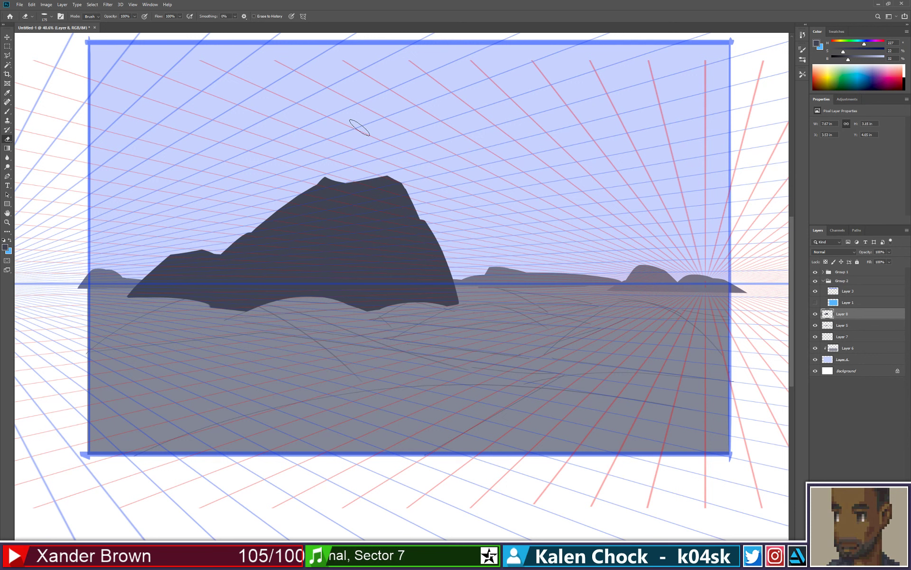
key(b)
key(ctrl+z)
mouse_move(332, 181)
mouse_down()
mouse_move(298, 257)
mouse_move(348, 202)
mouse_move(381, 196)
mouse_move(351, 200)
mouse_move(345, 191)
mouse_move(388, 155)
mouse_move(391, 168)
mouse_move(373, 170)
mouse_move(393, 181)
mouse_up()
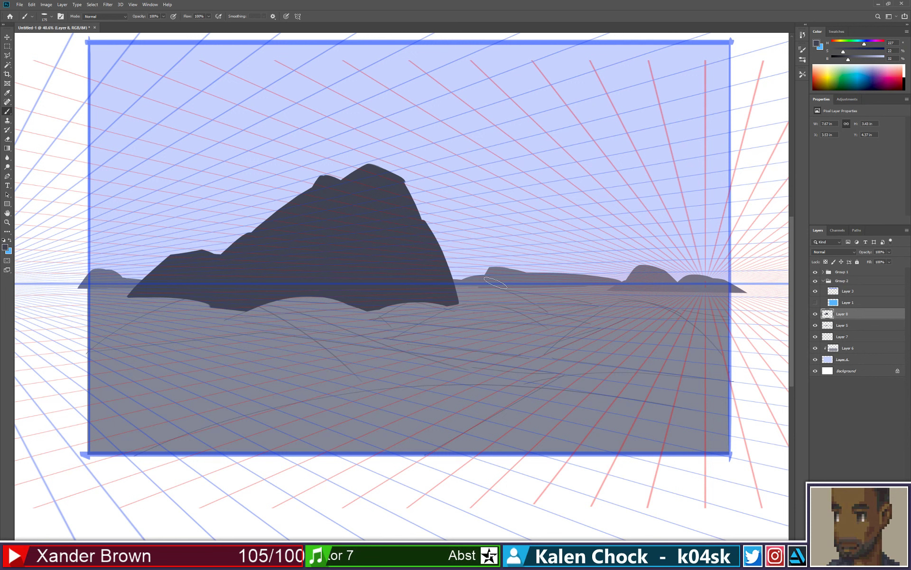
Step: Block in a small dark rock right of the peak with a steep left side and sloping right side, and erase its base clean
mouse_move(498, 298)
mouse_down()
mouse_move(506, 253)
mouse_move(527, 275)
mouse_up()
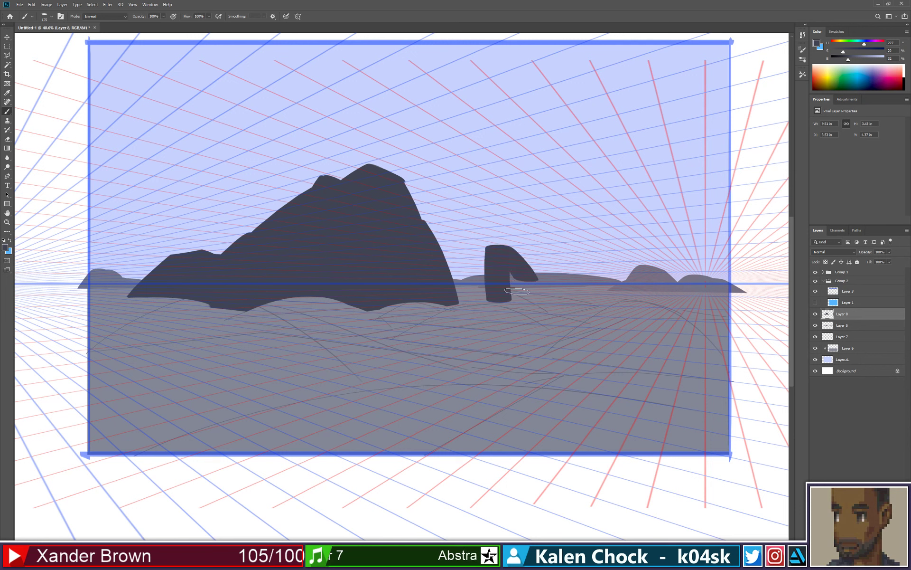
key(ctrl+z)
mouse_move(497, 246)
mouse_down()
mouse_move(506, 290)
mouse_move(504, 252)
mouse_move(543, 308)
mouse_up()
drag(511, 268, 522, 305)
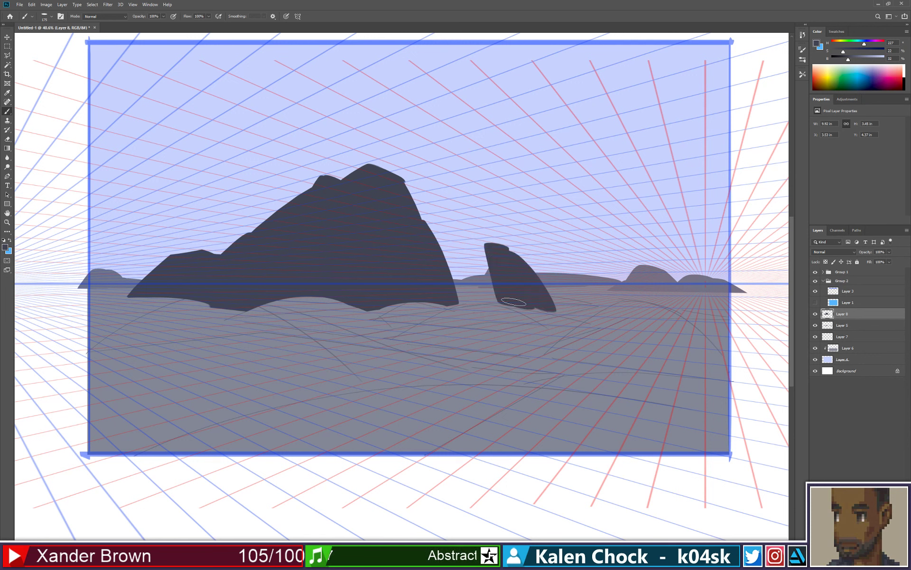
mouse_move(500, 253)
mouse_down()
mouse_move(503, 301)
mouse_move(499, 253)
mouse_move(500, 295)
mouse_move(534, 243)
mouse_move(522, 307)
mouse_move(493, 319)
mouse_move(554, 313)
mouse_move(502, 321)
mouse_move(582, 314)
mouse_up()
key(e)
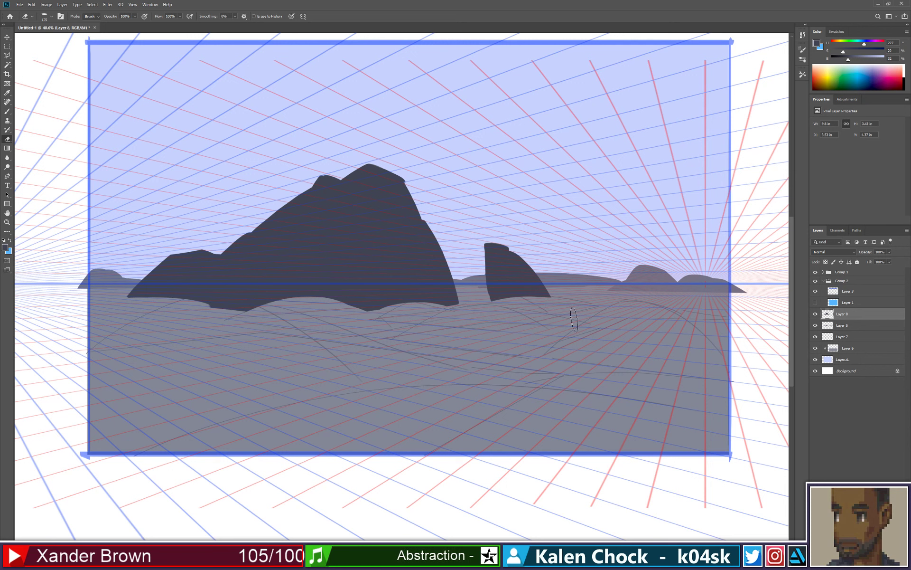
Step: Extend the small rock's left side with a smaller brush and erase along it to form a clean, steep edge
key(b)
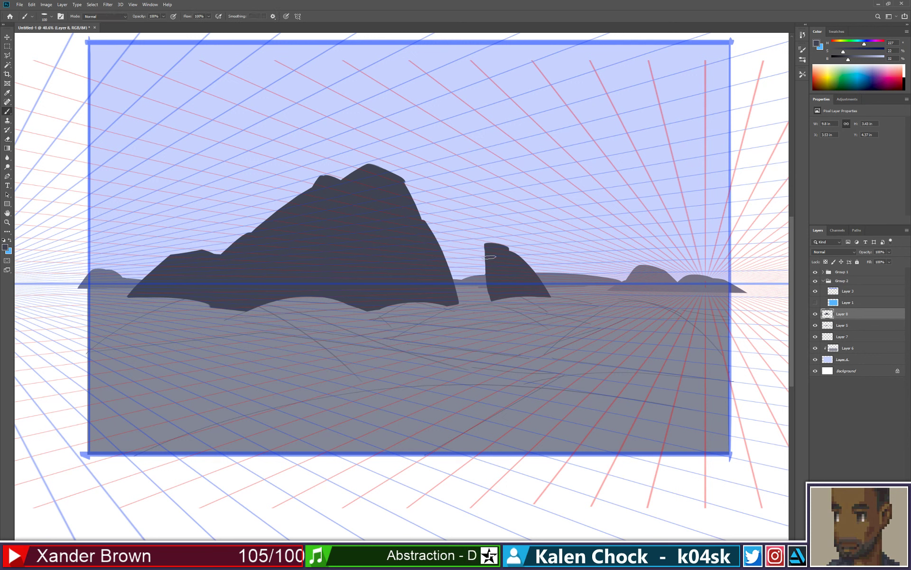
drag(489, 257, 490, 293)
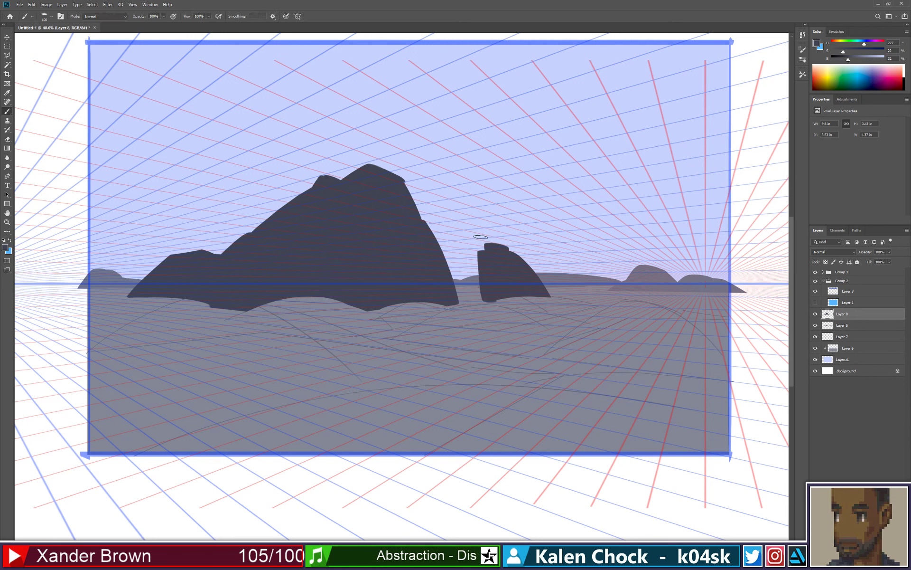
key(e)
drag(469, 246, 481, 322)
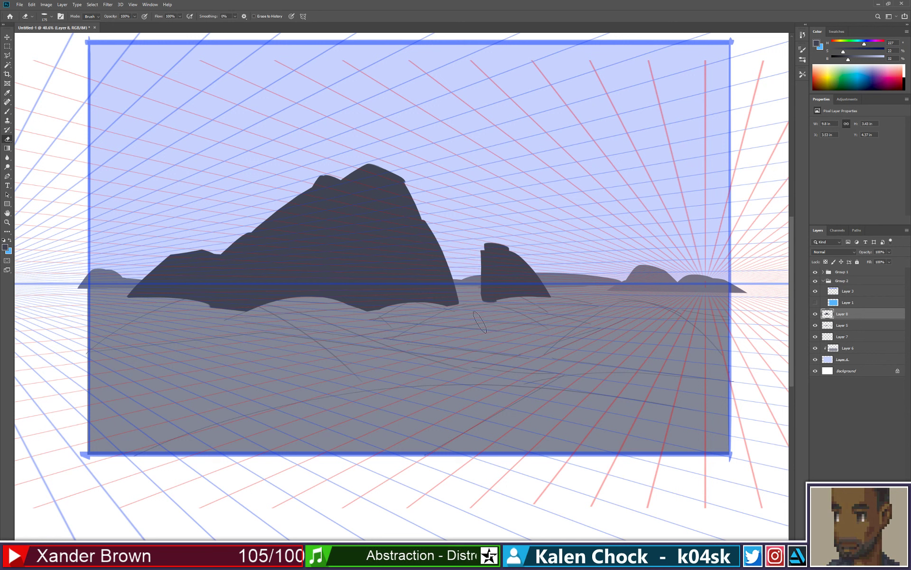
key(ctrl+z)
drag(468, 238, 480, 329)
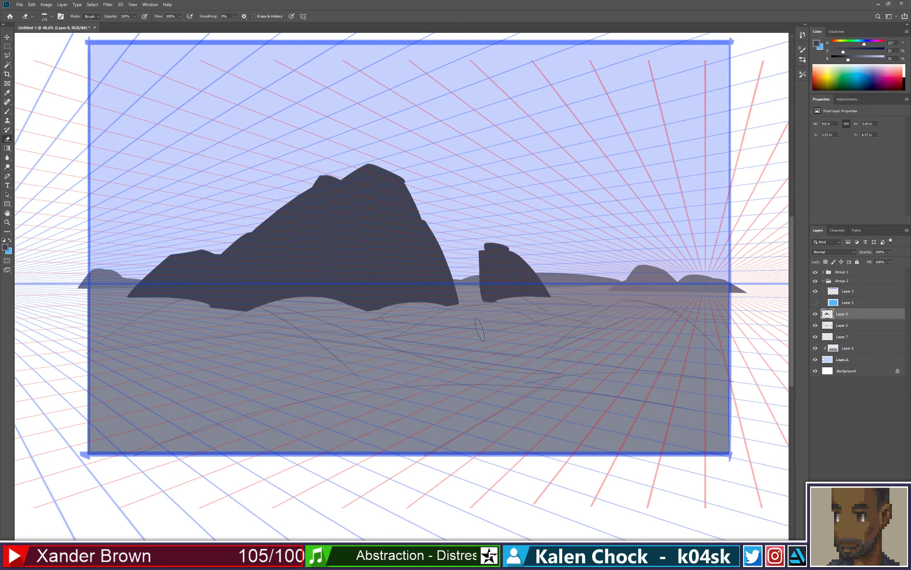
drag(475, 247, 483, 311)
key(ctrl+z)
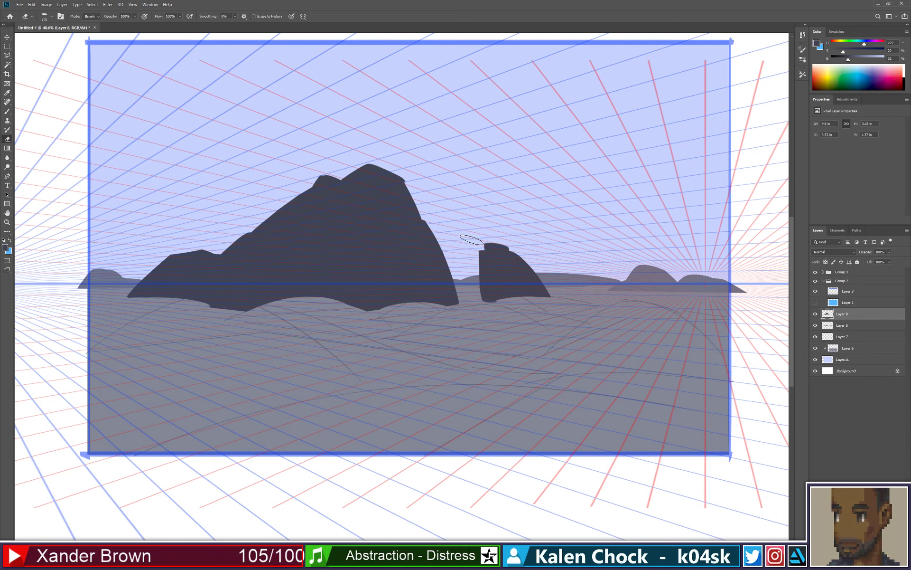
drag(471, 239, 476, 333)
key(ctrl+z)
key(ctrl+shift+z)
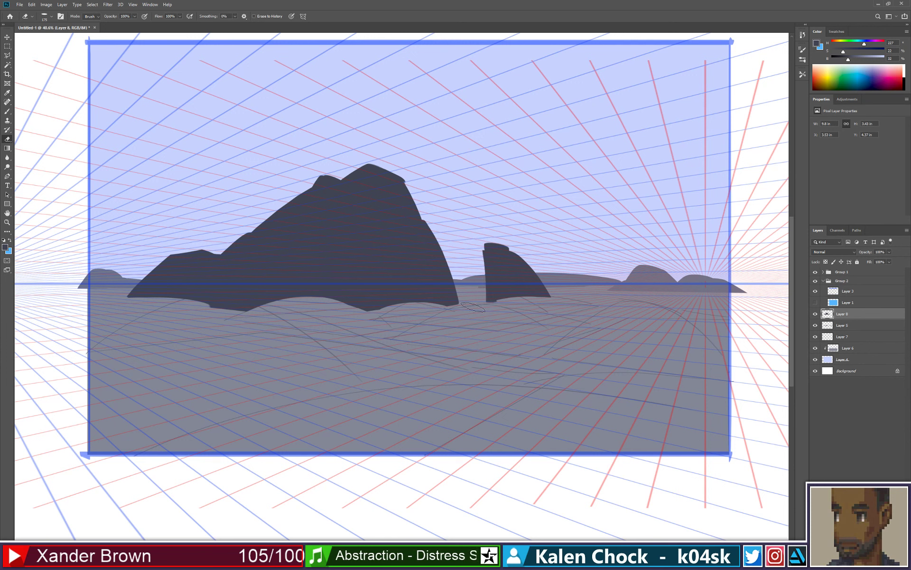
key(ctrl+z)
mouse_move(474, 252)
mouse_down()
mouse_move(492, 215)
mouse_move(477, 212)
mouse_move(469, 262)
mouse_move(469, 247)
mouse_move(475, 321)
mouse_up()
Step: Paint a tiny dark rock just right of the small rock, sloping down to the right, and trim its base
key(z)
drag(532, 302, 579, 221)
key(b)
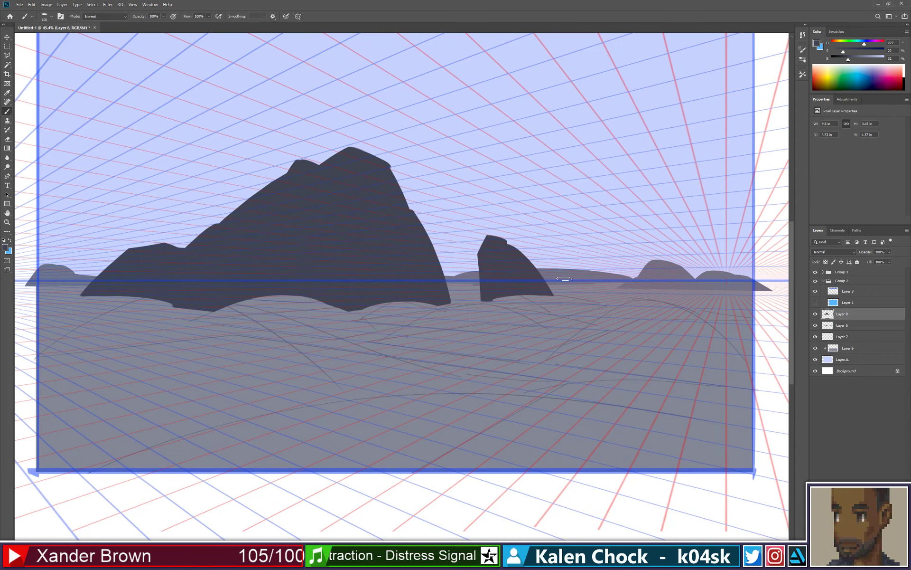
mouse_move(563, 278)
mouse_down()
mouse_move(565, 292)
mouse_move(581, 293)
mouse_up()
key(e)
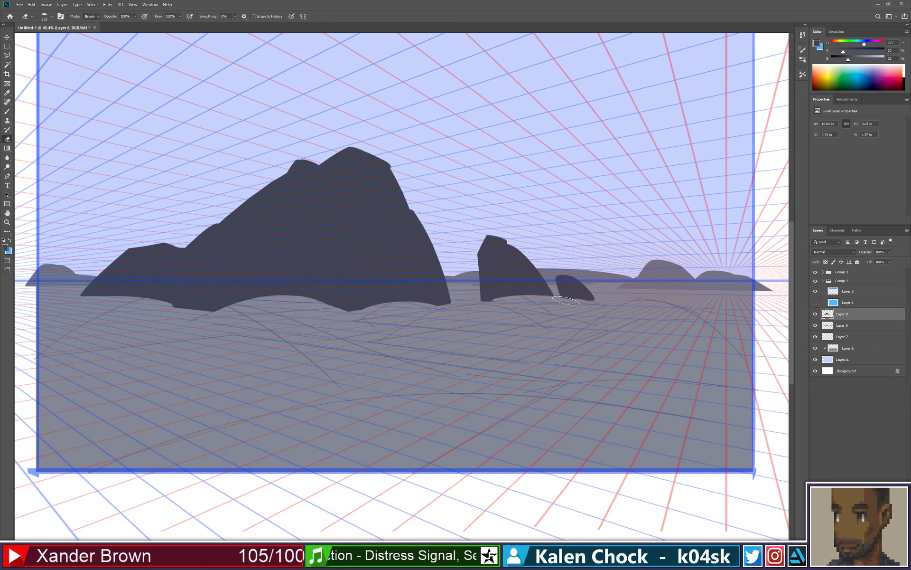
Step: Add a new layer above the dark peak layer
key(alt+space)
mouse_move(576, 315)
mouse_down()
mouse_move(525, 309)
mouse_move(549, 291)
mouse_move(530, 262)
mouse_up()
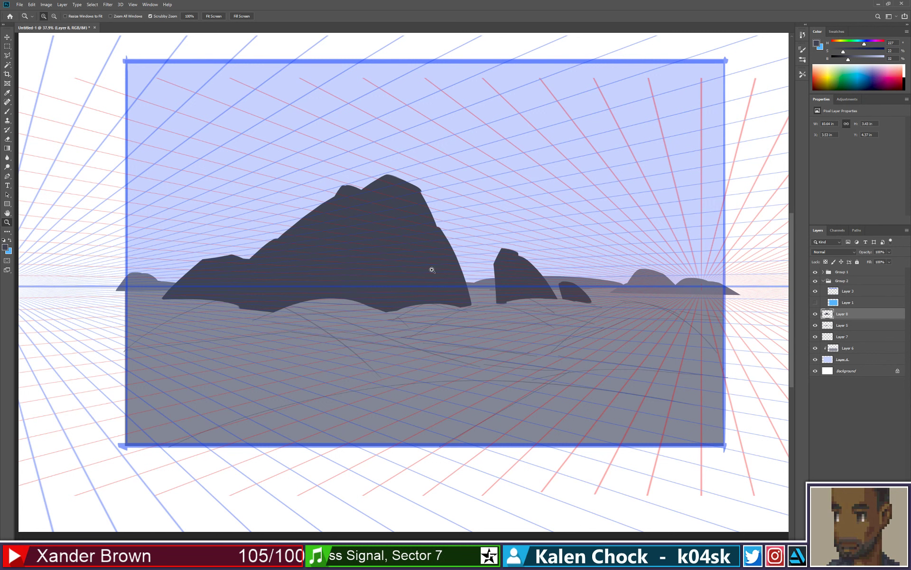
key(ctrl+shift+alt+n)
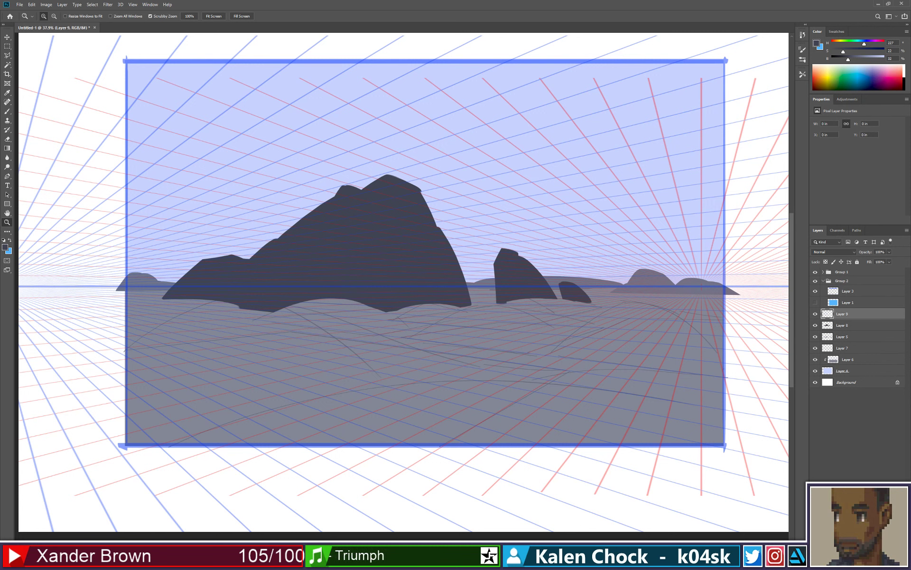
Step: Lighten the dark peak layer with a Curves adjustment, raising input 96 to output 124
click(851, 326)
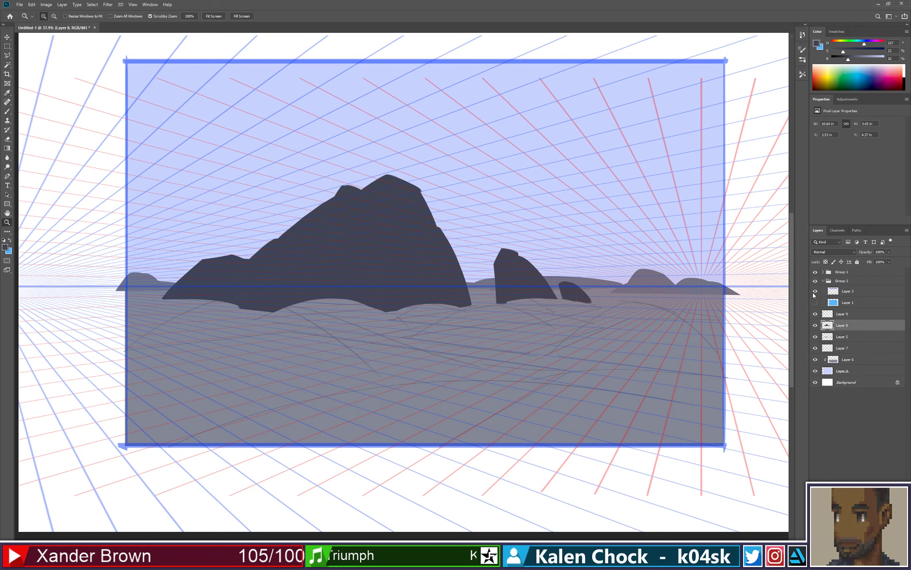
key(ctrl+m)
drag(574, 166, 571, 158)
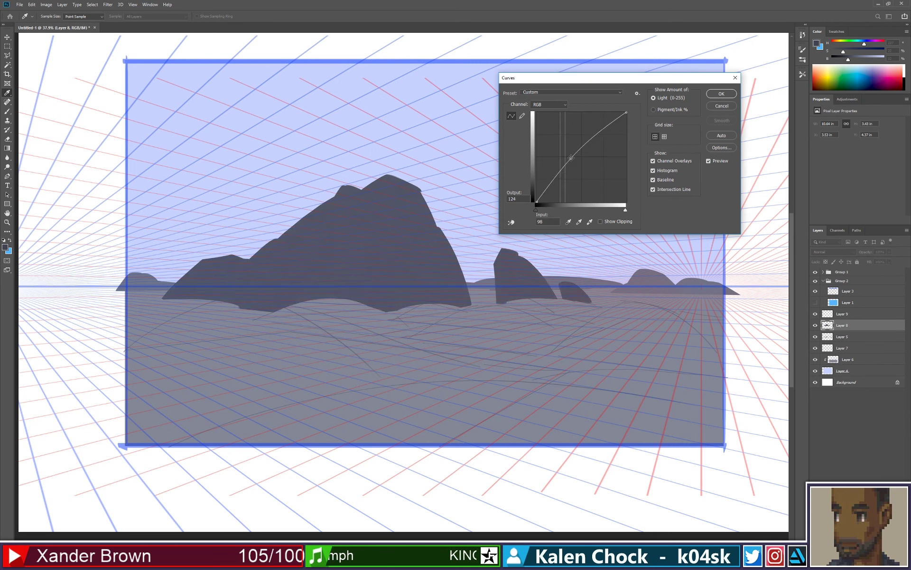
click(730, 93)
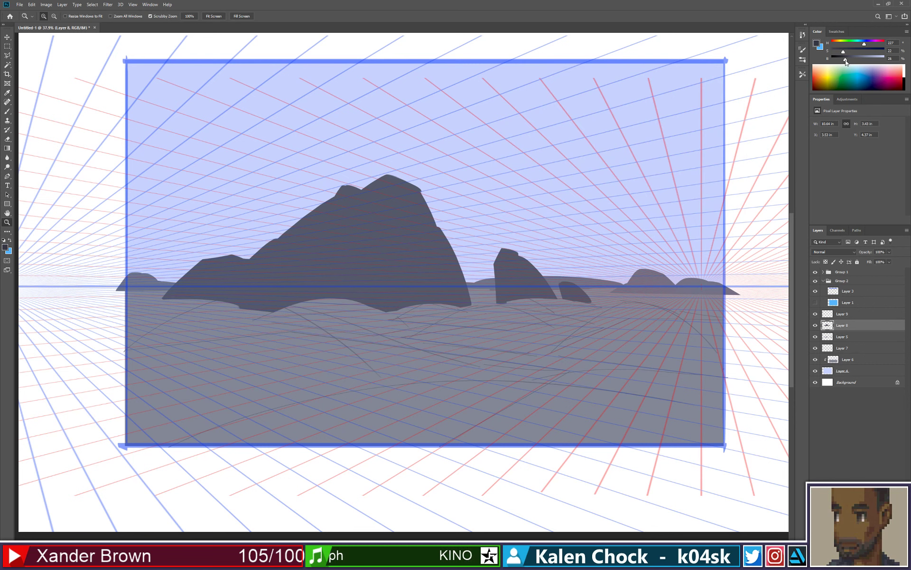
Step: Add a new layer above the peak layer and block in a darker, low landform below the gap between the peak and small rock
key(ctrl+shift+alt+n)
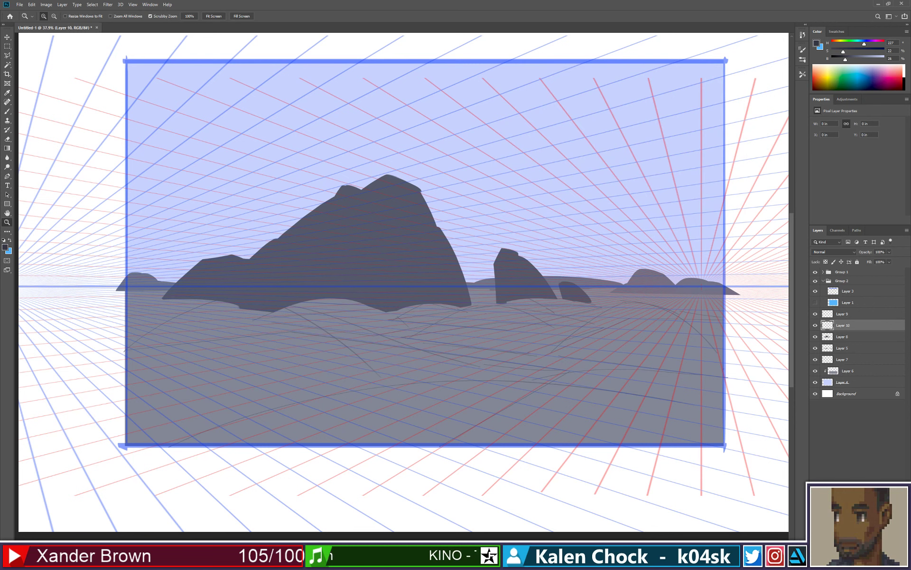
key(b)
mouse_move(450, 335)
mouse_down()
mouse_move(479, 300)
mouse_move(510, 312)
mouse_move(481, 335)
mouse_move(423, 343)
mouse_move(470, 310)
mouse_move(530, 322)
mouse_up()
key(ctrl+z)
key(ctrl+z)
key(ctrl+z)
mouse_move(484, 300)
mouse_down()
mouse_move(574, 325)
mouse_move(539, 325)
mouse_move(510, 312)
mouse_up()
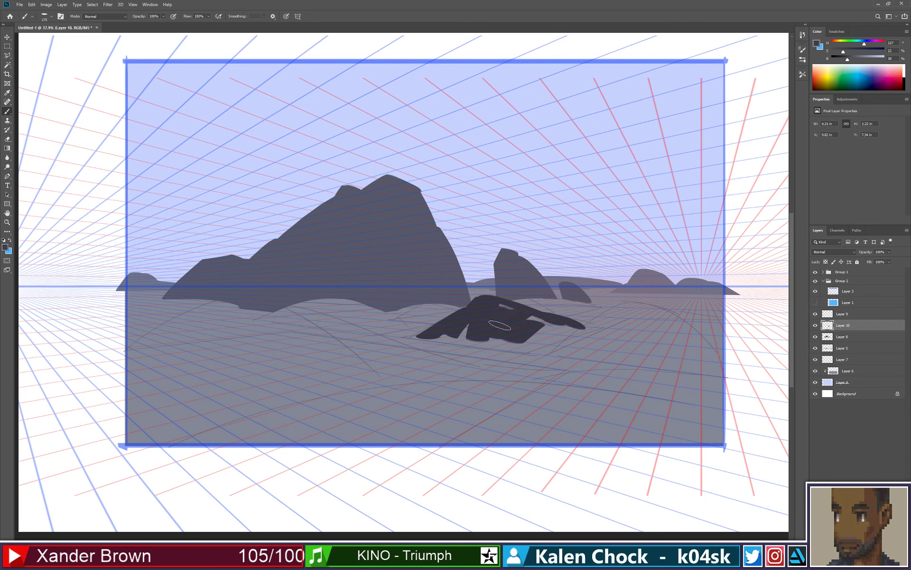
mouse_move(500, 325)
mouse_down()
mouse_move(496, 347)
mouse_move(456, 339)
mouse_up()
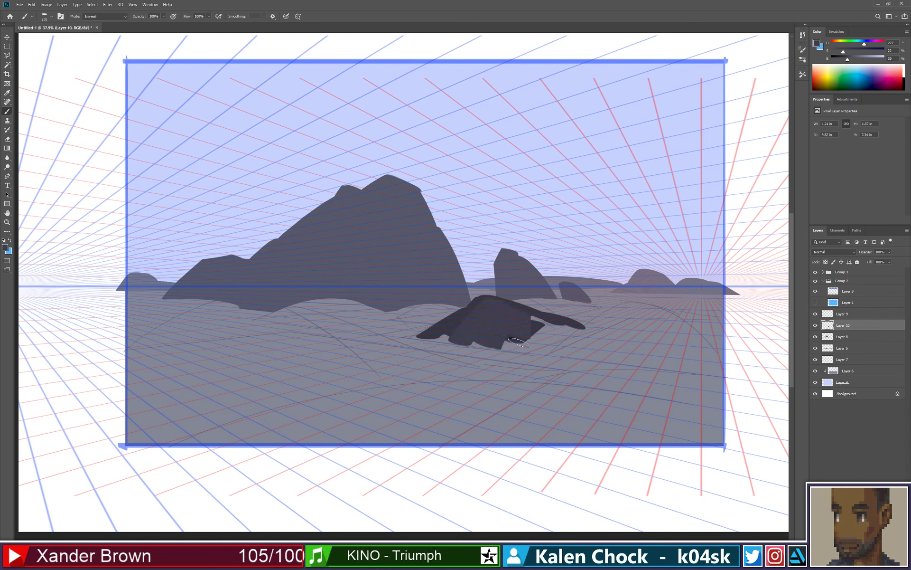
Step: Darken the paint colour slightly and fill the low landform into a solid wedge with a pointed left tip
drag(847, 59, 848, 60)
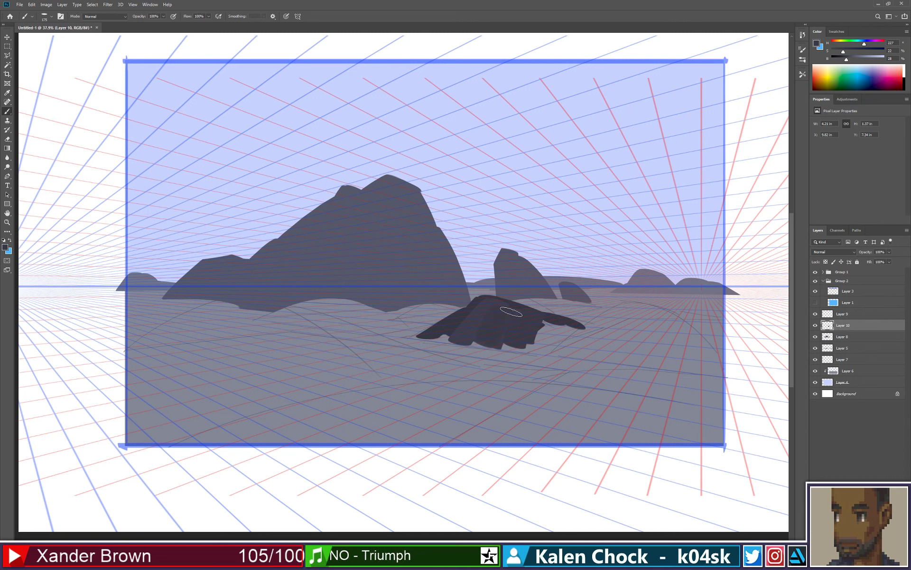
mouse_move(488, 312)
mouse_down()
mouse_move(418, 338)
mouse_move(443, 326)
mouse_move(477, 341)
mouse_move(455, 340)
mouse_move(536, 352)
mouse_move(558, 322)
mouse_move(565, 338)
mouse_move(541, 352)
mouse_move(432, 338)
mouse_move(546, 349)
mouse_up()
drag(494, 298, 480, 308)
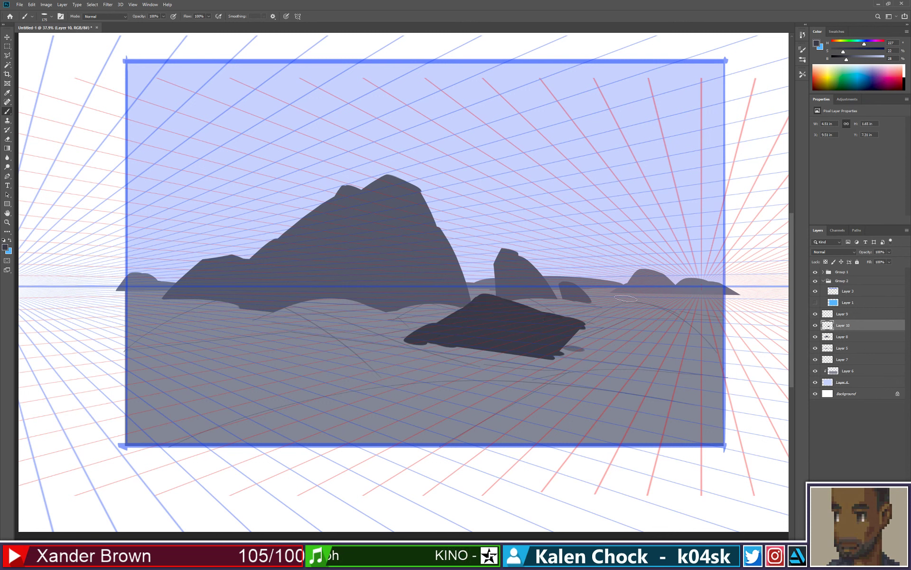
Step: Block in a second dark landform to the right of the first, peaking near the right rocks and running past the frame's right edge
drag(574, 349, 629, 301)
key(ctrl+z)
mouse_move(576, 356)
mouse_down()
mouse_move(631, 299)
mouse_move(674, 307)
mouse_move(724, 355)
mouse_move(747, 360)
mouse_up()
mouse_move(636, 314)
mouse_down()
mouse_move(584, 365)
mouse_move(645, 349)
mouse_move(689, 375)
mouse_up()
mouse_move(676, 323)
mouse_down()
mouse_move(708, 373)
mouse_move(731, 378)
mouse_up()
mouse_move(708, 340)
mouse_down()
mouse_move(709, 323)
mouse_move(723, 322)
mouse_move(697, 341)
mouse_up()
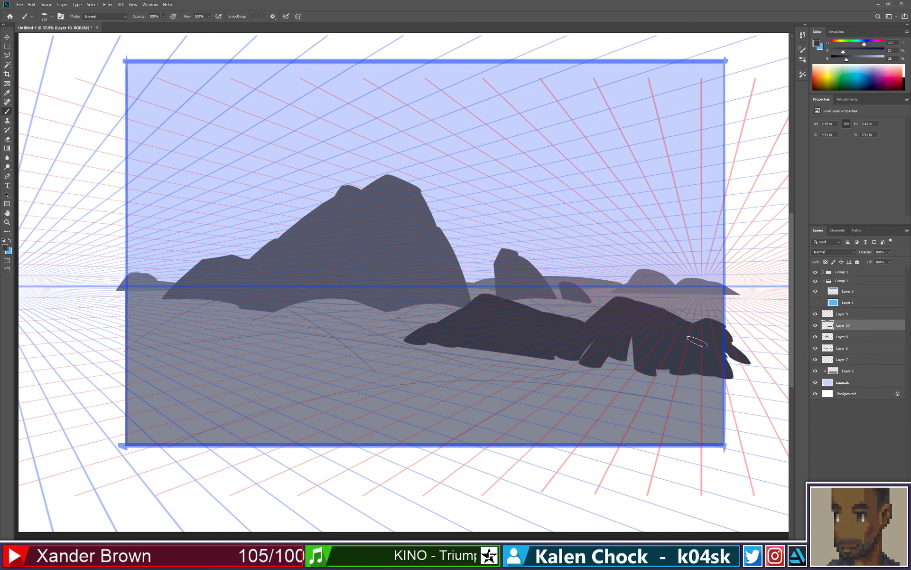
Step: Extend the second landform's base to the left and fill its gaps to form a nearly flat waterline
drag(589, 363, 572, 374)
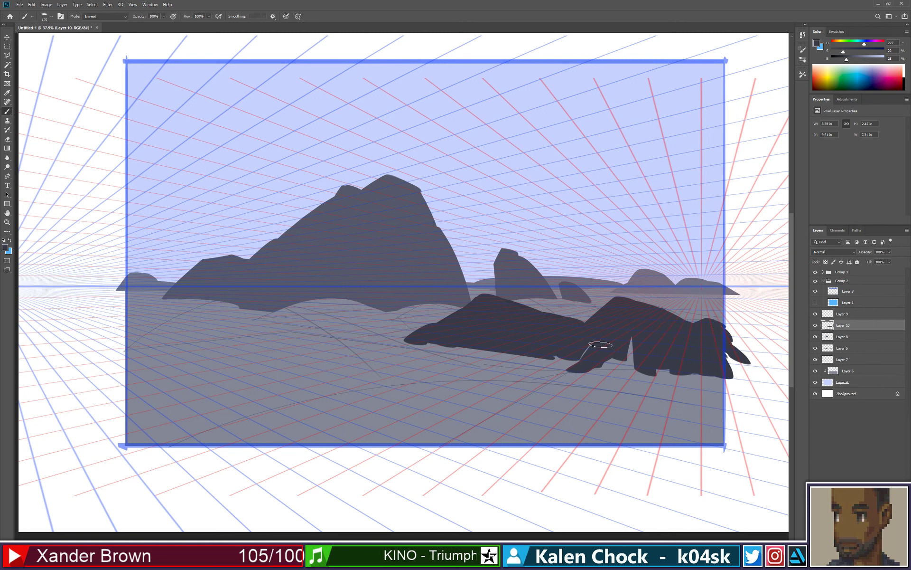
mouse_move(600, 345)
mouse_down()
mouse_move(571, 368)
mouse_move(641, 361)
mouse_up()
drag(553, 371, 662, 367)
mouse_move(583, 368)
mouse_down()
mouse_move(648, 365)
mouse_move(685, 378)
mouse_up()
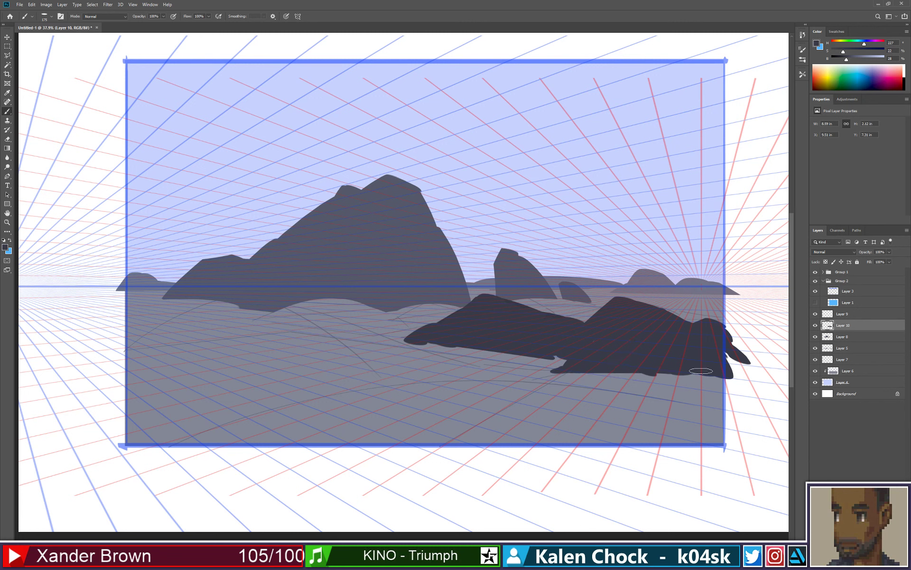
Step: Erase the second landform's overflow beyond the frame's right edge and tidy its ragged base
key(e)
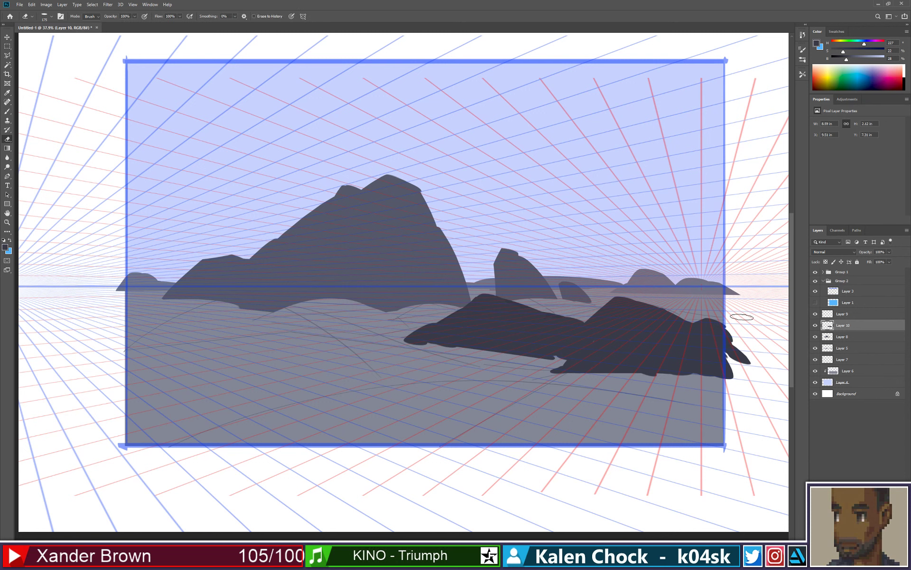
mouse_move(742, 317)
mouse_down()
mouse_move(742, 421)
mouse_move(736, 334)
mouse_move(739, 413)
mouse_up()
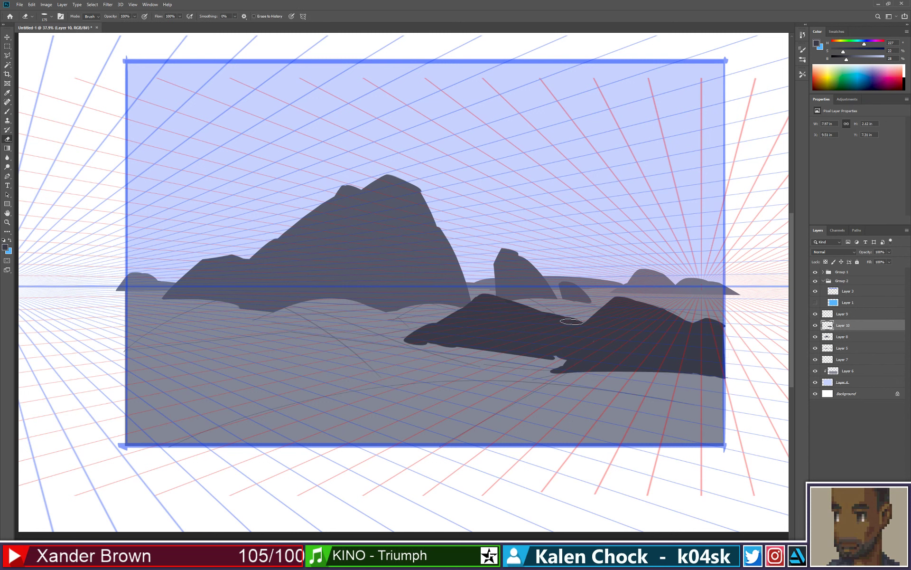
Step: Outline a large near hill at the frame's left, arching from the left edge and sloping down right below the peak
key(b)
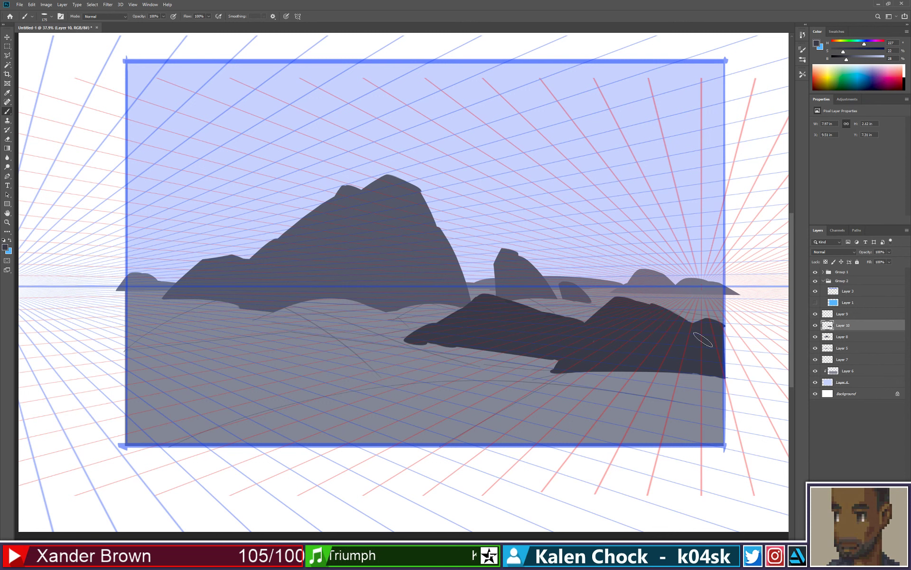
key(z)
mouse_move(556, 326)
mouse_down()
mouse_move(540, 327)
mouse_move(560, 316)
mouse_up()
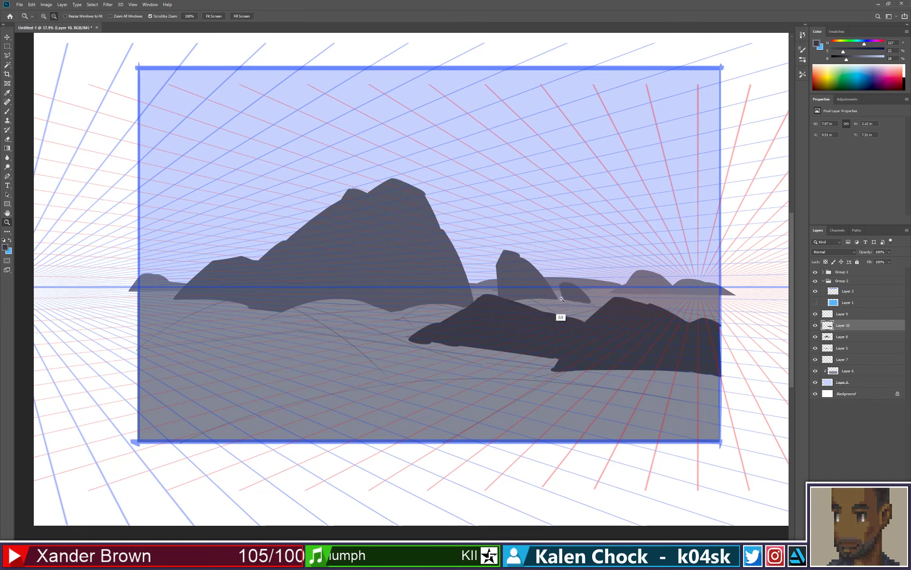
drag(464, 263, 492, 266)
key(b)
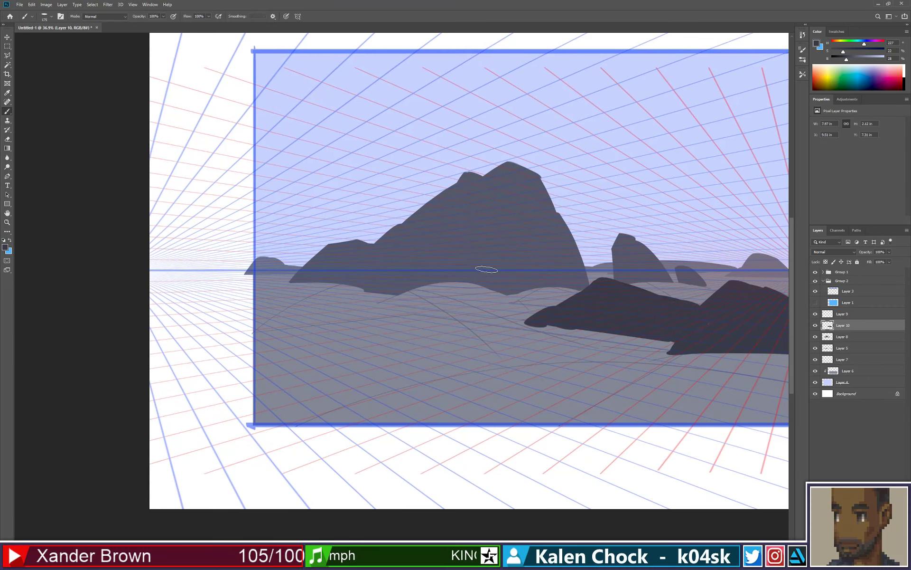
mouse_move(365, 278)
mouse_down()
mouse_move(264, 342)
mouse_move(364, 281)
mouse_move(505, 344)
mouse_move(407, 287)
mouse_move(446, 296)
mouse_move(535, 350)
mouse_up()
key(ctrl+z)
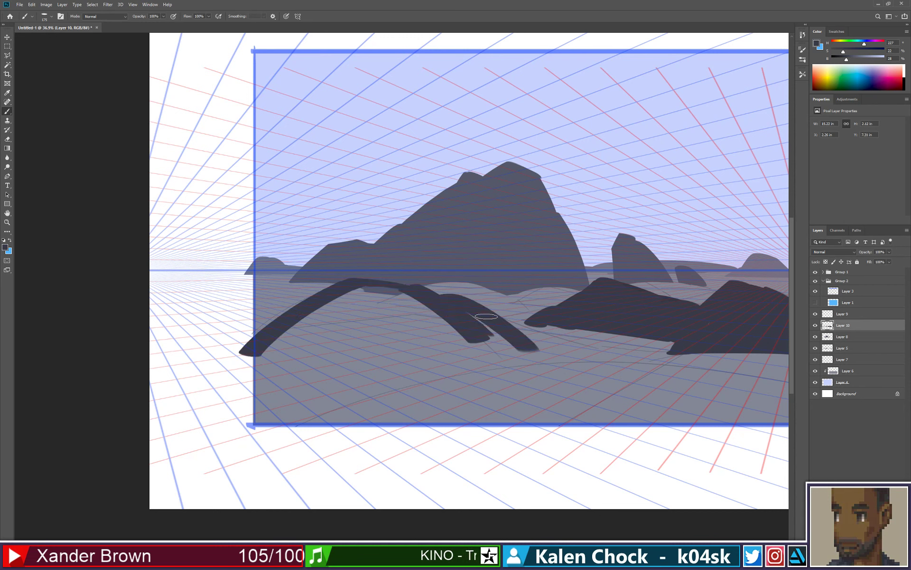
drag(477, 316, 595, 356)
drag(526, 331, 604, 360)
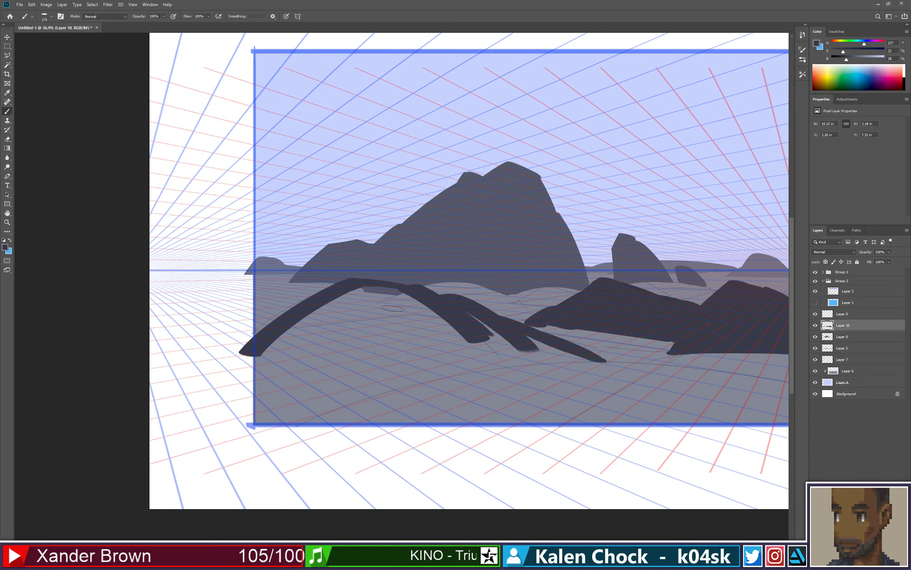
Step: Fill the near hill's body with broad dark strokes sweeping down from its ridge past the frame's left edge
drag(375, 292, 234, 394)
drag(346, 297, 237, 375)
mouse_move(304, 361)
mouse_down()
mouse_move(353, 296)
mouse_move(447, 327)
mouse_move(443, 316)
mouse_move(309, 399)
mouse_up()
drag(413, 305, 298, 390)
mouse_move(431, 323)
mouse_down()
mouse_move(342, 404)
mouse_move(386, 380)
mouse_move(369, 398)
mouse_up()
drag(375, 392, 465, 363)
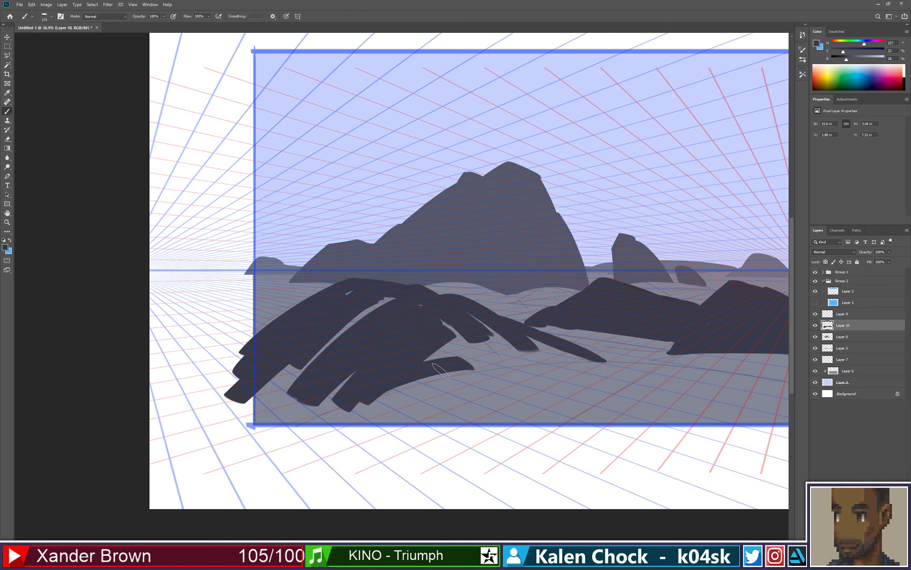
mouse_move(391, 305)
mouse_down()
mouse_move(313, 352)
mouse_move(251, 344)
mouse_move(246, 354)
mouse_move(297, 311)
mouse_move(276, 322)
mouse_up()
mouse_move(446, 314)
mouse_down()
mouse_move(406, 306)
mouse_move(426, 337)
mouse_move(396, 298)
mouse_move(412, 295)
mouse_move(452, 339)
mouse_move(397, 294)
mouse_move(458, 358)
mouse_move(434, 356)
mouse_move(473, 351)
mouse_up()
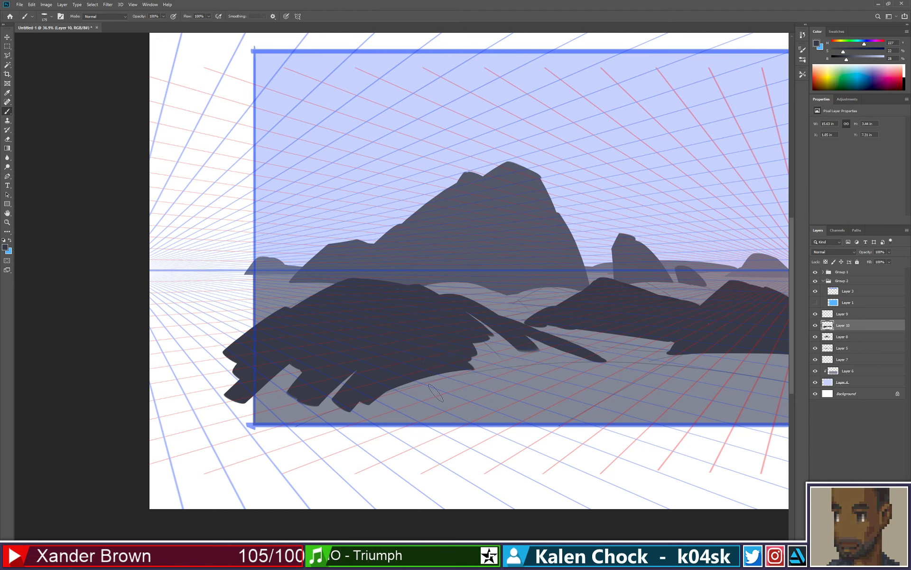
Step: Extend the near hill to the frame's lower-left corner, fill its right slope solid, and add a small hump at its right tip
mouse_move(260, 395)
mouse_down()
mouse_move(316, 367)
mouse_move(261, 421)
mouse_move(354, 379)
mouse_move(312, 407)
mouse_move(390, 379)
mouse_move(303, 410)
mouse_move(487, 345)
mouse_move(357, 390)
mouse_move(498, 353)
mouse_up()
drag(378, 383, 499, 356)
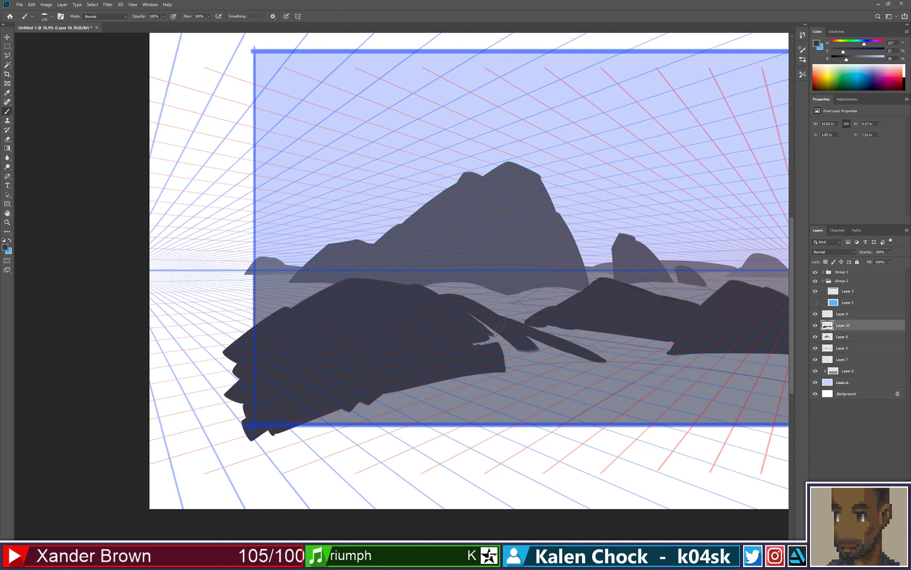
key(ctrl+z)
mouse_move(461, 322)
mouse_down()
mouse_move(503, 359)
mouse_move(489, 332)
mouse_move(517, 356)
mouse_move(534, 344)
mouse_move(515, 361)
mouse_move(469, 369)
mouse_move(547, 363)
mouse_up()
key(ctrl+z)
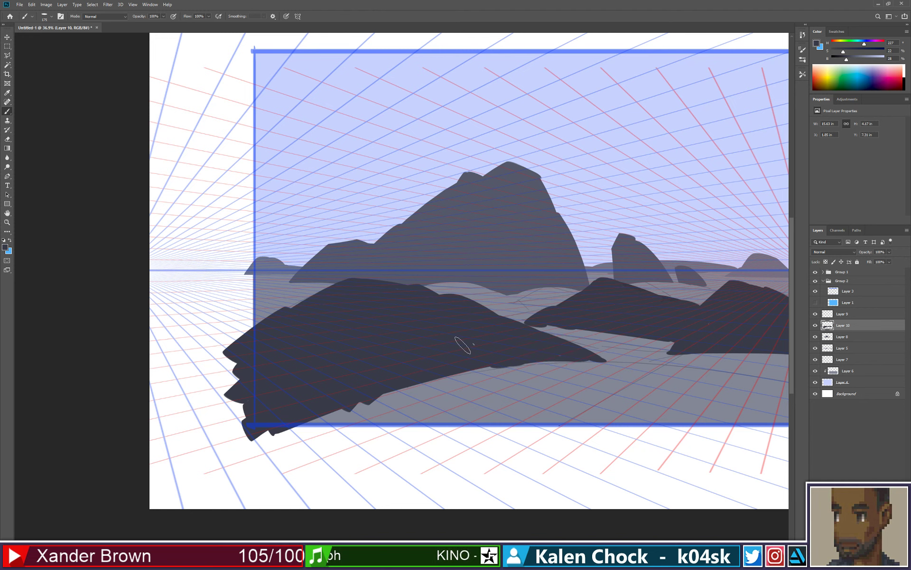
drag(462, 346, 508, 347)
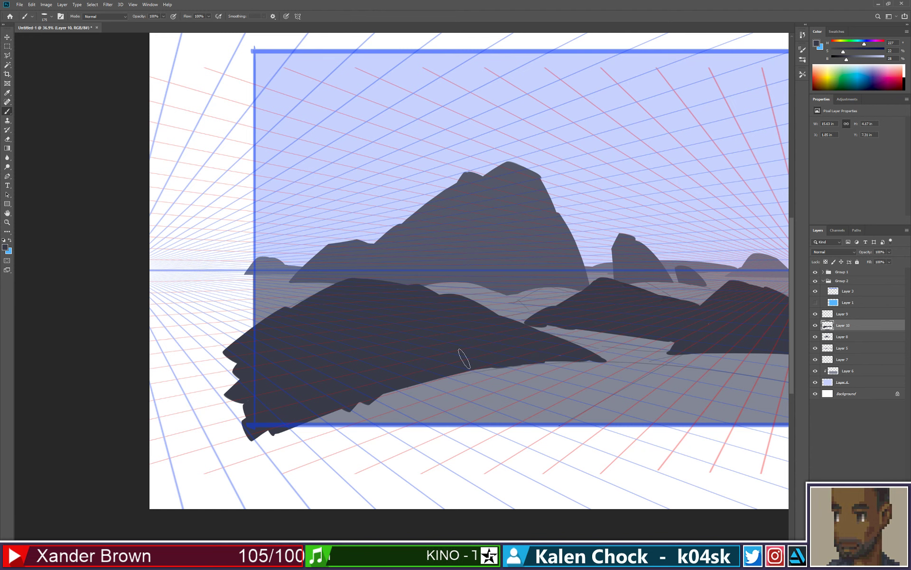
drag(576, 347, 598, 360)
key(ctrl+z)
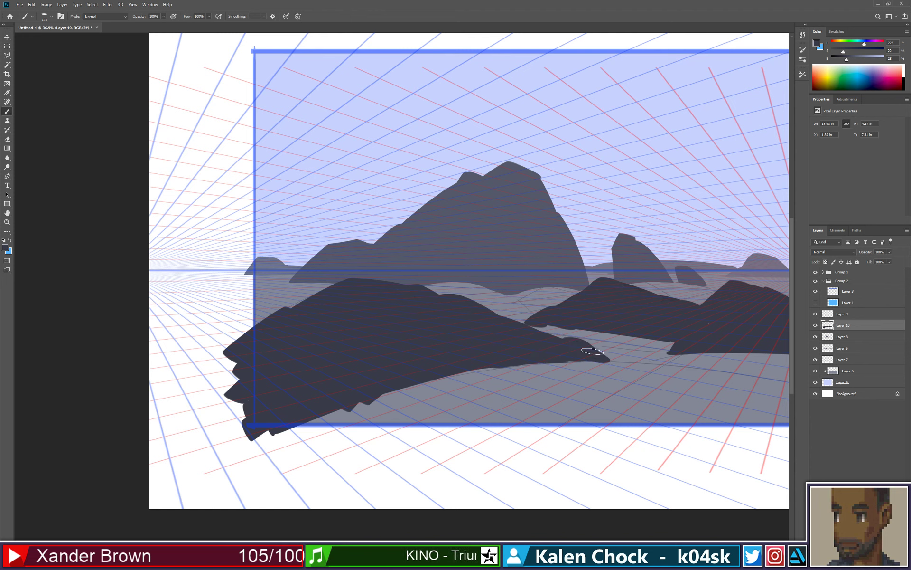
Step: Erase along the near hill's underside to form a smooth, curved shoreline out to its right tip
key(e)
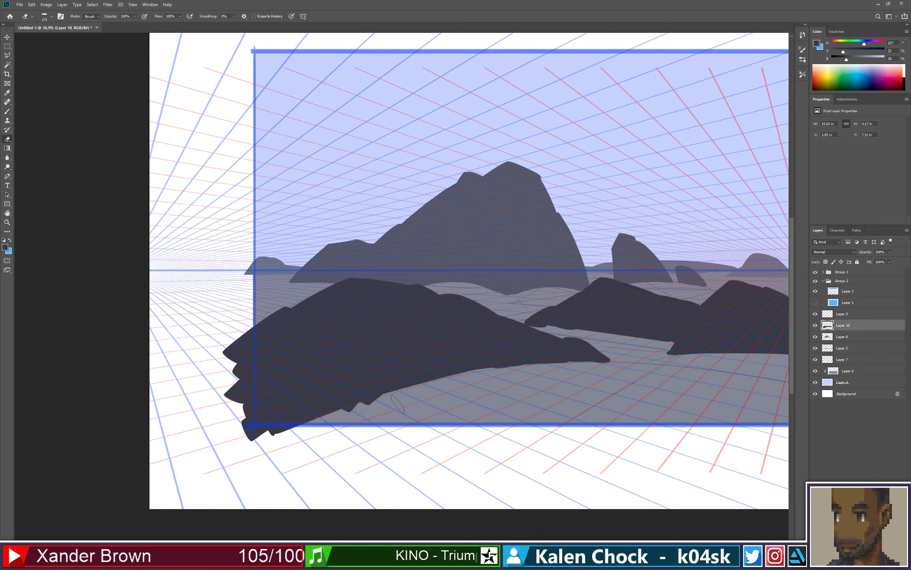
drag(398, 404, 332, 424)
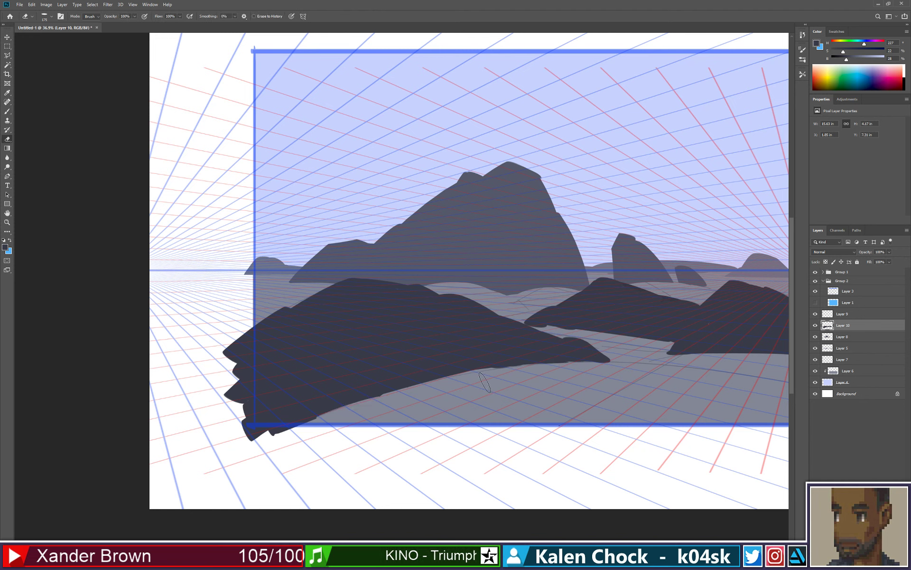
drag(485, 382, 620, 383)
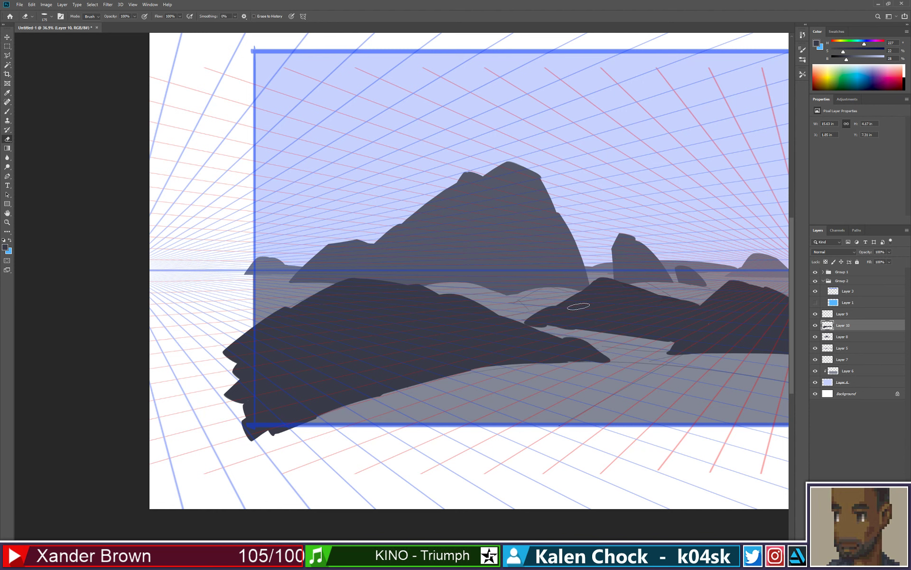
Step: Paint a tiny dark rock in the water between the near hill's tip and the right landform
key(b)
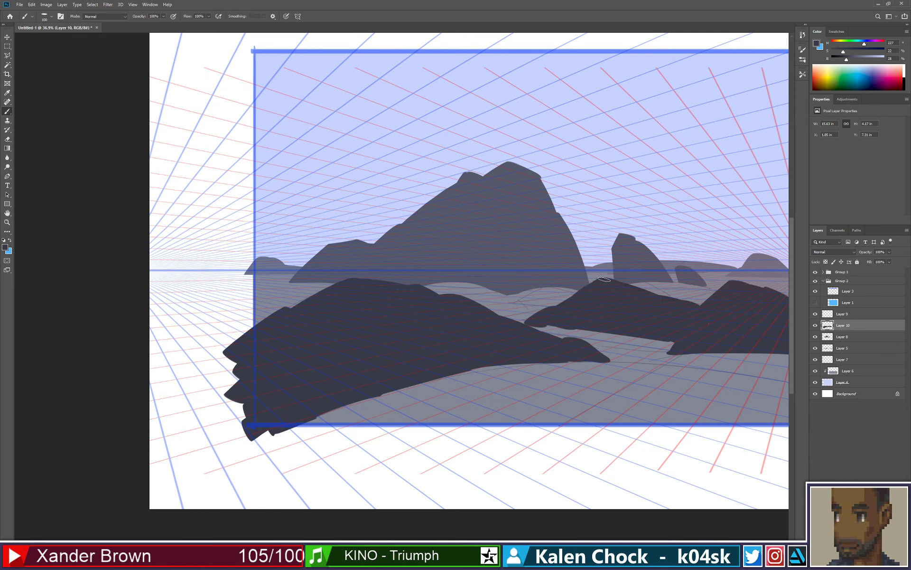
scroll(603, 306, right, 5)
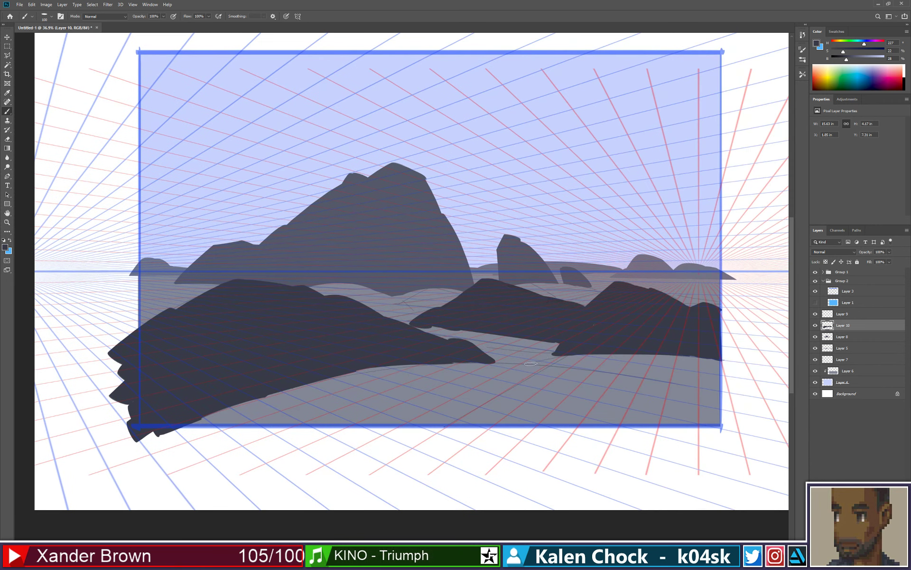
mouse_move(531, 363)
mouse_down()
mouse_move(543, 355)
mouse_move(522, 360)
mouse_up()
Step: Refine the near hill's lower edge with a smaller eraser and trim its overflow beyond the frame's left and bottom edges
key(e)
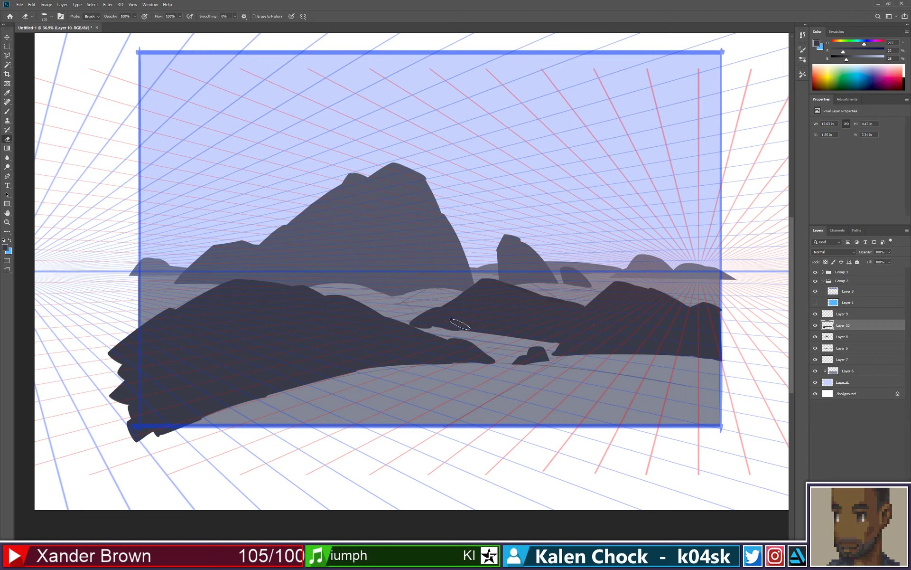
key(z)
mouse_move(466, 321)
mouse_down()
mouse_move(427, 325)
mouse_move(453, 308)
mouse_move(446, 332)
mouse_move(478, 341)
mouse_up()
key(e)
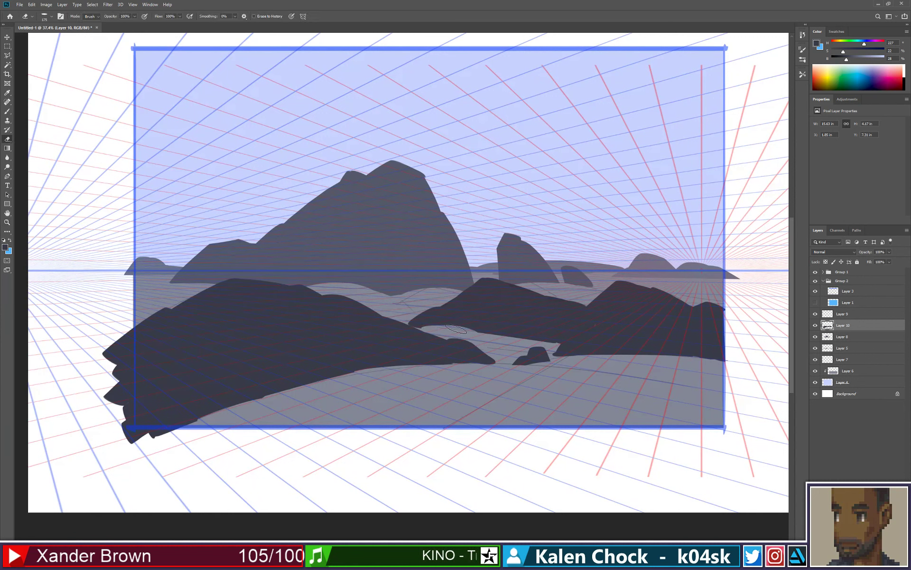
key(bracketleft)
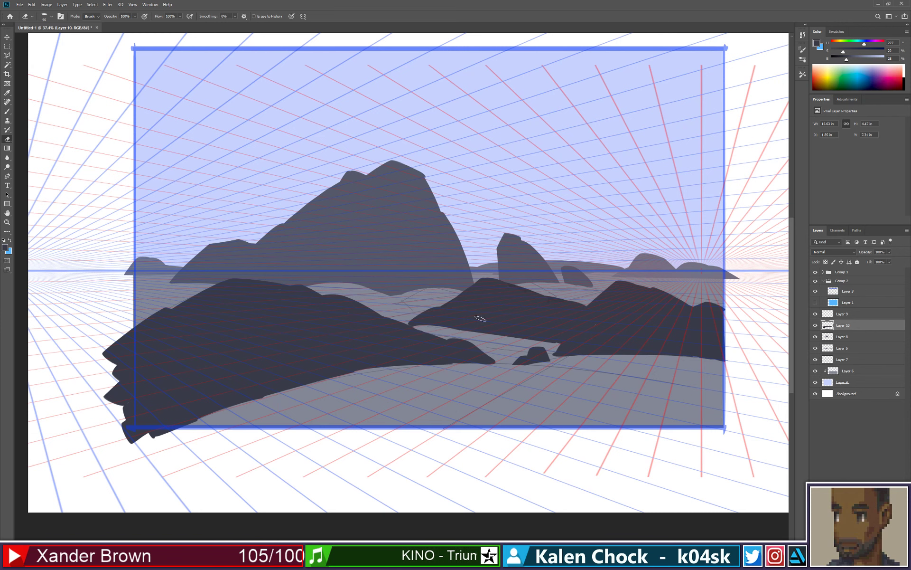
drag(370, 353, 481, 317)
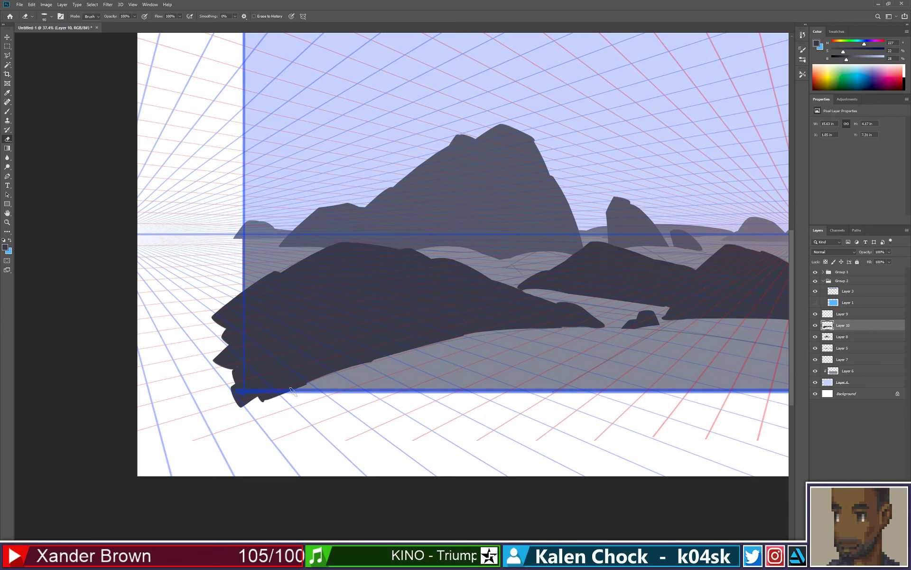
drag(430, 345, 423, 357)
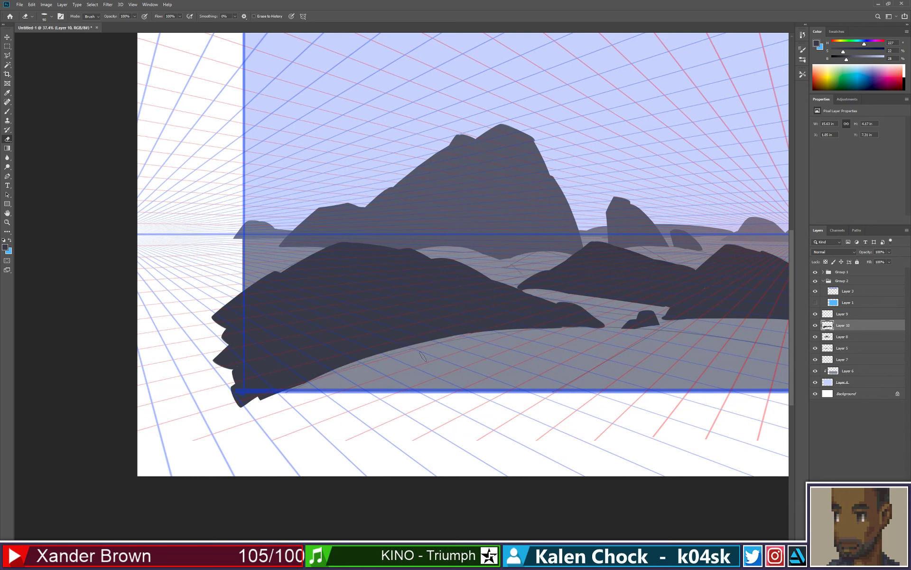
mouse_move(224, 297)
mouse_down()
mouse_move(233, 375)
mouse_move(234, 290)
mouse_move(236, 398)
mouse_move(236, 264)
mouse_up()
mouse_move(233, 404)
mouse_down()
mouse_move(277, 404)
mouse_move(250, 401)
mouse_up()
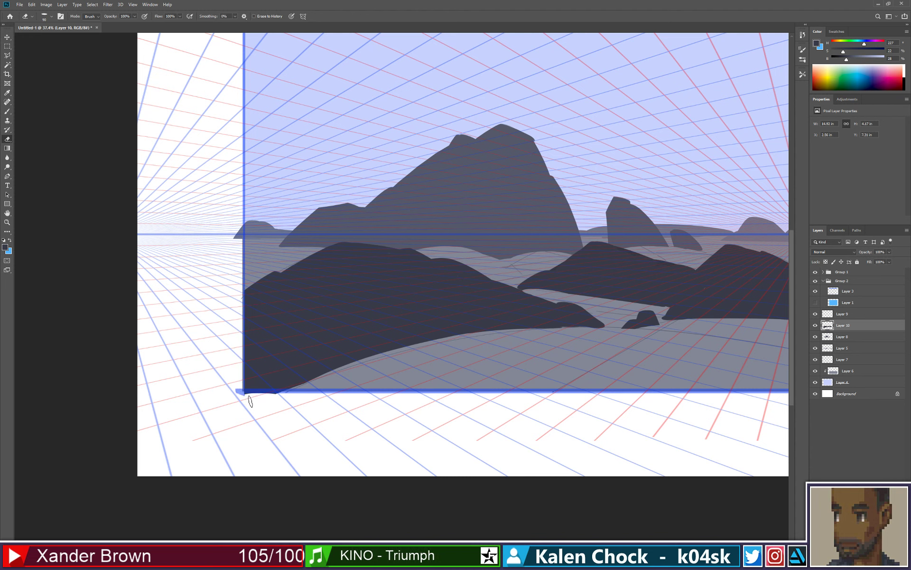
Step: Paint a small dark rock above the middle landform's left tip and a taller rounded rock in front of the large peak's right base
scroll(485, 334, right, 4)
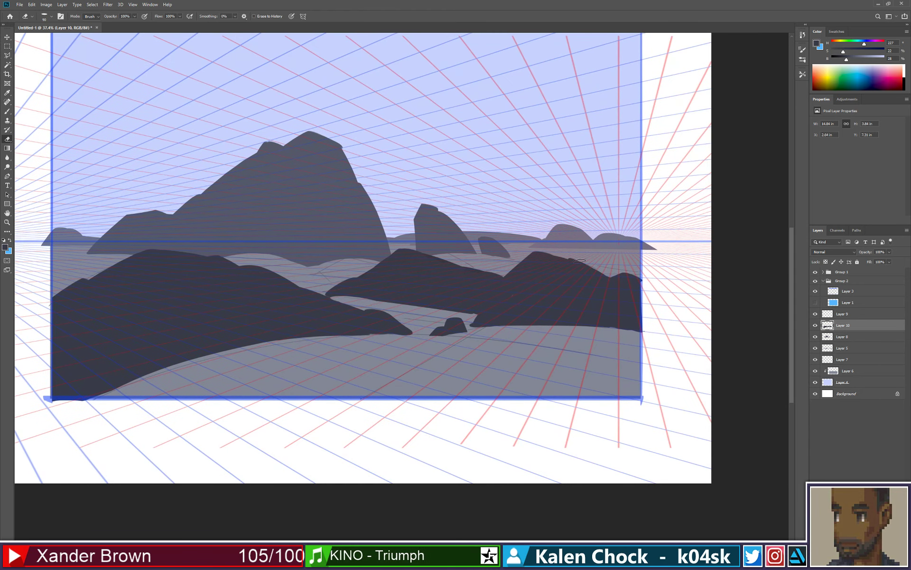
key(alt+space)
drag(496, 256, 493, 227)
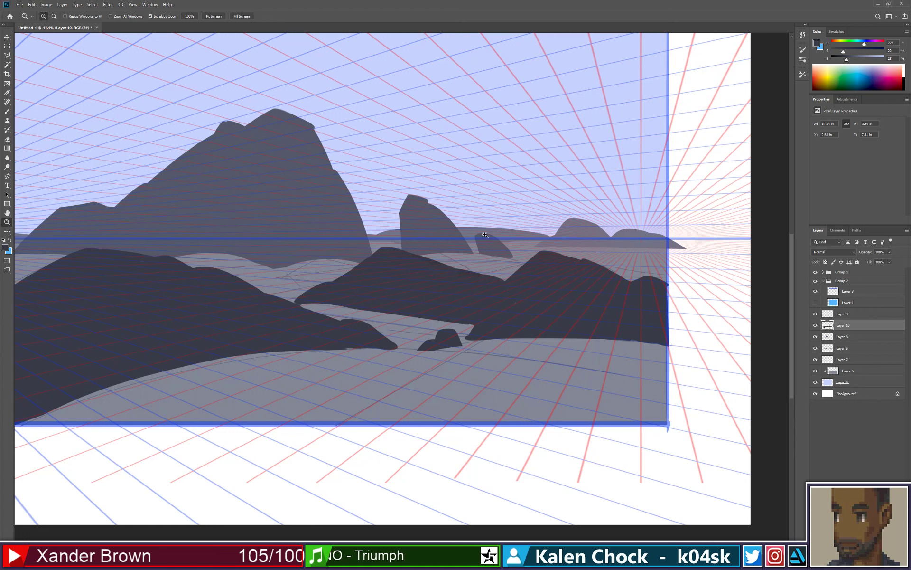
key(b)
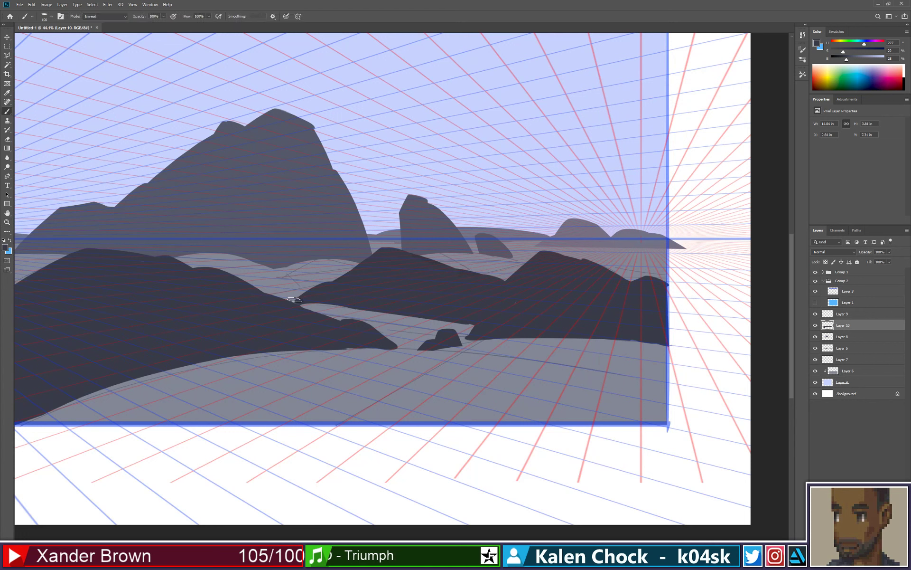
drag(303, 285, 310, 287)
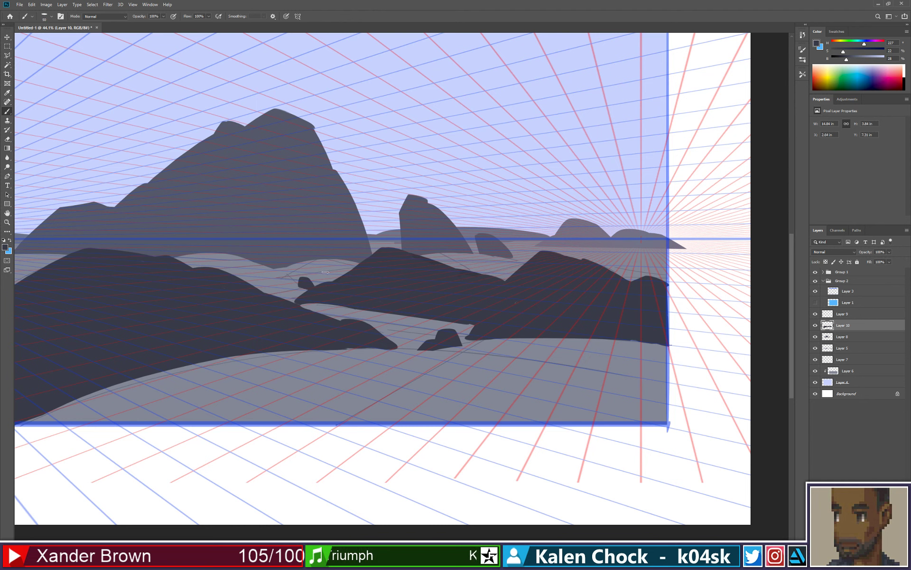
mouse_move(335, 261)
mouse_down()
mouse_move(335, 239)
mouse_move(354, 264)
mouse_up()
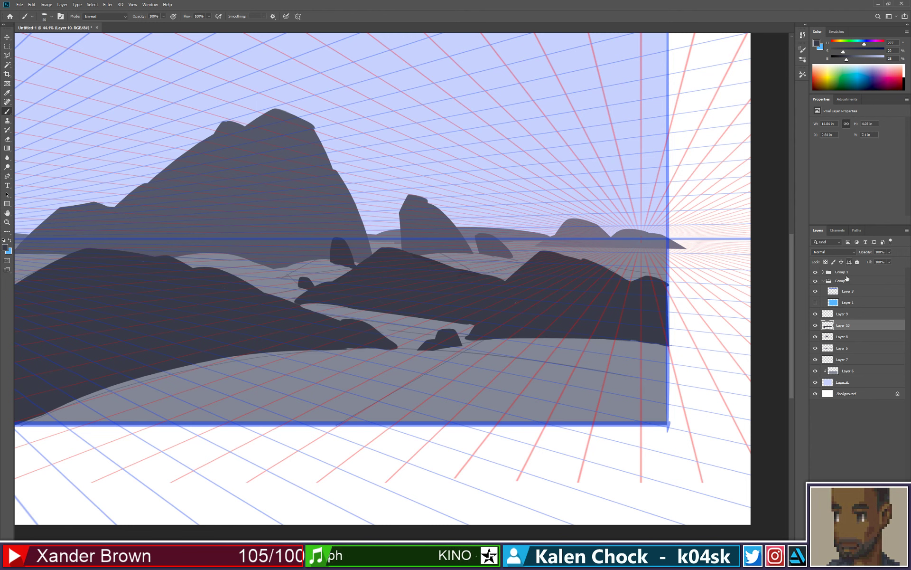
Step: Reduce the fill of the perspective grid's Group 1 to 22%
click(860, 273)
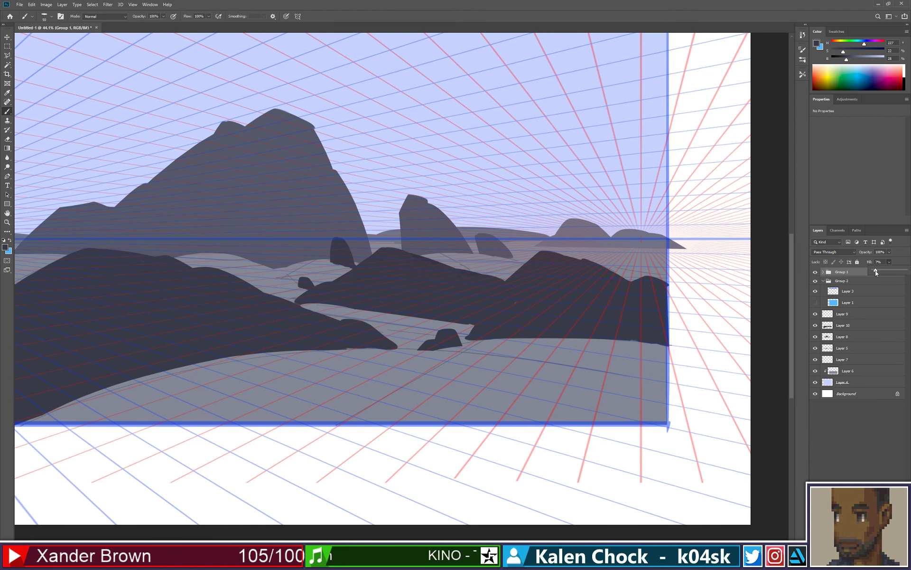
drag(875, 270, 880, 271)
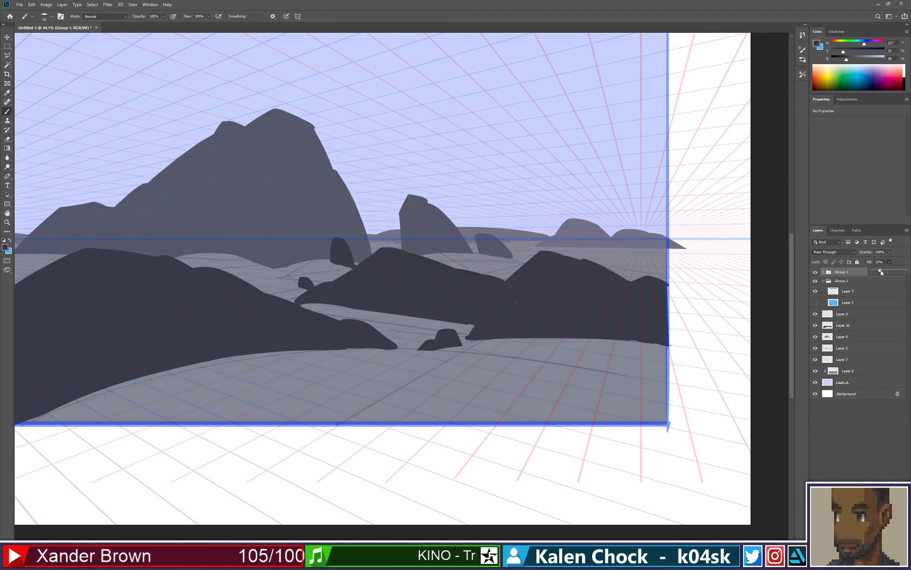
drag(405, 237, 559, 272)
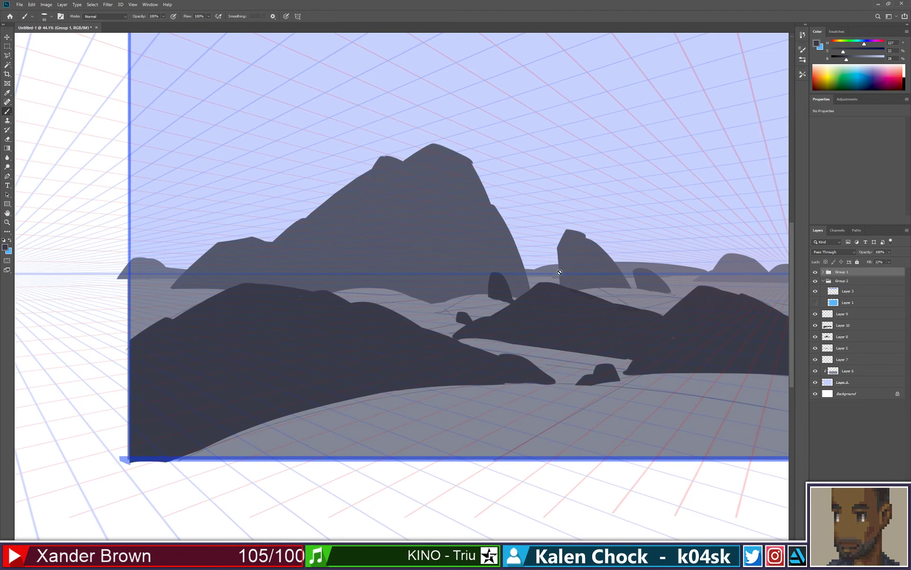
Step: On Layer 10, paint a small rock joining the tall rounded rock to the middle landform, plus a leaning rock in the water to its left
ctrl+click(480, 361)
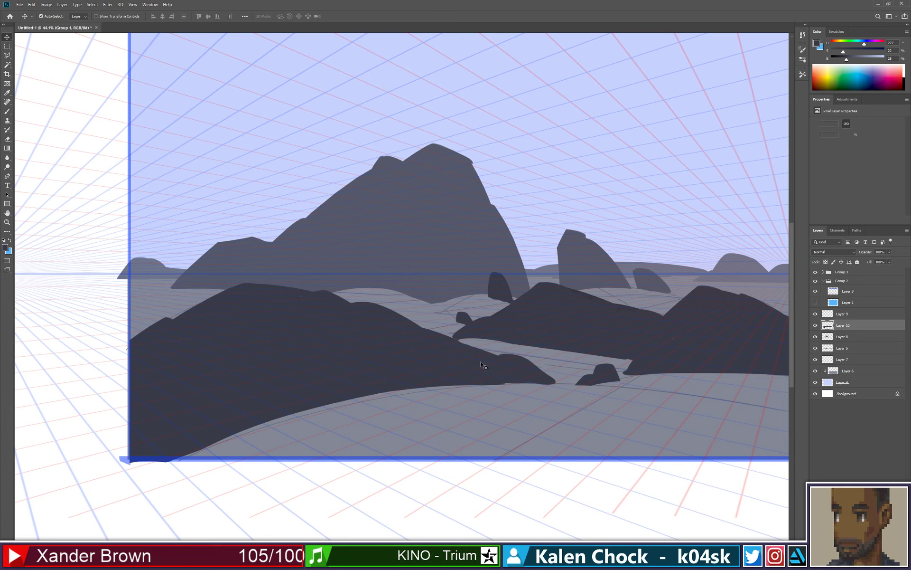
key(z)
alt+click(518, 309)
drag(479, 316, 498, 313)
drag(546, 276, 437, 308)
drag(396, 345, 421, 336)
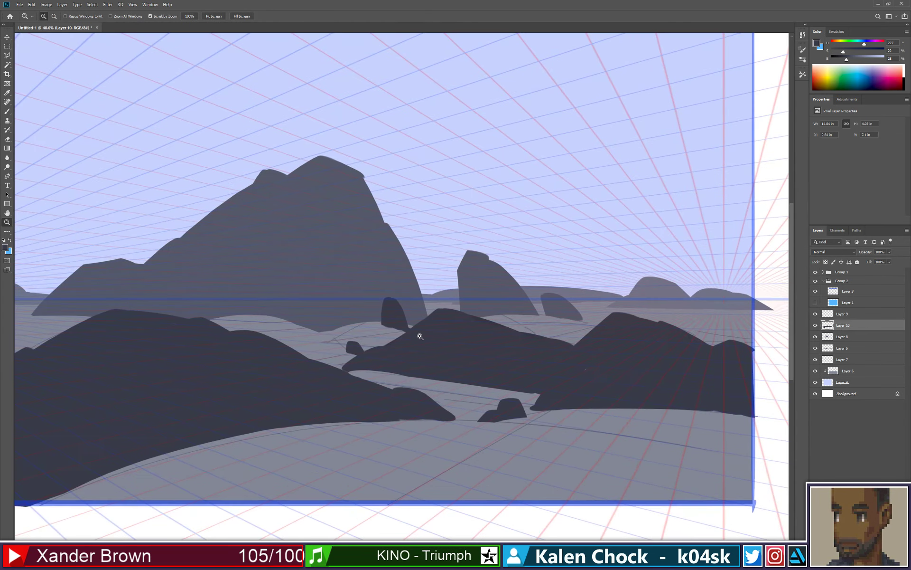
key(b)
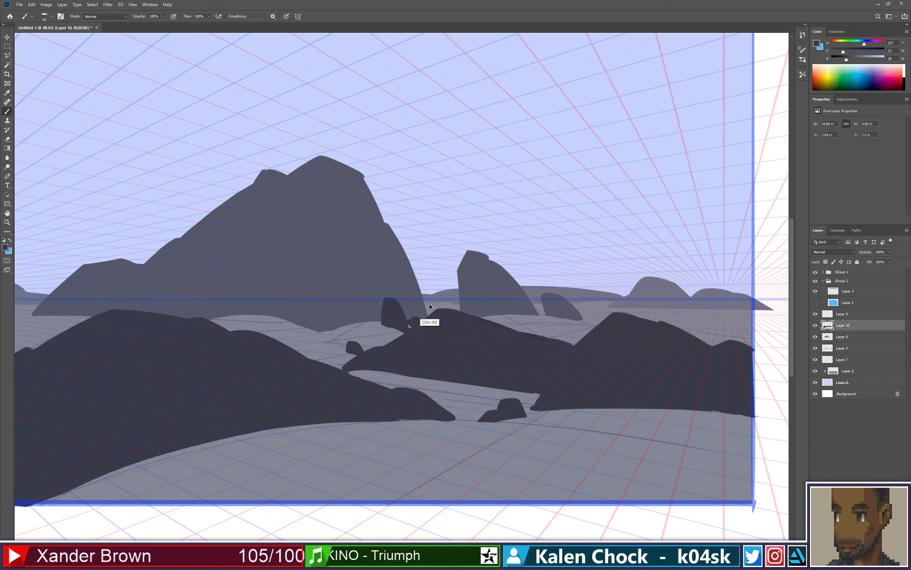
key(ctrl+z)
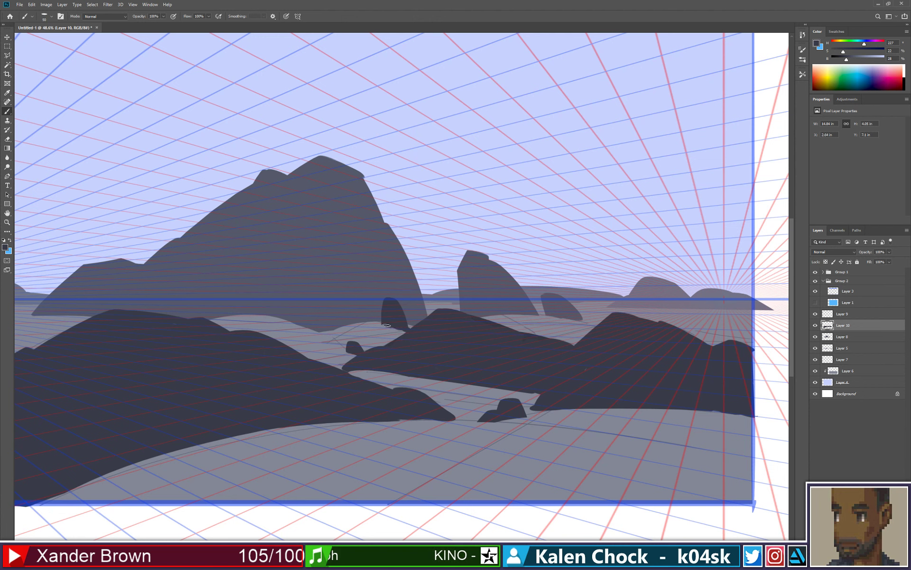
mouse_move(386, 326)
mouse_down()
mouse_move(408, 336)
mouse_move(398, 329)
mouse_move(410, 335)
mouse_move(408, 315)
mouse_up()
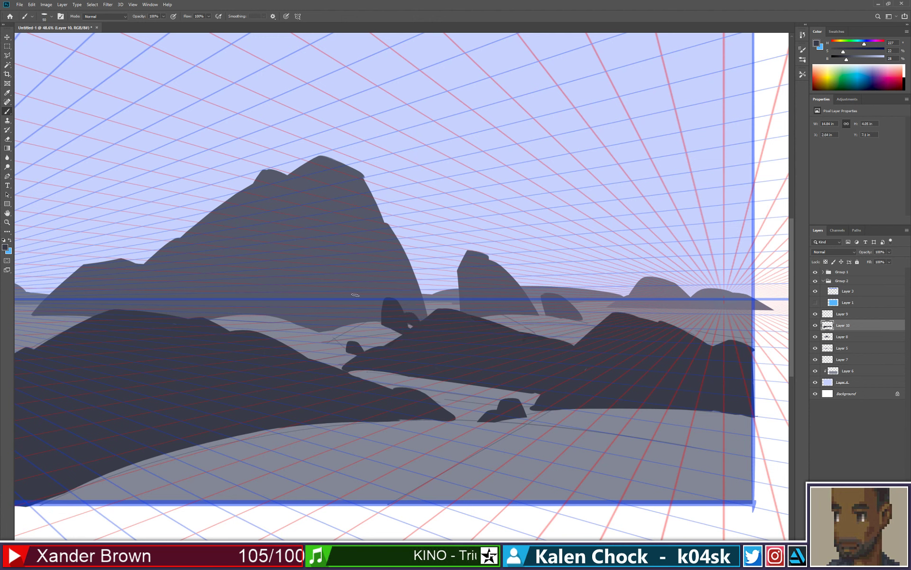
mouse_move(340, 336)
mouse_down()
mouse_move(355, 318)
mouse_move(348, 329)
mouse_up()
key(e)
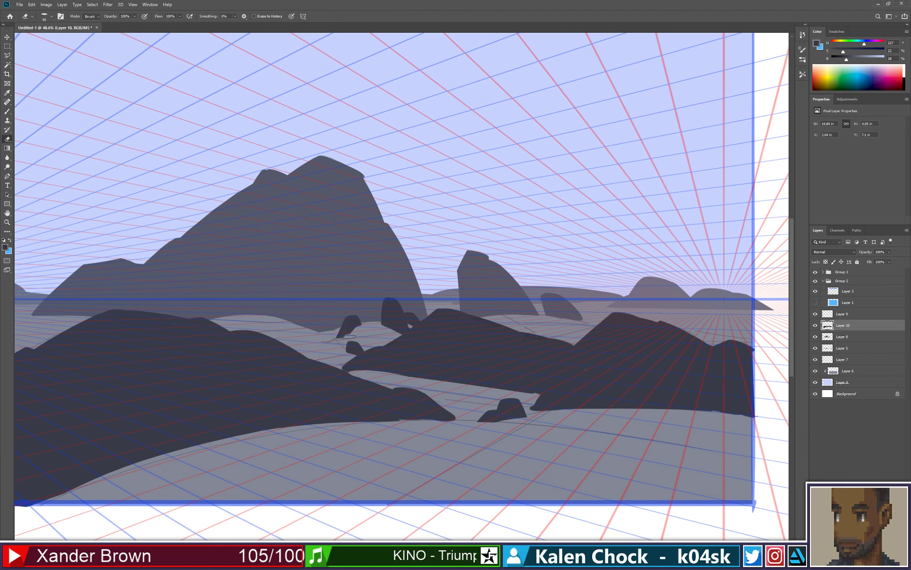
Step: Paint a small dark leaning rock on the ridge between the middle landform and the right landform
key(z)
mouse_move(380, 310)
mouse_down()
mouse_move(332, 317)
mouse_move(350, 305)
mouse_move(363, 259)
mouse_up()
key(b)
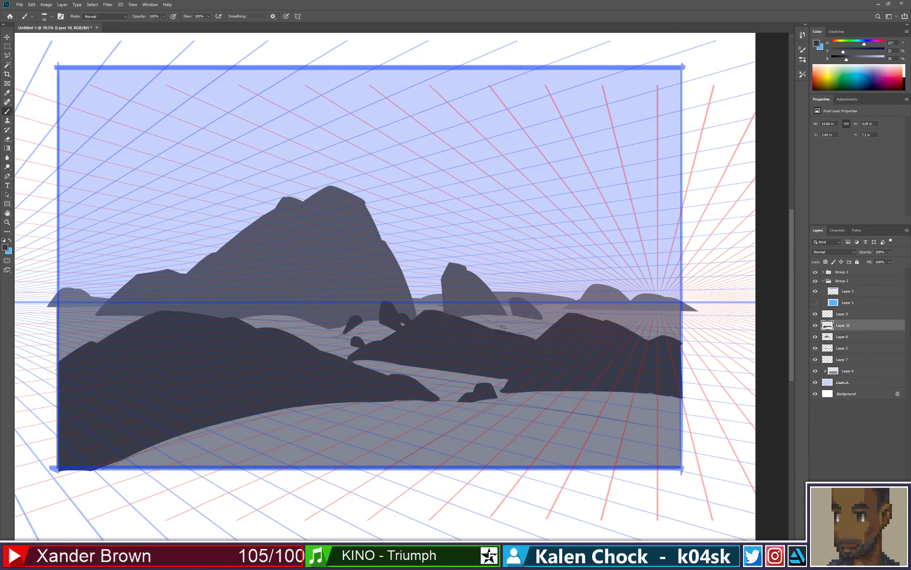
drag(498, 322, 506, 328)
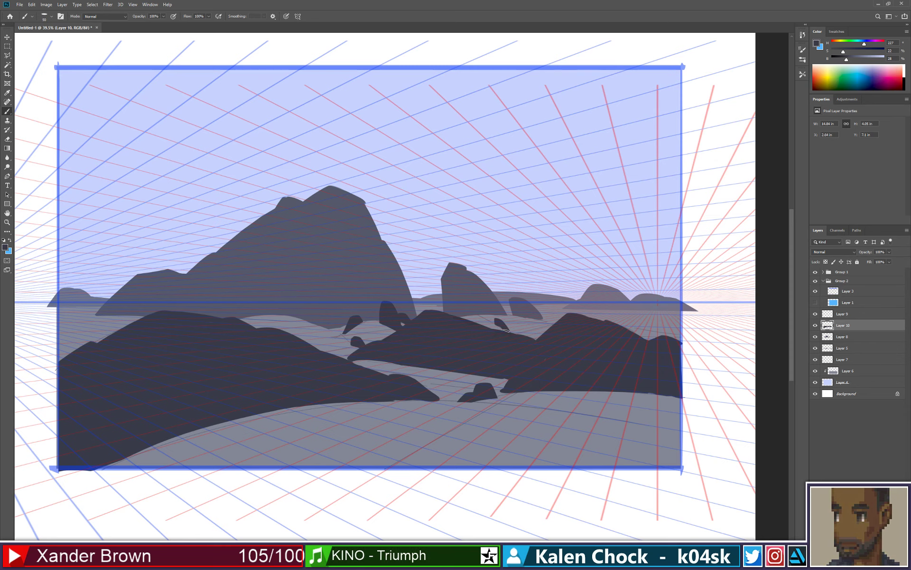
Step: Paint a large rounded rock behind the near hill's right slope and a small leaning rock in the water beside it
key(z)
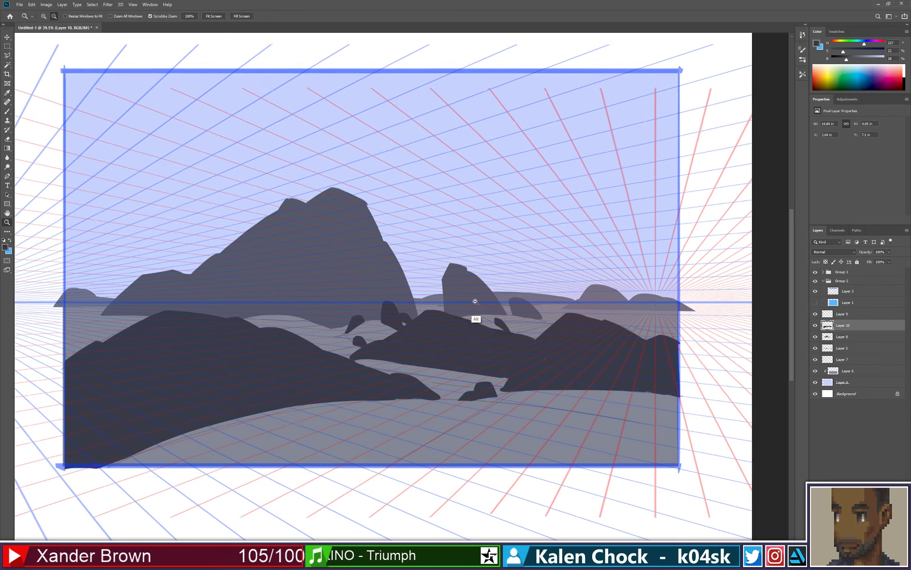
mouse_move(474, 318)
mouse_down()
mouse_move(452, 311)
mouse_move(466, 288)
mouse_move(484, 295)
mouse_up()
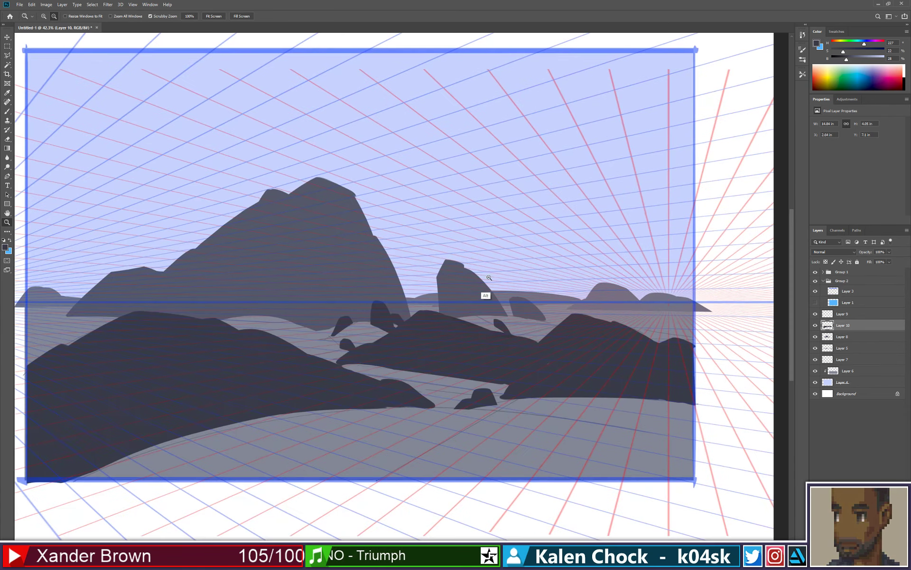
key(b)
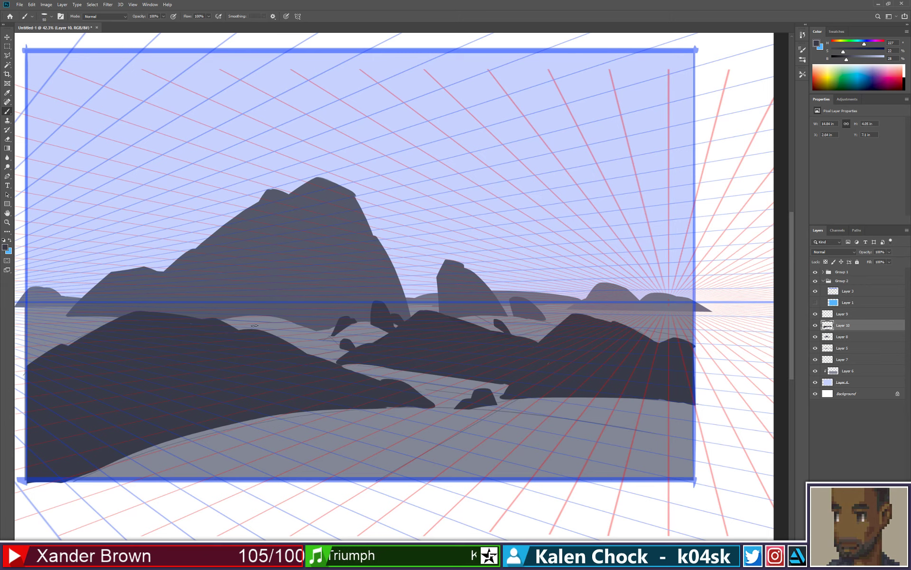
mouse_move(257, 319)
mouse_down()
mouse_move(371, 310)
mouse_move(352, 298)
mouse_move(376, 307)
mouse_move(338, 321)
mouse_move(381, 308)
mouse_move(337, 326)
mouse_move(366, 293)
mouse_up()
key(ctrl+z)
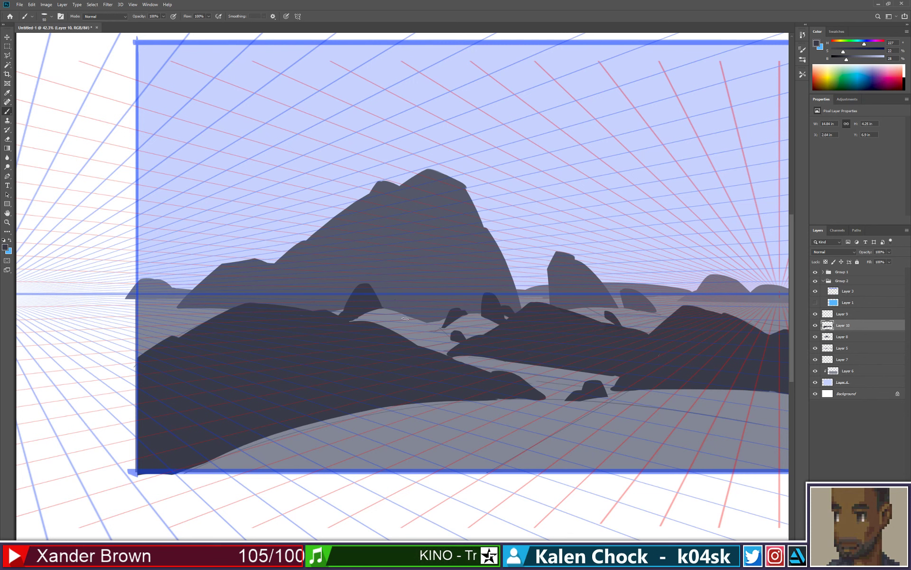
mouse_move(404, 317)
mouse_down()
mouse_move(409, 326)
mouse_move(403, 309)
mouse_move(409, 318)
mouse_up()
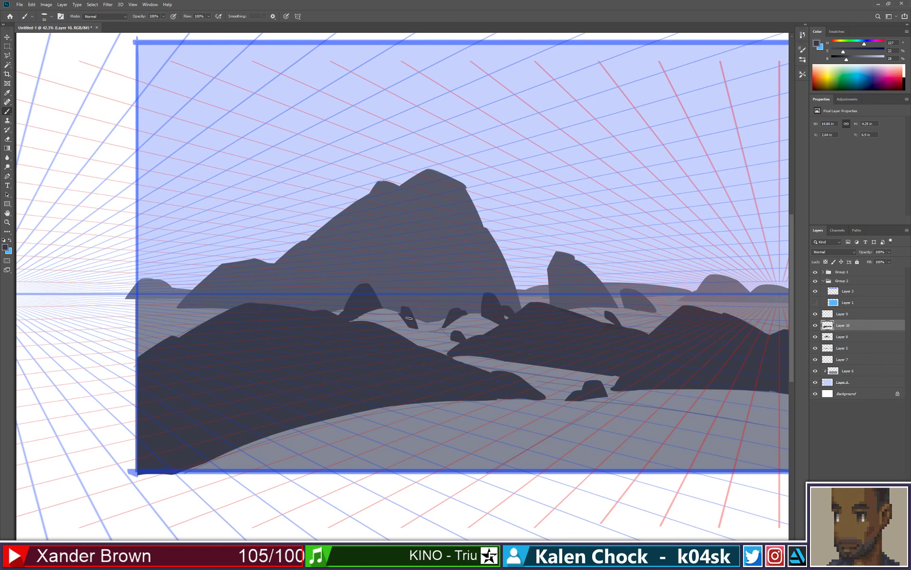
Step: Erase the pointed lower tip of the small leaning rock beside the large rounded rock to shorten its base
key(e)
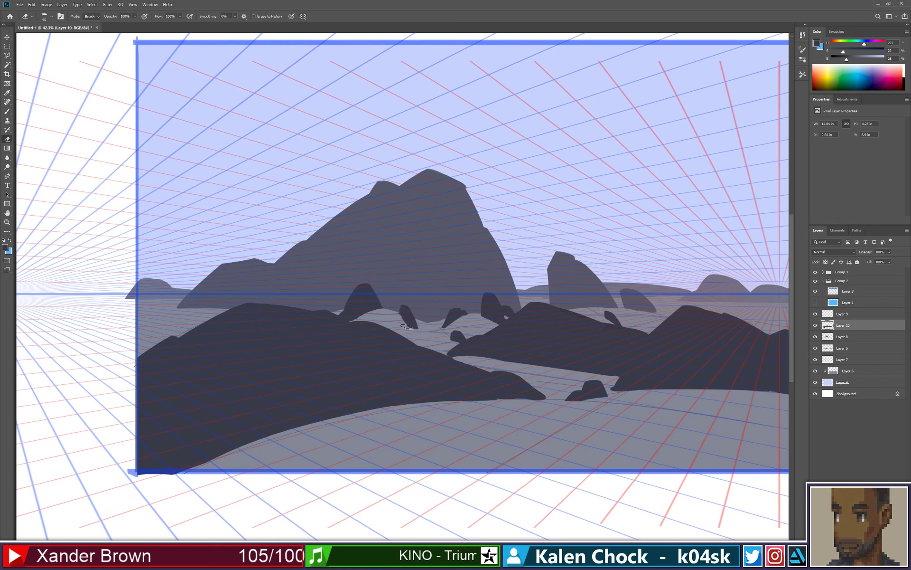
key(z)
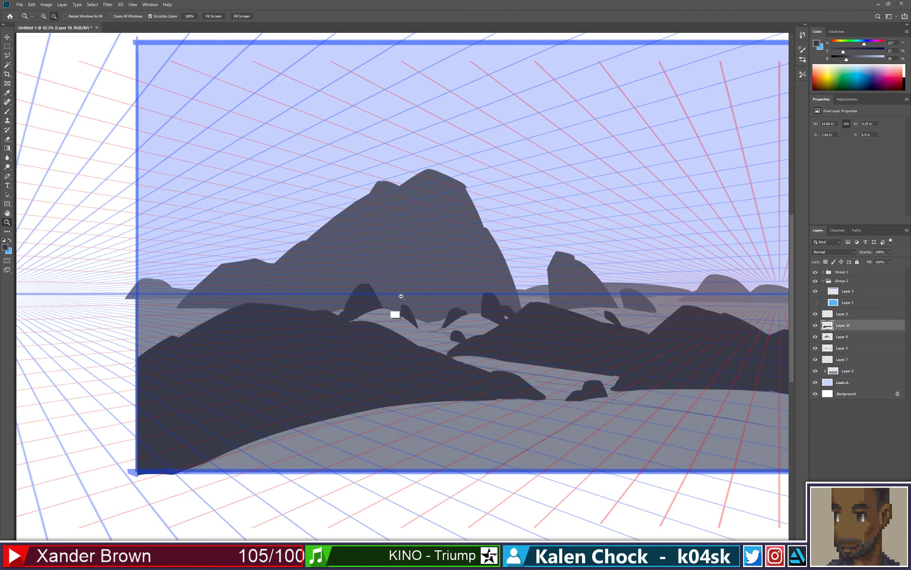
mouse_move(396, 315)
mouse_down()
mouse_move(357, 319)
mouse_move(369, 291)
mouse_move(402, 276)
mouse_up()
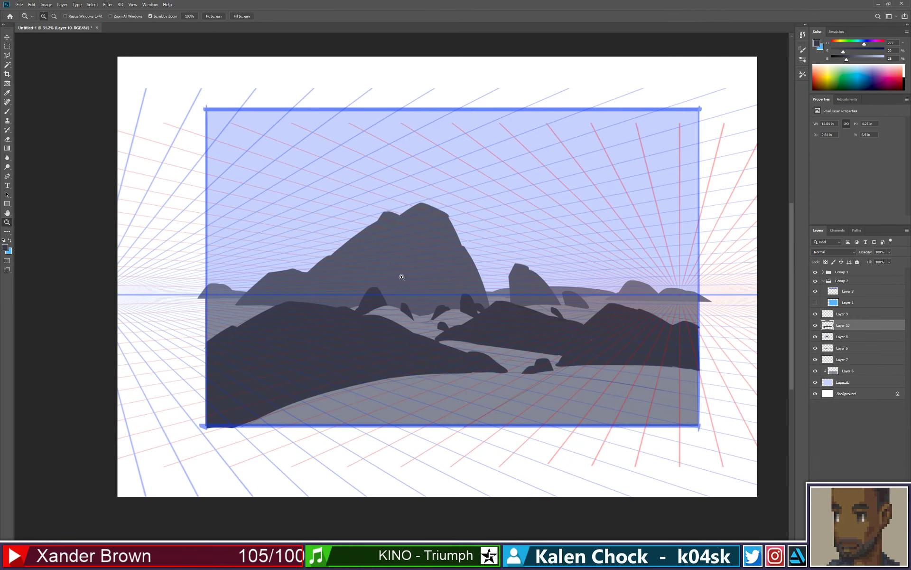
click(443, 325)
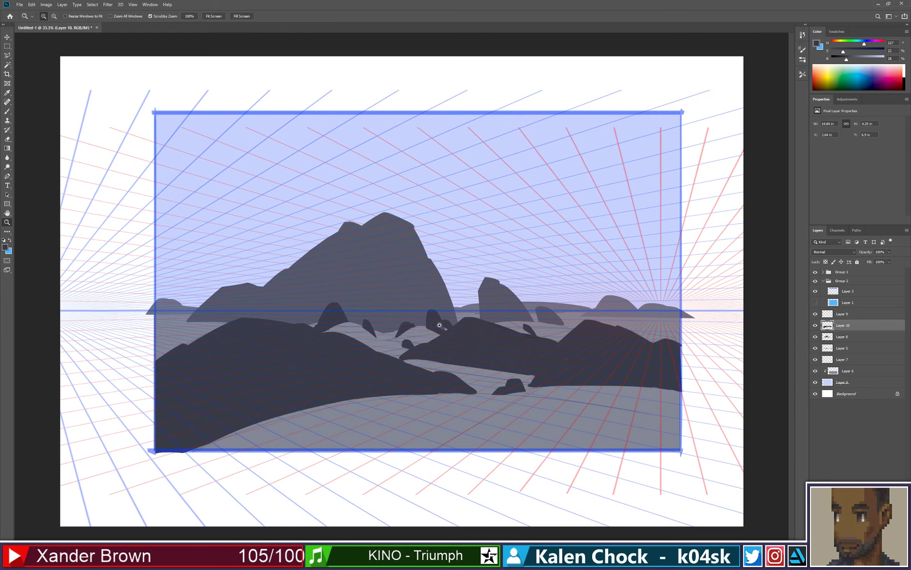
key(e)
drag(356, 329, 375, 332)
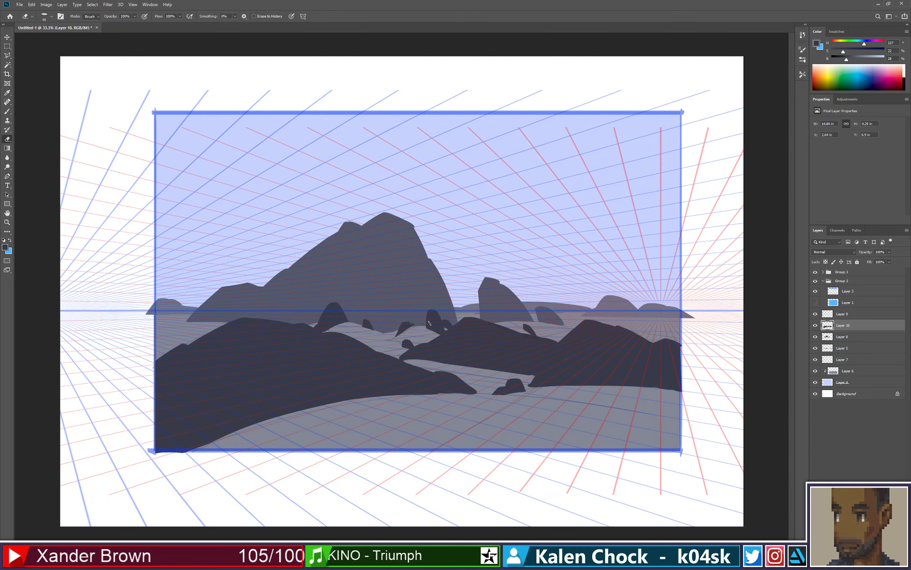
Step: Erase the middle landform's lower body on Layer 10 to carve a wide rounded cove, leaving only a thin dark ridge behind it
key(z)
mouse_move(437, 326)
mouse_down()
mouse_move(403, 331)
mouse_move(454, 278)
mouse_up()
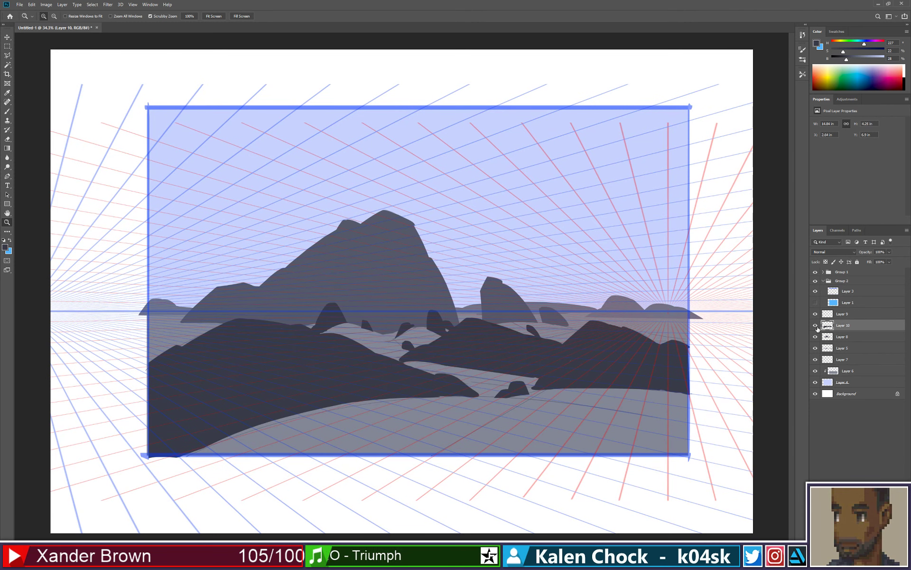
click(816, 326)
click(816, 326)
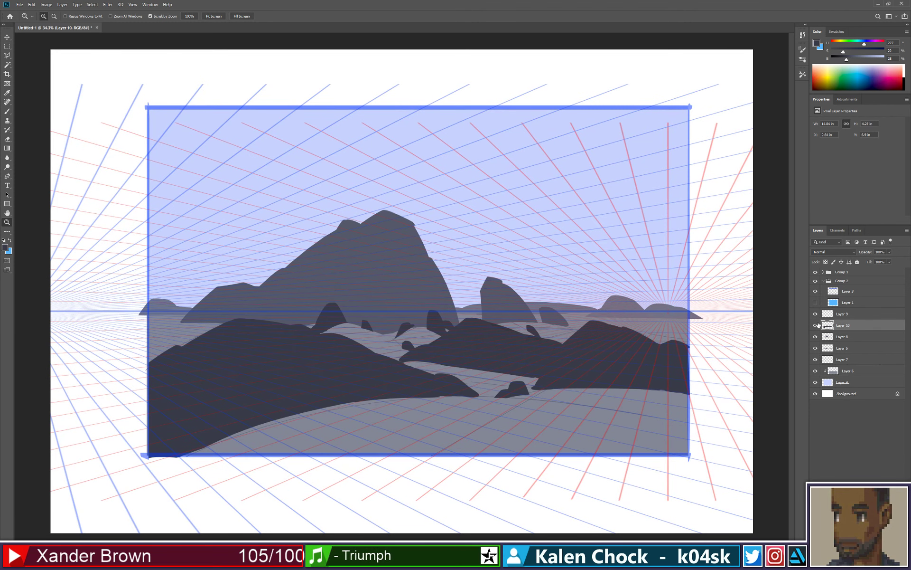
key(e)
mouse_move(405, 358)
mouse_down()
mouse_move(470, 335)
mouse_move(535, 359)
mouse_up()
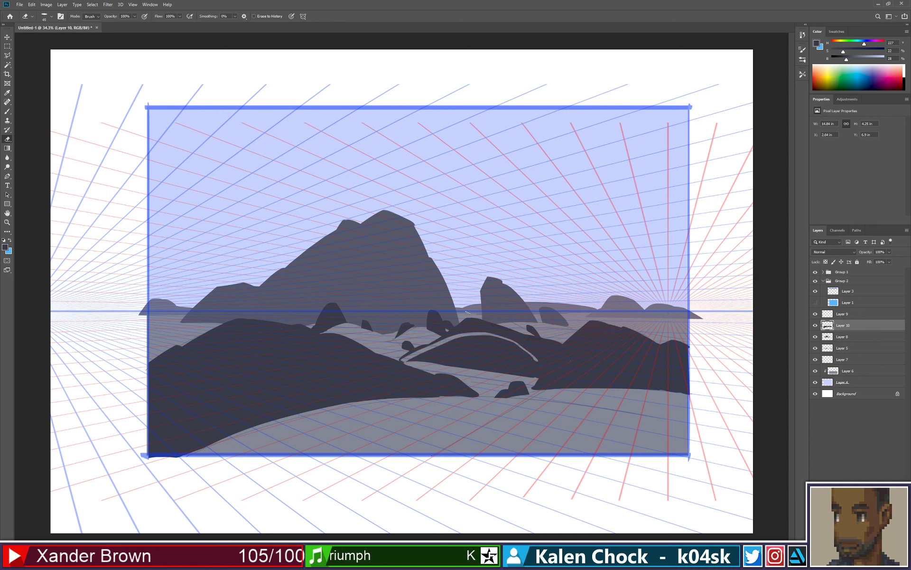
mouse_move(404, 360)
mouse_down()
mouse_move(433, 347)
mouse_move(499, 346)
mouse_move(533, 358)
mouse_up()
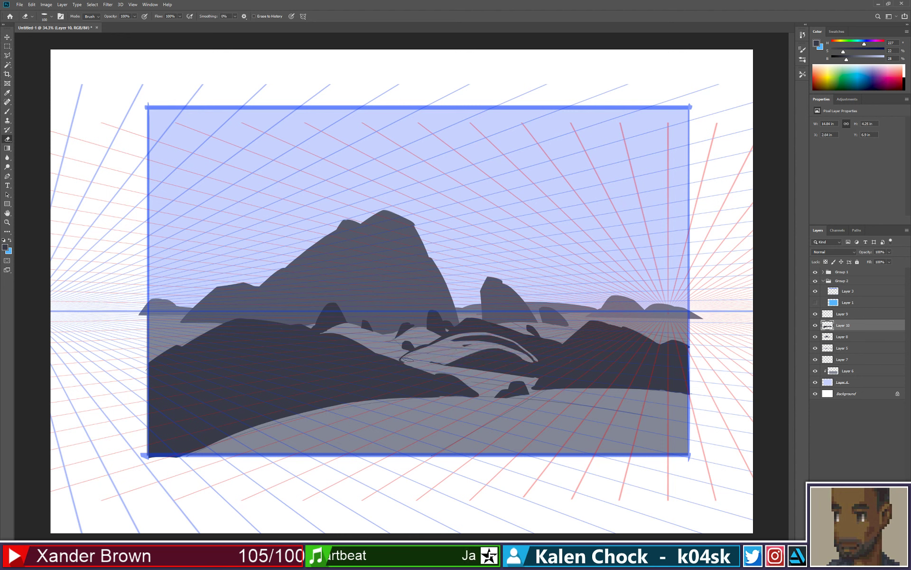
mouse_move(407, 359)
mouse_down()
mouse_move(485, 334)
mouse_move(439, 353)
mouse_move(512, 345)
mouse_move(435, 364)
mouse_move(481, 364)
mouse_move(491, 327)
mouse_move(473, 352)
mouse_move(502, 358)
mouse_move(490, 337)
mouse_move(531, 363)
mouse_move(519, 352)
mouse_move(498, 375)
mouse_move(534, 363)
mouse_up()
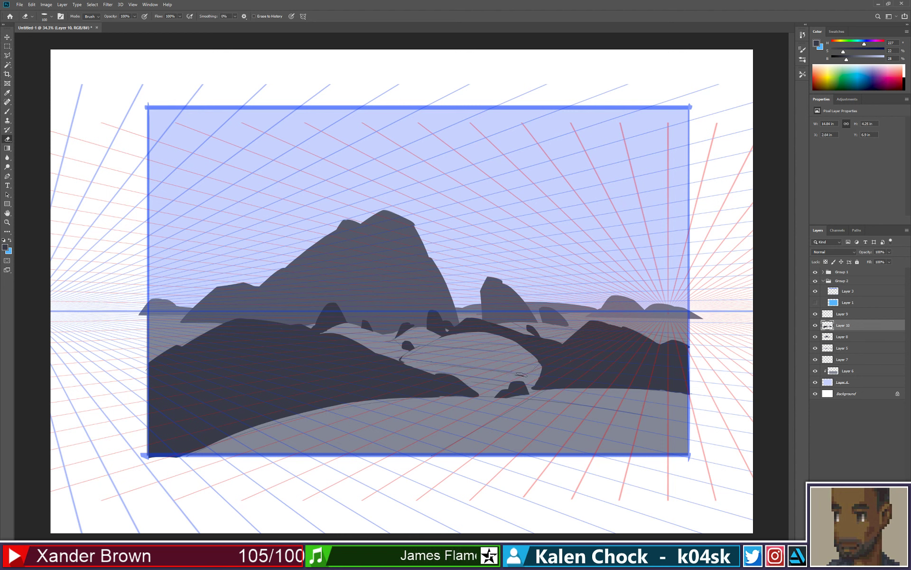
Step: Paint small dark bumps on the ridge behind the cove, filling the dip beside the right landform
key(b)
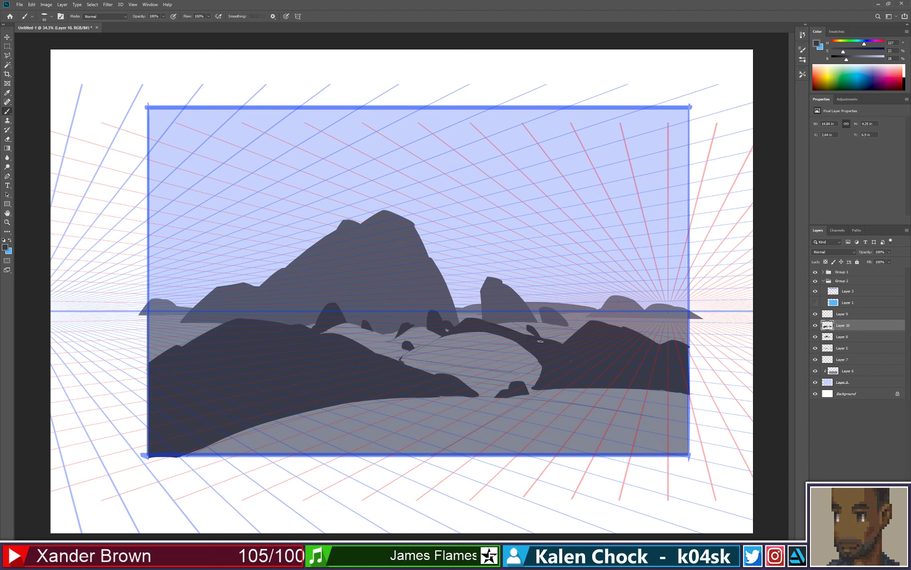
drag(540, 341, 550, 336)
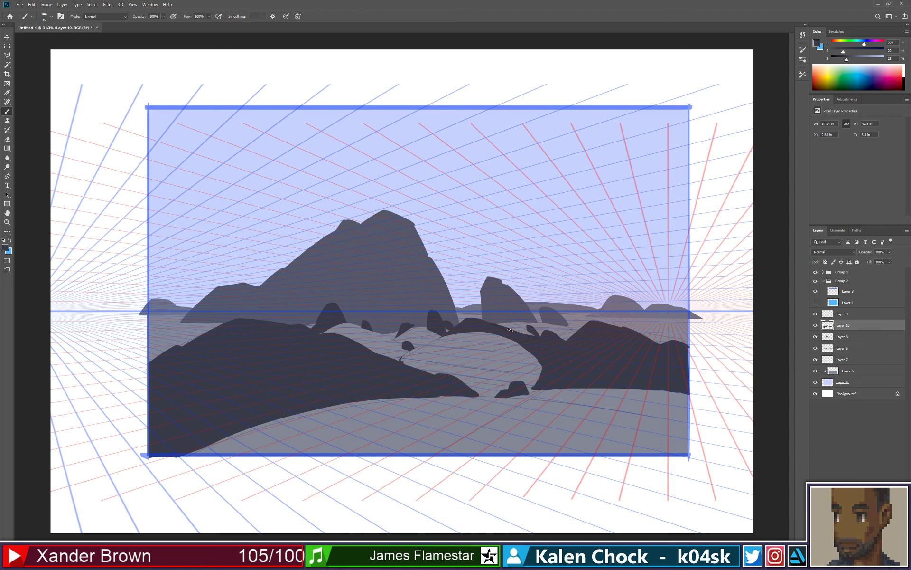
drag(511, 329, 521, 337)
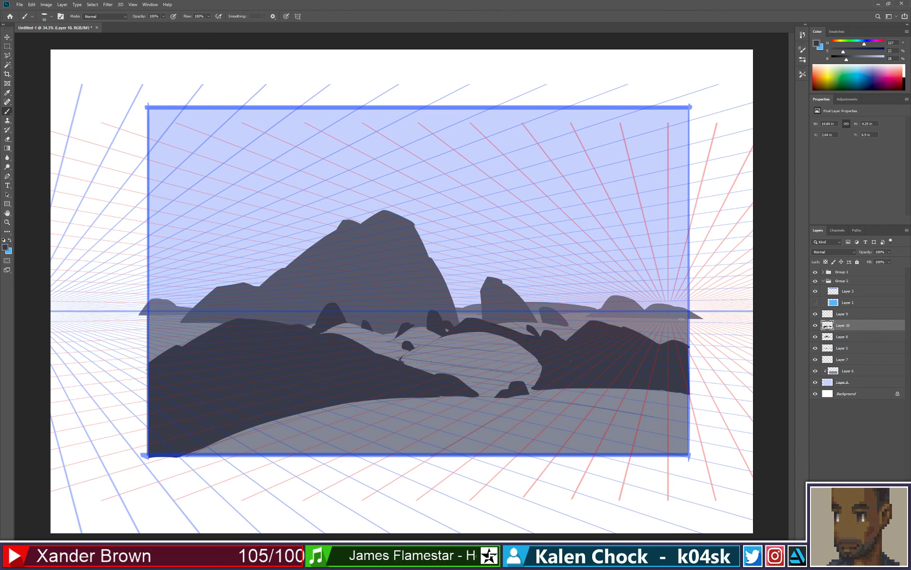
click(816, 324)
click(816, 325)
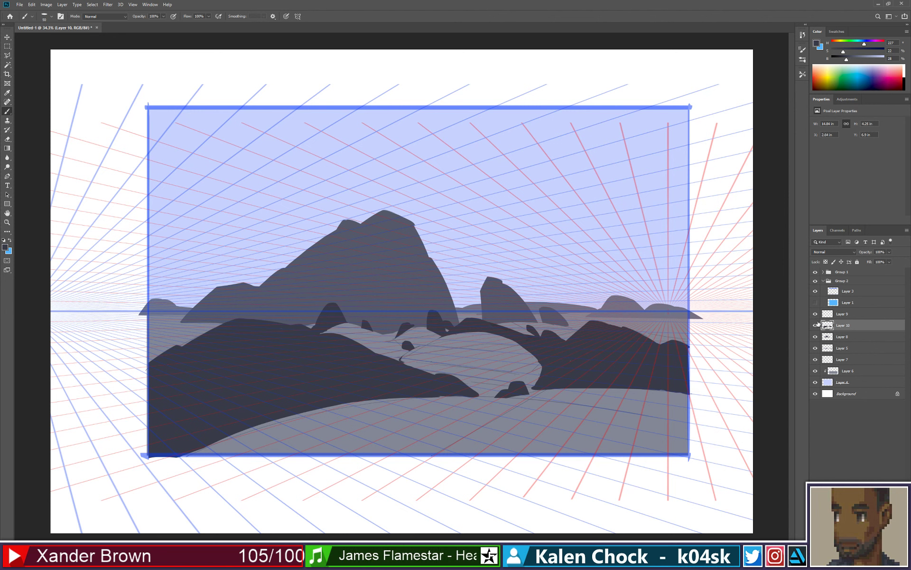
Step: Erase the right landform's lower body on Layer 10 to carve a second wide rounded cove, leaving a curved dark ridge behind it
key(e)
mouse_move(534, 377)
mouse_down()
mouse_move(618, 354)
mouse_move(653, 389)
mouse_move(679, 398)
mouse_up()
mouse_move(621, 368)
mouse_down()
mouse_move(556, 371)
mouse_move(595, 363)
mouse_move(599, 384)
mouse_move(602, 353)
mouse_move(587, 389)
mouse_move(575, 368)
mouse_move(600, 376)
mouse_move(635, 418)
mouse_move(638, 390)
mouse_move(620, 373)
mouse_move(646, 390)
mouse_move(629, 363)
mouse_move(667, 392)
mouse_up()
key(bracketright)
key(bracketright)
key(bracketright)
Step: Paint a large dark spur descending from the right ridge's left end toward the water and trim it to a sharp point
key(b)
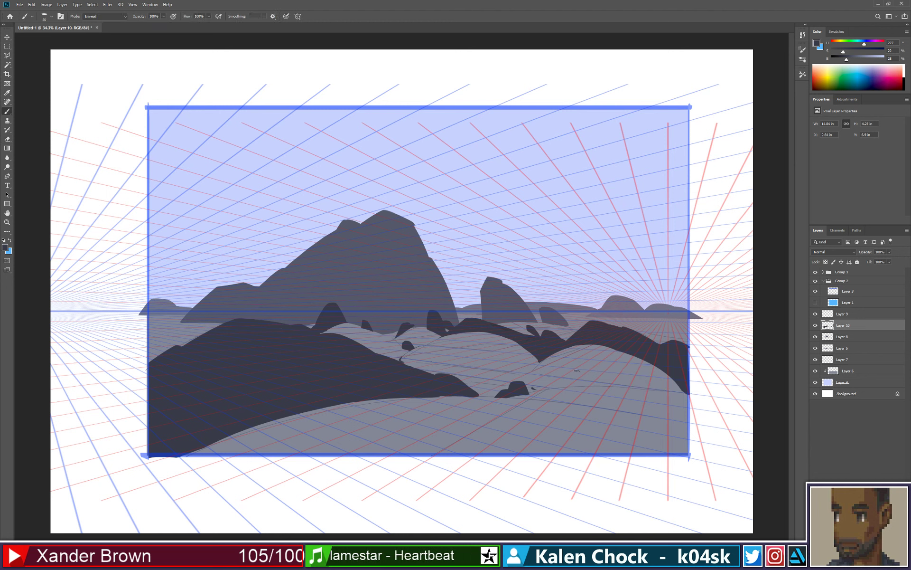
key(bracketright)
key(bracketright)
key(bracketright)
key(bracketright)
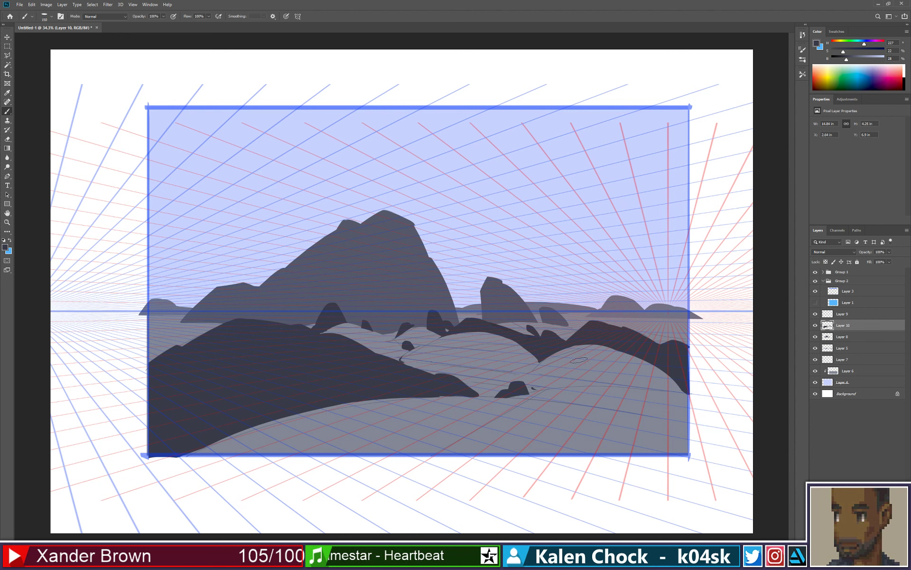
mouse_move(591, 344)
mouse_down()
mouse_move(571, 381)
mouse_move(606, 352)
mouse_move(605, 342)
mouse_move(624, 360)
mouse_move(536, 399)
mouse_up()
key(e)
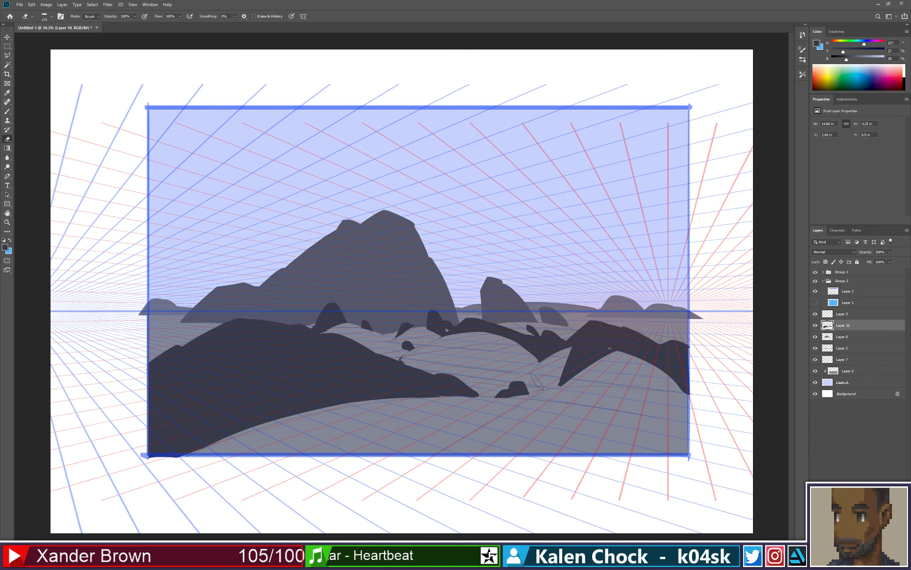
Step: Paint a smaller dark spur dropping from the ridge dip between the two coves and trim it with the eraser to a pointed tip
key(b)
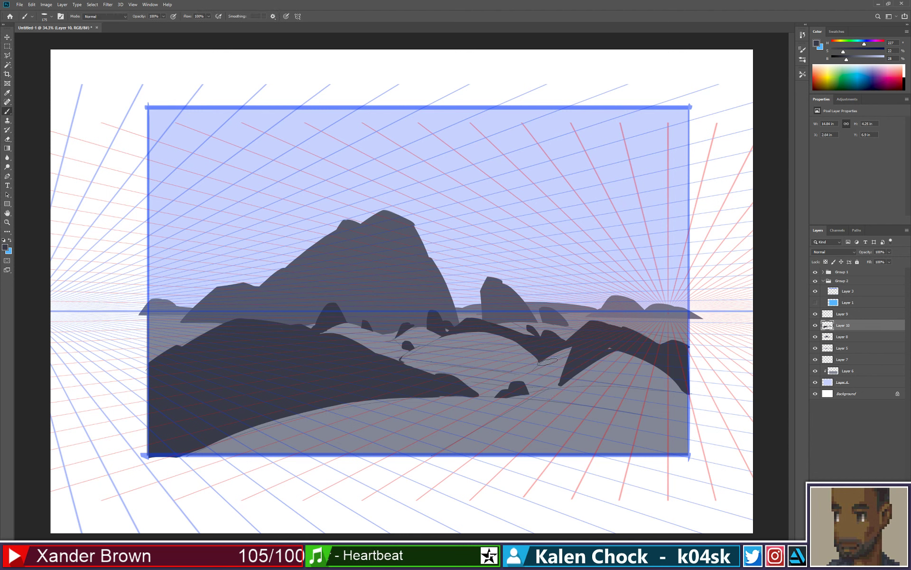
key(bracketleft)
key(bracketleft)
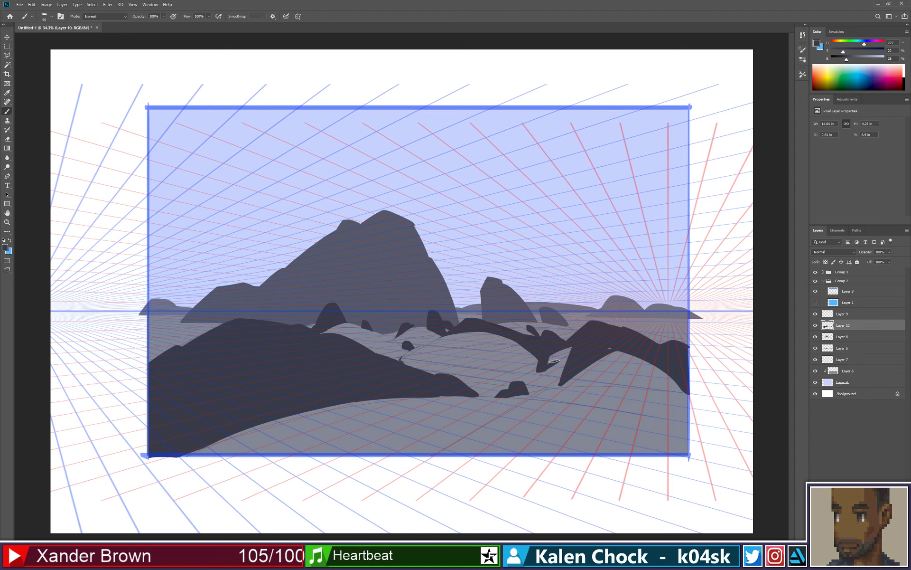
key(e)
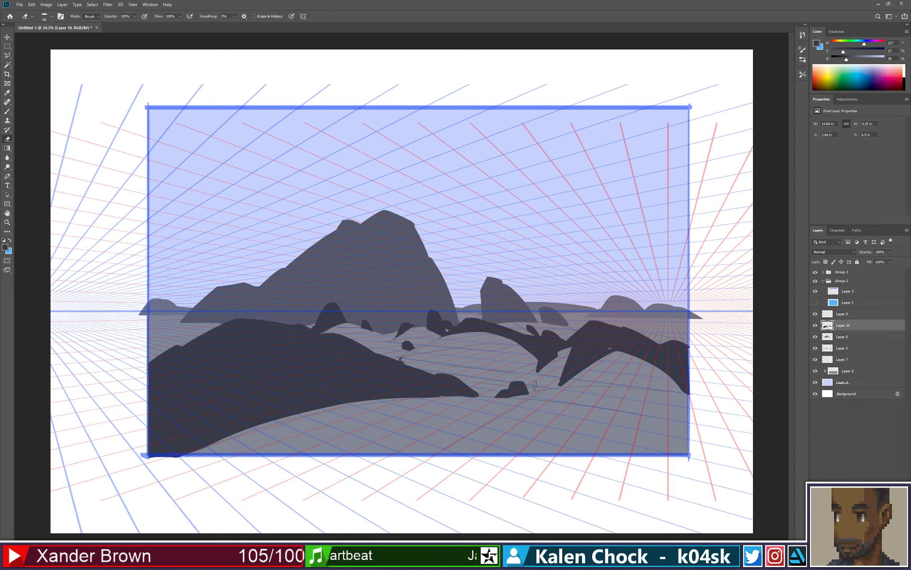
Step: Paint a dark spur slanting down from the middle ridge into the left cove and erase its left edge to taper it
key(alt+space)
mouse_move(544, 326)
mouse_down()
mouse_move(519, 328)
mouse_move(545, 314)
mouse_move(557, 280)
mouse_up()
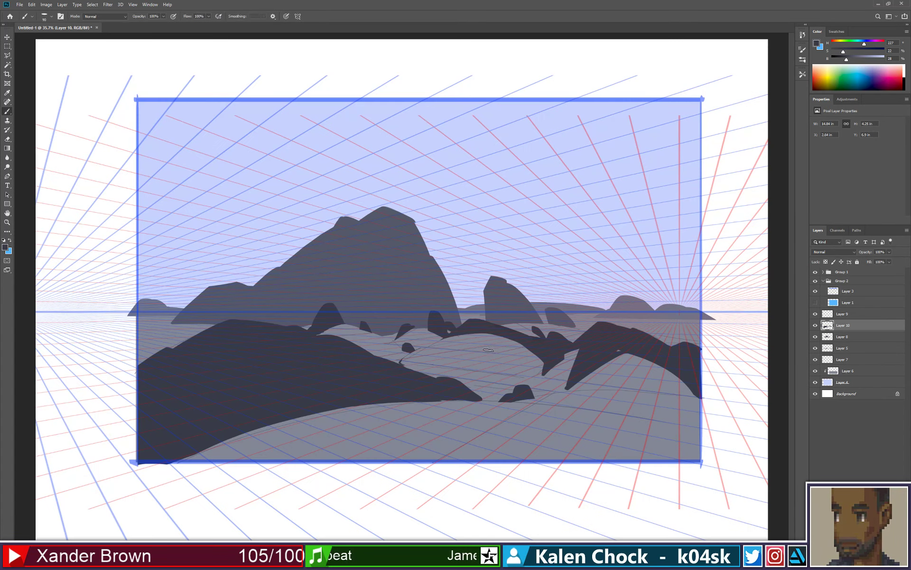
mouse_move(488, 349)
mouse_down()
mouse_move(489, 329)
mouse_move(505, 358)
mouse_move(491, 332)
mouse_move(507, 355)
mouse_move(501, 329)
mouse_move(521, 342)
mouse_up()
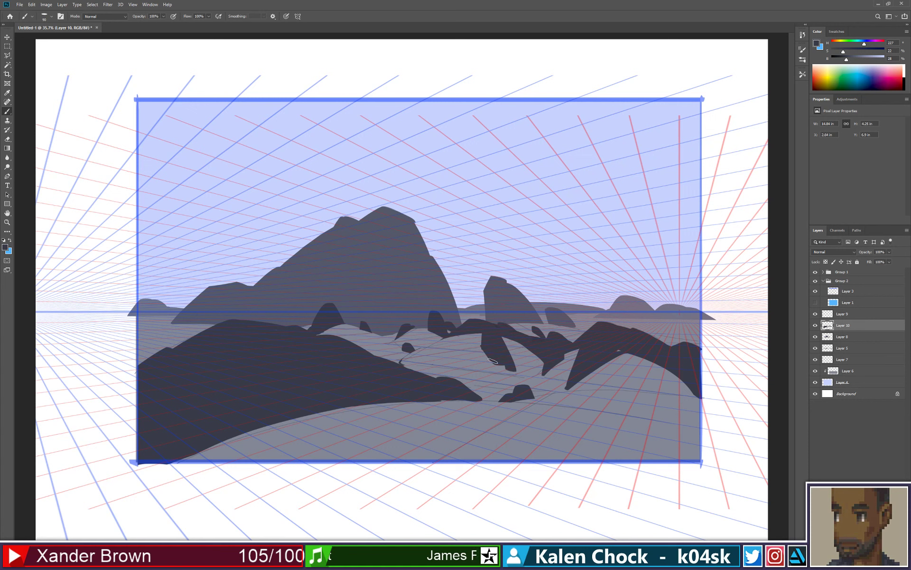
key(e)
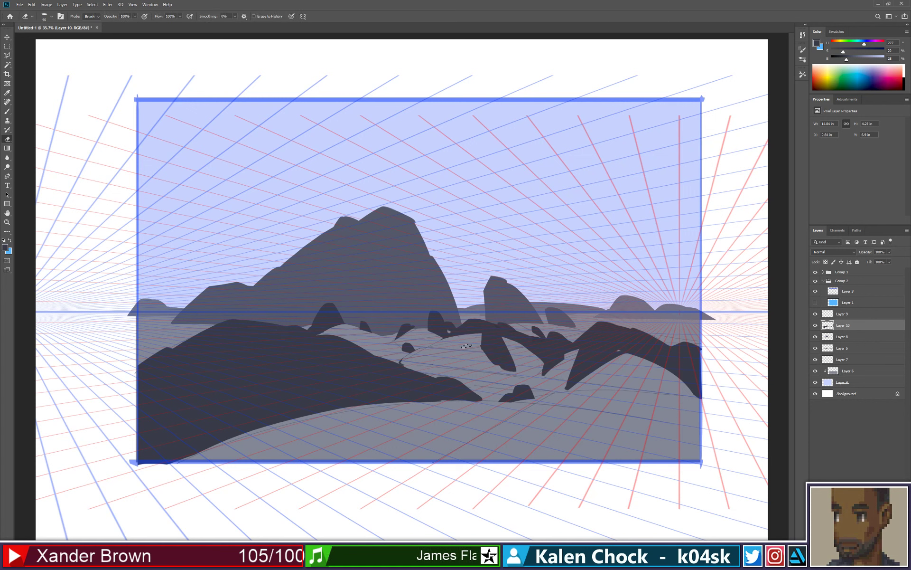
drag(467, 346, 477, 351)
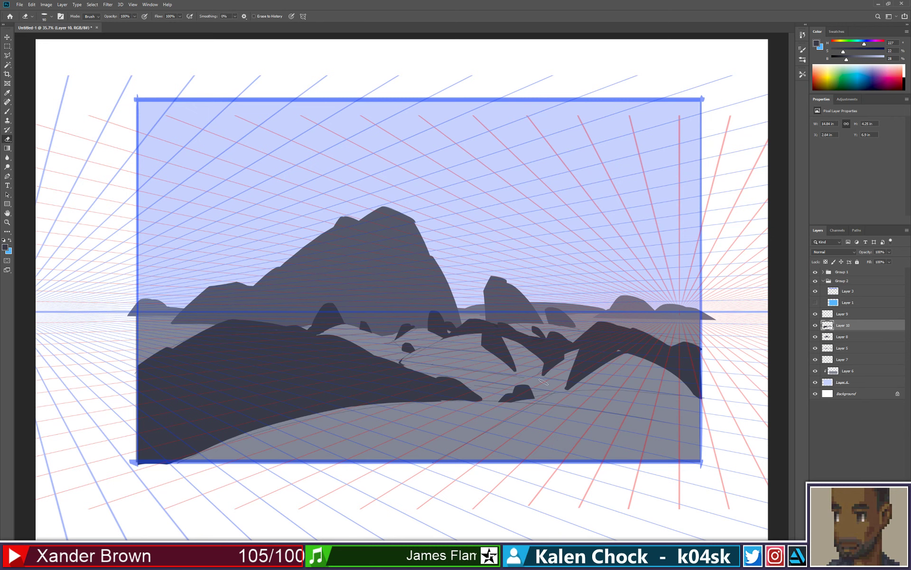
Step: Trim the central dark rock's pointed tip on Layer 10 and paint a small distant rock on Layer 8 in the mid-ground boulder's sampled grey
drag(543, 381, 567, 362)
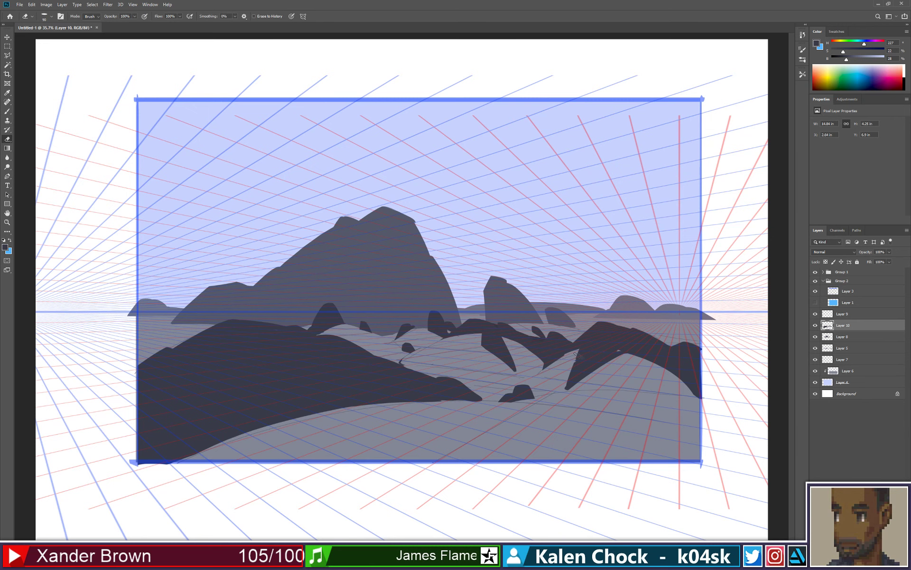
key(z)
mouse_move(566, 325)
mouse_down()
mouse_move(541, 330)
mouse_move(572, 297)
mouse_move(551, 313)
mouse_move(590, 306)
mouse_up()
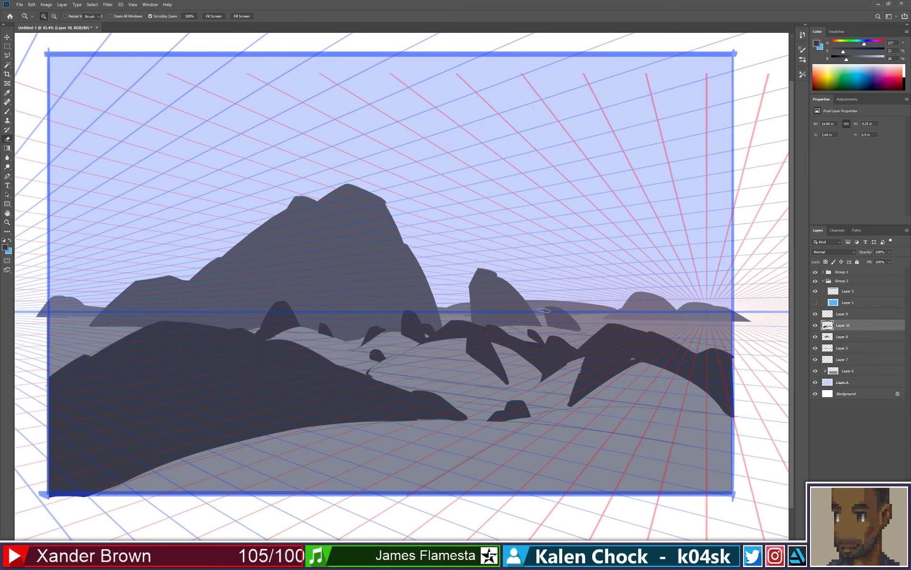
ctrl+click(525, 312)
key(b)
alt+click(501, 322)
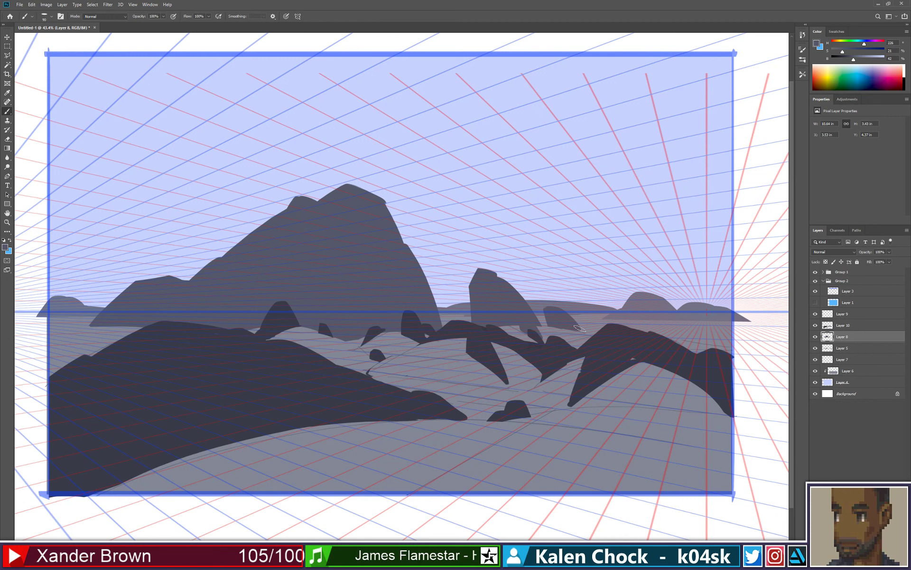
drag(579, 327, 598, 337)
key(ctrl+z)
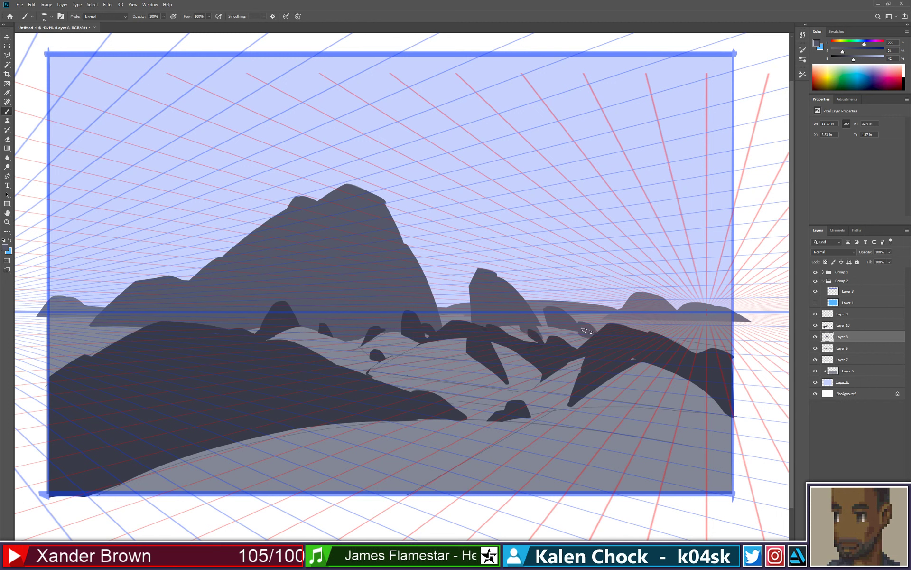
key(e)
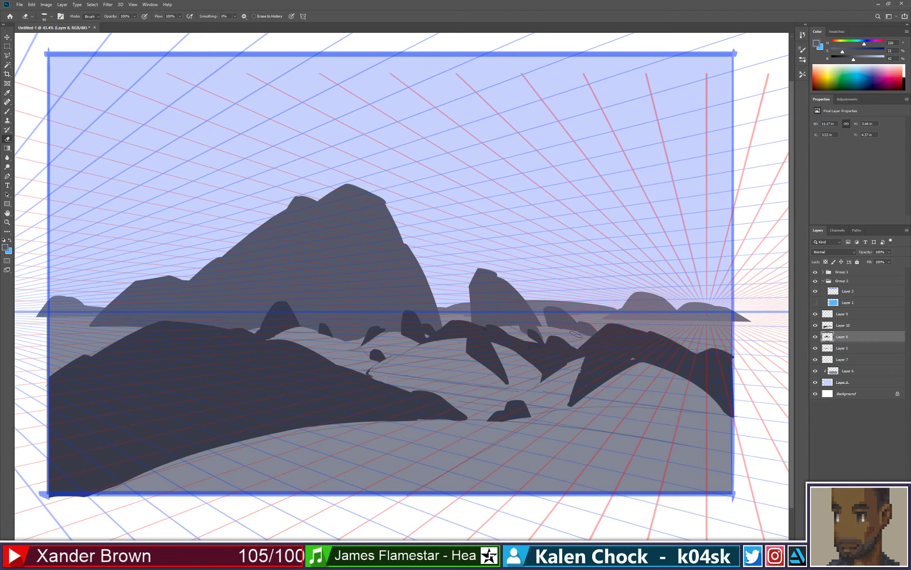
Step: On Layer 10, extend the left foreground hill down to the frame's bottom edge in its sampled dark tone, erasing the overflow below the frame
key(ctrl+space)
mouse_move(576, 335)
mouse_down()
mouse_move(587, 338)
mouse_move(570, 328)
mouse_up()
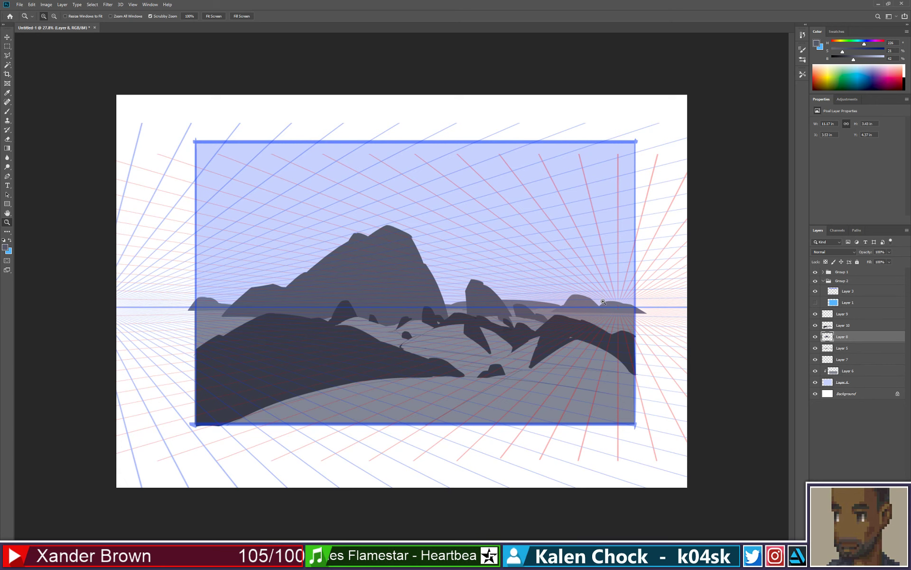
key(v)
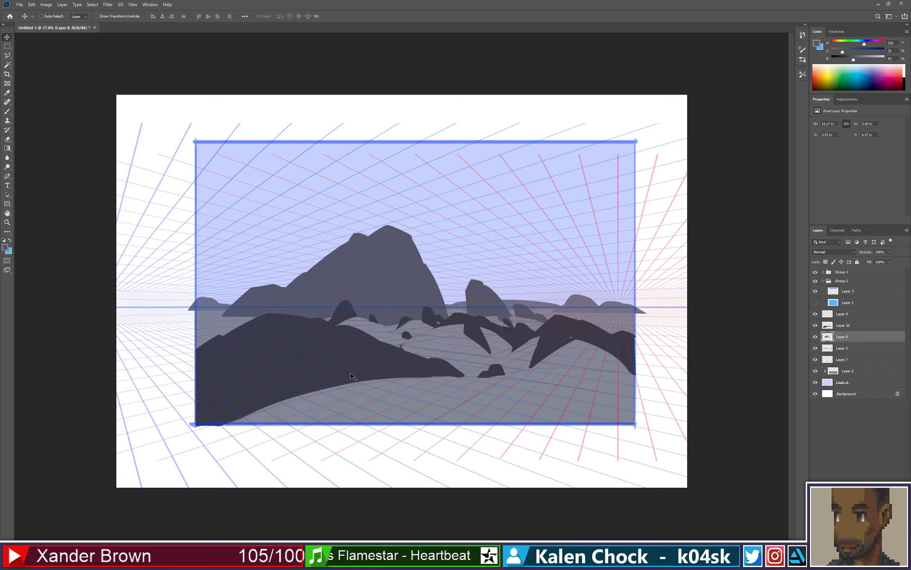
ctrl+click(344, 387)
key(b)
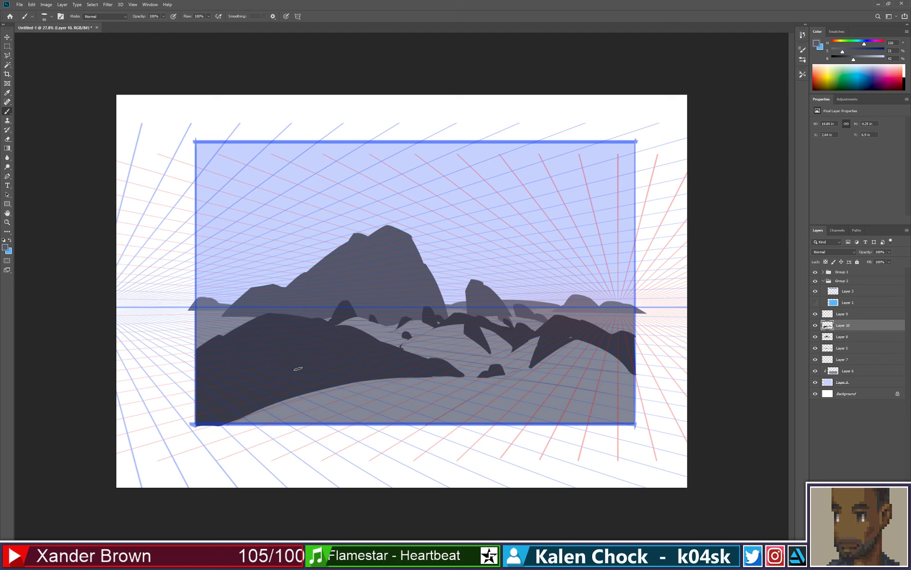
alt+click(264, 401)
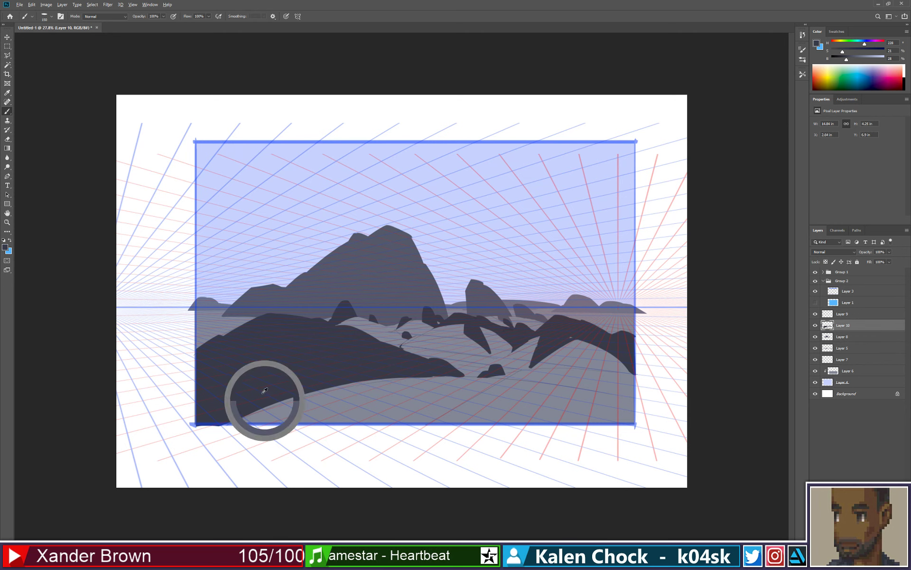
drag(298, 416, 287, 404)
key(ctrl+z)
drag(351, 431, 309, 390)
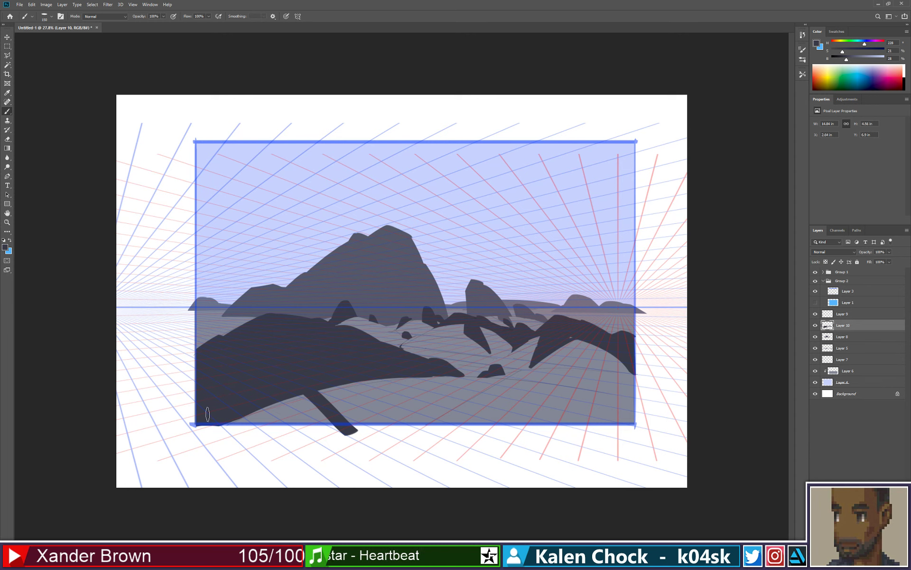
mouse_move(206, 420)
mouse_down()
mouse_move(311, 417)
mouse_move(283, 380)
mouse_move(283, 404)
mouse_move(267, 405)
mouse_move(293, 399)
mouse_move(329, 424)
mouse_move(279, 416)
mouse_move(305, 408)
mouse_move(336, 427)
mouse_move(276, 408)
mouse_up()
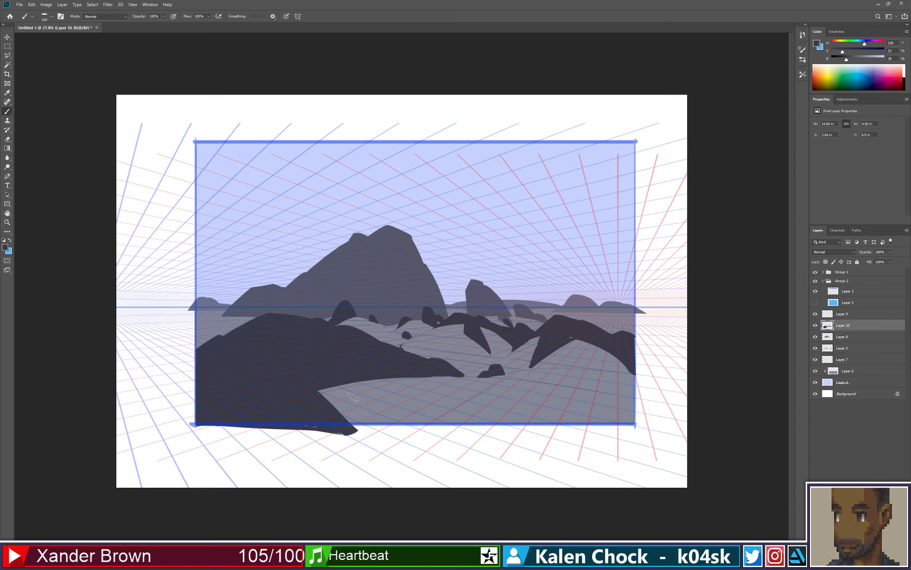
key(e)
mouse_move(362, 434)
mouse_down()
mouse_move(224, 440)
mouse_move(359, 428)
mouse_up()
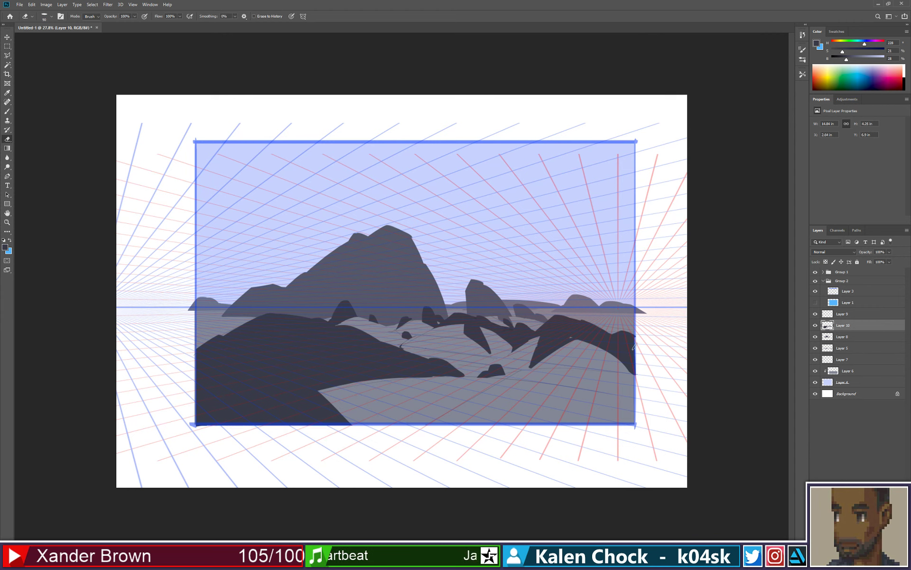
Step: Paint a tall dark peaked rock against the frame's right edge on Layer 10 and trim its base and outer side with the Eraser
key(b)
drag(572, 373, 616, 348)
key(ctrl+z)
drag(633, 302, 588, 367)
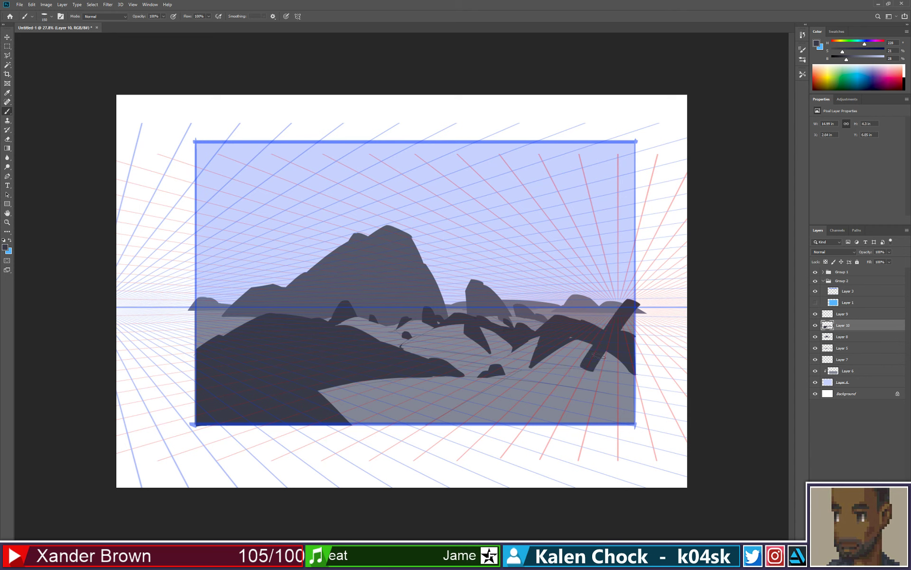
mouse_move(626, 312)
mouse_down()
mouse_move(627, 363)
mouse_move(630, 311)
mouse_move(624, 356)
mouse_move(604, 367)
mouse_move(620, 369)
mouse_move(609, 351)
mouse_move(604, 363)
mouse_move(627, 371)
mouse_move(627, 343)
mouse_move(635, 380)
mouse_up()
key(e)
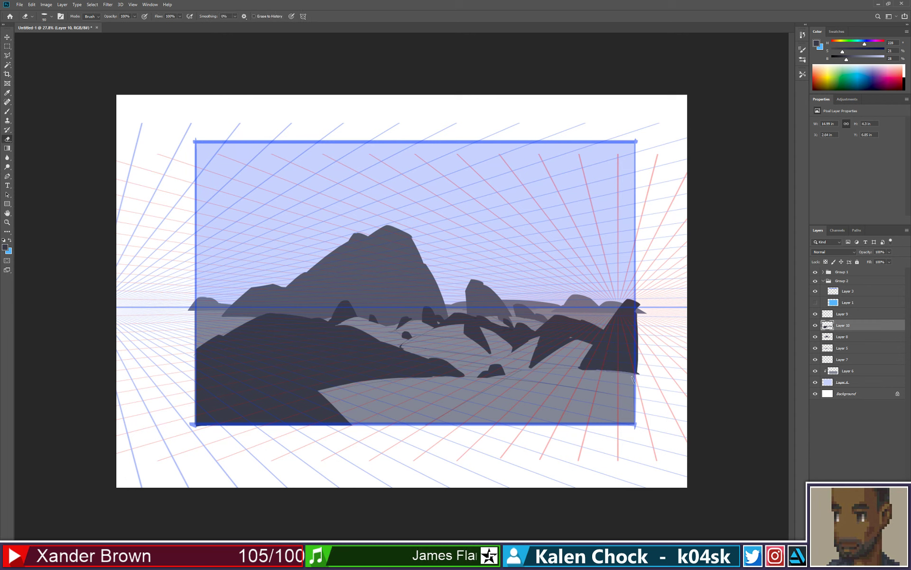
drag(568, 372, 661, 379)
drag(641, 314, 645, 365)
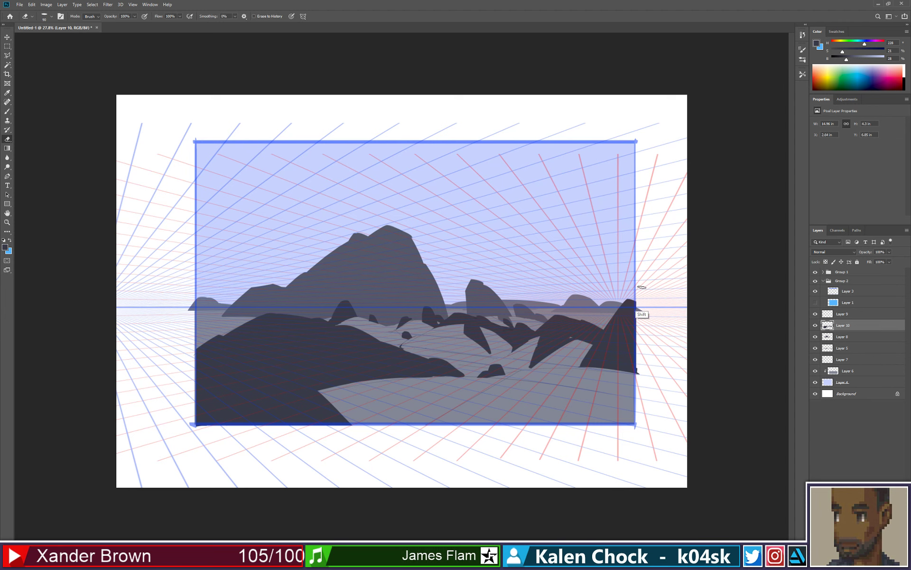
Step: Paint a large dark mound and a small adjoining rock in the lower-right foreground, and erase the parts spilling past the frame
key(v)
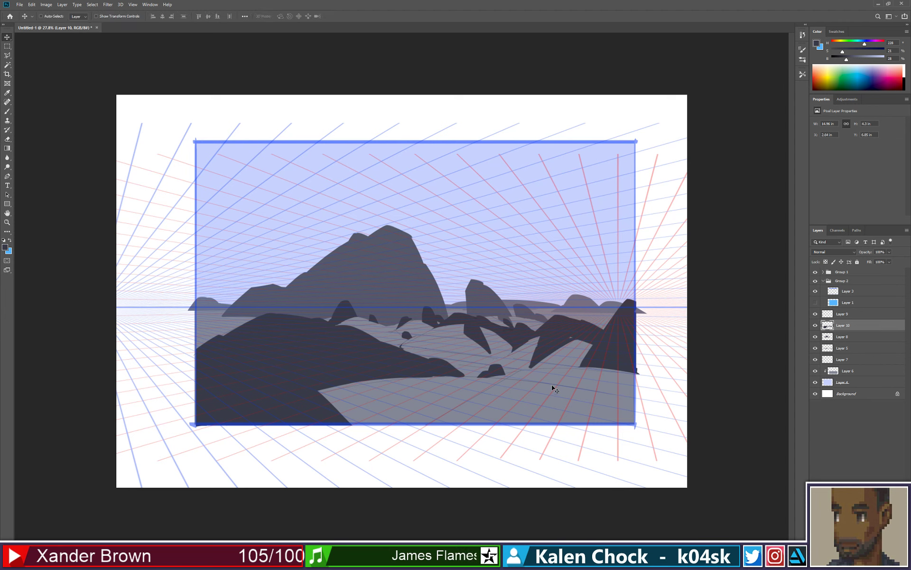
key(b)
drag(530, 382, 581, 417)
key(ctrl+z)
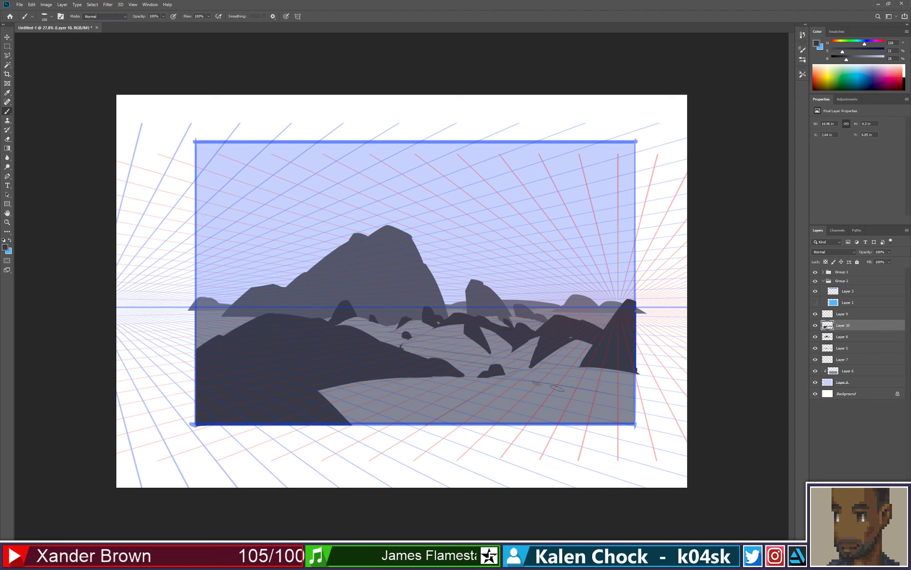
drag(531, 382, 610, 417)
key(ctrl+z)
drag(526, 384, 600, 419)
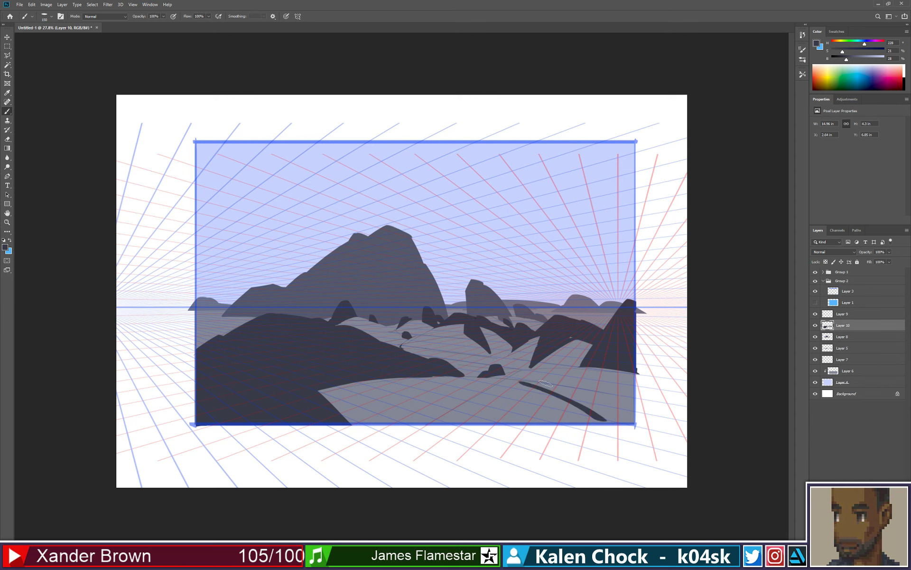
mouse_move(522, 383)
mouse_down()
mouse_move(591, 353)
mouse_move(610, 412)
mouse_up()
mouse_move(562, 370)
mouse_down()
mouse_move(543, 385)
mouse_move(575, 366)
mouse_move(585, 375)
mouse_up()
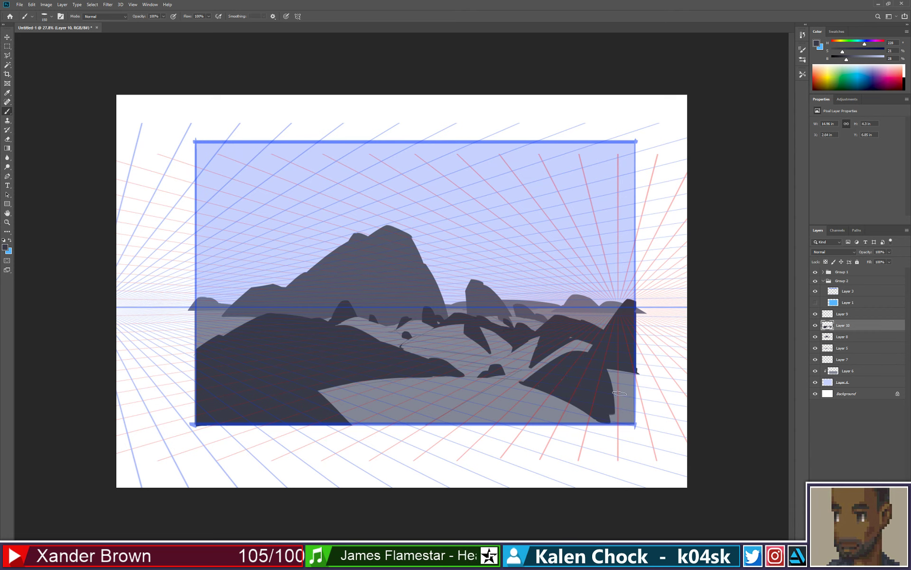
drag(619, 388, 631, 402)
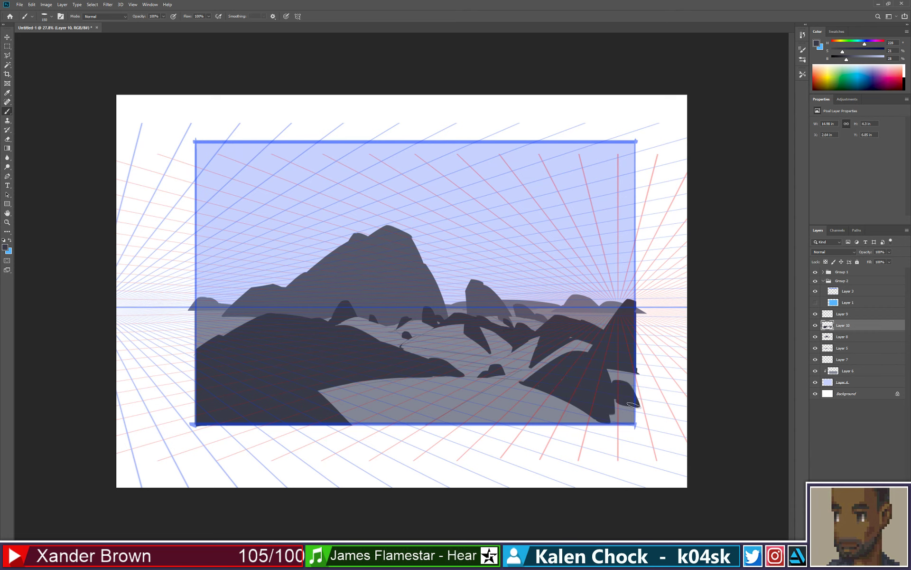
key(e)
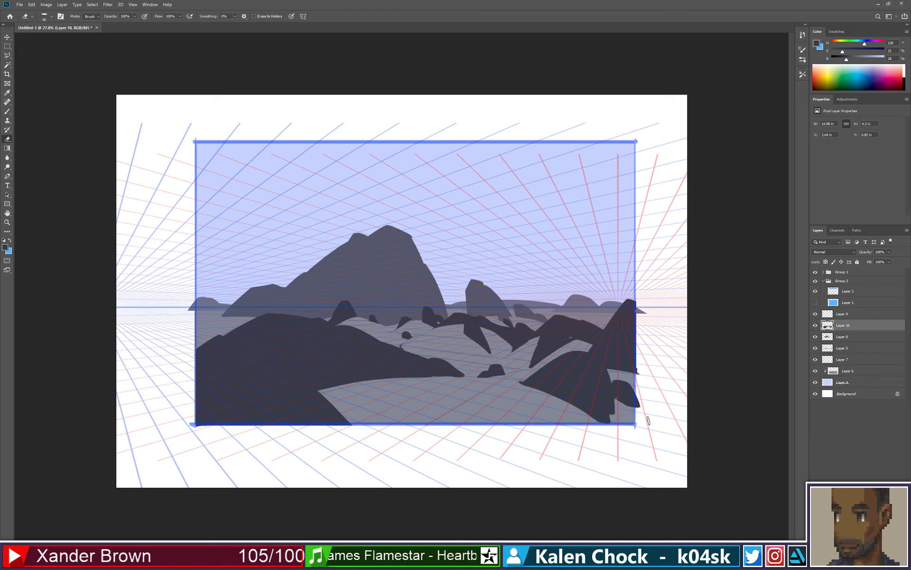
mouse_move(616, 398)
mouse_down()
mouse_move(641, 411)
mouse_move(642, 269)
mouse_up()
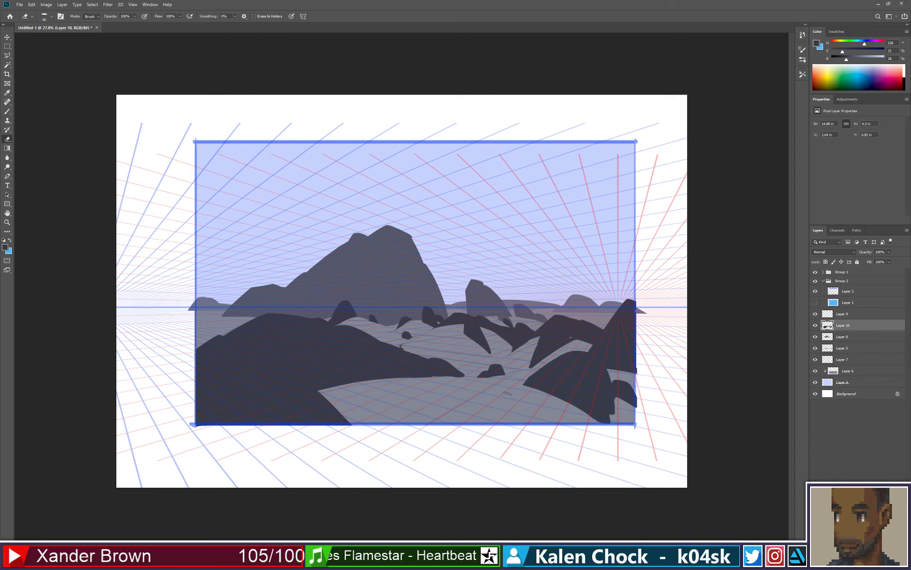
Step: Paint small dark rocks in the gap above the right foreground mound and connect them to the central boulder with a thin ground strip
key(b)
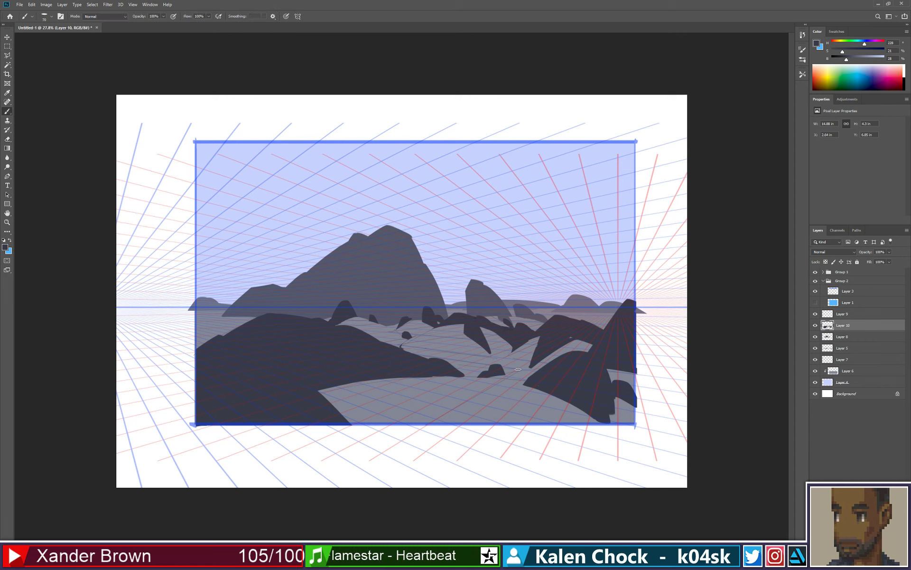
mouse_move(518, 369)
mouse_down()
mouse_move(532, 356)
mouse_move(523, 369)
mouse_up()
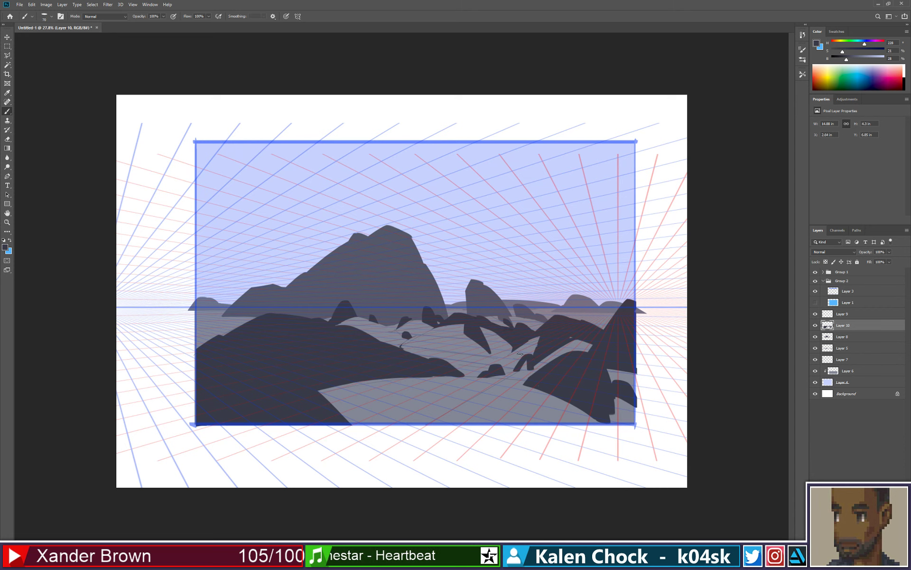
drag(502, 374, 526, 368)
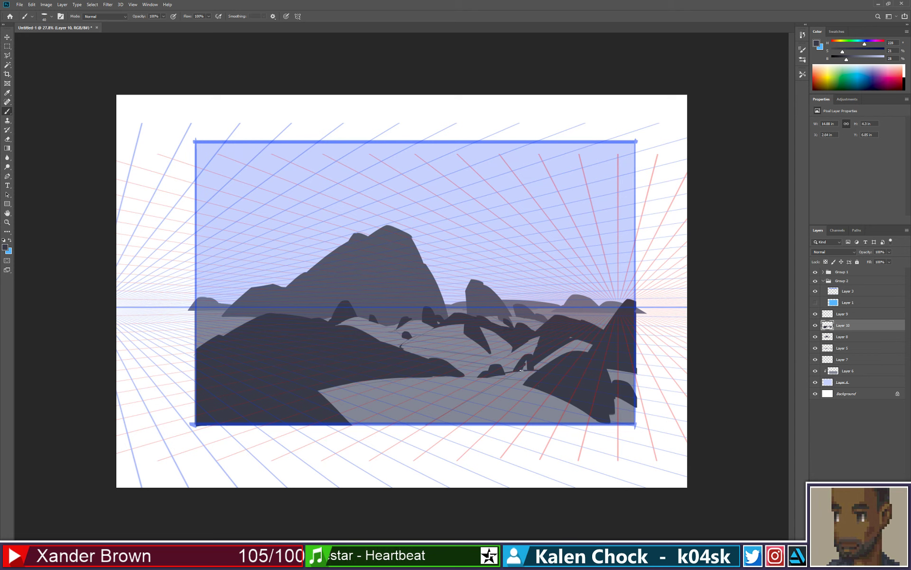
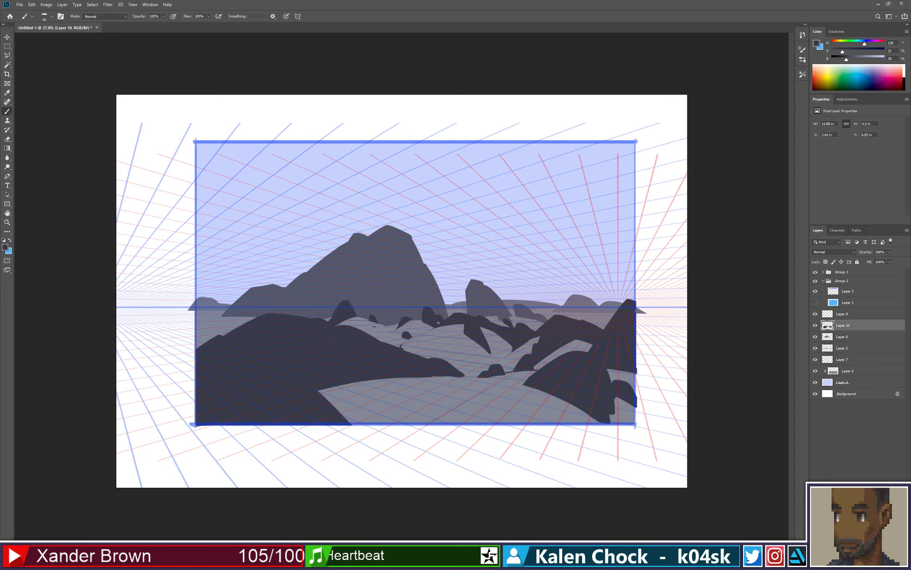
Step: Paint a thin dark line down to the small central rock, and erase the stray crevice strokes beneath that rock
key(z)
mouse_move(370, 324)
mouse_down()
mouse_move(348, 326)
mouse_move(383, 323)
mouse_up()
key(b)
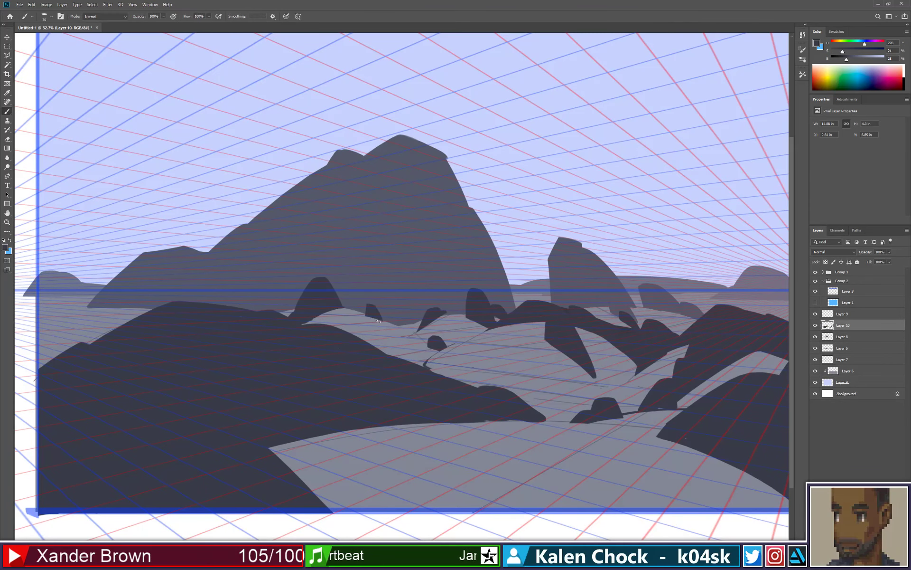
drag(394, 324, 434, 346)
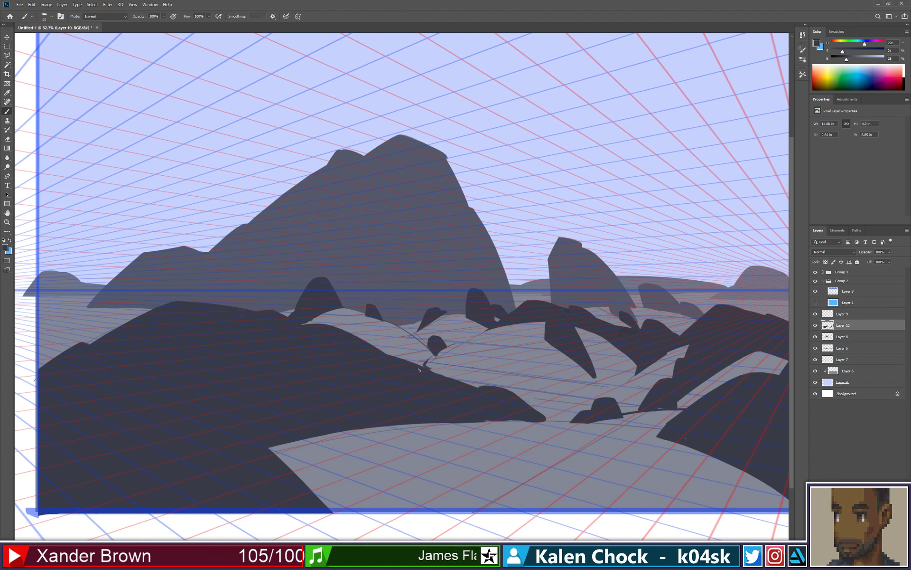
drag(424, 364, 458, 342)
key(e)
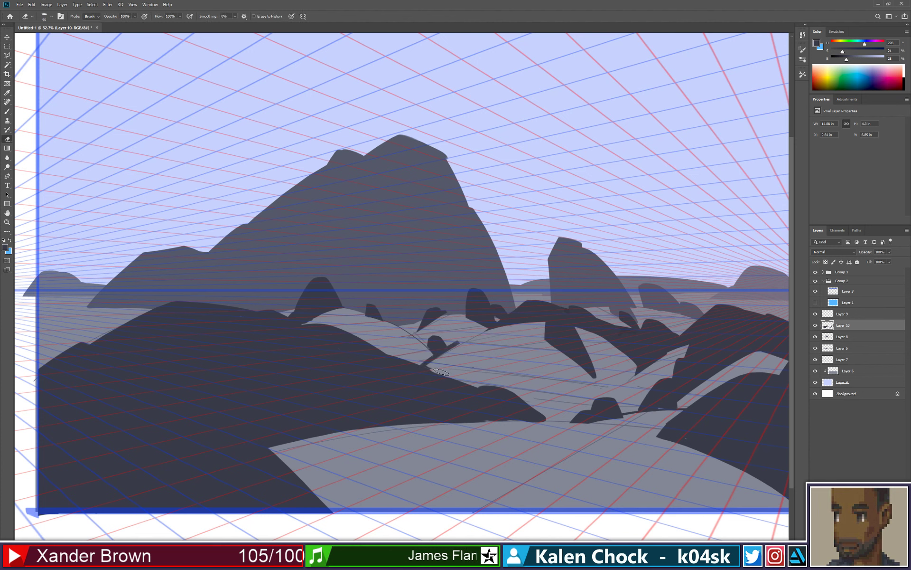
mouse_move(458, 356)
mouse_down()
mouse_move(449, 347)
mouse_move(475, 340)
mouse_move(434, 366)
mouse_move(440, 371)
mouse_up()
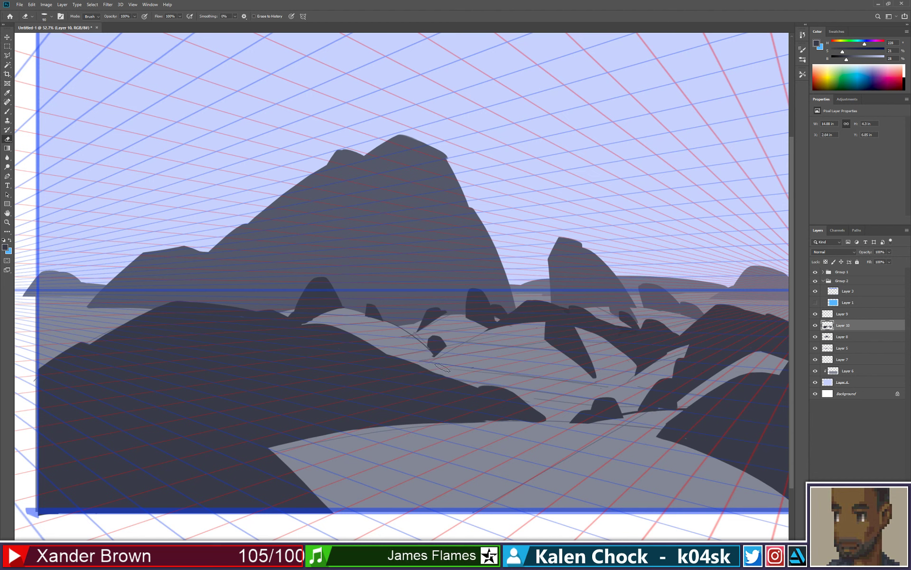
Step: Make the small central rock more angular, and add small dark rocks along the thin line and beside the left hill's crest
key(b)
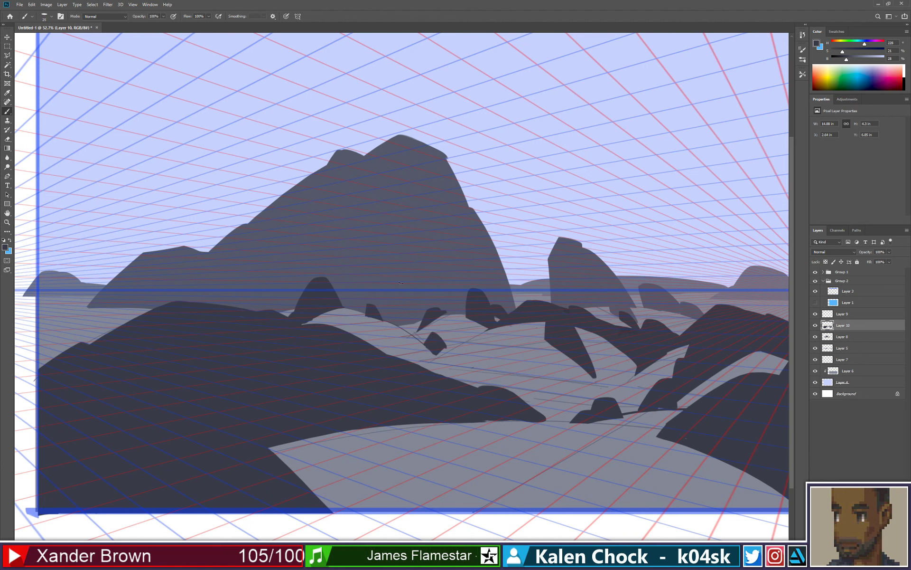
drag(398, 325, 404, 329)
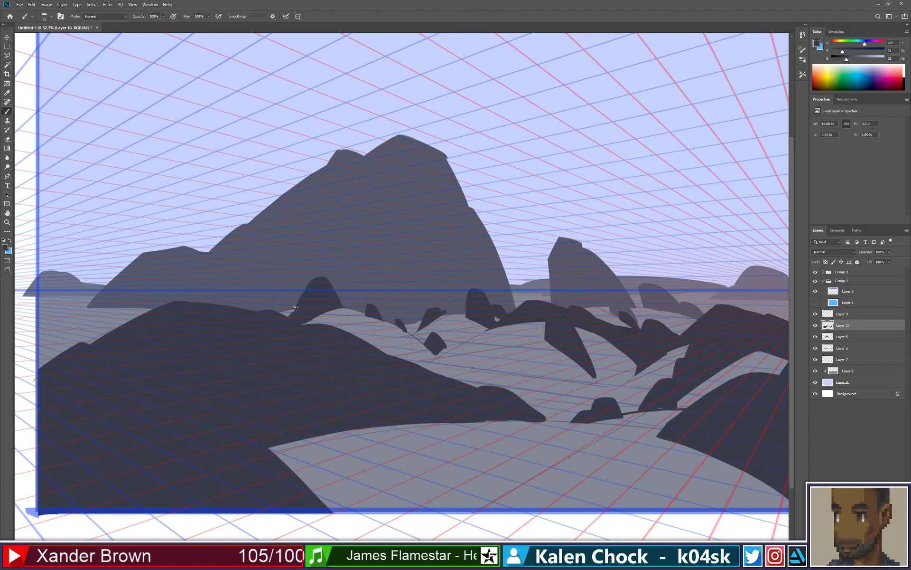
drag(288, 311, 292, 308)
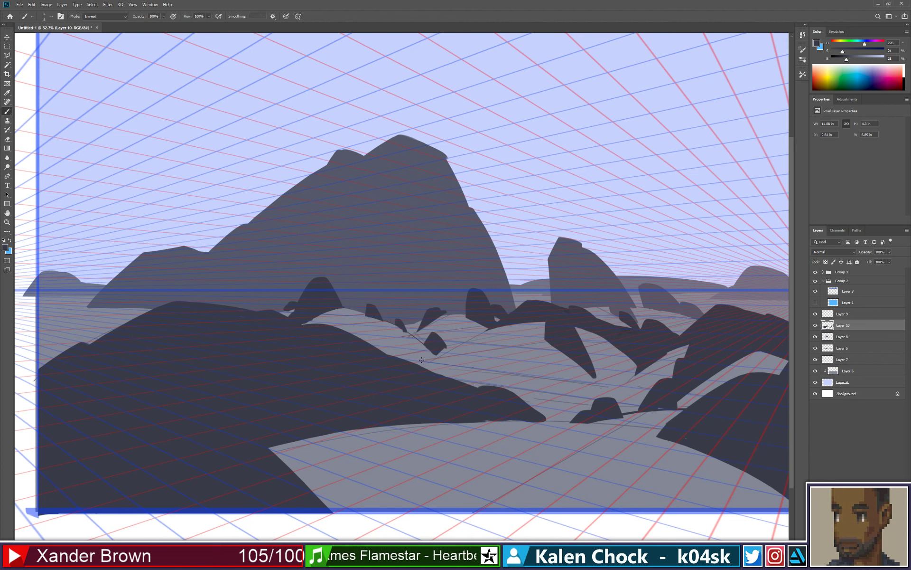
drag(422, 364, 476, 333)
key(ctrl+z)
drag(423, 366, 493, 335)
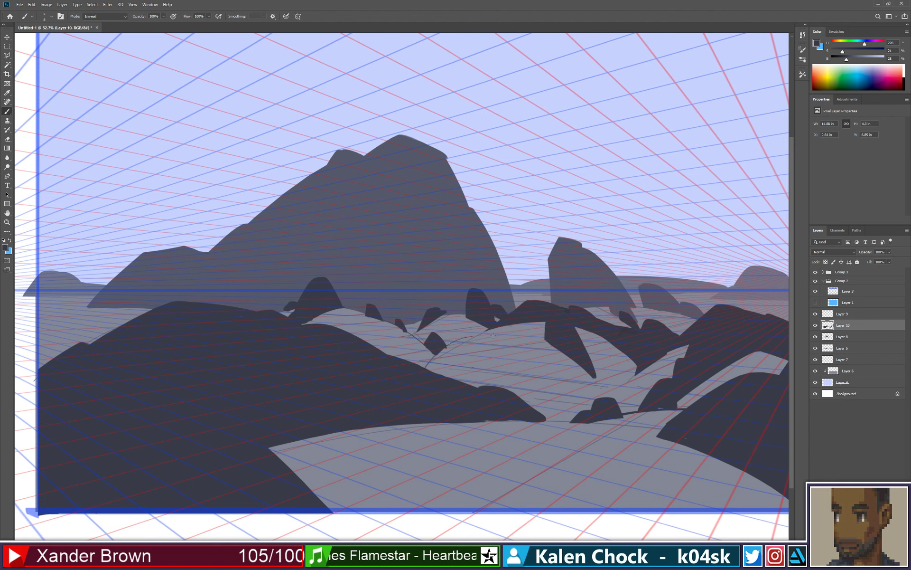
key(ctrl+z)
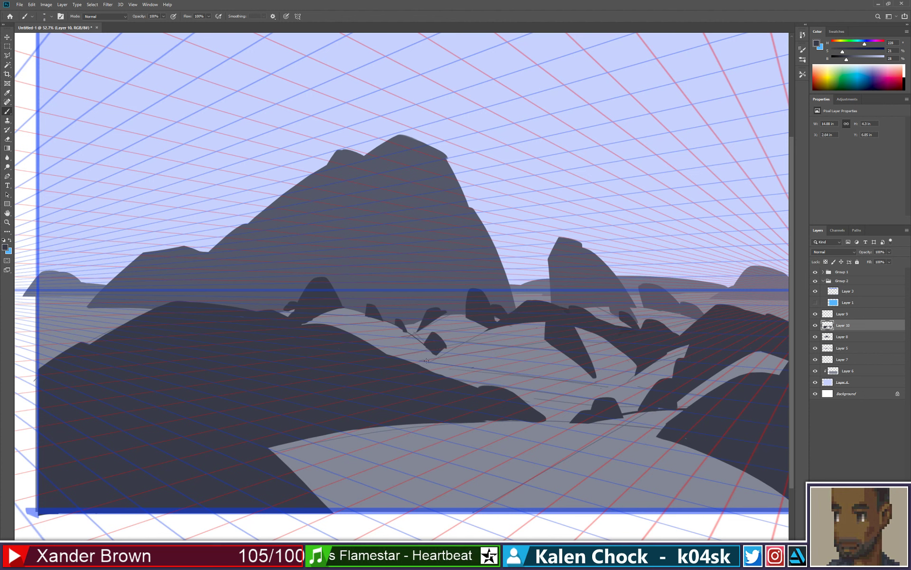
Step: Paint a thin dark line from below the small central rock up toward the boulders, and erase its lower part and the rock's lower tip
mouse_move(426, 361)
mouse_down()
mouse_move(484, 327)
mouse_move(439, 366)
mouse_move(485, 328)
mouse_up()
key(ctrl+z)
key(ctrl+z)
drag(426, 369, 493, 329)
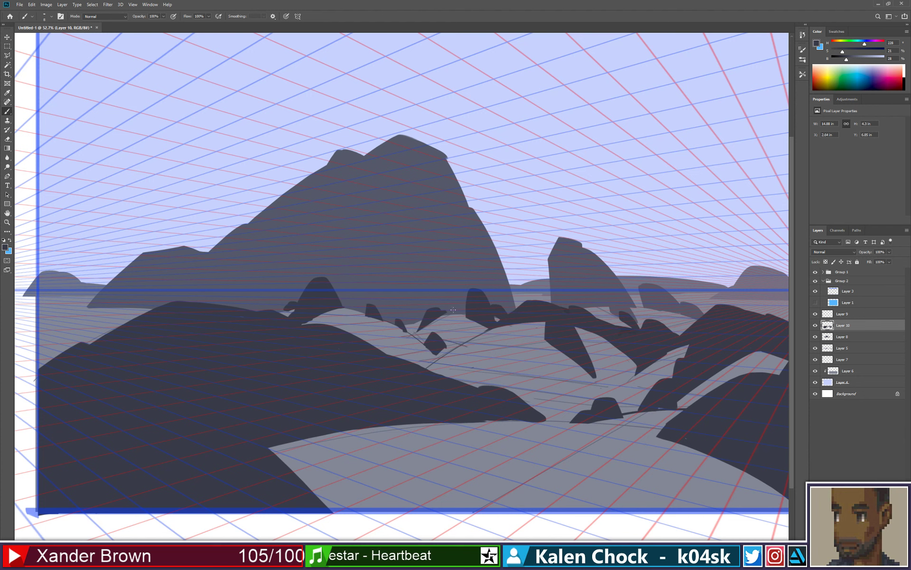
key(e)
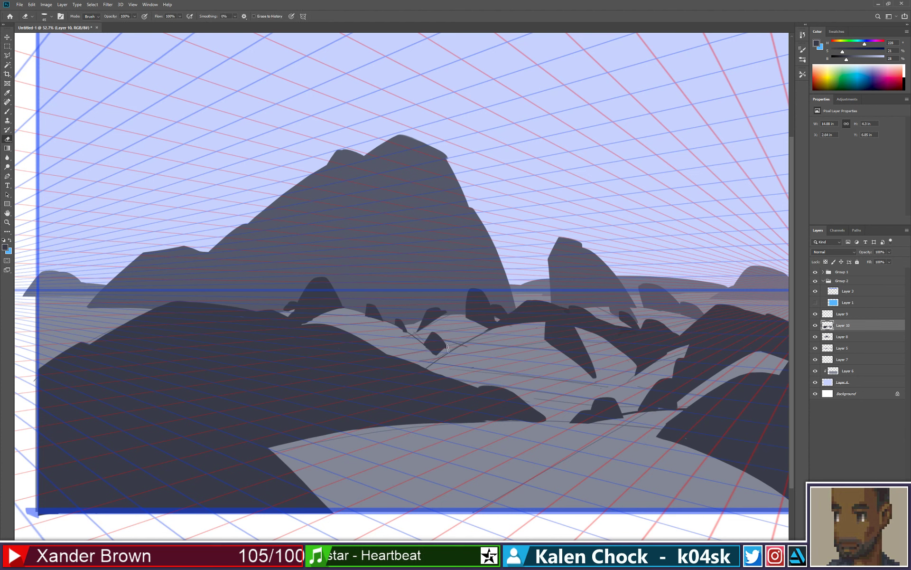
mouse_move(447, 348)
mouse_down()
mouse_move(430, 363)
mouse_move(473, 349)
mouse_up()
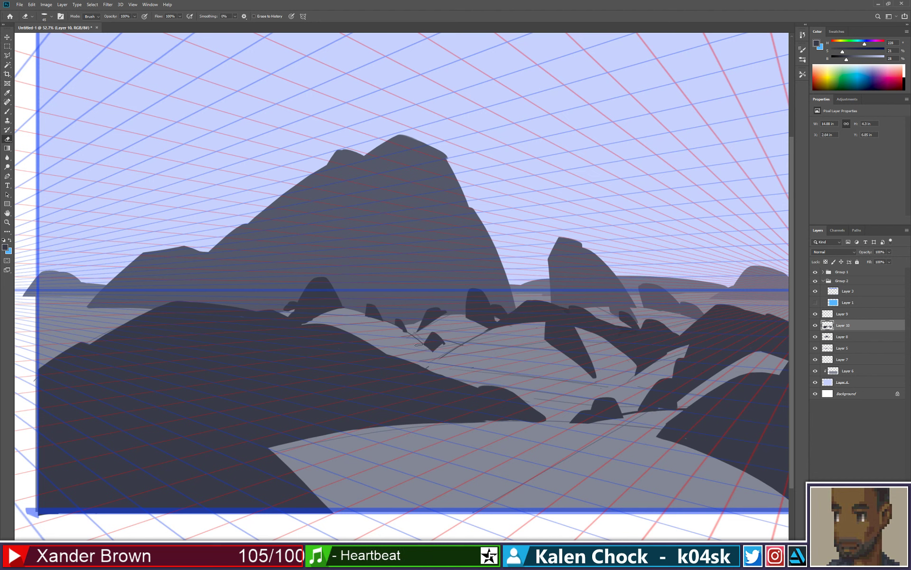
Step: Paint a tiny dark rock just right of the small central rock, resting on the thin line
key(b)
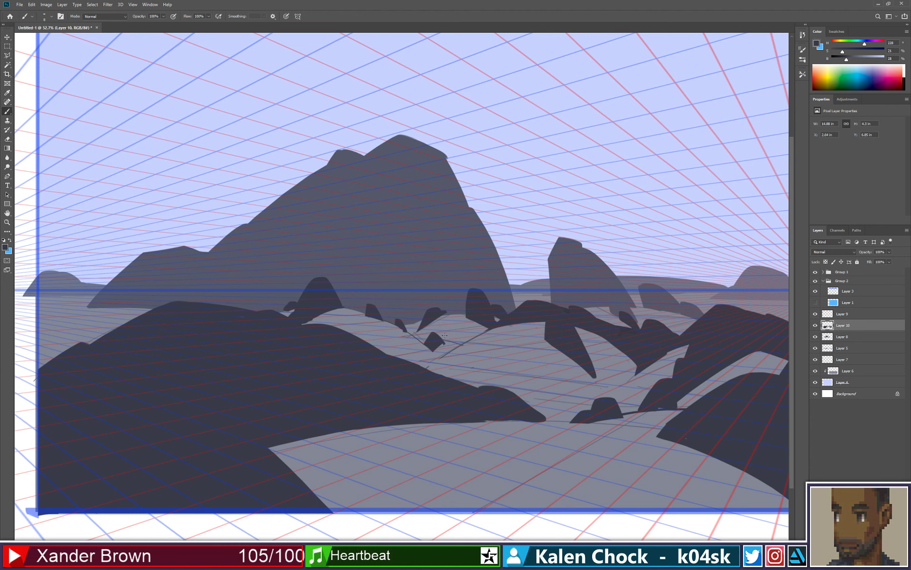
key(bracketright)
drag(446, 340, 451, 343)
key(e)
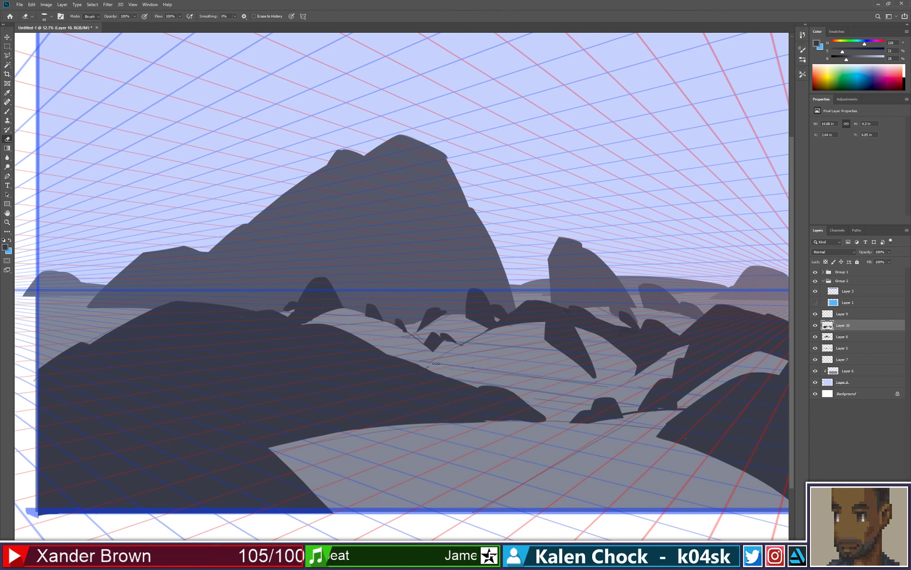
Step: Paint an angular dark rock below the central boulder, joining it to the neighbouring ridge, and erase its edges into a cleaner shape
key(b)
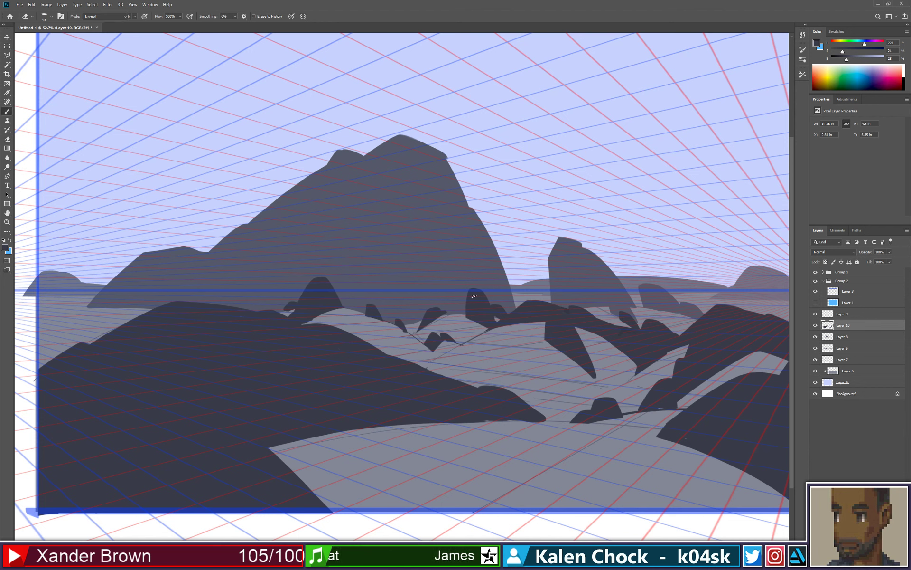
key(bracketright)
key(bracketright)
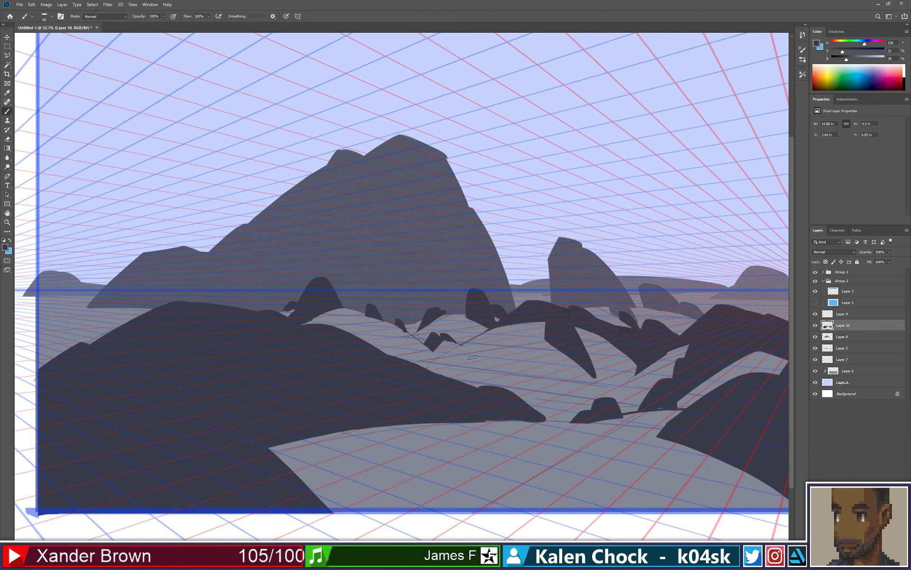
mouse_move(470, 360)
mouse_down()
mouse_move(487, 351)
mouse_move(484, 333)
mouse_move(469, 361)
mouse_up()
drag(508, 324, 504, 328)
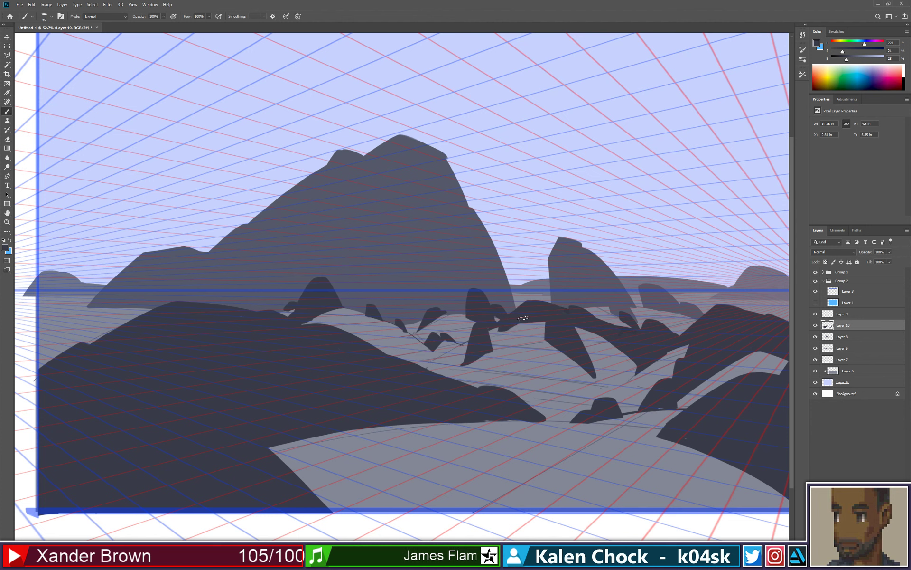
key(e)
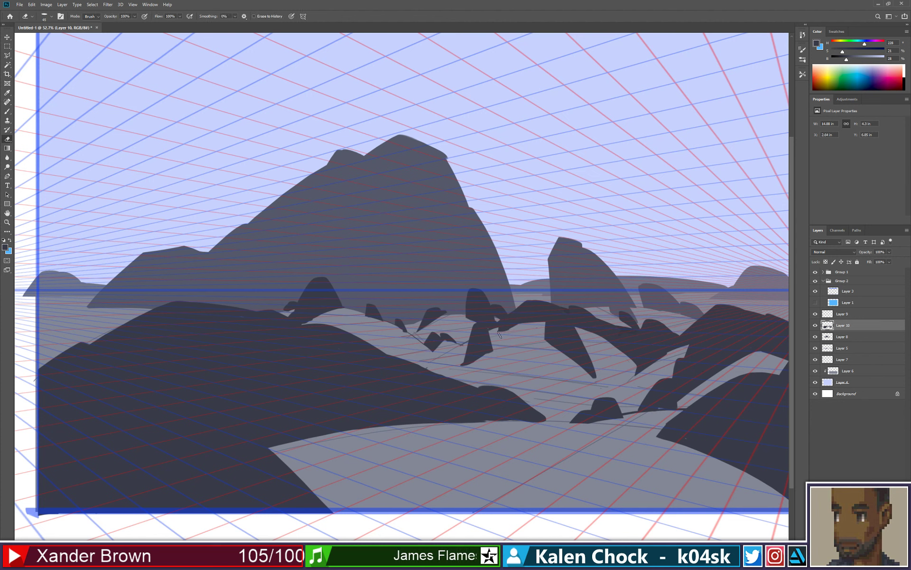
drag(505, 330, 531, 324)
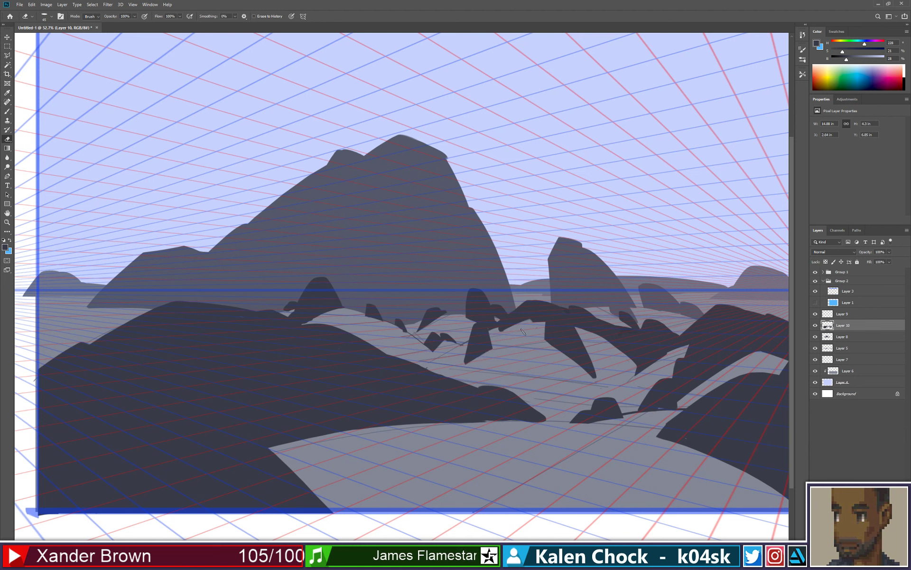
key(b)
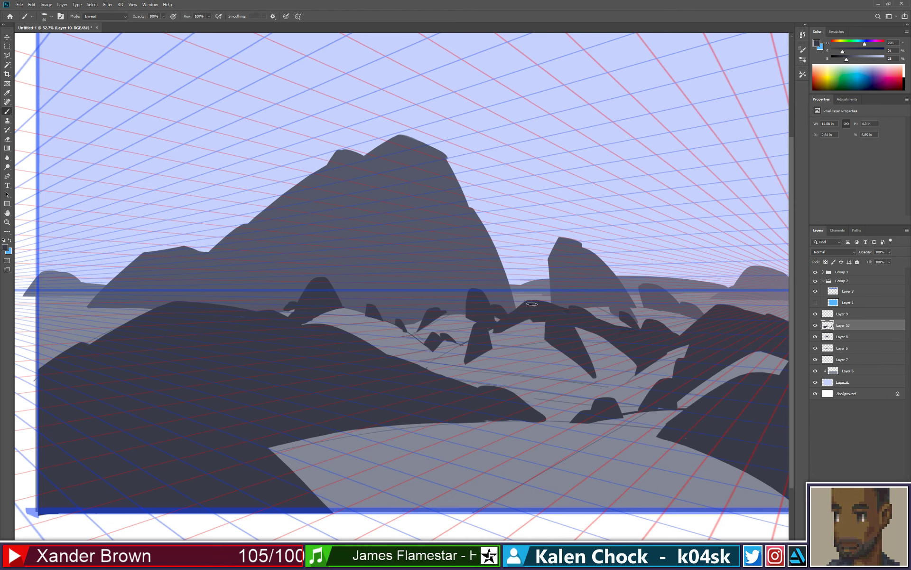
Step: On the large mountain's layer, paint a rock in the mountain's sampled grey behind the left hill at the frame's edge
key(z)
mouse_move(533, 296)
mouse_down()
mouse_move(478, 296)
mouse_move(507, 270)
mouse_up()
drag(415, 293, 414, 305)
key(b)
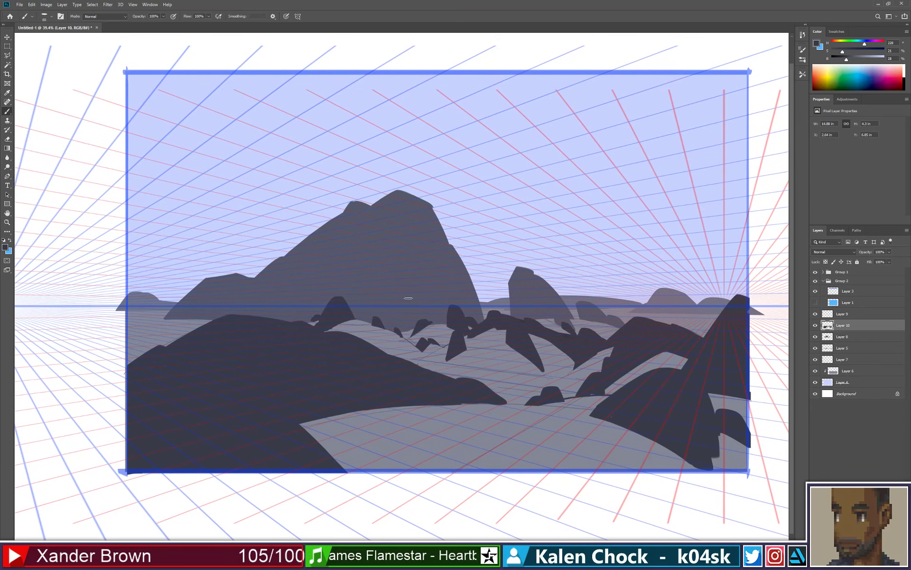
key(v)
ctrl+click(209, 316)
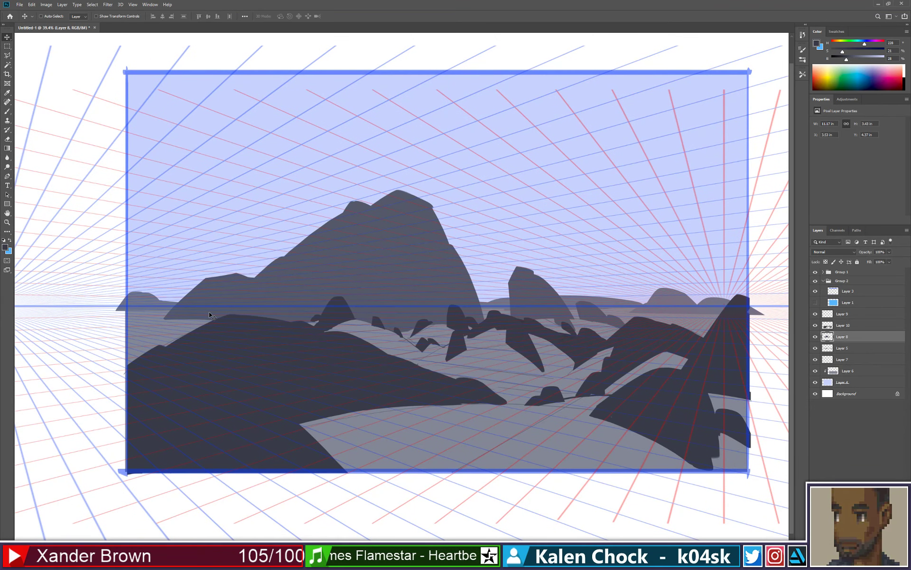
key(b)
alt+click(206, 312)
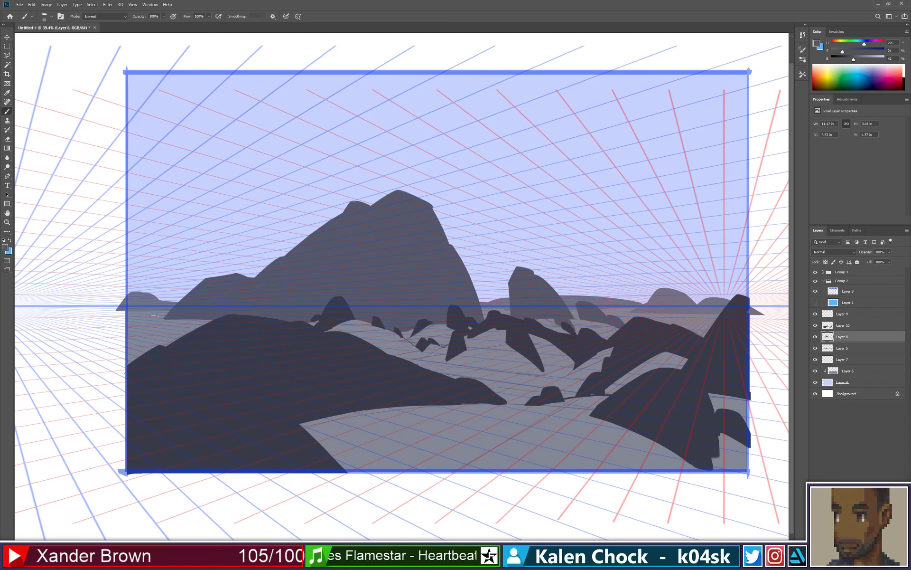
mouse_move(131, 308)
mouse_down()
mouse_move(163, 342)
mouse_move(144, 311)
mouse_move(127, 367)
mouse_move(132, 356)
mouse_move(163, 347)
mouse_move(144, 309)
mouse_move(180, 350)
mouse_up()
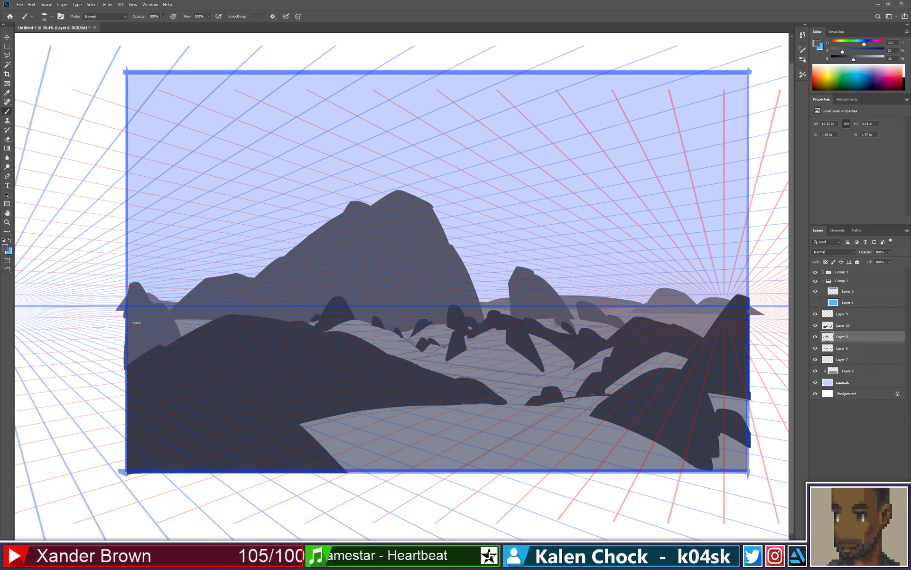
drag(137, 322, 152, 303)
Step: Extend the far-left grey rock up to the frame's edge, and erase the paint spilling past the frame
key(e)
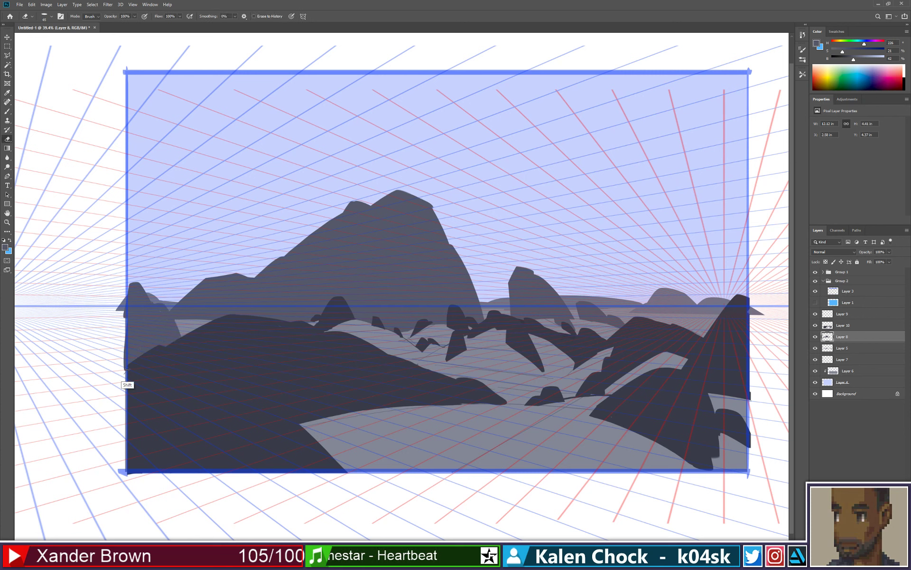
mouse_move(124, 378)
mouse_down()
mouse_move(122, 263)
mouse_move(121, 356)
mouse_up()
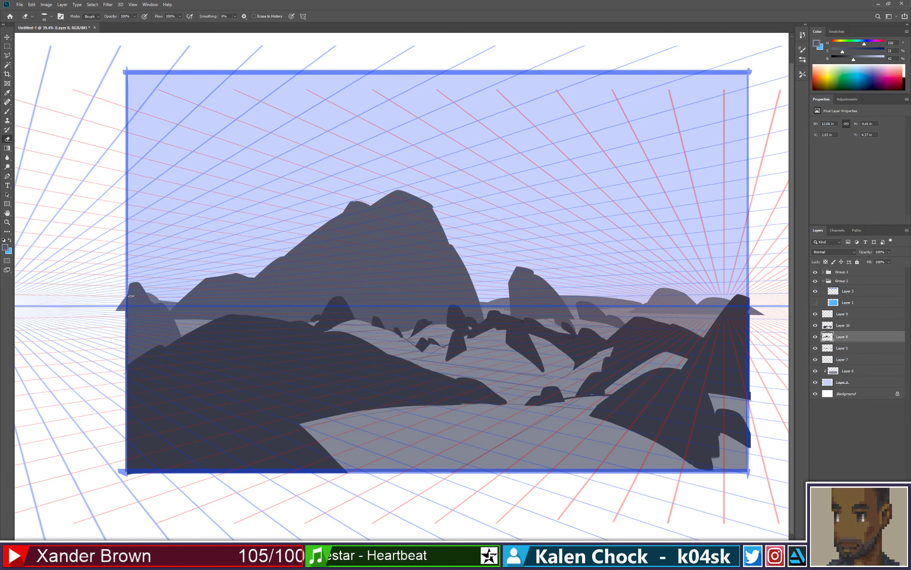
key(b)
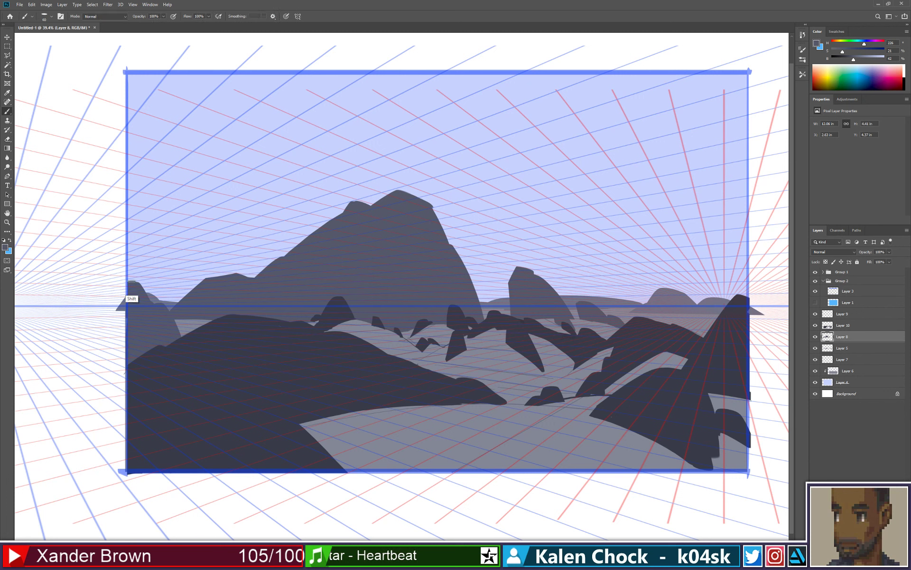
mouse_move(127, 276)
mouse_down()
mouse_move(147, 302)
mouse_move(128, 277)
mouse_move(127, 335)
mouse_up()
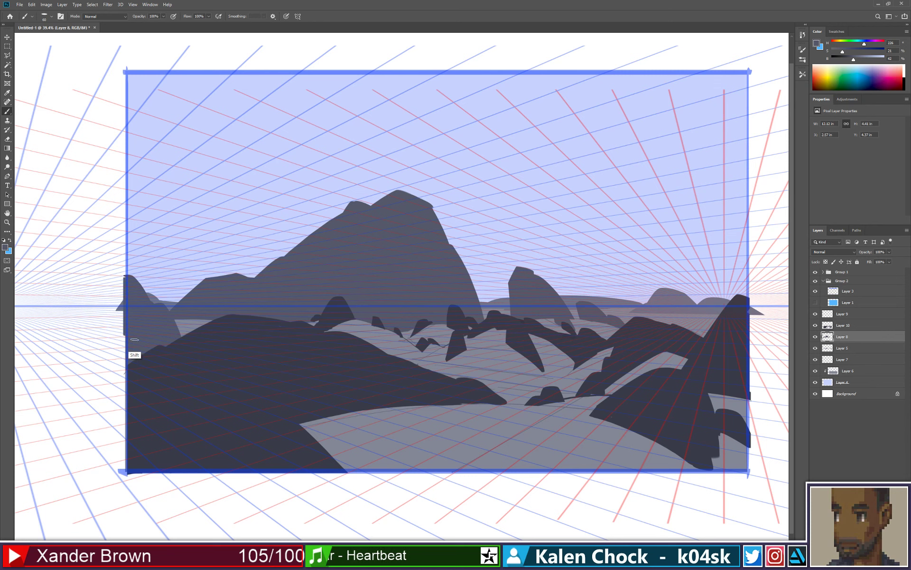
key(e)
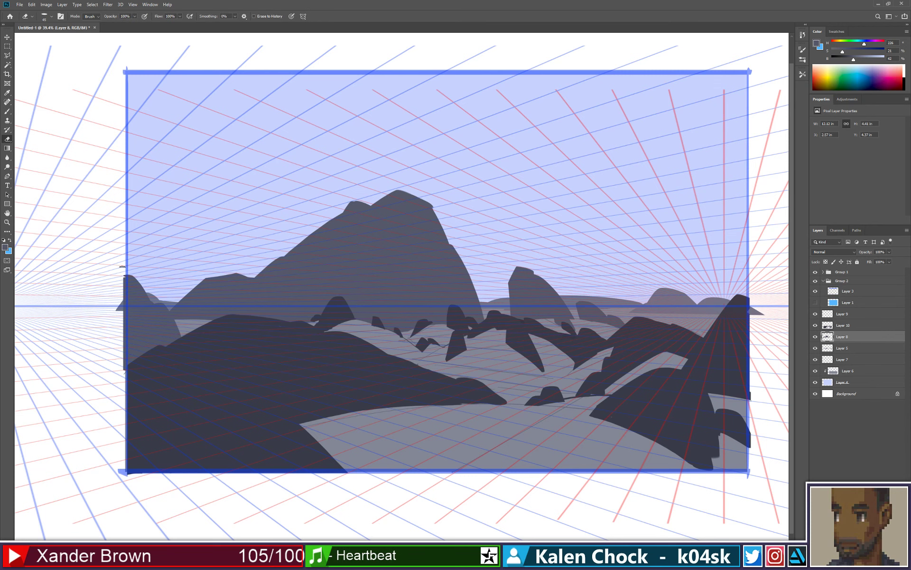
drag(122, 267, 126, 377)
key(z)
alt+click(402, 288)
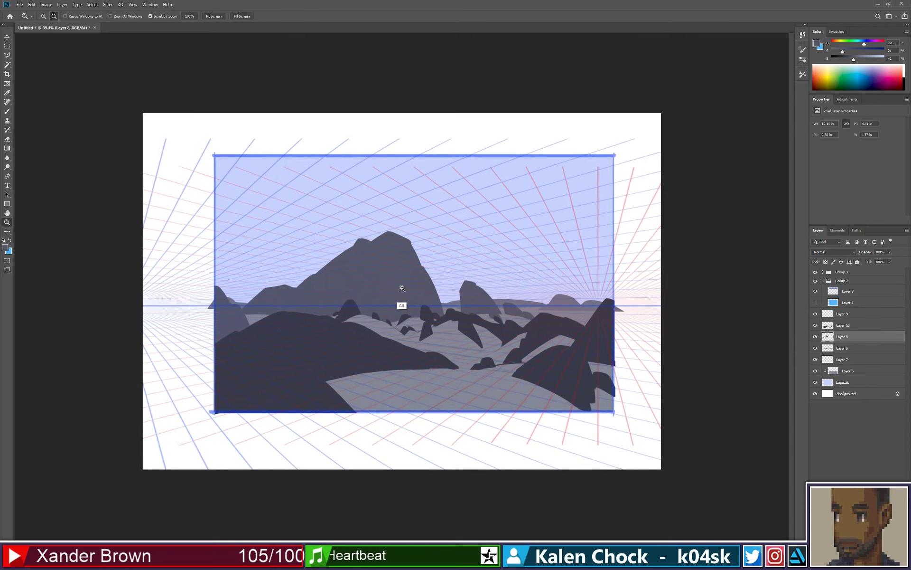
drag(402, 288, 439, 232)
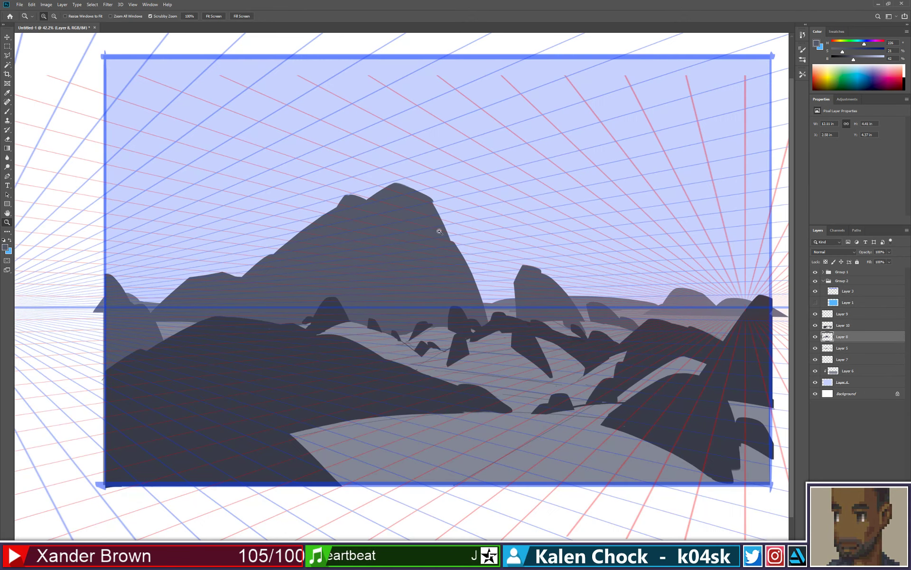
key(v)
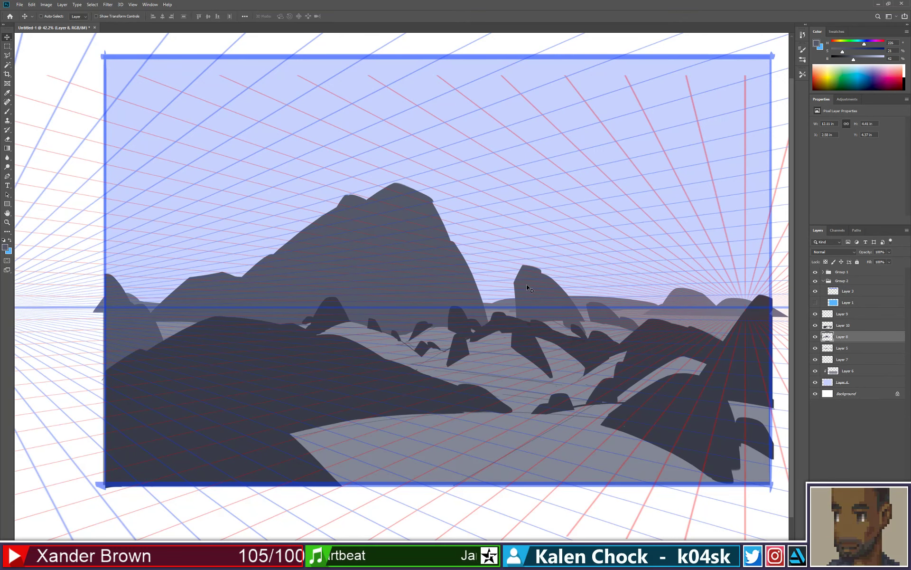
ctrl+click(526, 285)
key(b)
mouse_move(515, 320)
mouse_down()
mouse_move(515, 260)
mouse_move(516, 309)
mouse_up()
key(ctrl+z)
key(ctrl+z)
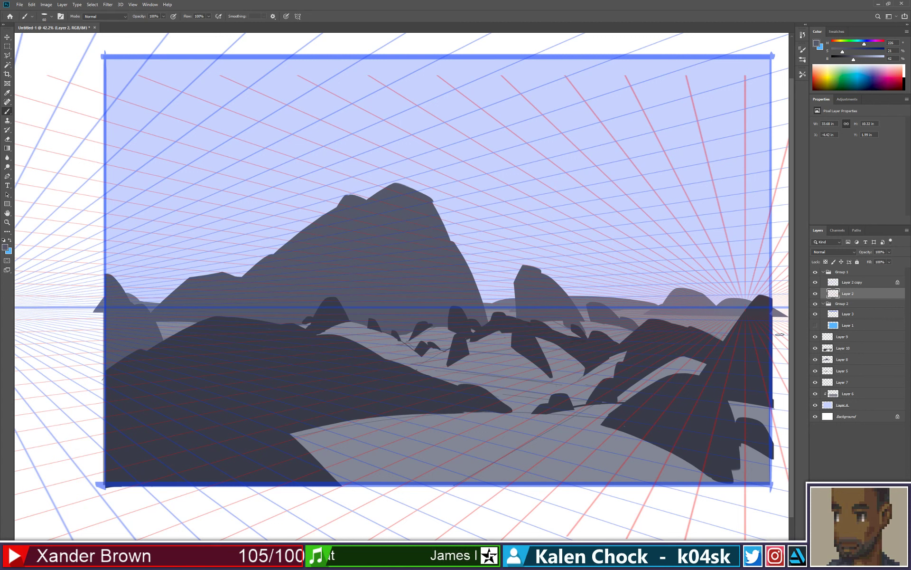
Step: On the large mountain's layer, widen the standing rock right of the mountain and raise its peak with mid-grey strokes
key(v)
ctrl+click(450, 263)
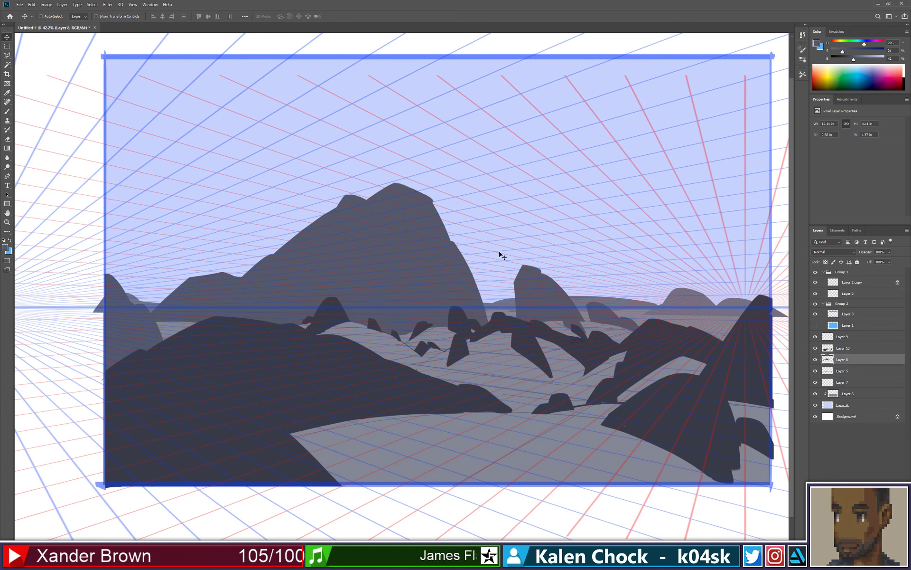
key(b)
drag(514, 273, 510, 315)
key(])
shift+click(515, 259)
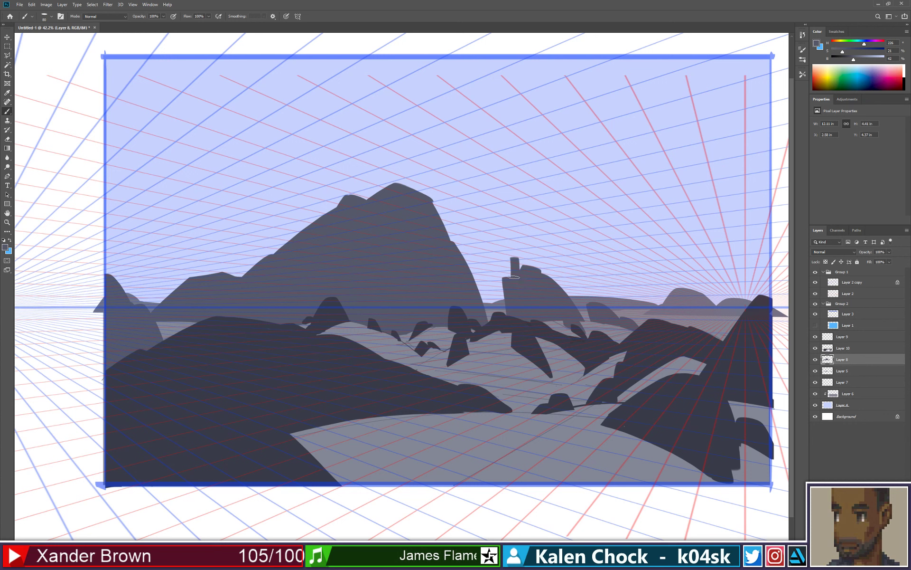
key(ctrl+z)
drag(514, 277, 514, 313)
mouse_move(519, 254)
mouse_down()
mouse_move(528, 272)
mouse_move(522, 264)
mouse_move(520, 278)
mouse_move(526, 253)
mouse_move(537, 269)
mouse_move(527, 253)
mouse_move(565, 289)
mouse_move(577, 321)
mouse_move(566, 287)
mouse_move(546, 269)
mouse_move(576, 315)
mouse_move(555, 276)
mouse_up()
key(ctrl+z)
Step: Erase along the standing rock's left edge to form a step, and repaint its left side and rounded peak
key(e)
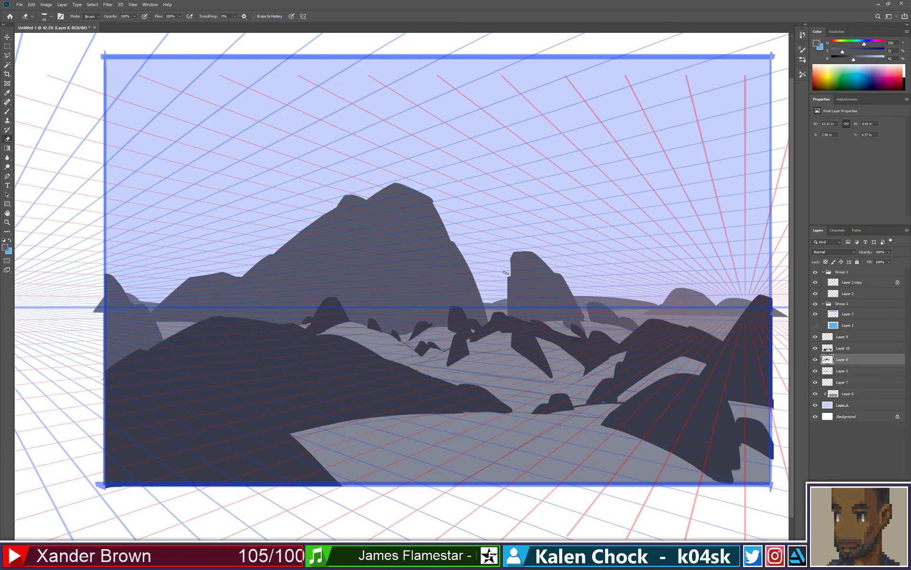
mouse_move(503, 290)
mouse_down()
mouse_move(514, 229)
mouse_move(505, 289)
mouse_up()
key(b)
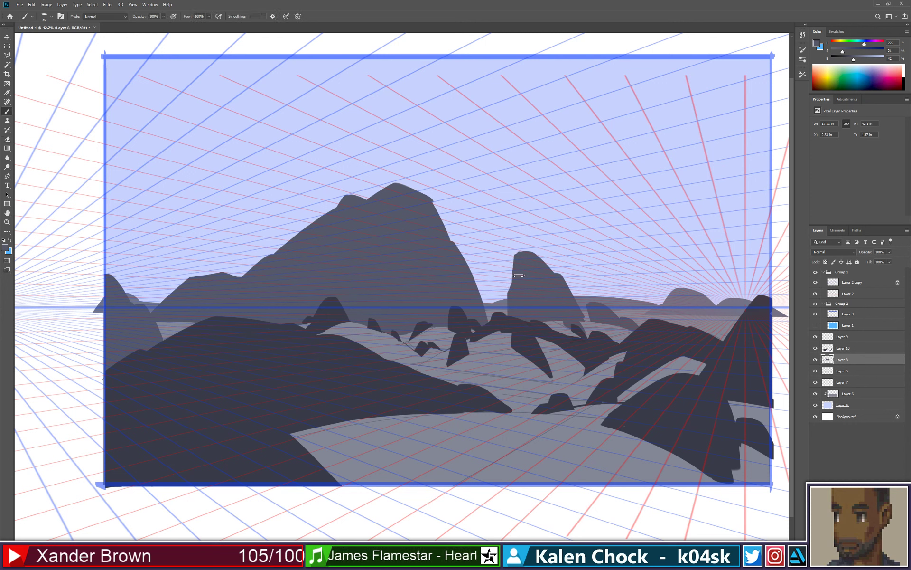
drag(514, 289, 513, 316)
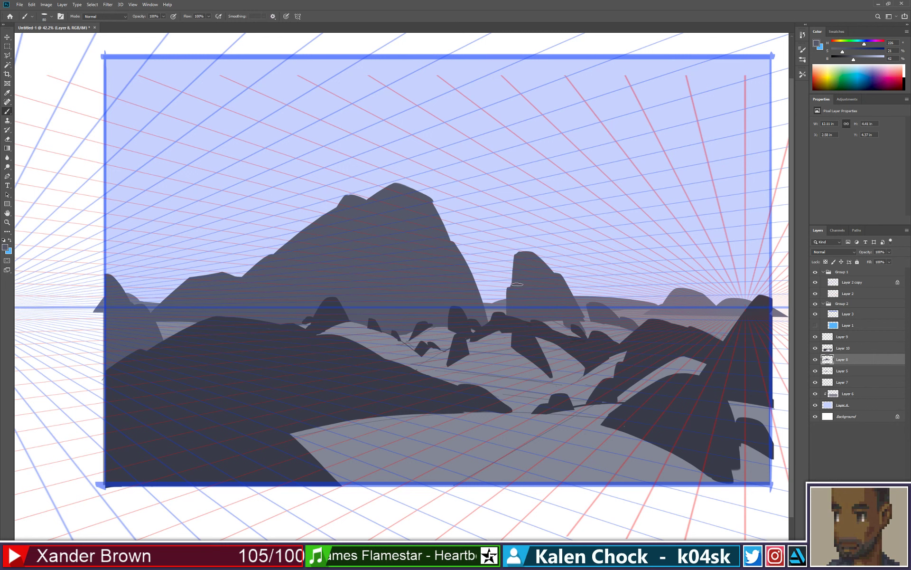
drag(519, 255, 518, 306)
drag(521, 257, 538, 273)
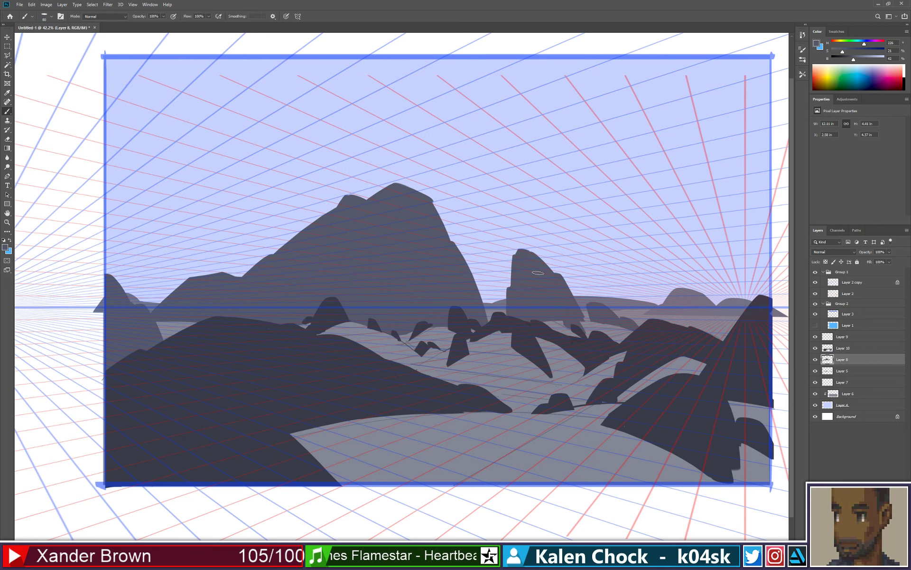
Step: On a new layer above the large mountain's layer, paint vertical tower blocks of differing heights on the main peak in a lighter grey-blue
mouse_move(439, 214)
mouse_down()
mouse_move(397, 215)
mouse_move(419, 204)
mouse_move(430, 211)
mouse_up()
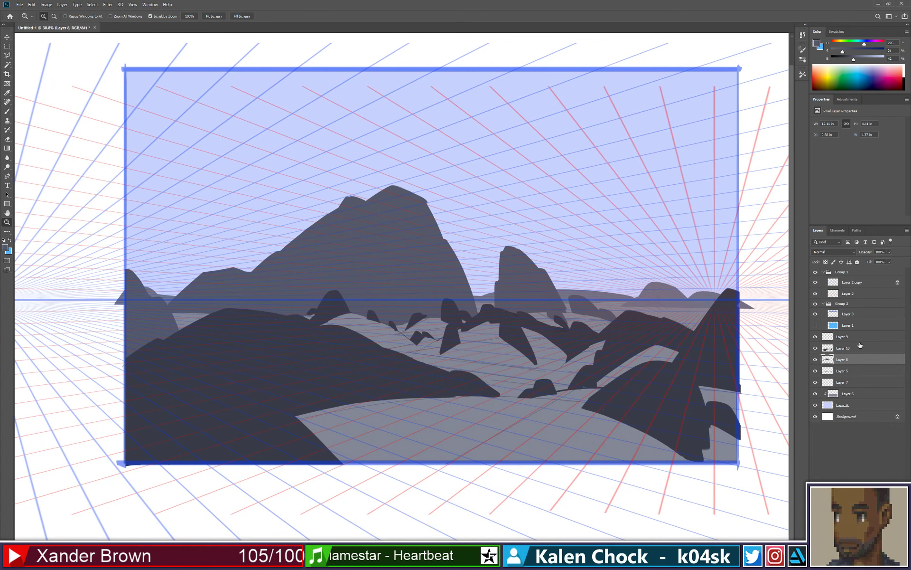
key(ctrl+shift+alt+n)
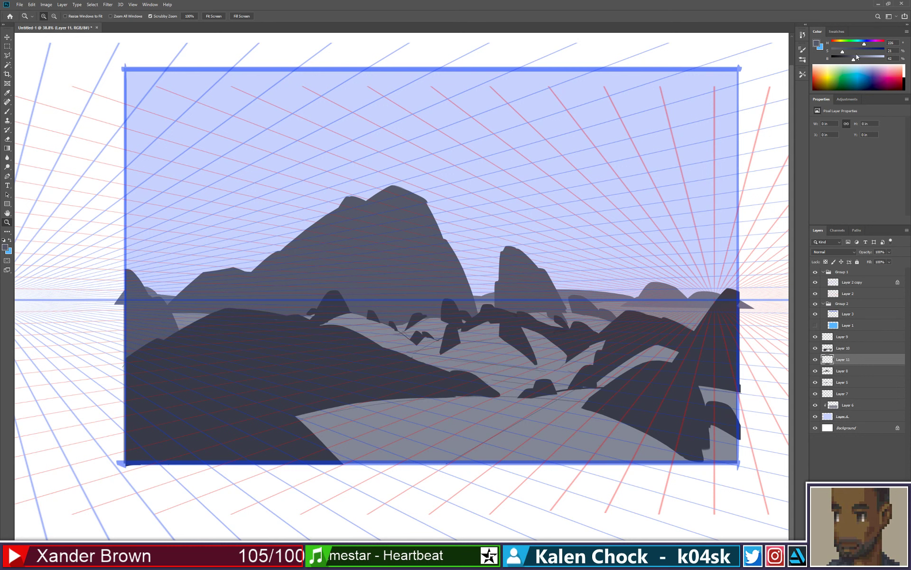
drag(854, 59, 867, 59)
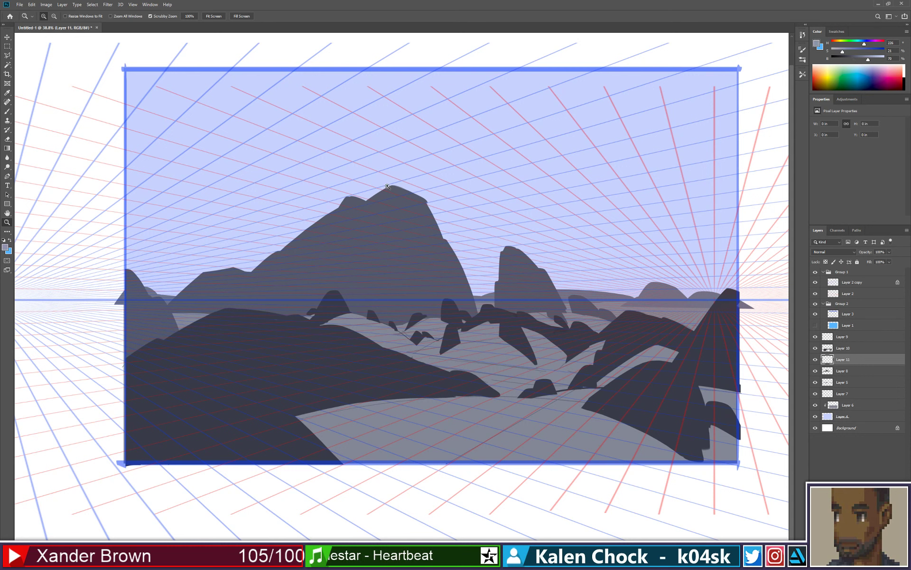
key(b)
drag(383, 172, 382, 226)
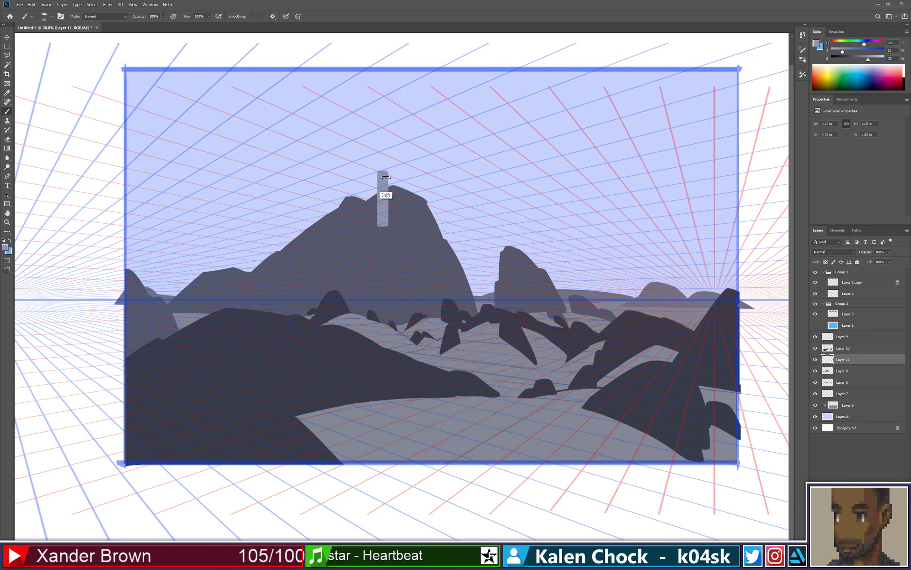
mouse_move(388, 157)
mouse_down()
mouse_move(393, 223)
mouse_move(405, 194)
mouse_move(397, 184)
mouse_move(398, 216)
mouse_up()
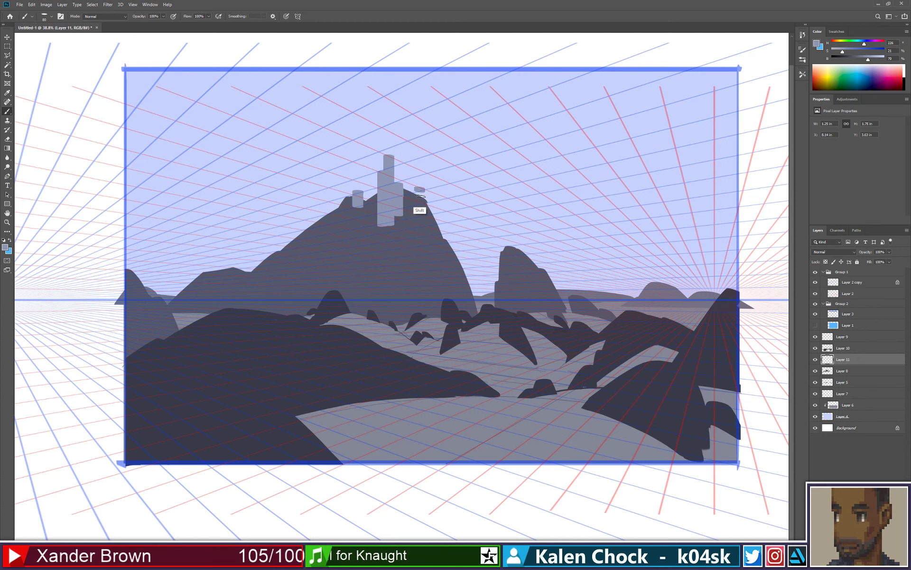
drag(420, 189, 420, 227)
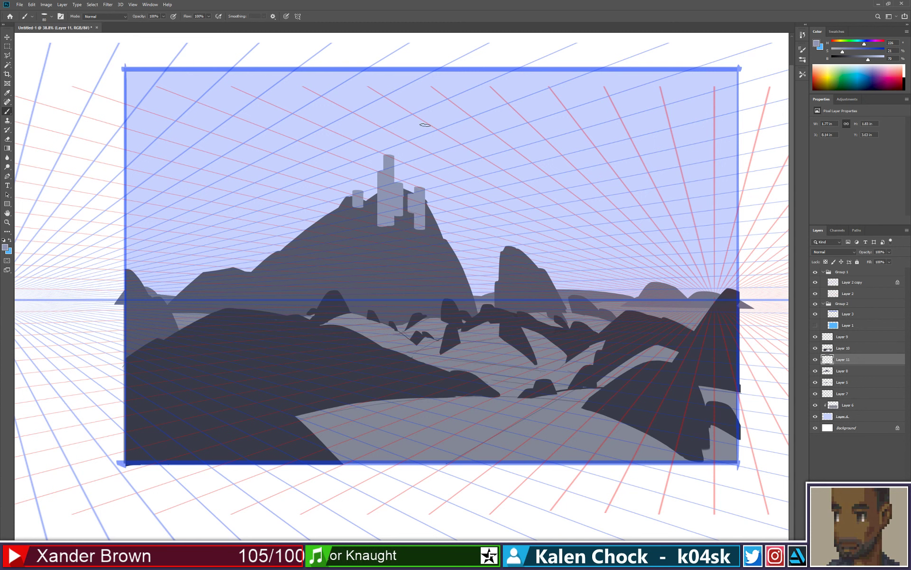
Step: Extend the central tower upward into a tall, wider block and fill the gaps between it and the neighbouring towers
mouse_move(392, 139)
mouse_down()
mouse_move(400, 186)
mouse_move(396, 135)
mouse_move(392, 229)
mouse_move(421, 231)
mouse_up()
key(ctrl+z)
key(e)
key(b)
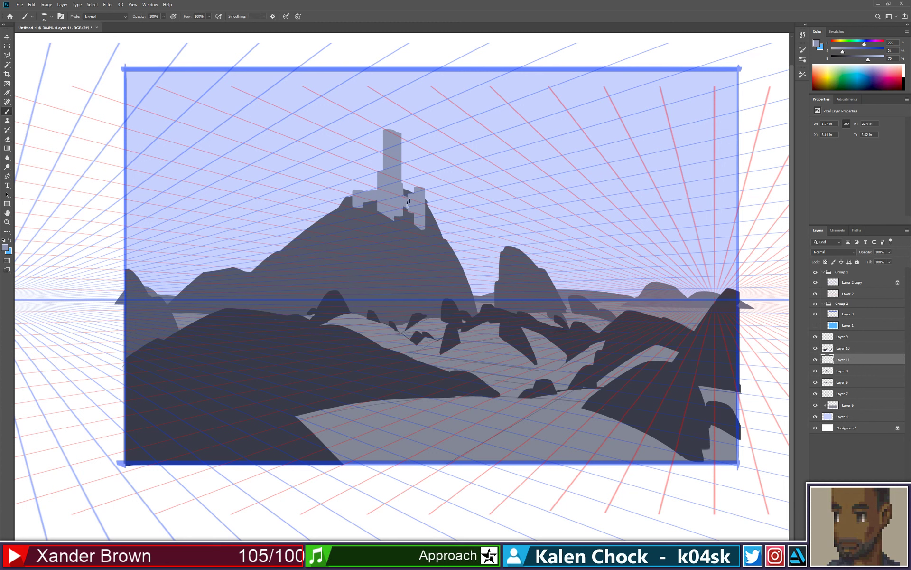
Step: Fill in the wall right of the central tower, and add a lower block stepping down the mountain's right slope
mouse_move(397, 194)
mouse_down()
mouse_move(439, 197)
mouse_move(422, 208)
mouse_move(446, 208)
mouse_up()
key(ctrl+z)
click(426, 207)
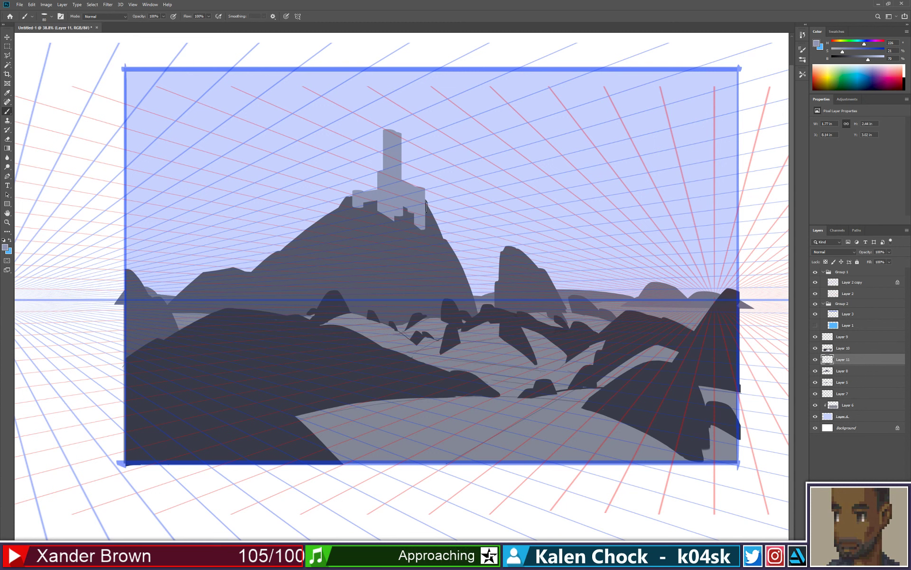
shift+click(444, 203)
mouse_move(429, 208)
mouse_down()
mouse_move(432, 237)
mouse_move(438, 209)
mouse_move(441, 260)
mouse_move(444, 213)
mouse_move(445, 263)
mouse_move(438, 235)
mouse_move(412, 238)
mouse_move(435, 262)
mouse_up()
key(e)
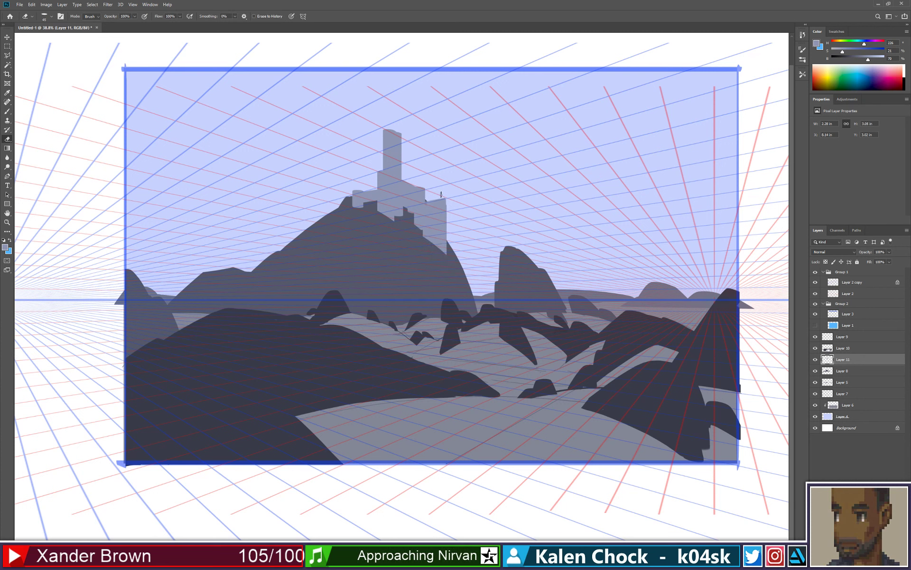
Step: Paint a low sloping wall across the mountain's left shoulder, joined to the castle base, and trim it with the eraser
key(b)
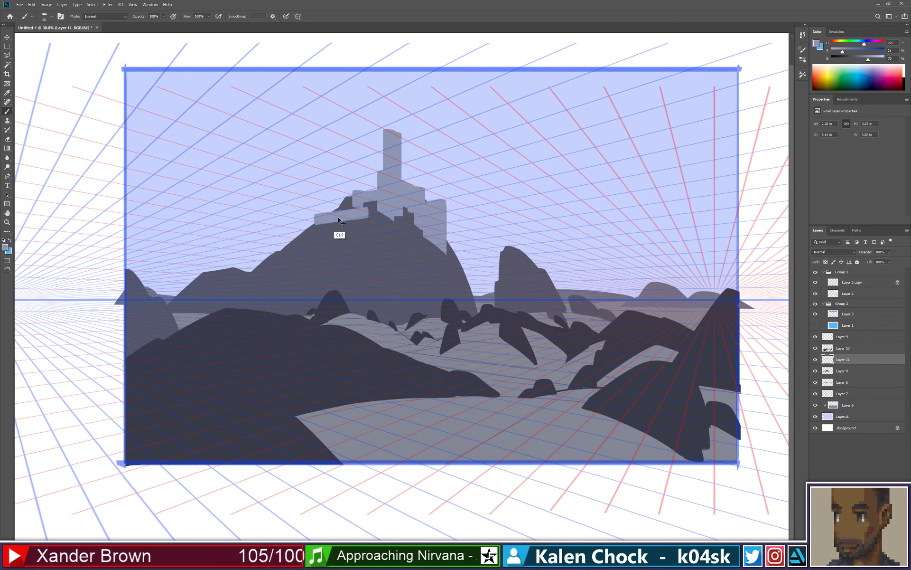
mouse_move(362, 213)
mouse_down()
mouse_move(317, 219)
mouse_move(378, 207)
mouse_up()
key(e)
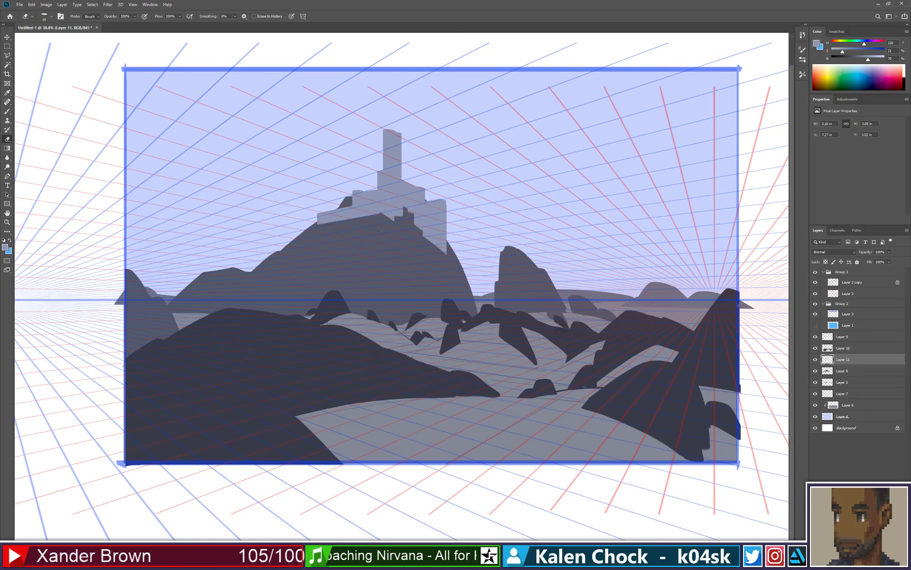
Step: Paint a bridge deck from the castle's right block to the standing rock, with a supporting pier at each end and a short tower over the rock
key(z)
alt+click(353, 246)
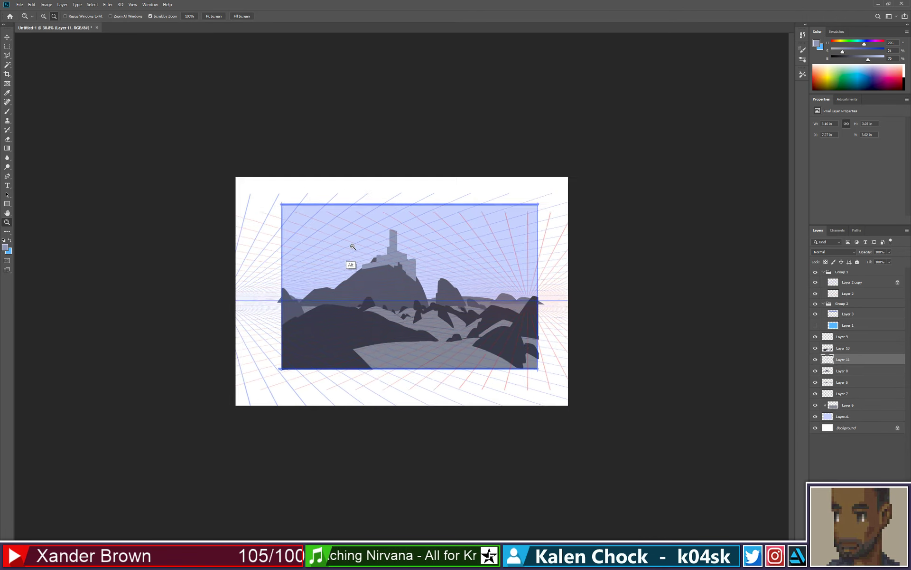
drag(353, 246, 380, 247)
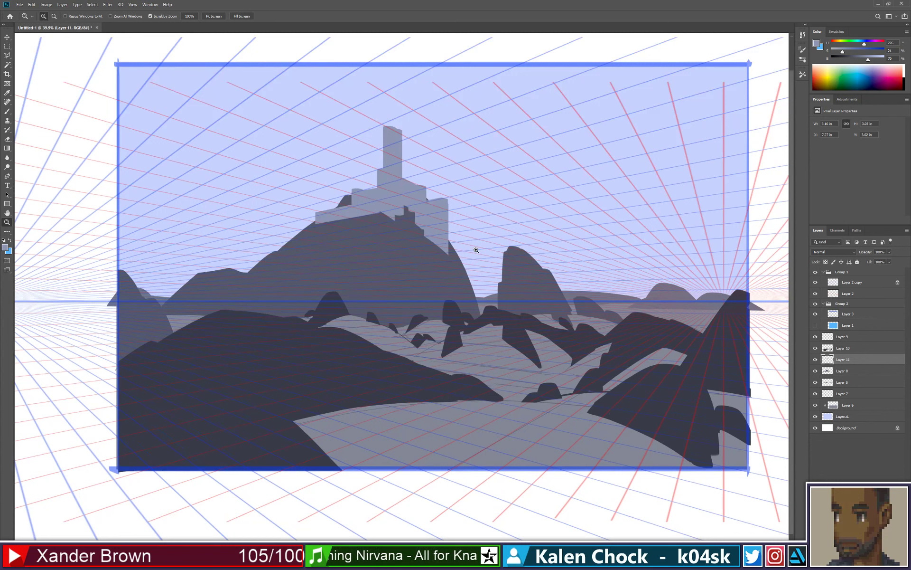
key(b)
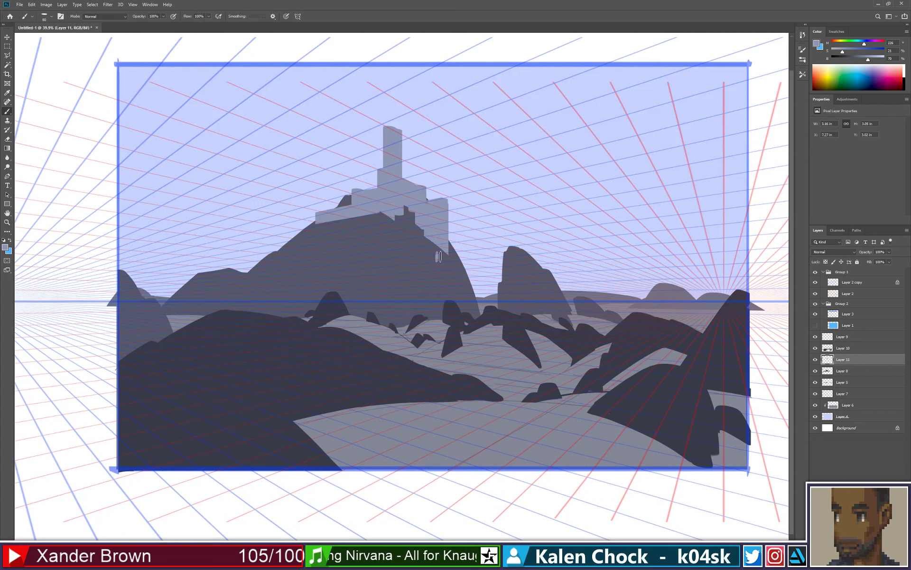
shift+click(506, 255)
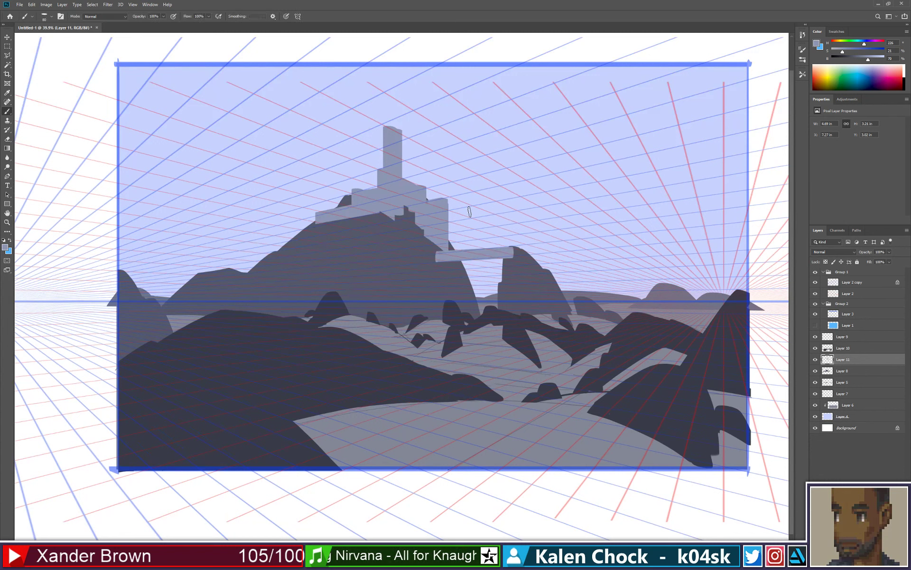
drag(437, 243, 438, 320)
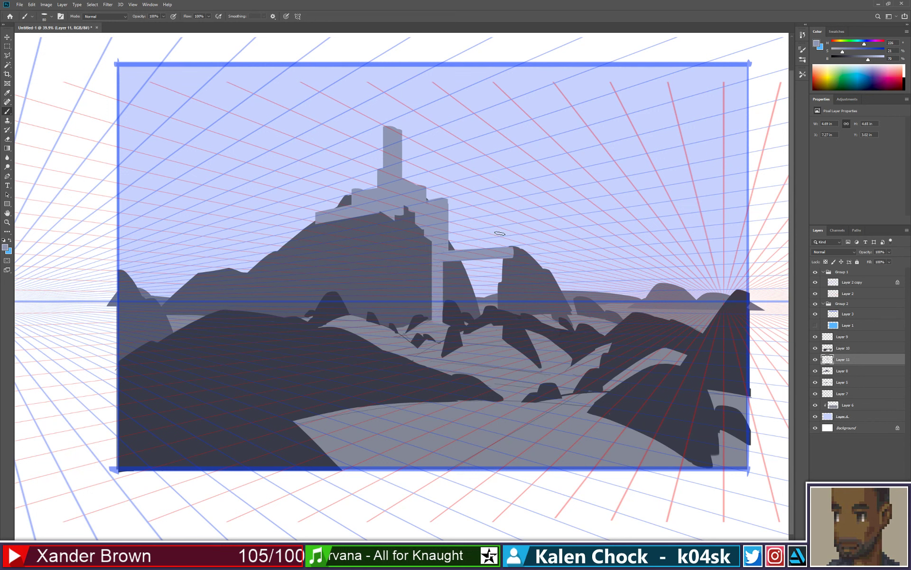
drag(507, 256, 506, 311)
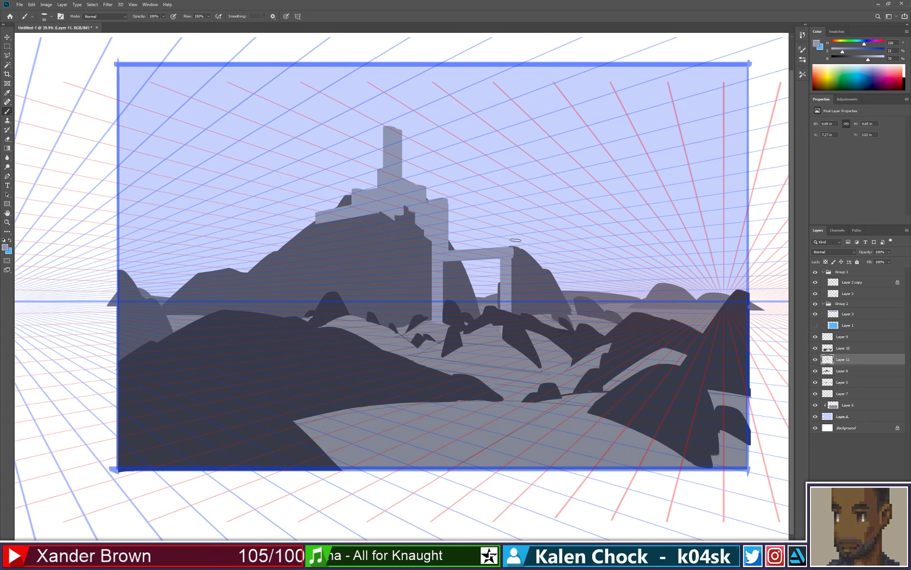
drag(511, 244, 515, 302)
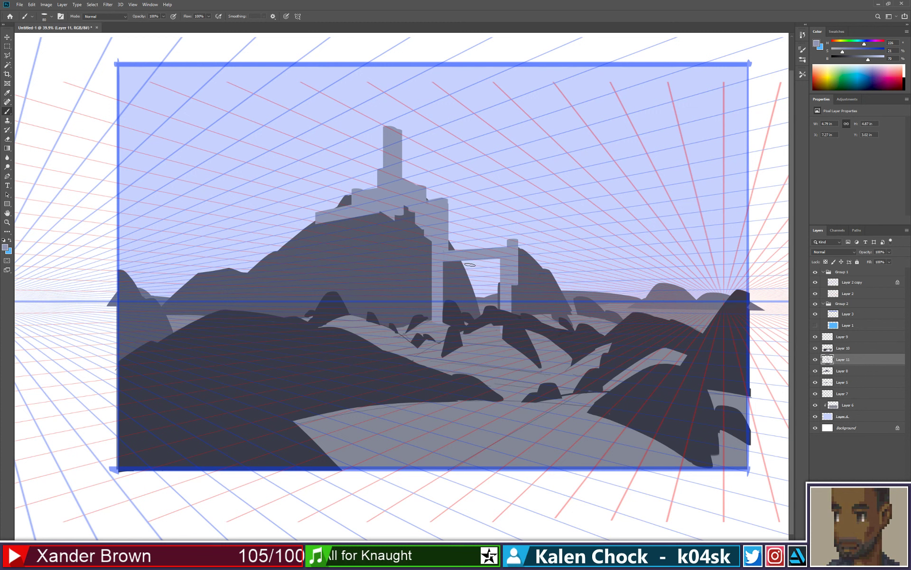
Step: Paint two evenly spaced vertical piers under the middle of the bridge deck
drag(462, 259, 462, 316)
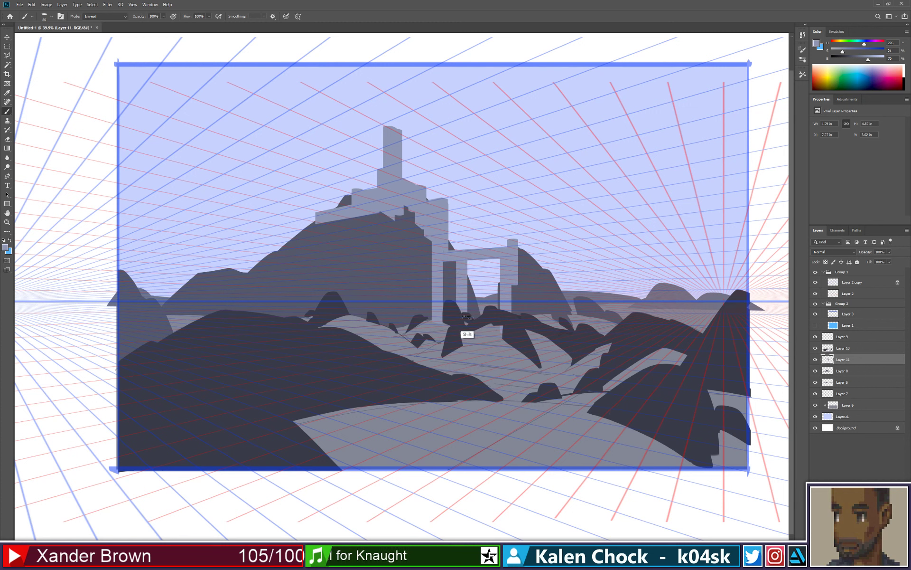
drag(485, 260, 488, 317)
click(484, 261)
shift+click(485, 308)
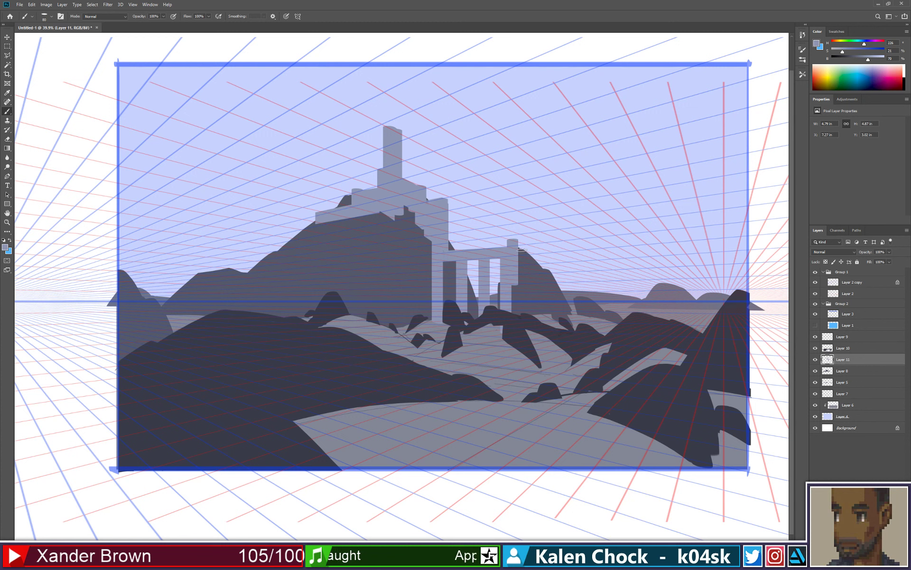
Step: Lasso and cut the standing rock out of the large mountain's layer, and paste it onto a new layer above the castle's layer
key(v)
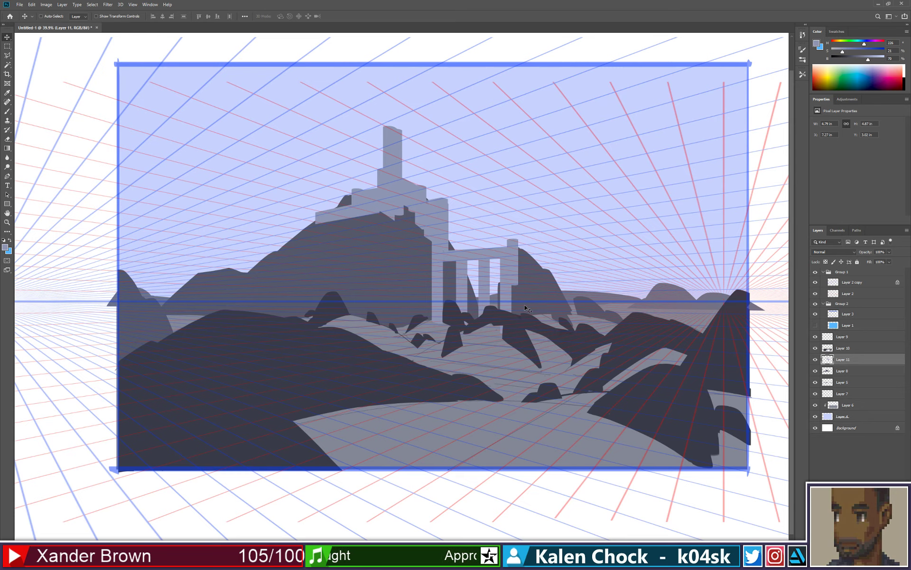
scroll(520, 307, up, 2)
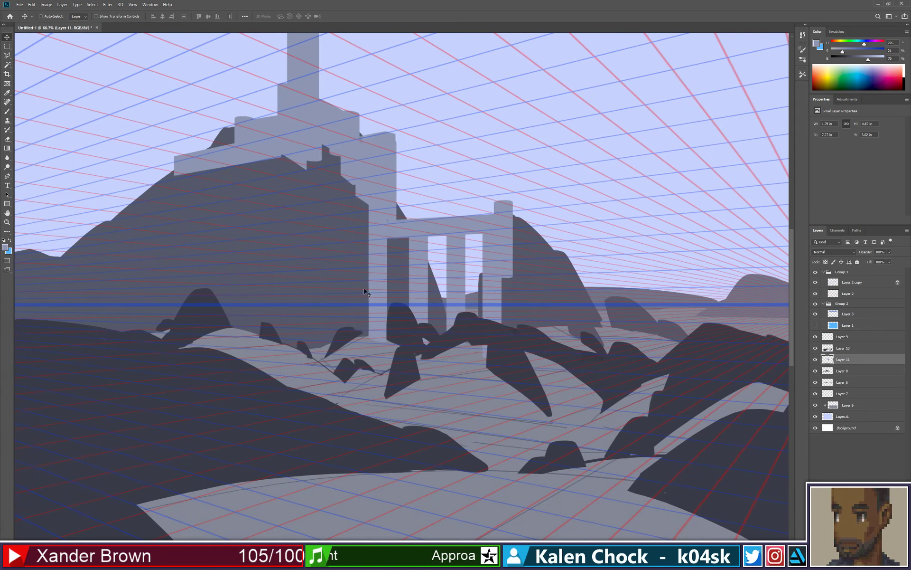
ctrl+click(346, 311)
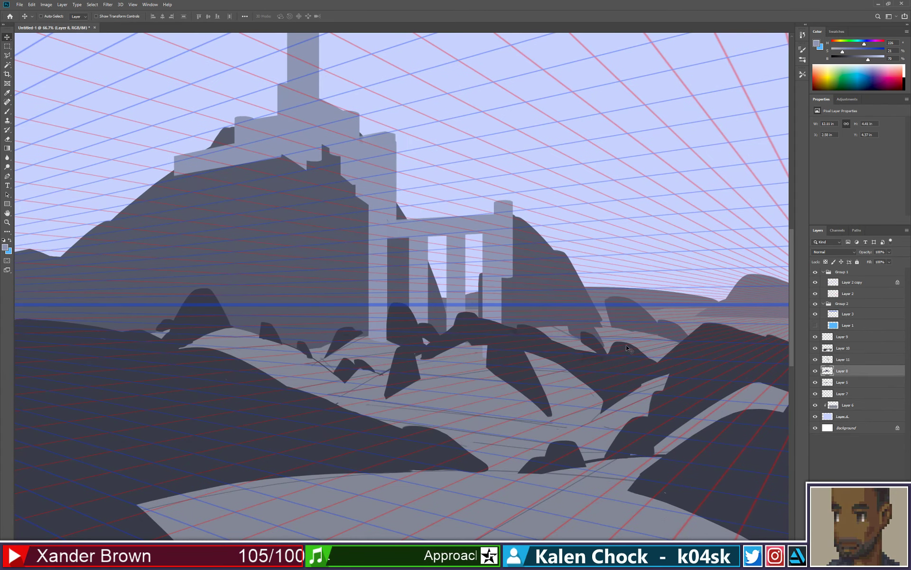
key(m)
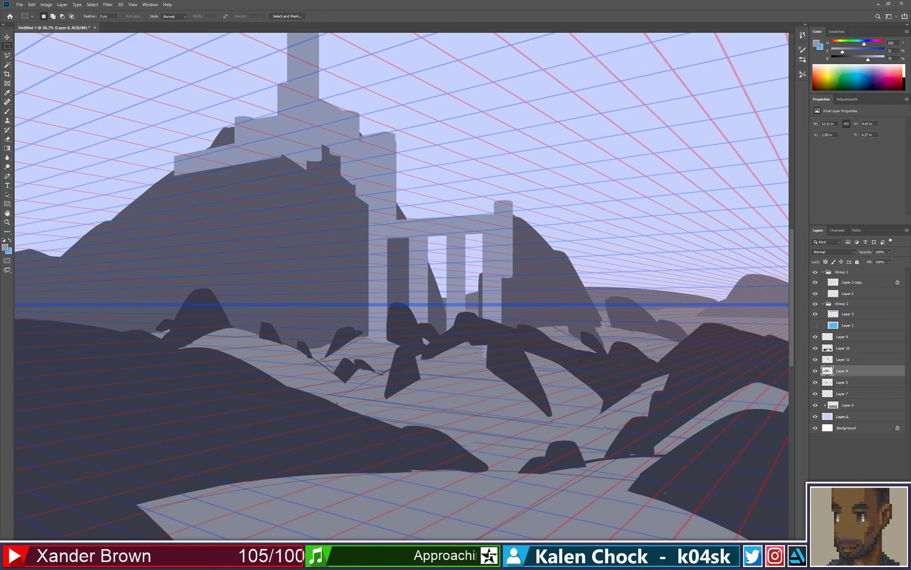
key(l)
mouse_move(607, 353)
mouse_down()
mouse_move(571, 213)
mouse_move(502, 153)
mouse_move(464, 231)
mouse_move(465, 350)
mouse_move(511, 407)
mouse_move(571, 390)
mouse_move(608, 356)
mouse_up()
key(Delete)
key(ctrl+d)
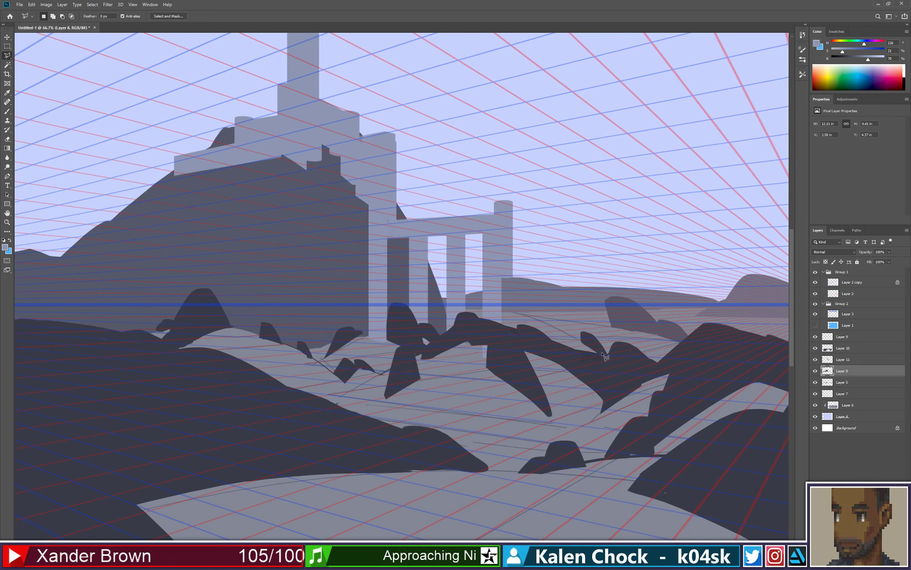
click(874, 361)
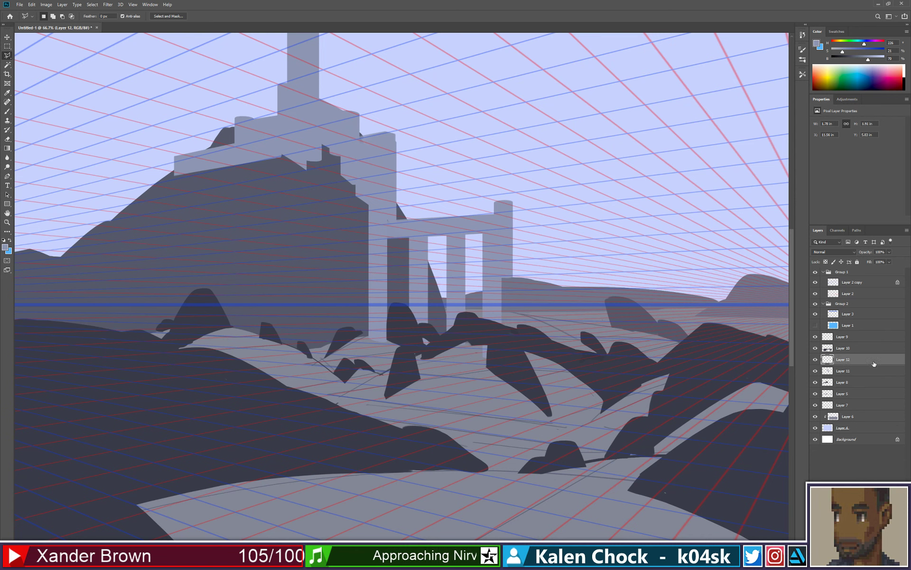
key(ctrl+v)
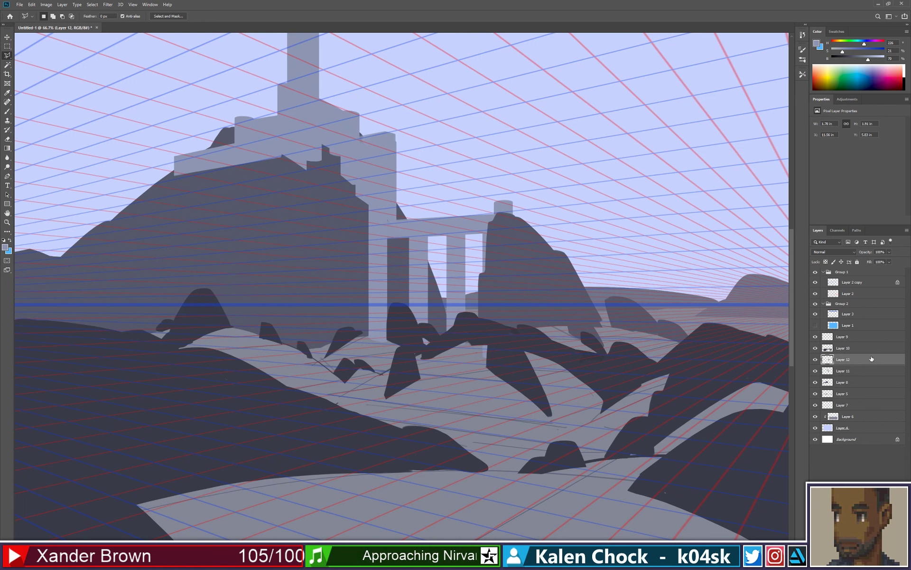
key(v)
mouse_move(529, 317)
mouse_down()
mouse_move(617, 266)
mouse_move(610, 287)
mouse_up()
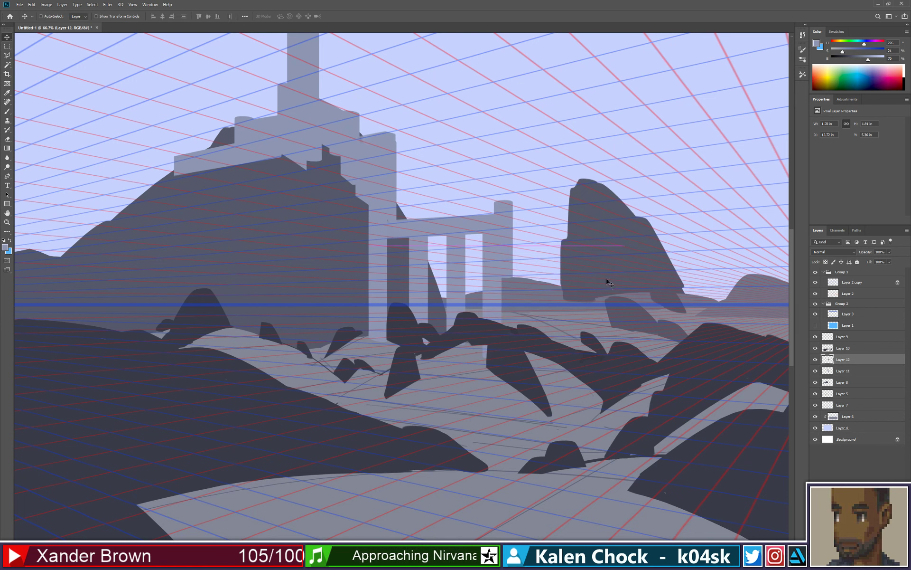
key(ctrl+z)
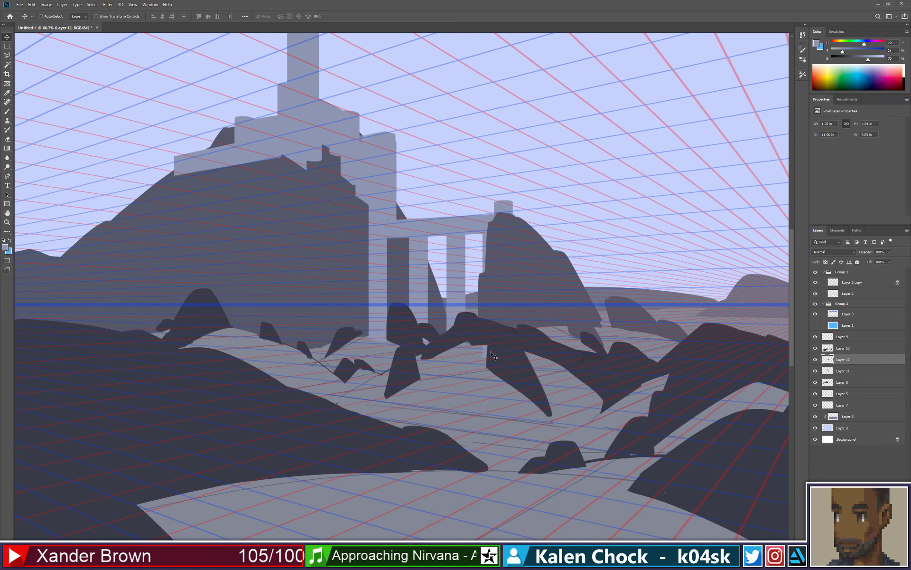
Step: On the castle's layer, erase the pier ends sticking out below the rocks and trim the left bridge pier's base
key(e)
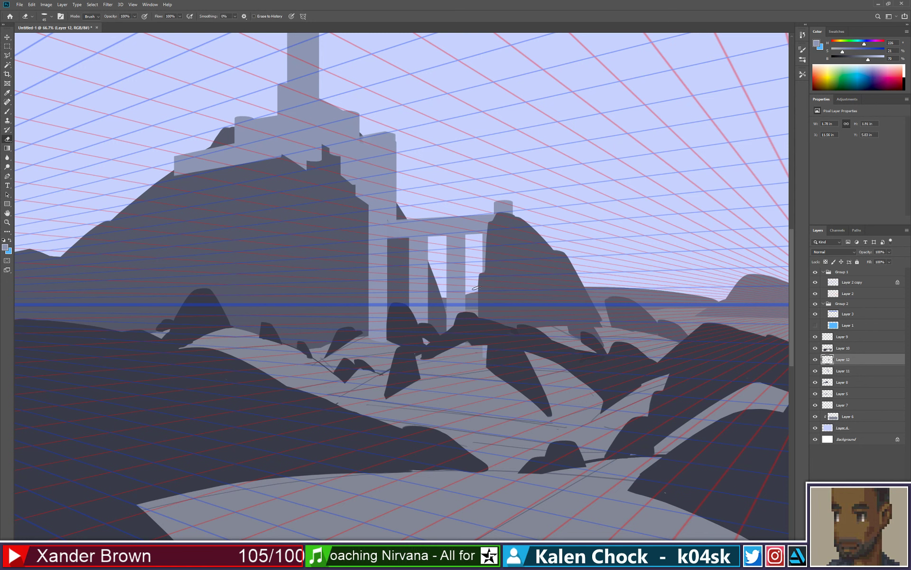
key(v)
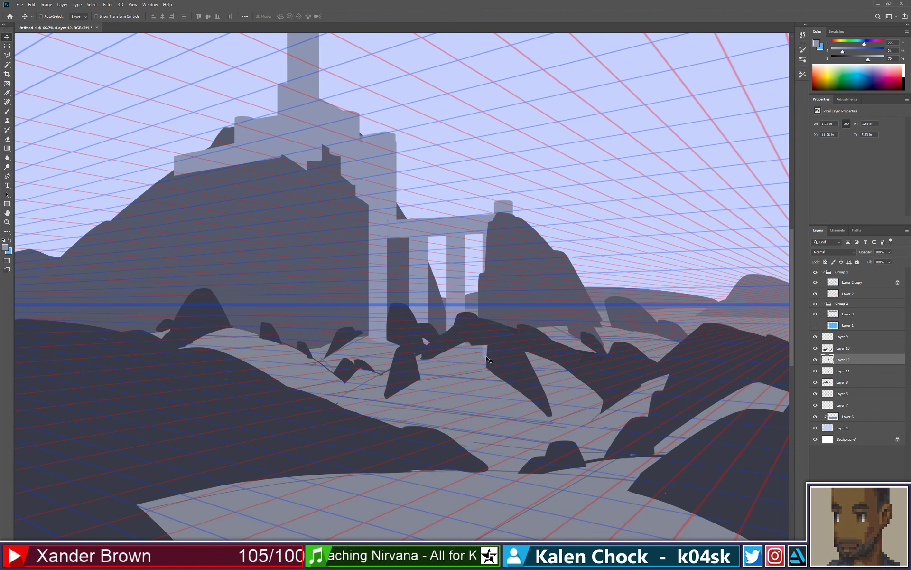
ctrl+click(484, 372)
key(e)
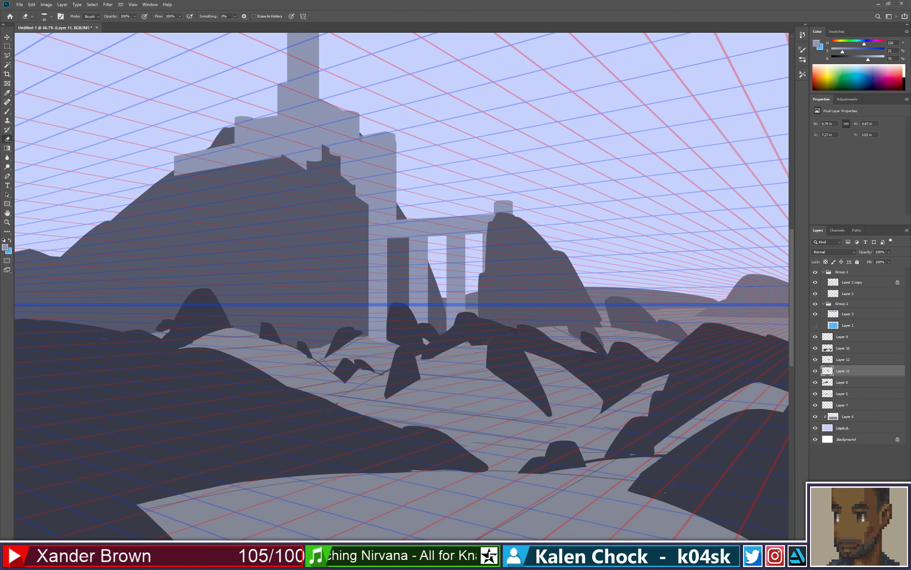
drag(358, 340, 376, 338)
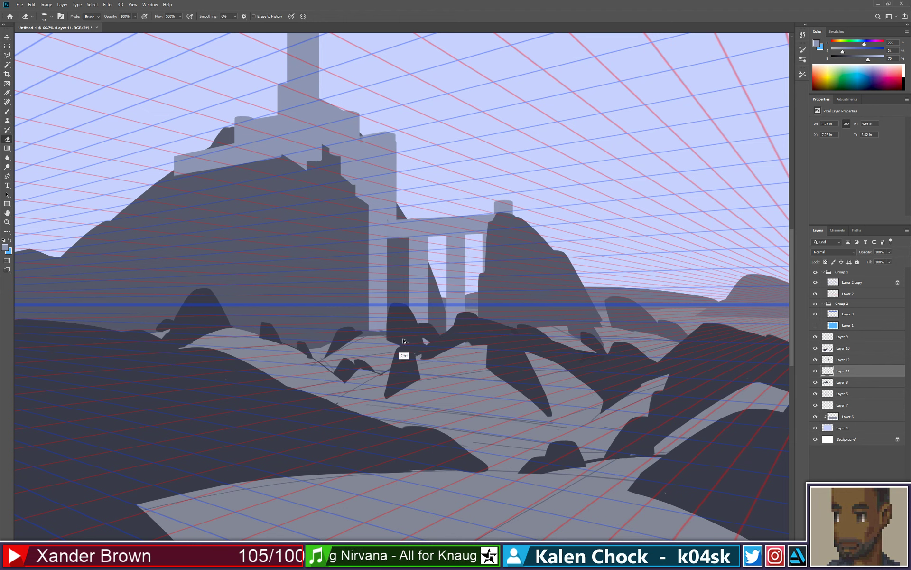
key(ctrl+z)
key(ctrl+z)
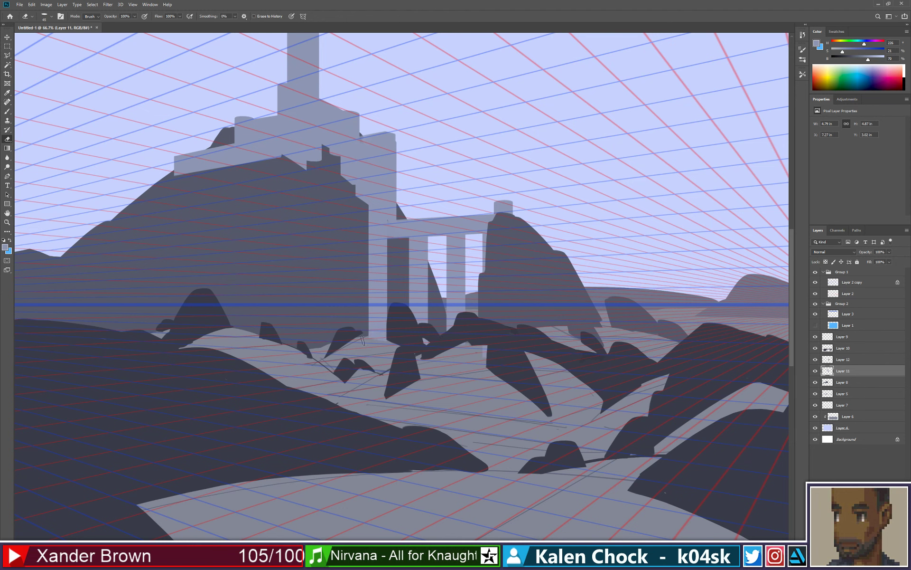
drag(364, 341, 386, 342)
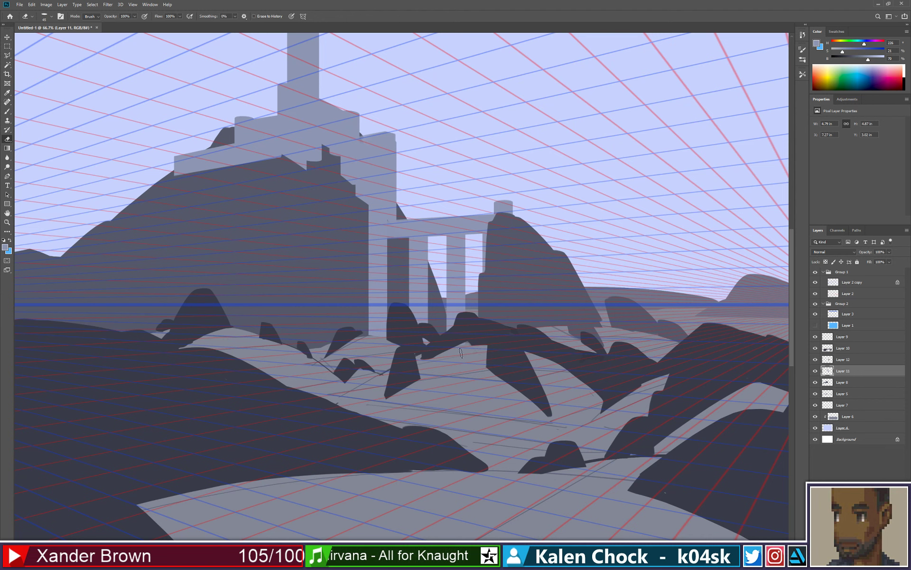
Step: Erase the leftover pier edge behind the rocks and paint a short lower step on the castle's right block where the bridge begins
drag(468, 344, 480, 326)
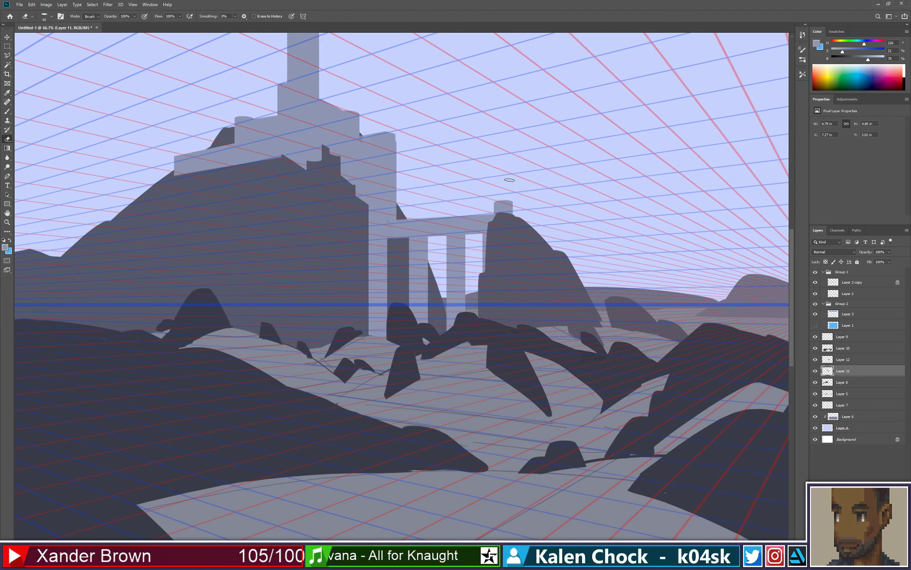
key(b)
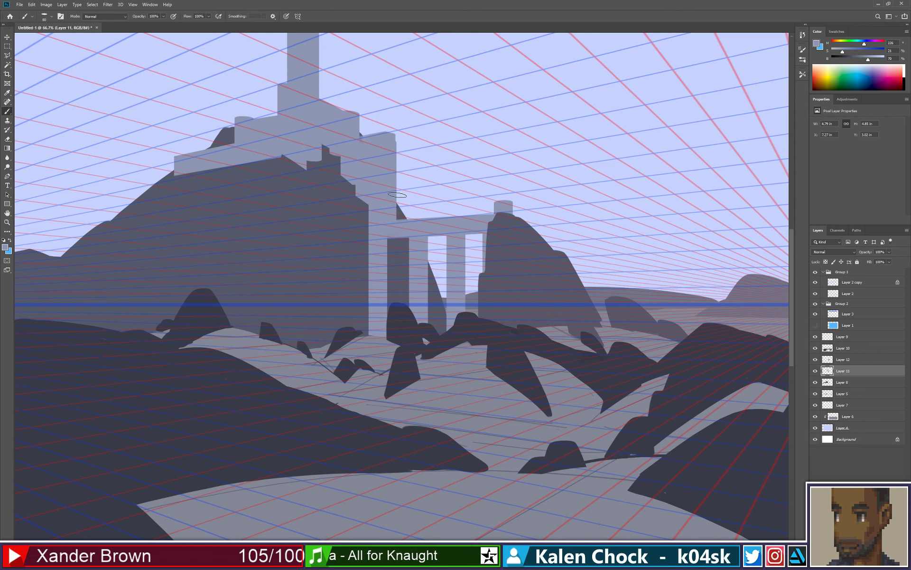
drag(396, 191, 398, 224)
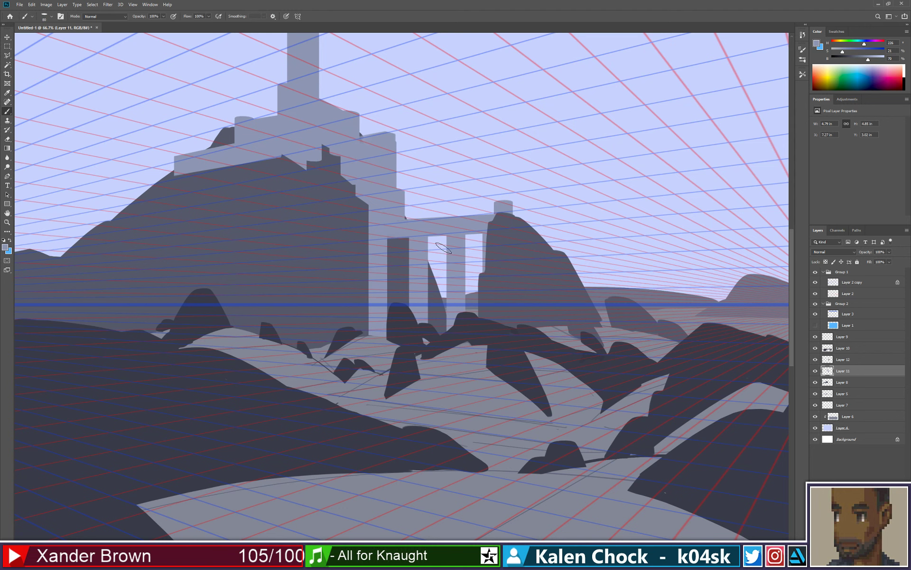
drag(382, 243, 411, 246)
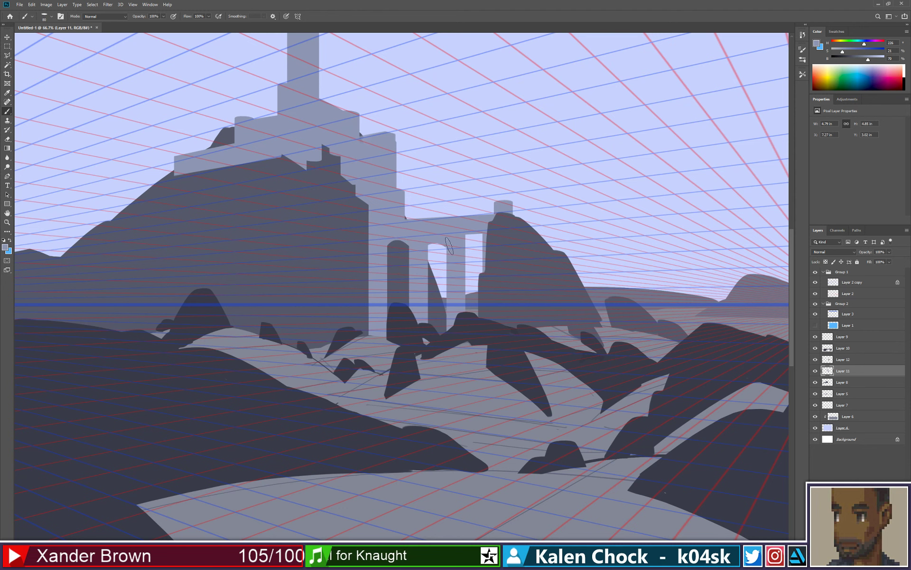
key(ctrl)
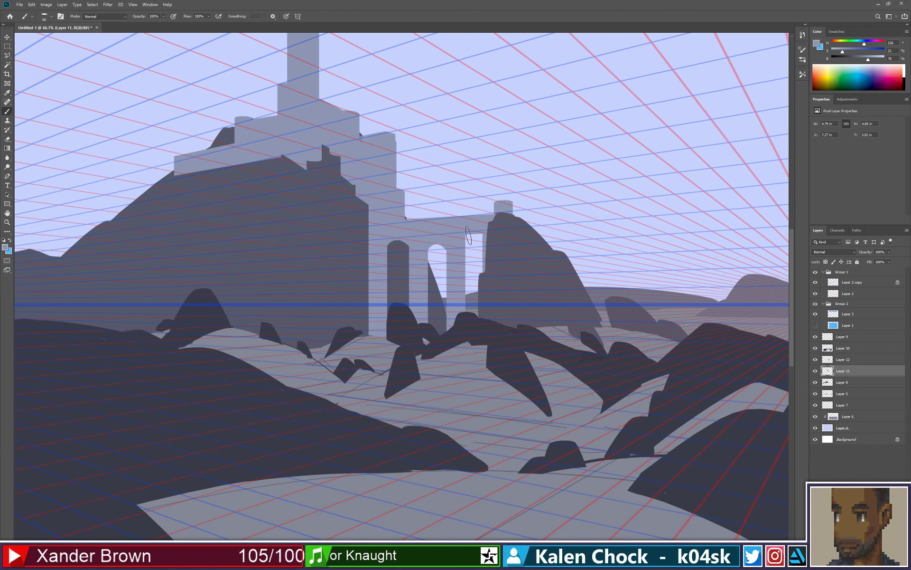
mouse_move(422, 246)
mouse_down()
mouse_move(458, 231)
mouse_move(436, 233)
mouse_move(484, 235)
mouse_up()
key(ctrl+z)
key(ctrl+z)
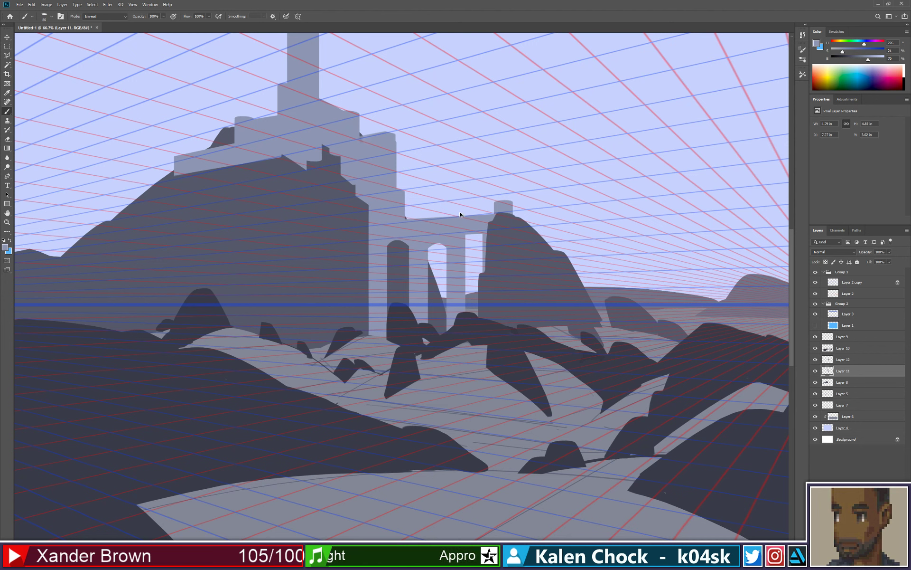
key(ctrl+z)
Step: Paint curved corners with a smaller brush inside the tops of the three bridge openings to shape them into arches
key(bracketleft)
key(bracketleft)
key(bracketleft)
key(bracketleft)
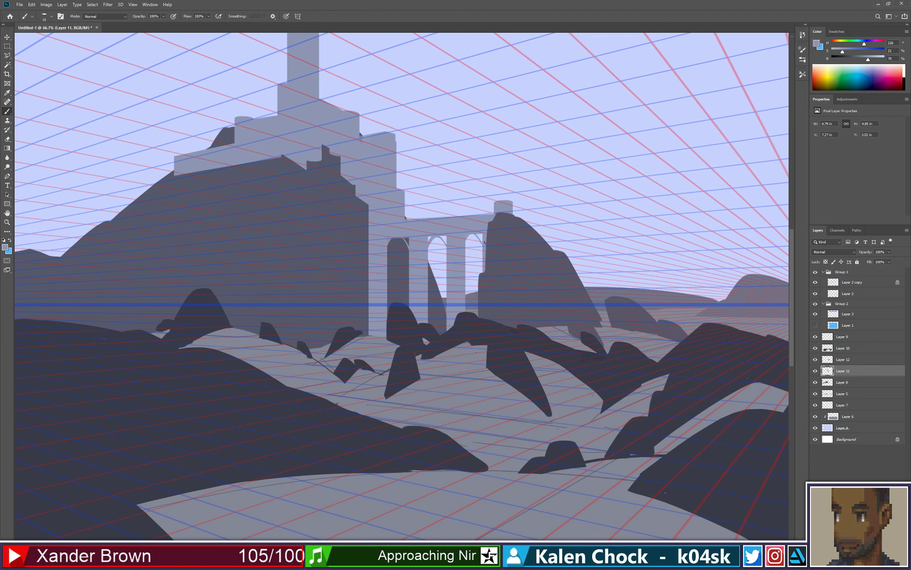
drag(465, 247, 483, 255)
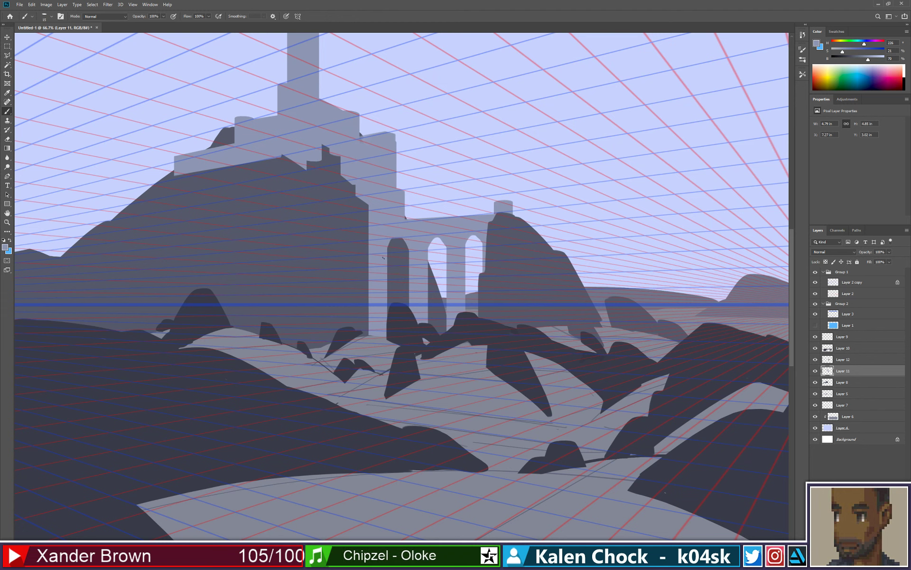
Step: Round the tops of the three bridge arches with an enlarged Hard Round eraser about as wide as the openings
key(e)
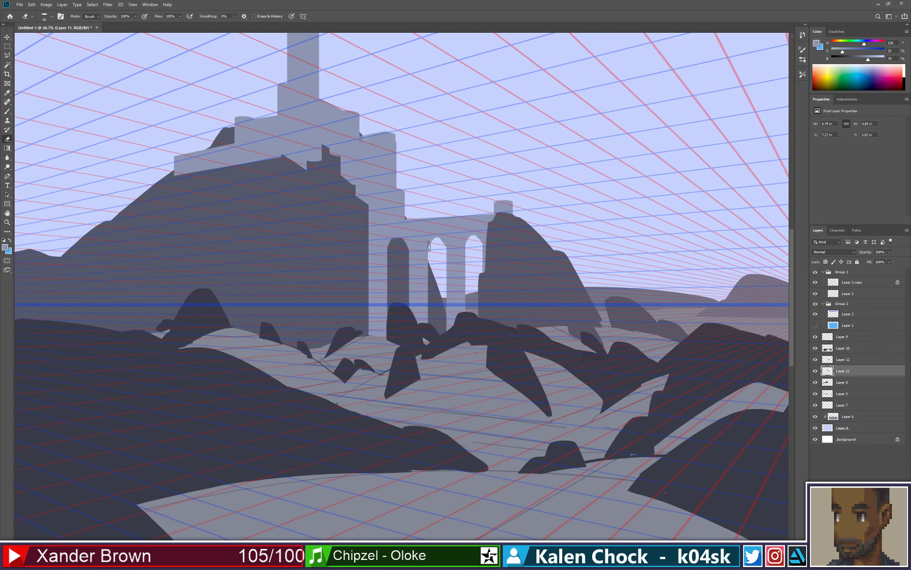
right_click(432, 244)
click(631, 482)
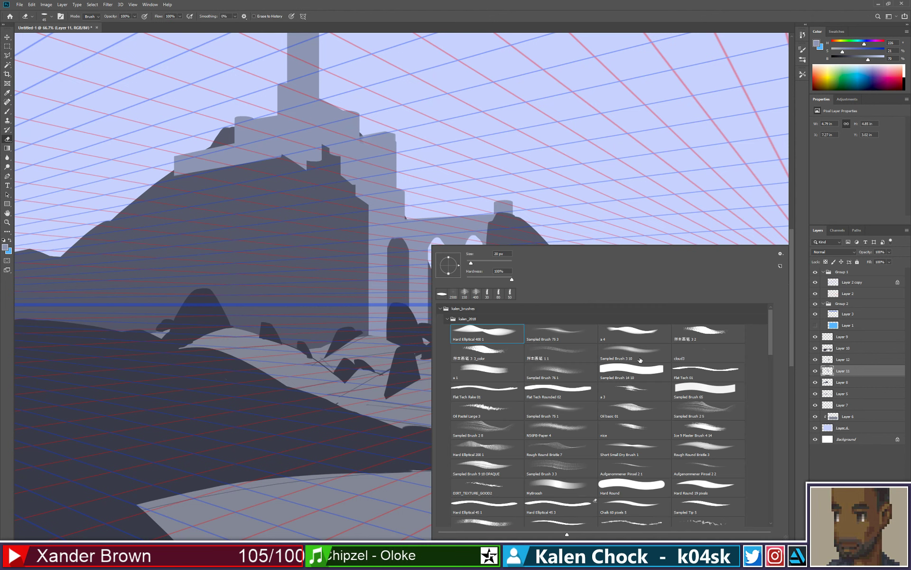
click(655, 154)
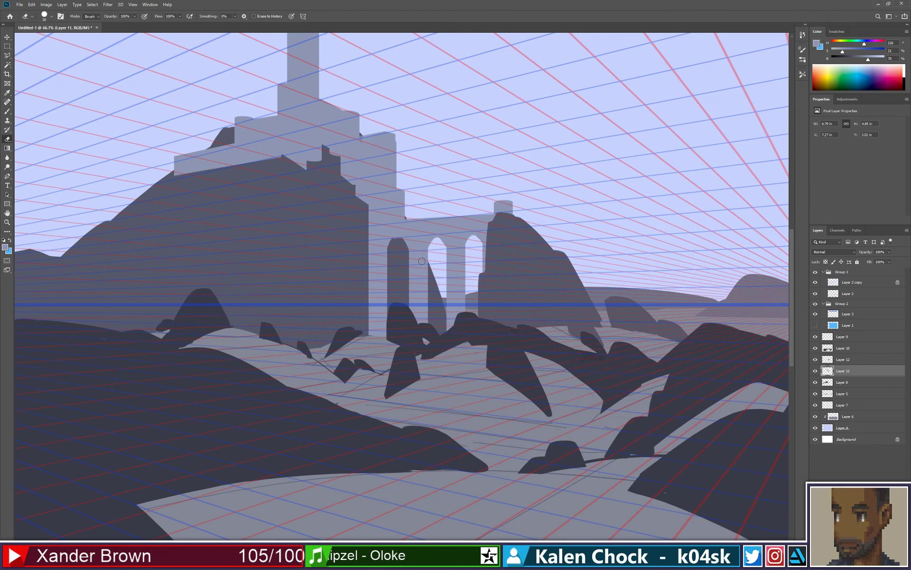
key(bracketright)
key(bracketright)
key(bracketright)
key(bracketright)
key(bracketright)
drag(398, 245, 399, 259)
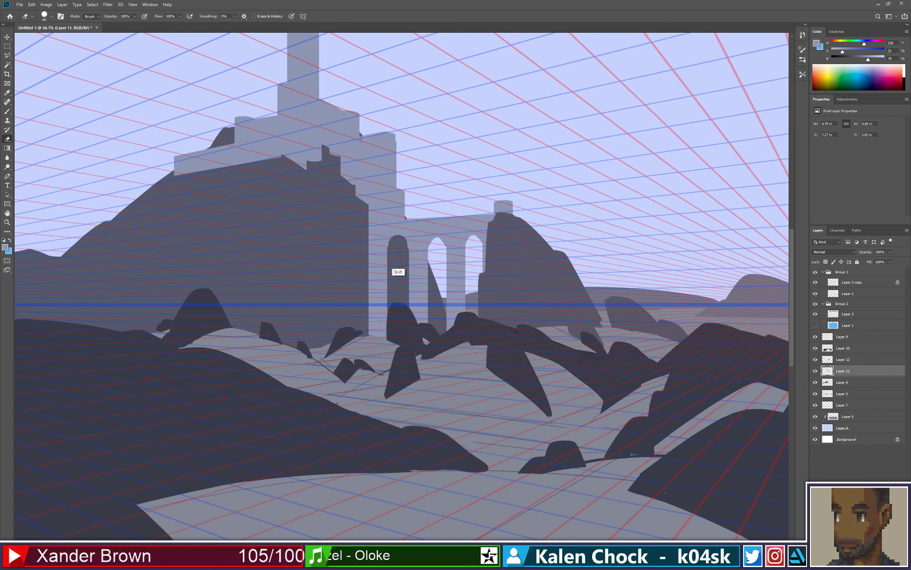
shift+click(436, 245)
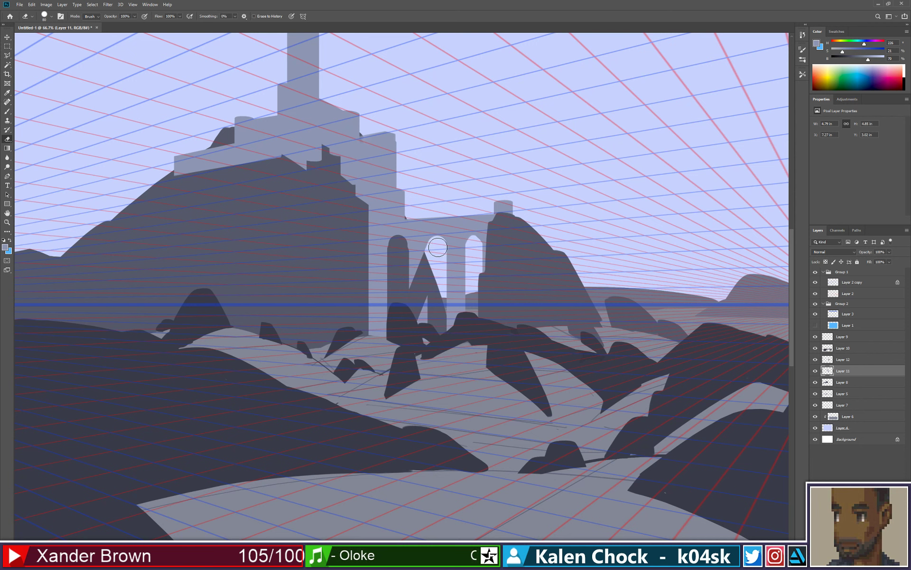
key(ctrl+z)
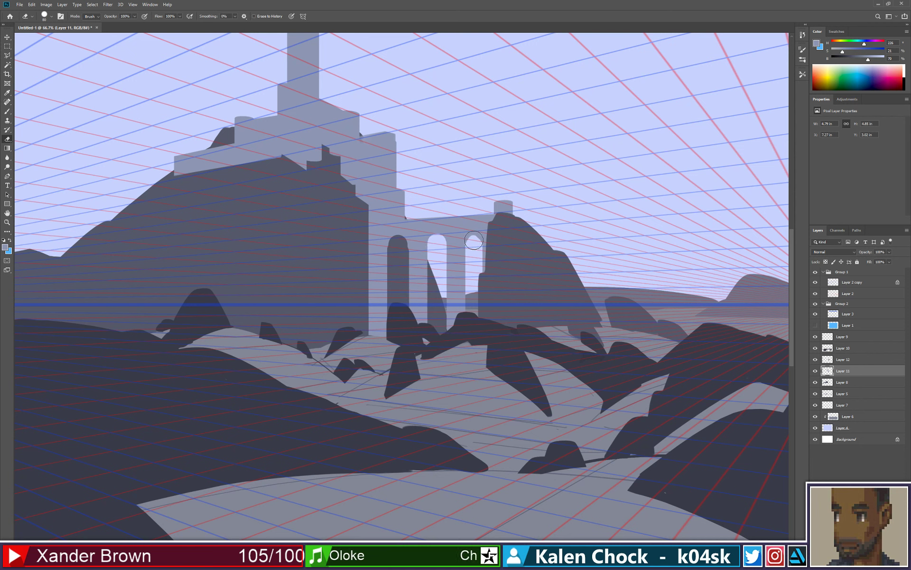
shift+click(474, 239)
key(ctrl+z)
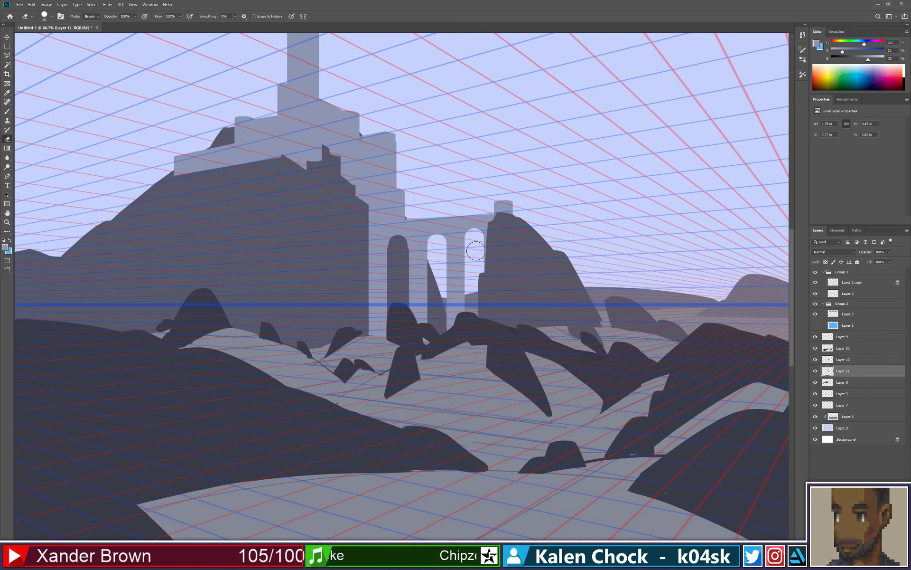
Step: Straighten the sides of the bridge's leftmost arch with thin vertical brush strokes in the castle colour
key(b)
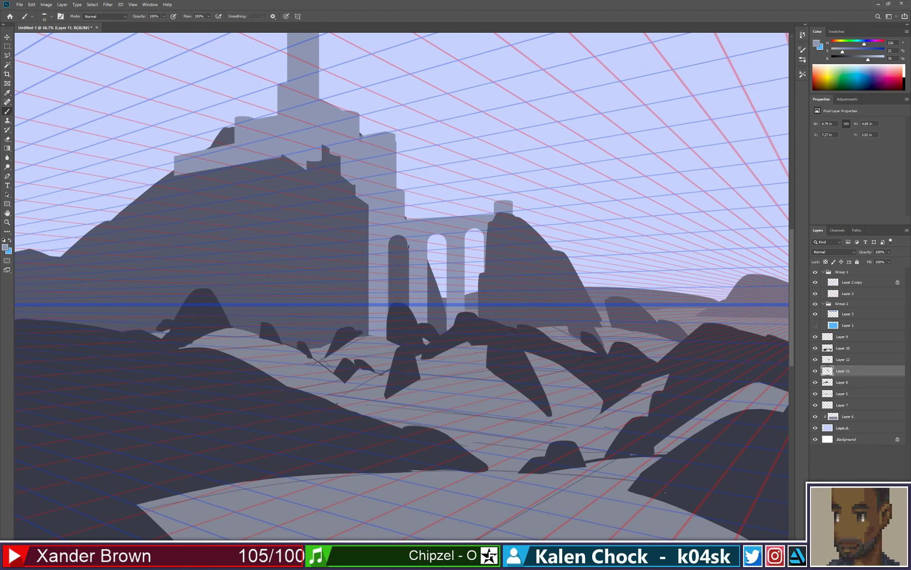
drag(408, 247, 409, 326)
drag(408, 248, 409, 316)
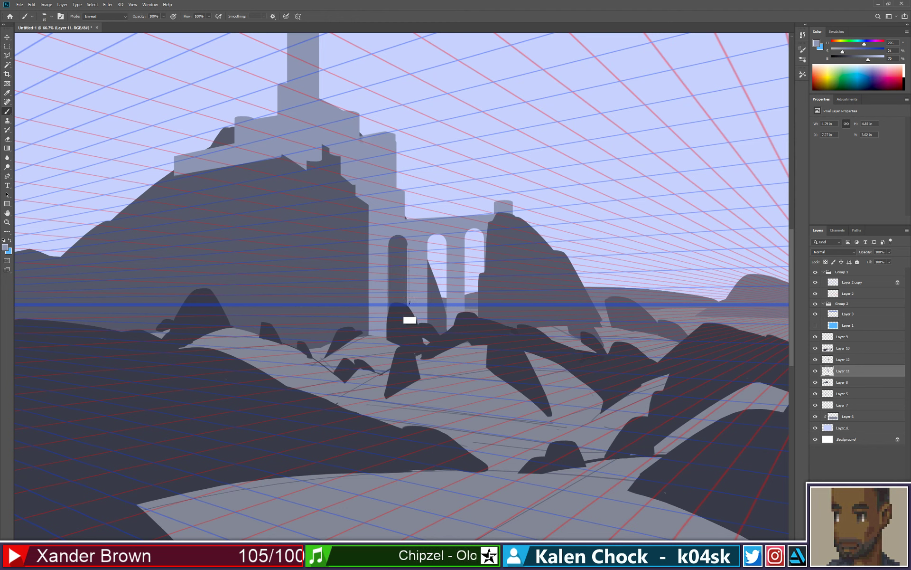
Step: On the standing rock's layer, fill the gaps along its base with the rock's own colour and extend its lower right edge
key(ctrl+space)
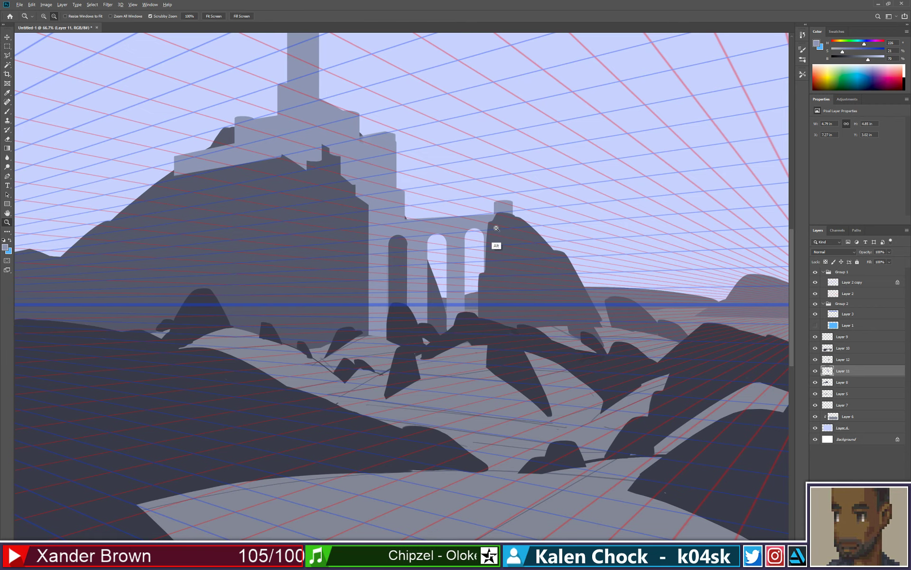
drag(494, 228, 469, 222)
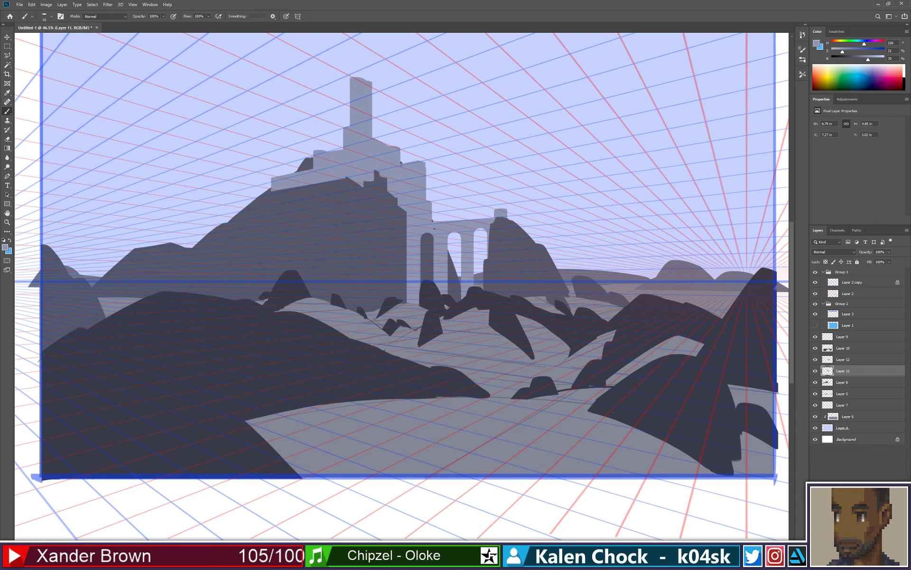
key(z)
alt+click(422, 204)
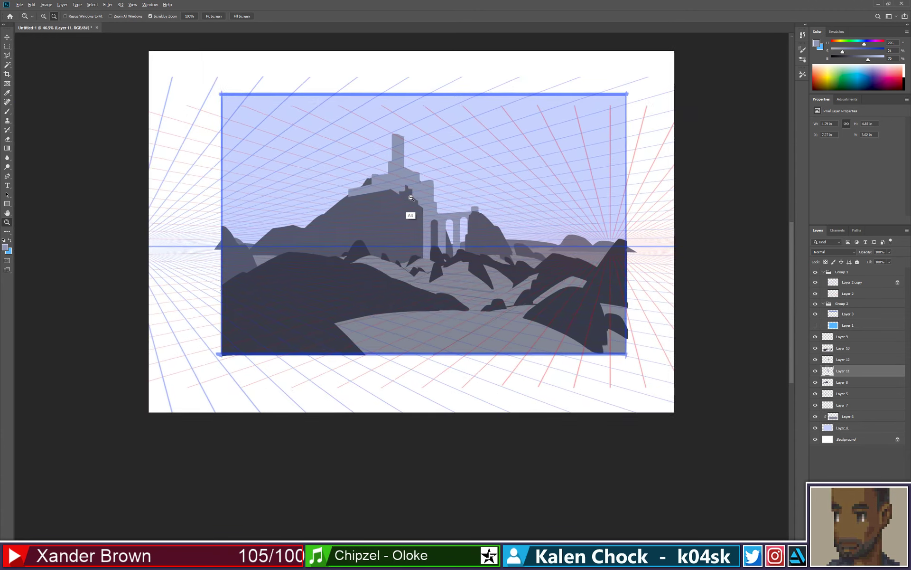
drag(411, 198, 430, 197)
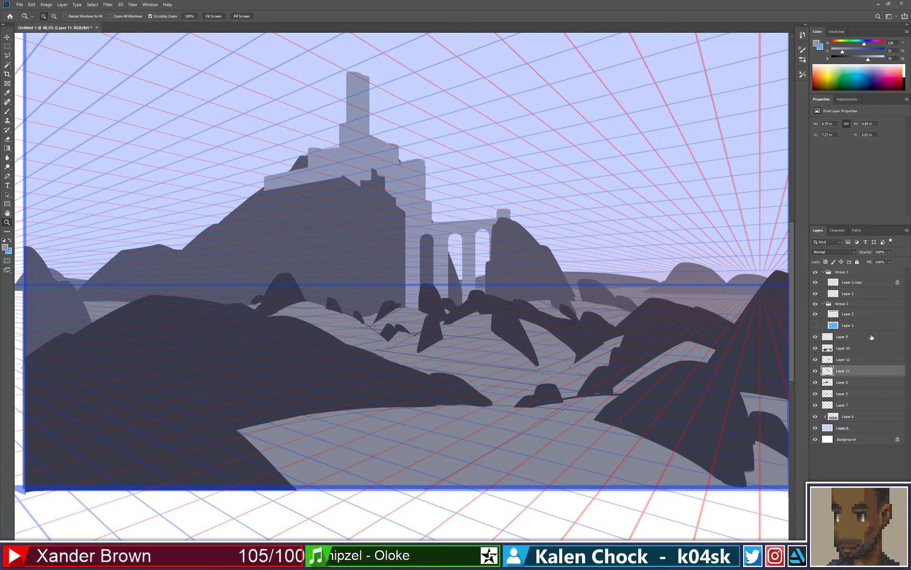
key(v)
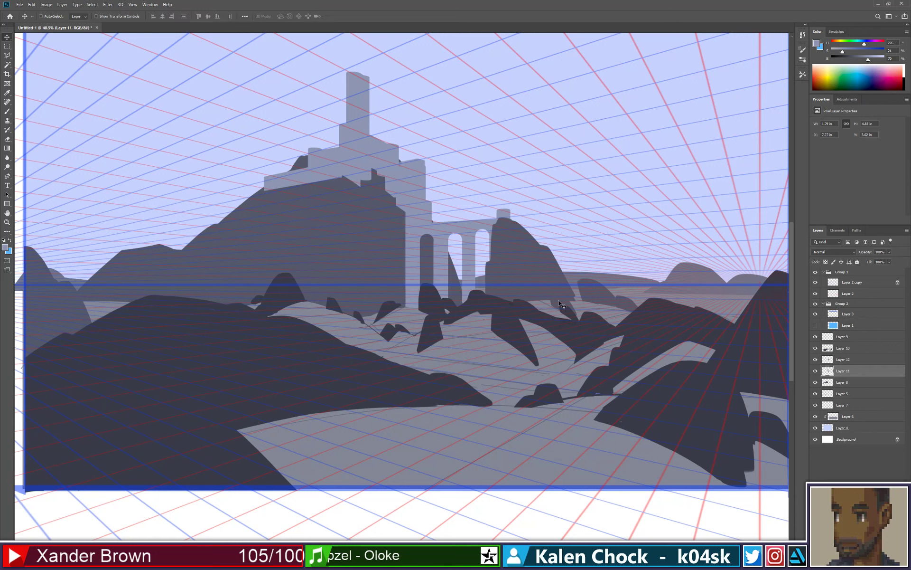
ctrl+click(554, 305)
key(b)
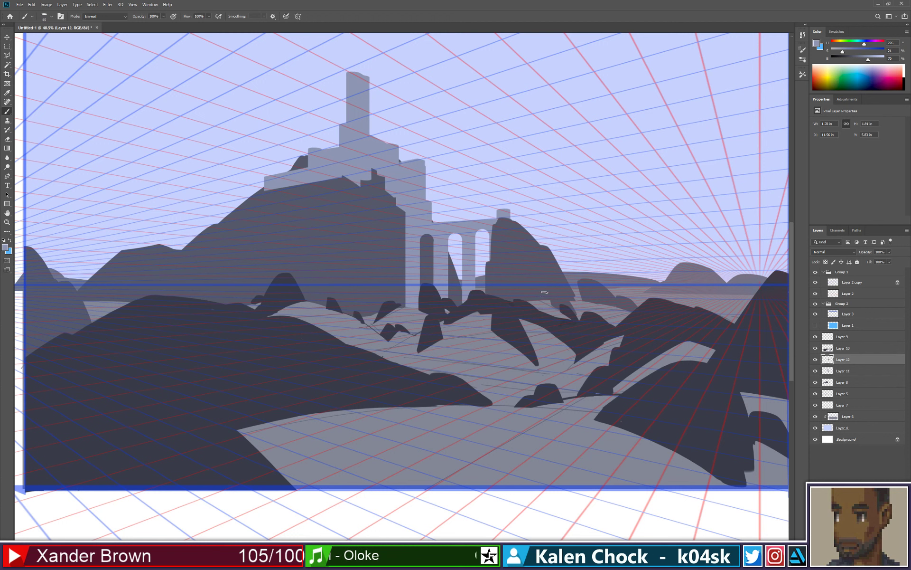
alt+click(530, 302)
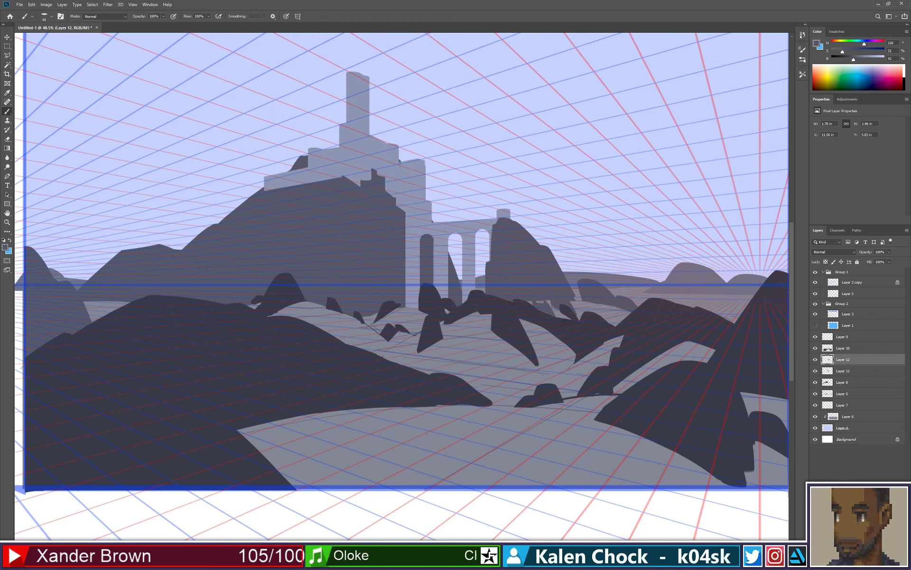
drag(550, 315, 570, 299)
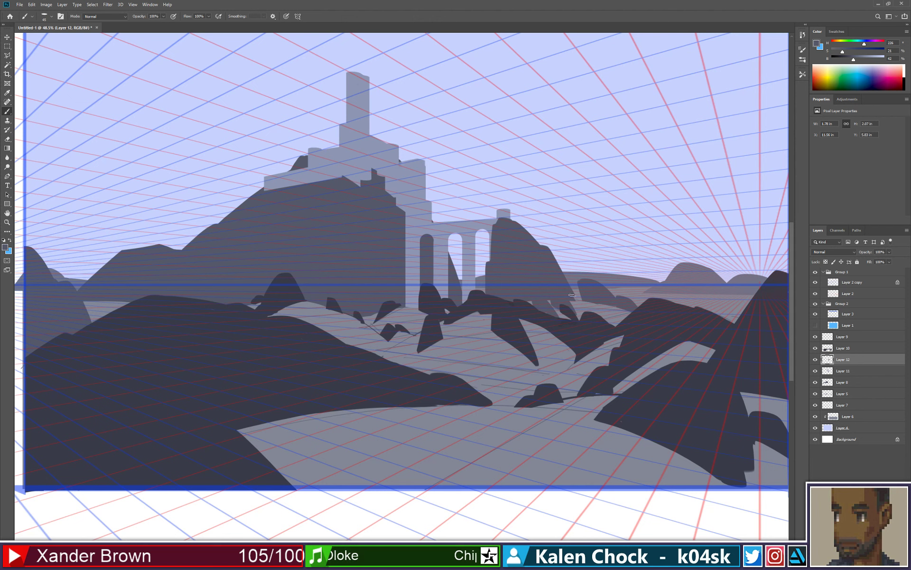
mouse_move(571, 293)
mouse_down()
mouse_move(611, 298)
mouse_move(575, 299)
mouse_move(618, 318)
mouse_move(614, 307)
mouse_move(566, 310)
mouse_move(626, 325)
mouse_move(576, 309)
mouse_up()
Step: Erase the extension on the standing rock's right side and trim its base to a clean edge above the foreground rocks
key(e)
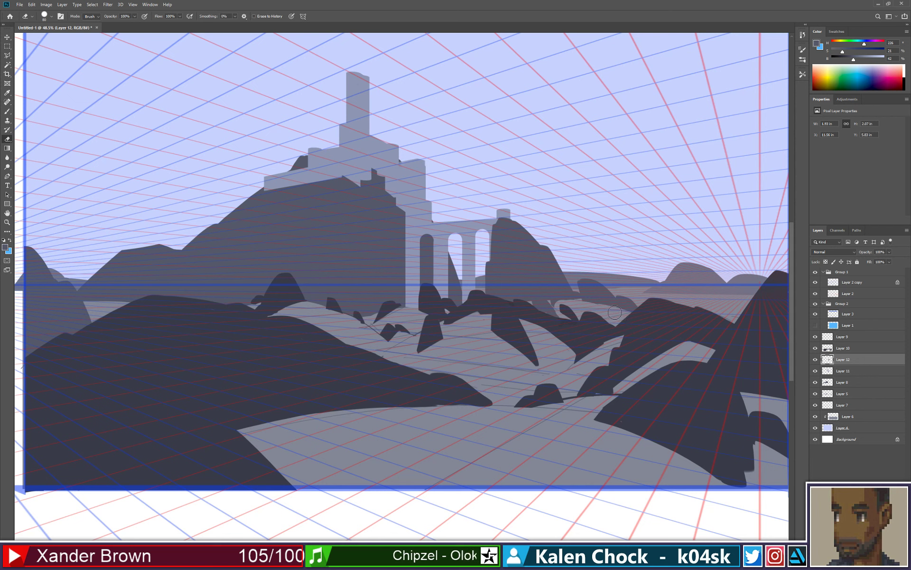
mouse_move(582, 284)
mouse_down()
mouse_move(586, 305)
mouse_move(588, 285)
mouse_up()
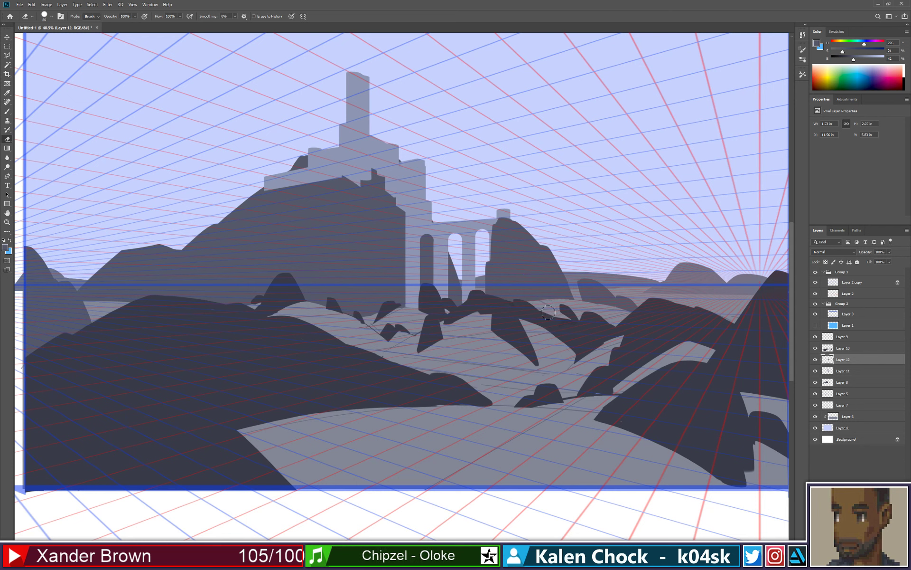
key(b)
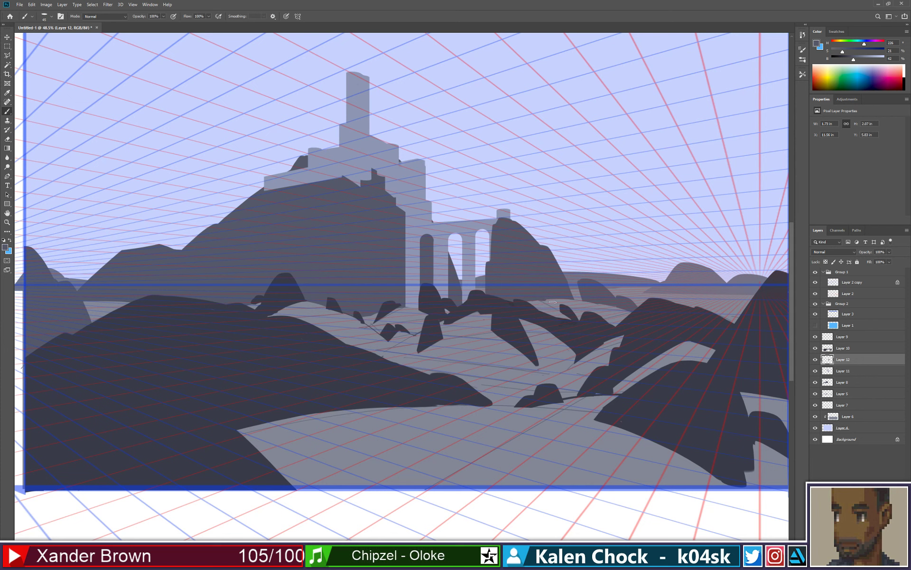
key(e)
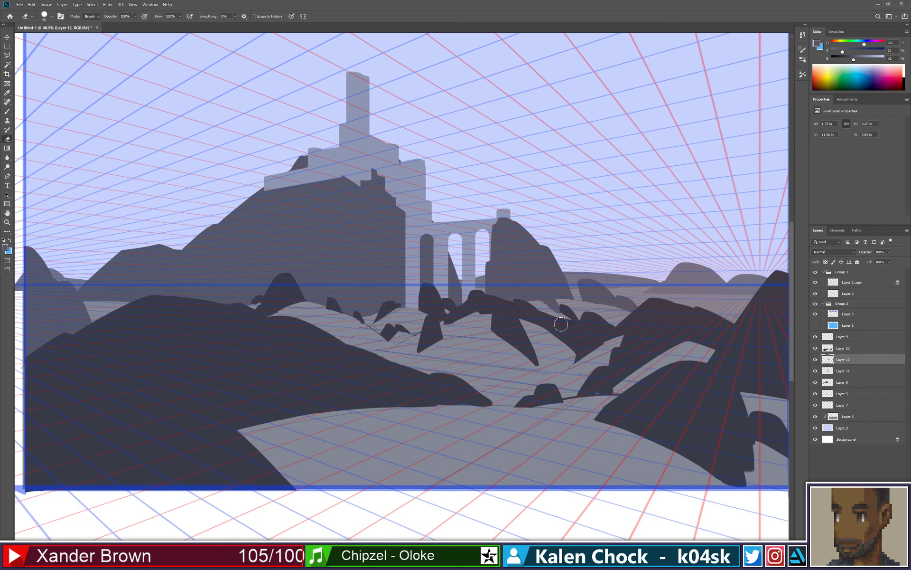
drag(538, 310, 565, 325)
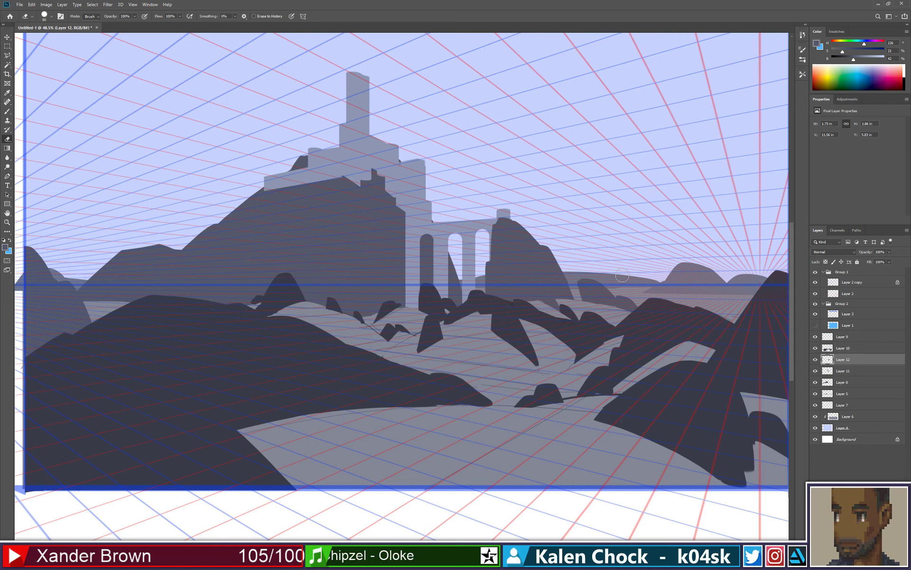
Step: On the large mountain's layer, paint a rounded rock and a low ridge in the mountain's colour behind the right foreground hill
key(v)
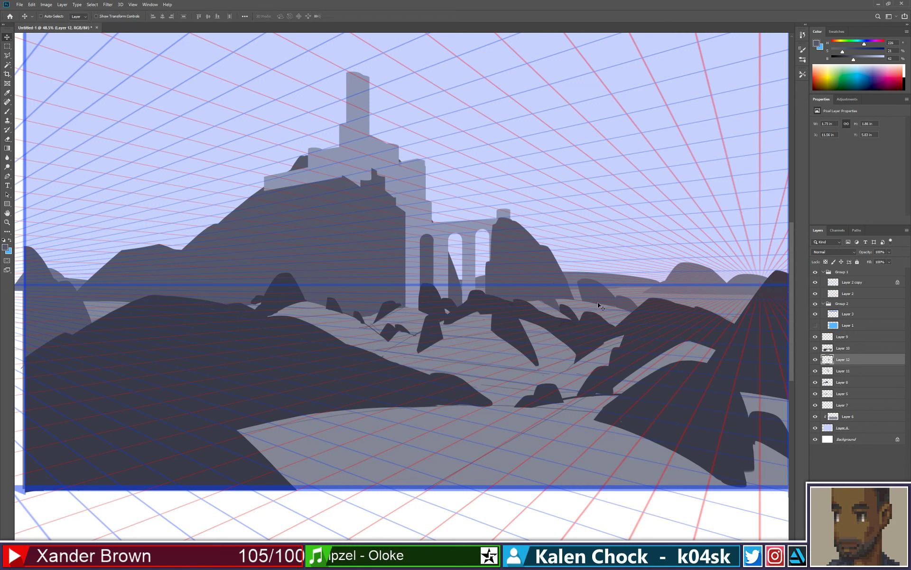
ctrl+click(586, 298)
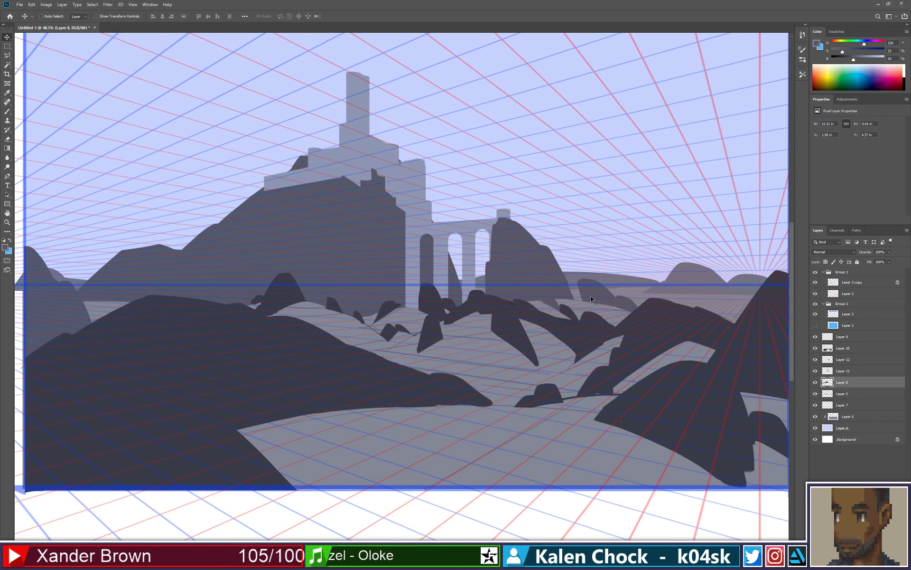
key(b)
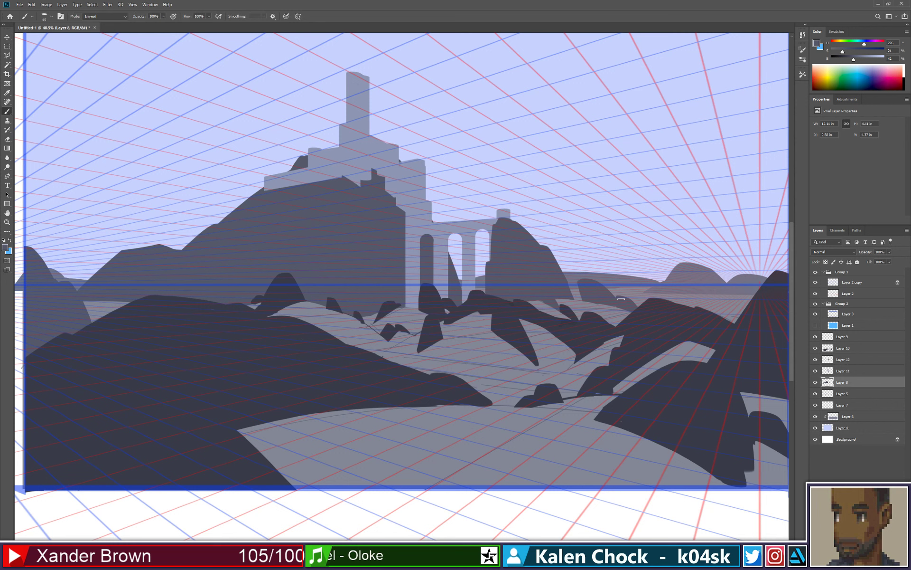
key(alt)
alt+click(368, 231)
key(bracketright)
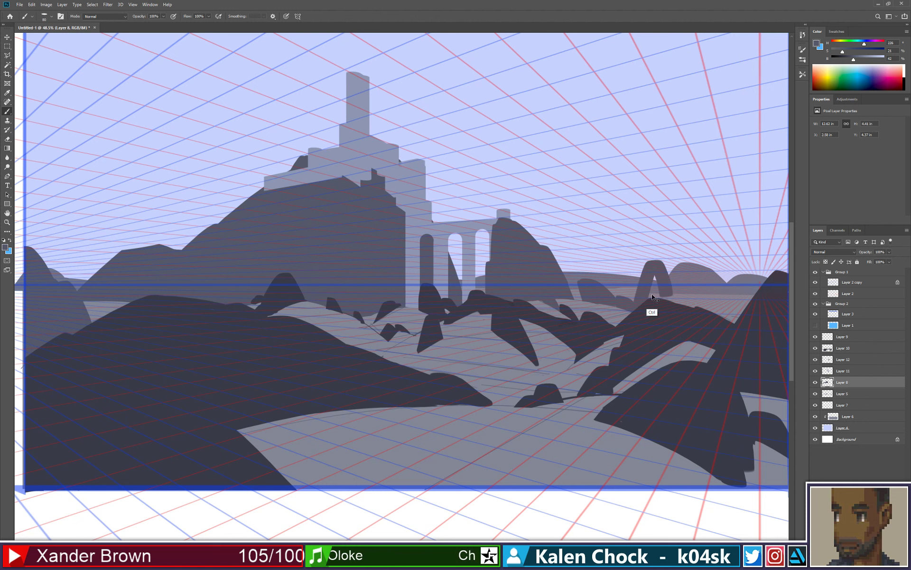
mouse_move(663, 298)
mouse_down()
mouse_move(695, 298)
mouse_move(667, 285)
mouse_move(672, 299)
mouse_move(655, 280)
mouse_move(672, 303)
mouse_move(657, 278)
mouse_move(701, 315)
mouse_move(695, 305)
mouse_move(732, 318)
mouse_move(715, 306)
mouse_move(755, 310)
mouse_move(742, 300)
mouse_move(707, 306)
mouse_up()
key(ctrl+z)
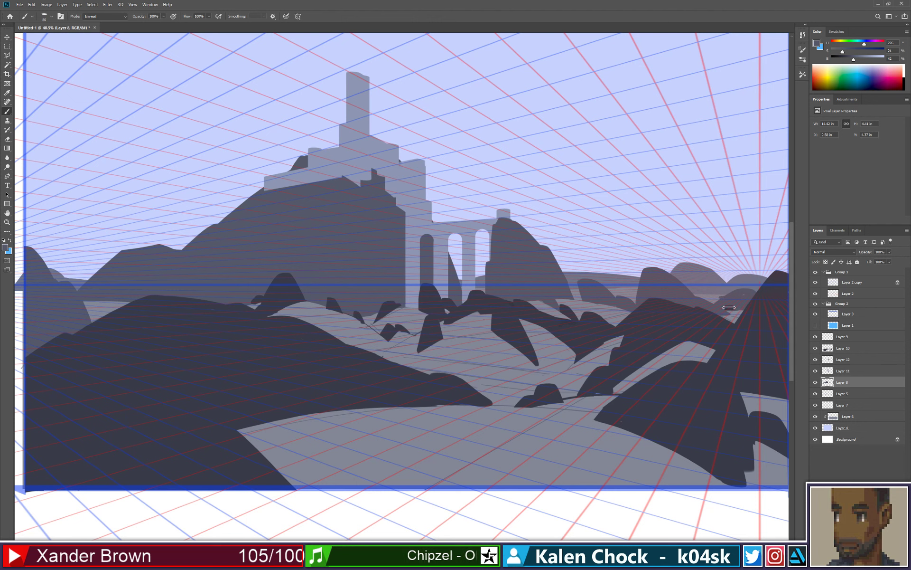
Step: On the large mountain's layer, extend the low ridge behind the right foreground hill in the mountain's colour
mouse_move(714, 308)
mouse_down()
mouse_move(746, 298)
mouse_move(735, 308)
mouse_move(764, 311)
mouse_move(736, 310)
mouse_move(778, 313)
mouse_up()
key(z)
alt+click(597, 260)
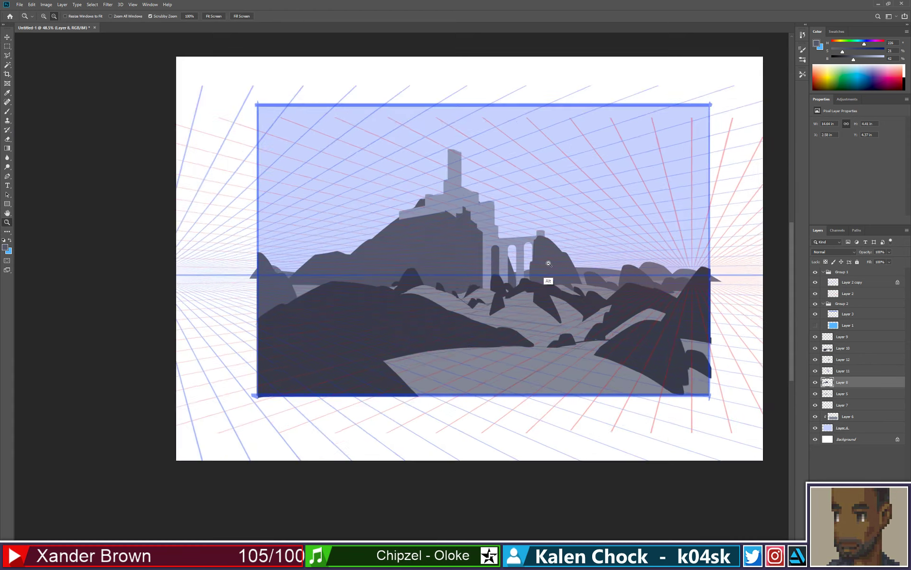
drag(549, 264, 568, 243)
drag(513, 230, 616, 238)
key(b)
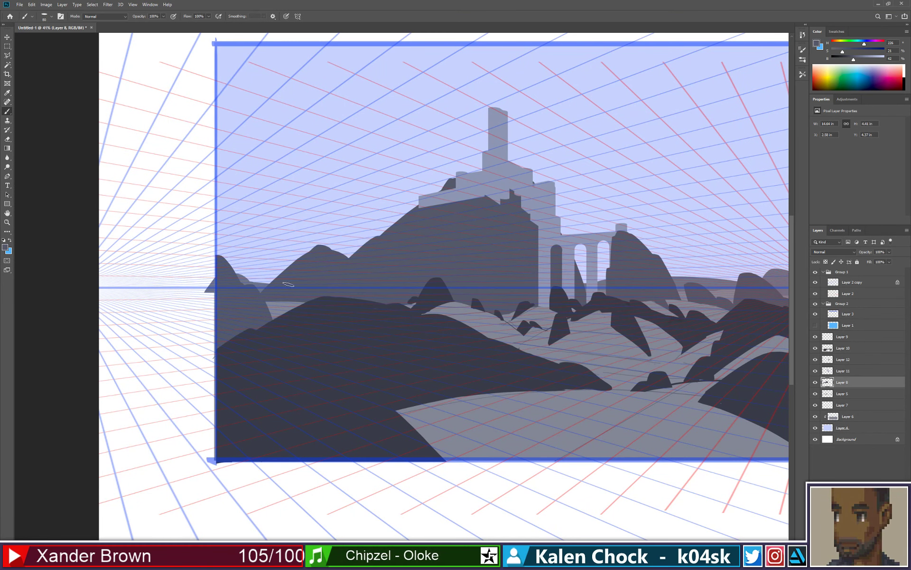
drag(332, 261, 371, 255)
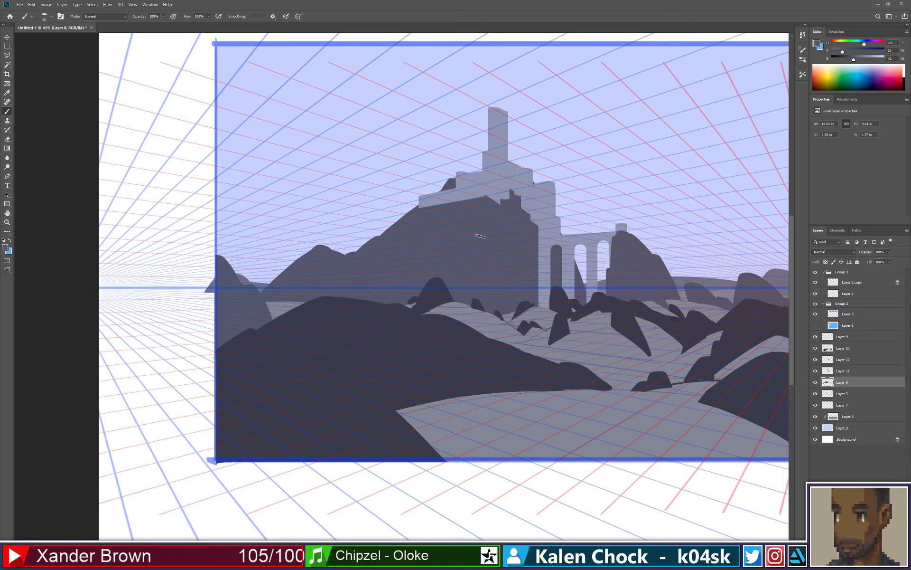
Step: Paint a cluster of small rocks in the mountain's colour between the bridge's end rock and the large rounded rock on the right
key(z)
alt+click(498, 242)
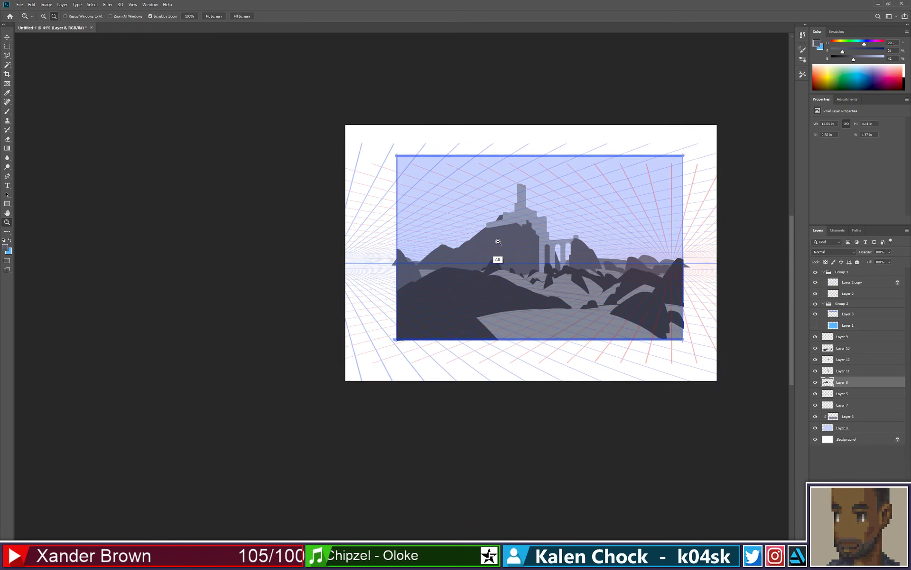
drag(498, 241, 528, 230)
drag(634, 264, 570, 267)
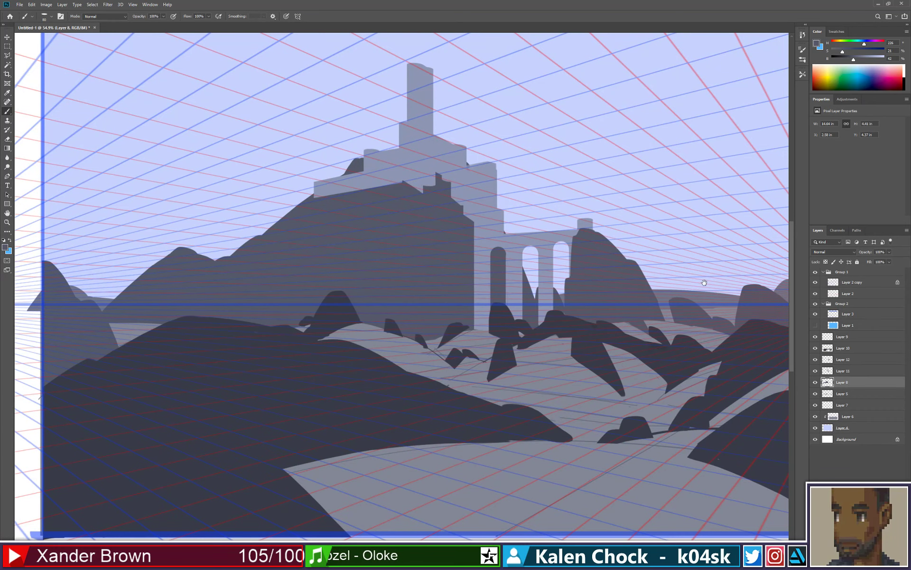
drag(705, 282, 567, 292)
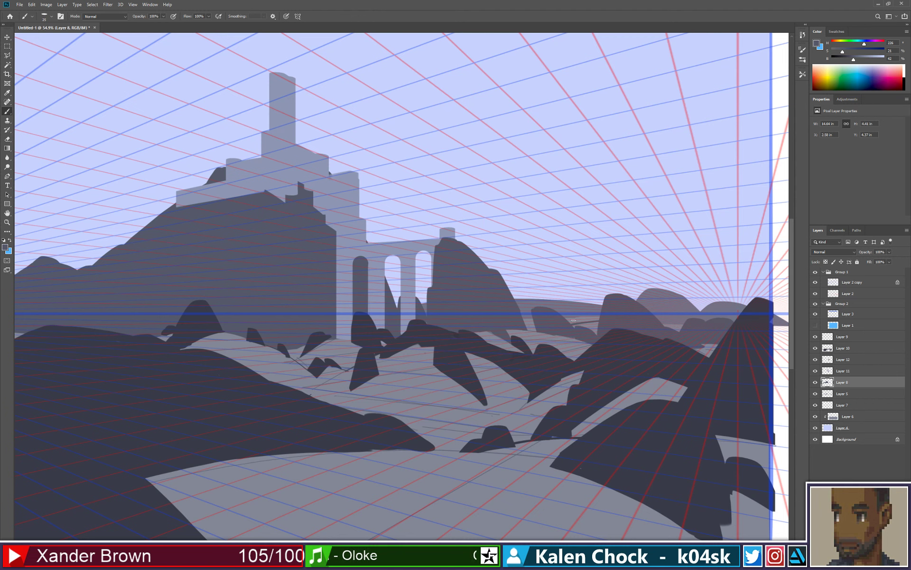
mouse_move(571, 309)
mouse_down()
mouse_move(576, 322)
mouse_move(586, 319)
mouse_up()
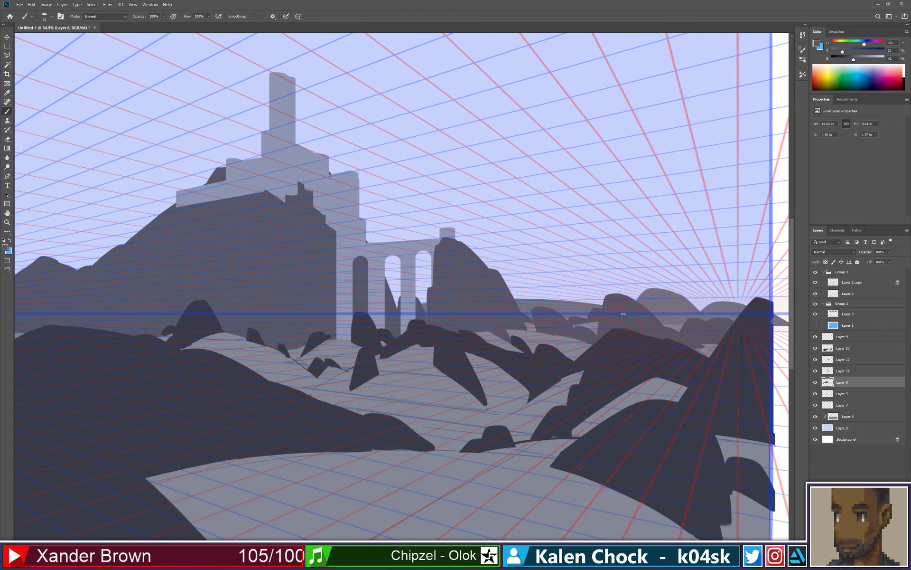
Step: Hide the perspective grid group to show the flat silhouettes alone
key(z)
mouse_move(623, 313)
mouse_down()
mouse_move(584, 321)
mouse_move(607, 305)
mouse_up()
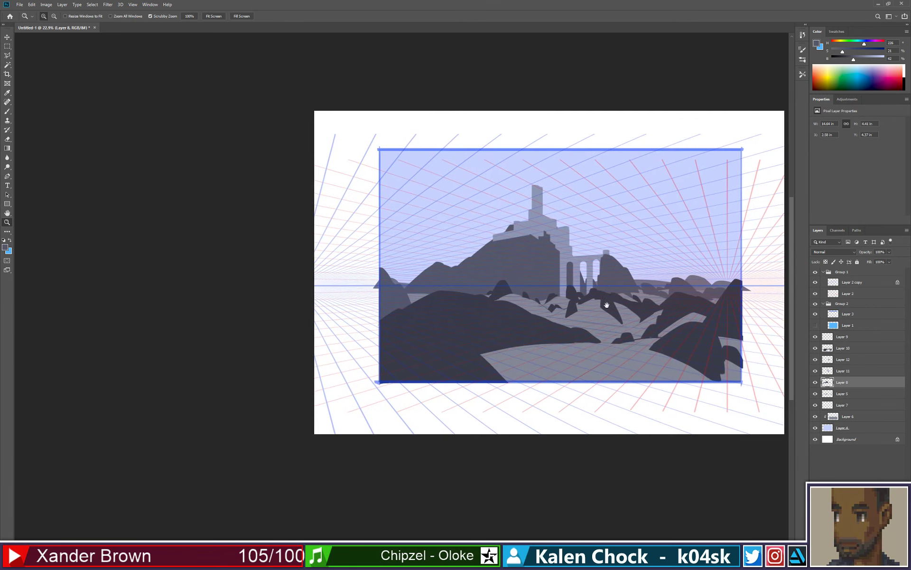
key(b)
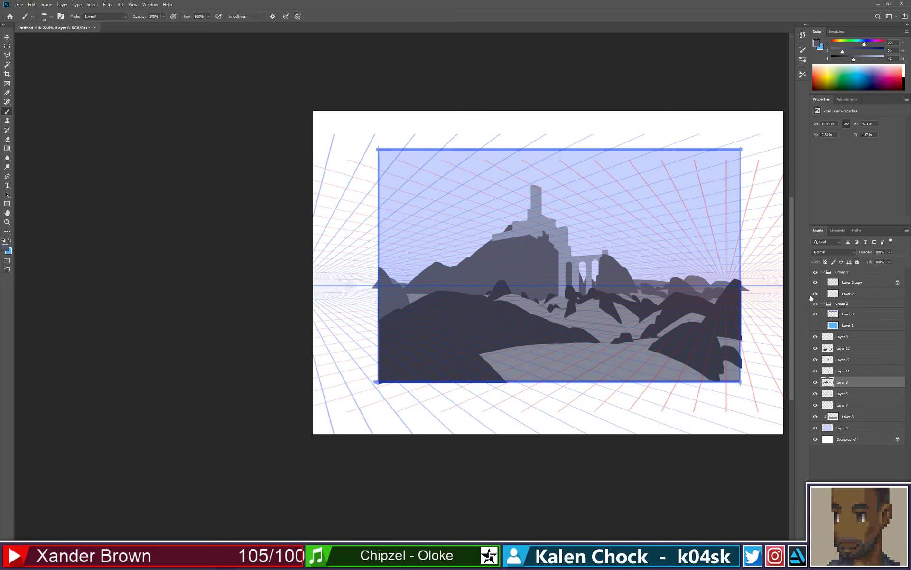
click(815, 272)
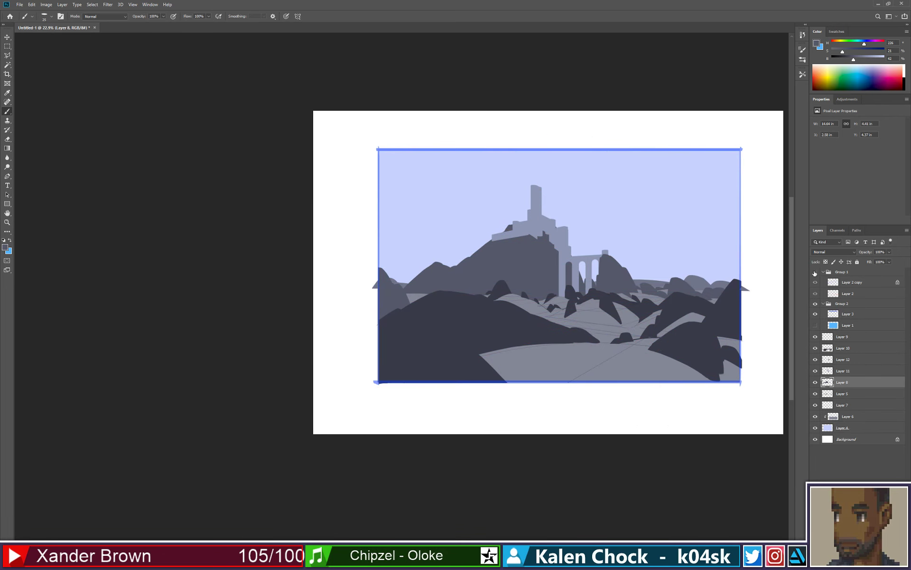
key(z)
click(626, 341)
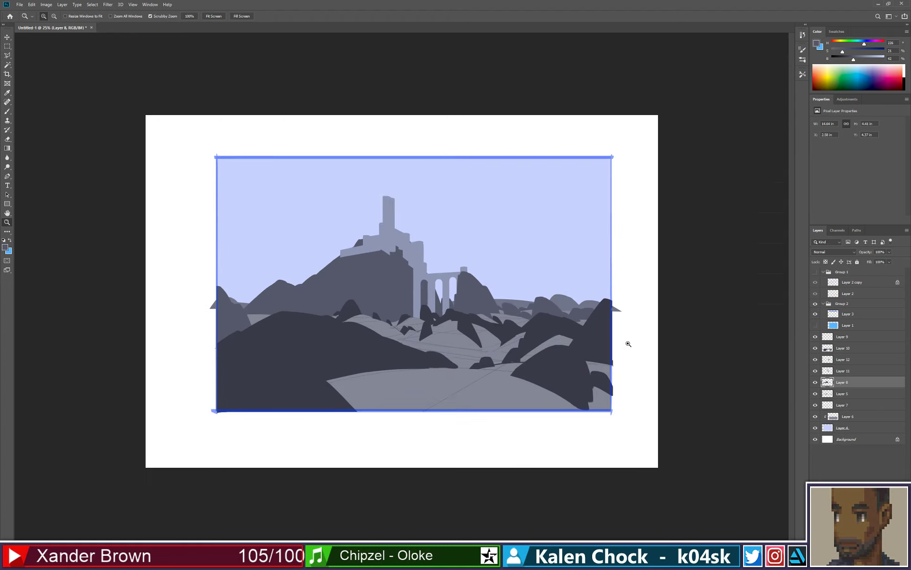
click(483, 394)
click(483, 394)
key(v)
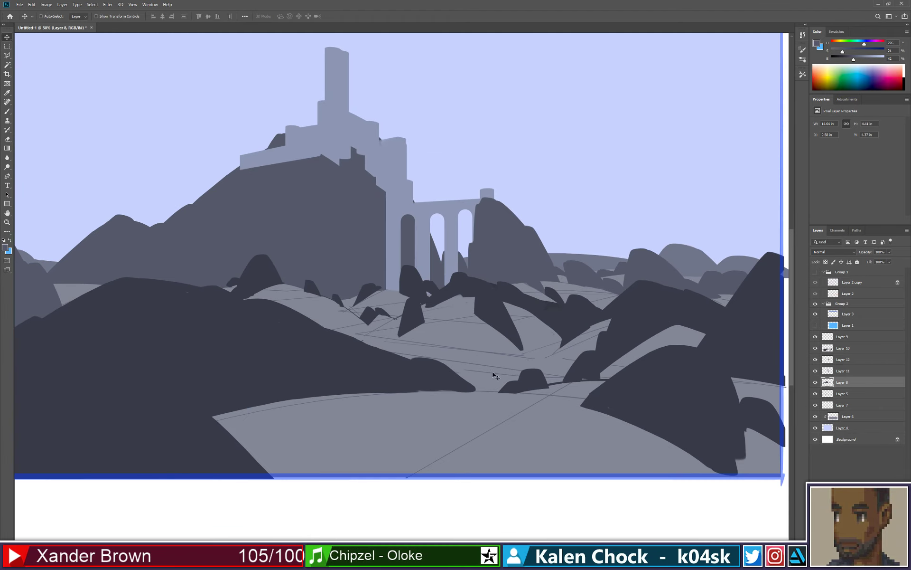
ctrl+click(496, 361)
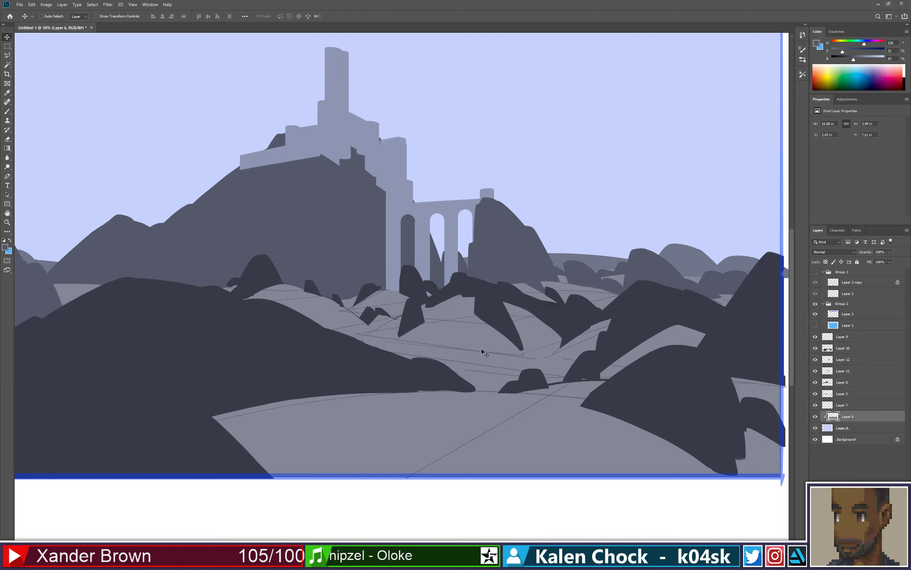
key(b)
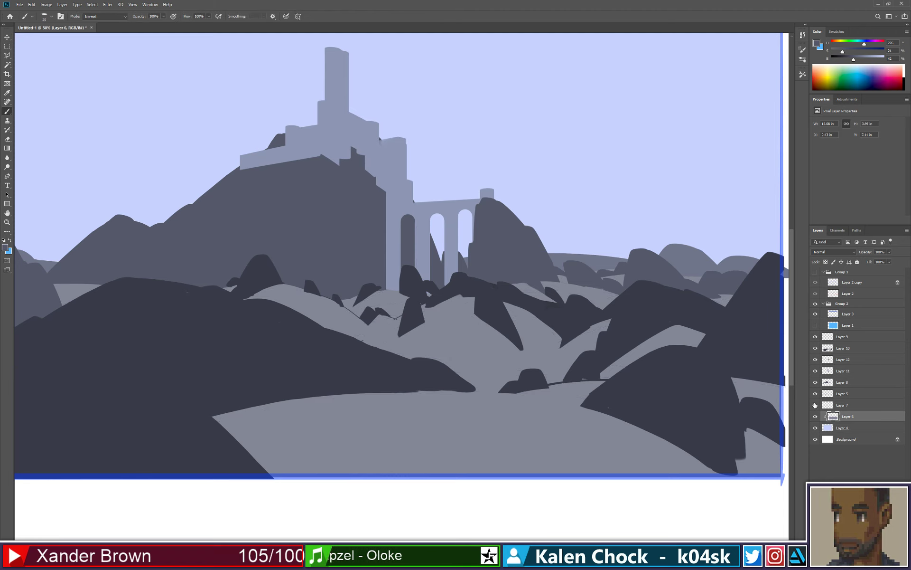
key(e)
mouse_move(476, 359)
mouse_down()
mouse_move(502, 357)
mouse_move(439, 362)
mouse_move(494, 356)
mouse_up()
key(ctrl+z)
Step: On Layer 7, erase the thin construction lines across the middle ground and where they cross the path below the small rocks
click(852, 409)
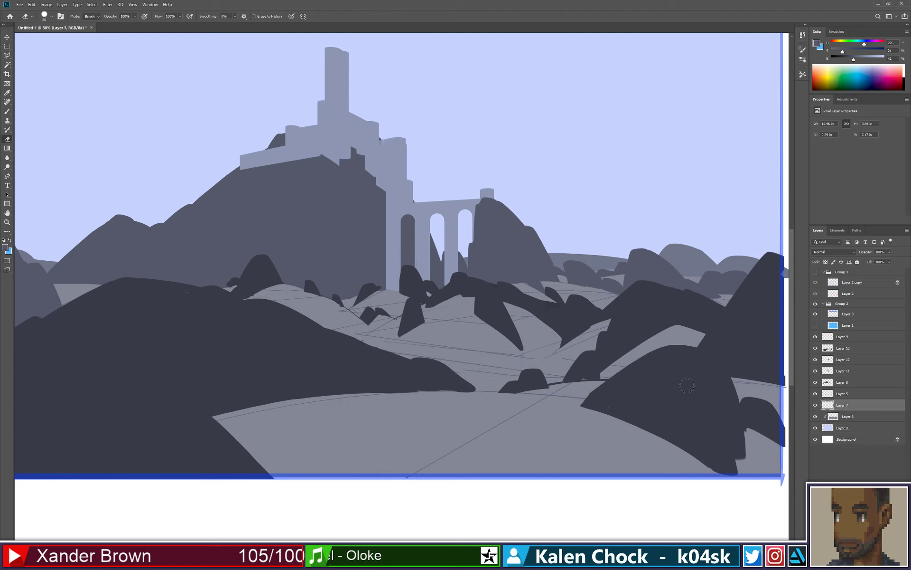
mouse_move(545, 329)
mouse_down()
mouse_move(560, 342)
mouse_move(520, 347)
mouse_move(541, 358)
mouse_move(540, 343)
mouse_move(382, 345)
mouse_up()
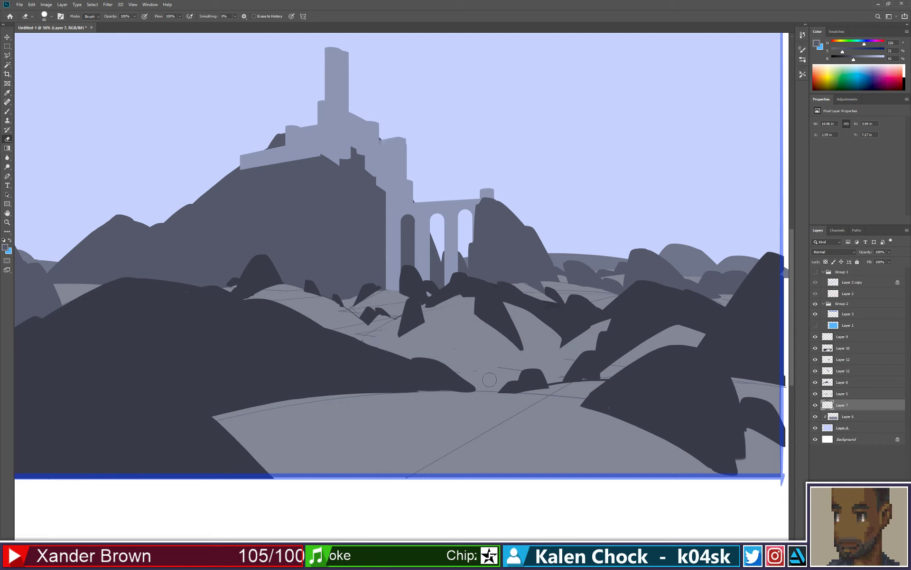
mouse_move(498, 350)
mouse_down()
mouse_move(367, 340)
mouse_move(363, 309)
mouse_up()
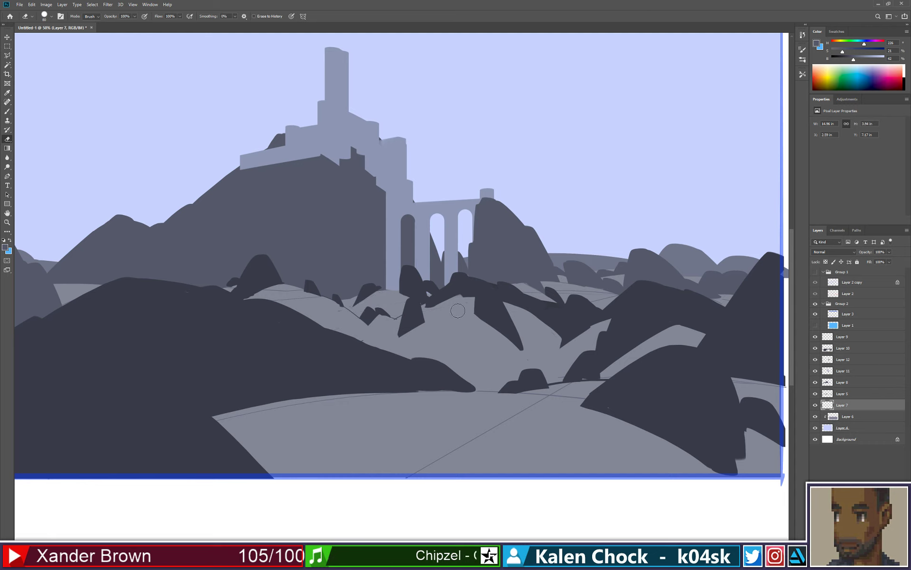
drag(540, 403, 564, 406)
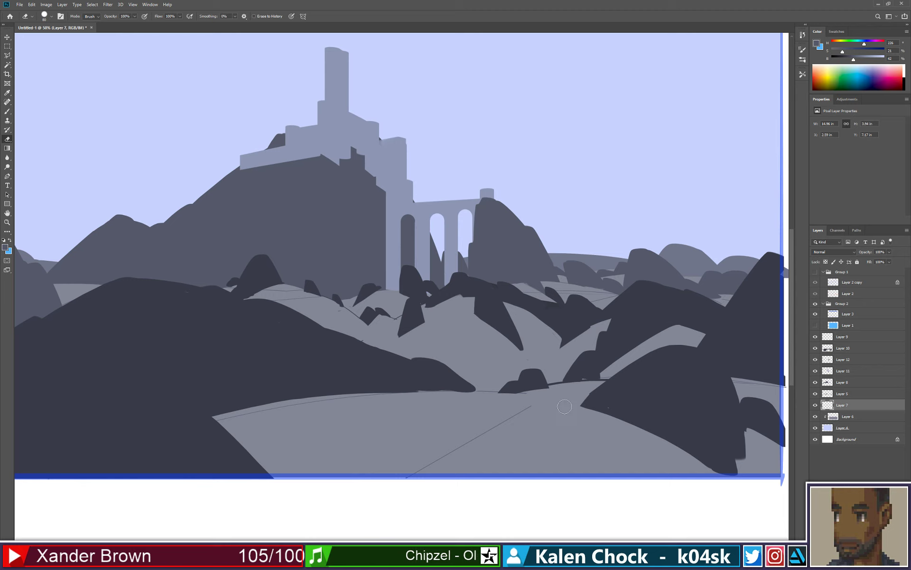
Step: Sample the construction line colour and draw thin curved contour lines over the central mound and down its right side towards the foreground hill
key(z)
click(531, 429)
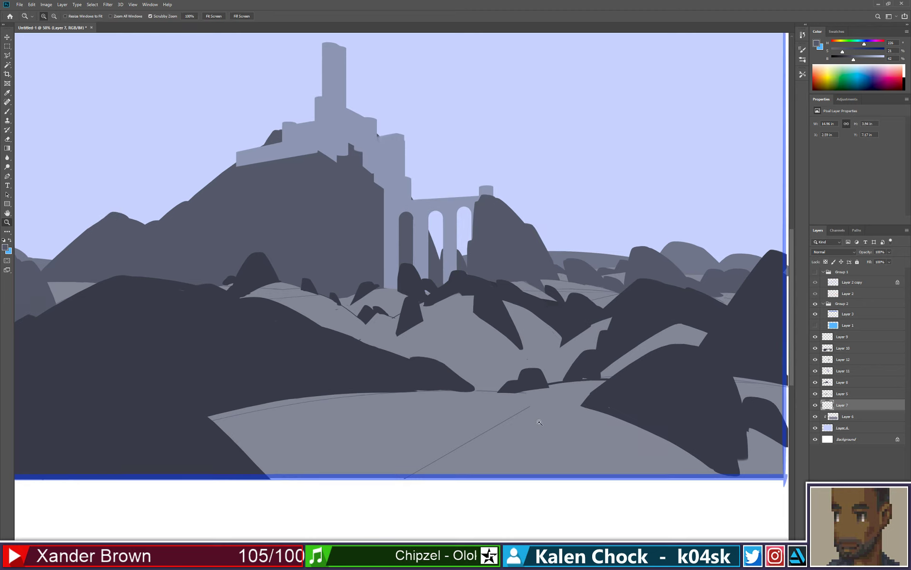
key(b)
alt+click(478, 411)
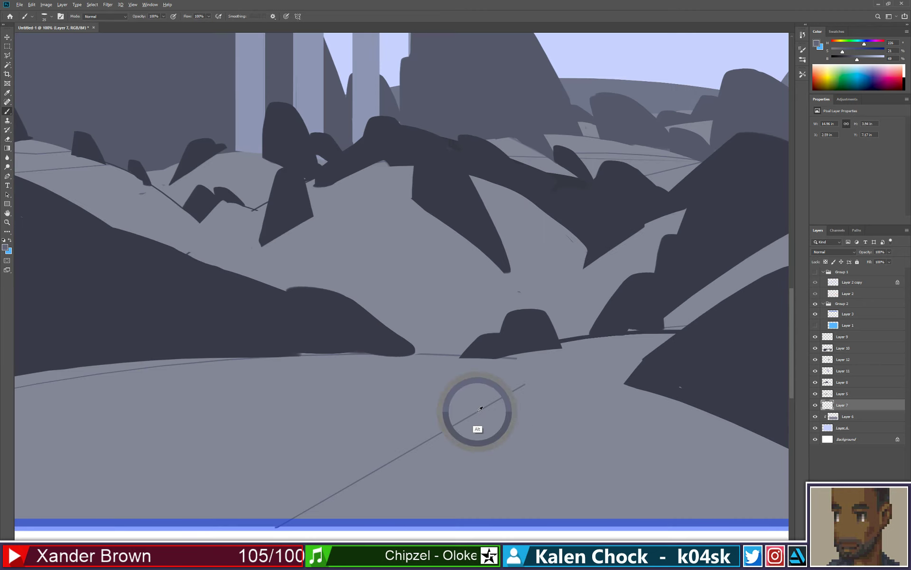
key(z)
alt+click(478, 389)
key(b)
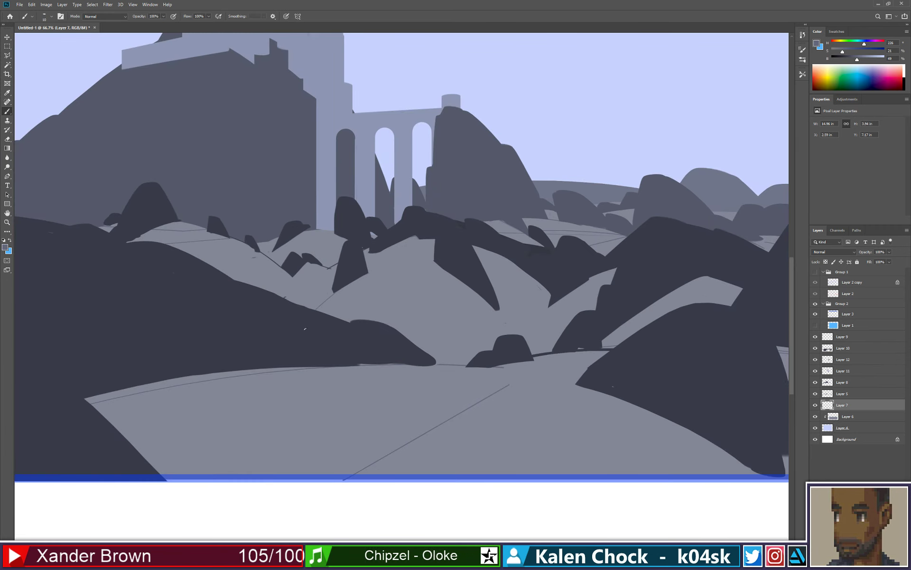
mouse_move(316, 309)
mouse_down()
mouse_move(535, 329)
mouse_move(584, 373)
mouse_up()
drag(503, 305, 565, 305)
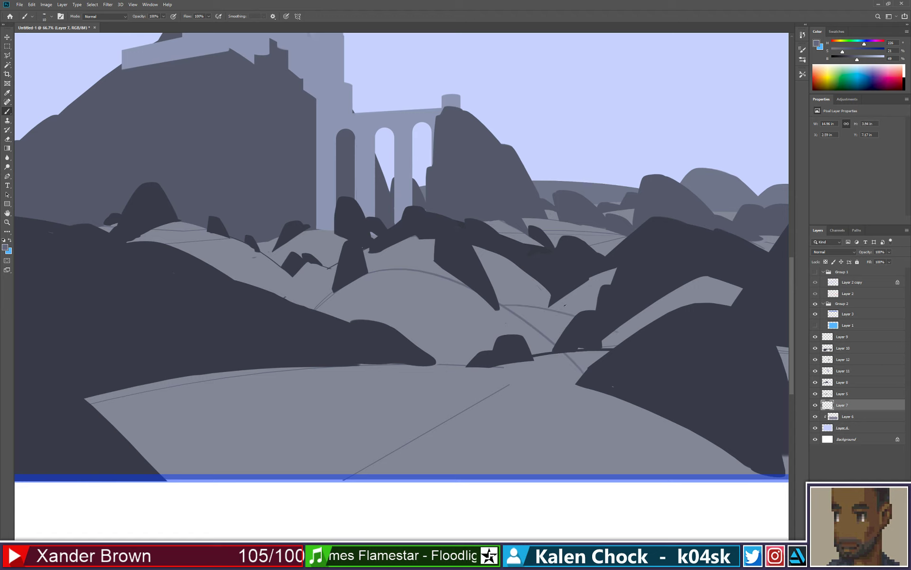
Step: Draw a curved contour line from the small rocks on the left slope down to the left foreground hill's edge, redoing the stroke once
drag(476, 261, 592, 268)
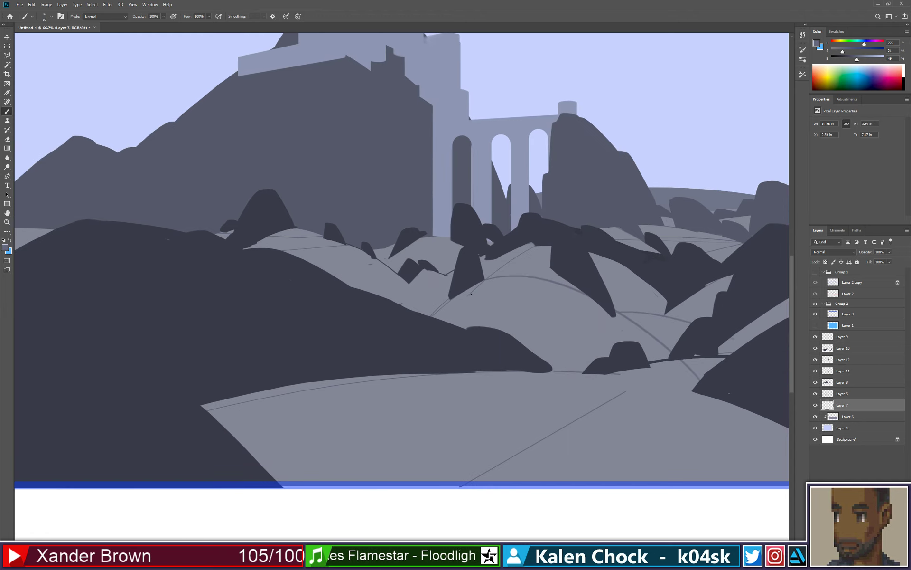
key(ctrl+z)
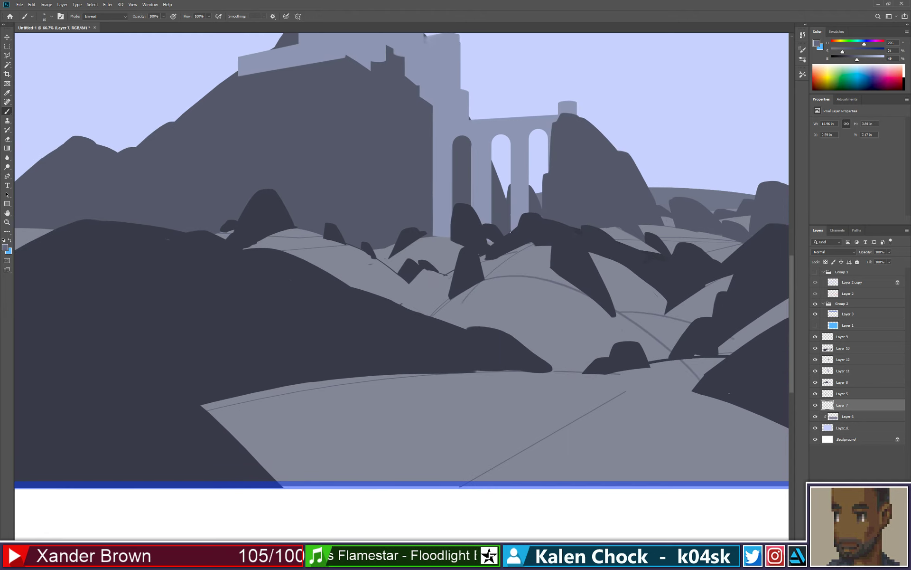
drag(372, 260, 434, 316)
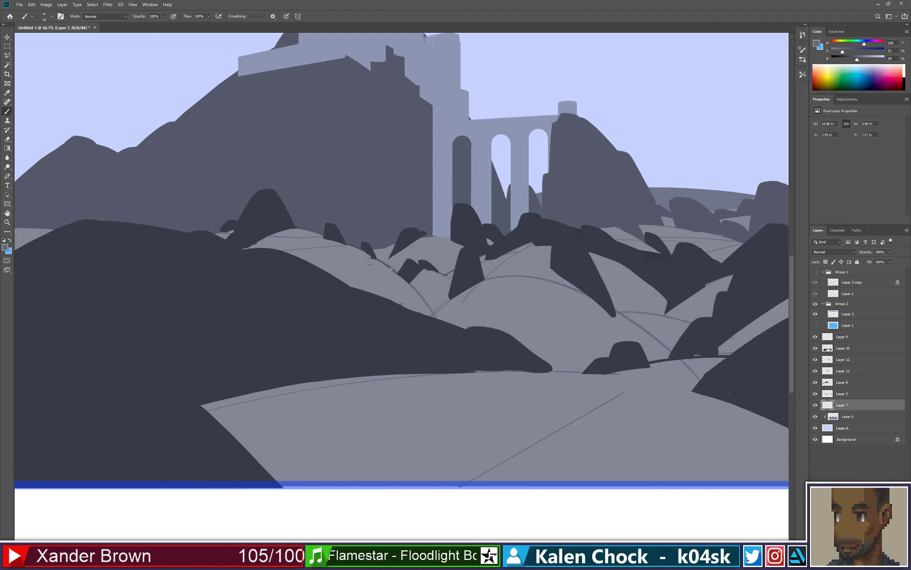
key(ctrl+z)
drag(373, 261, 434, 316)
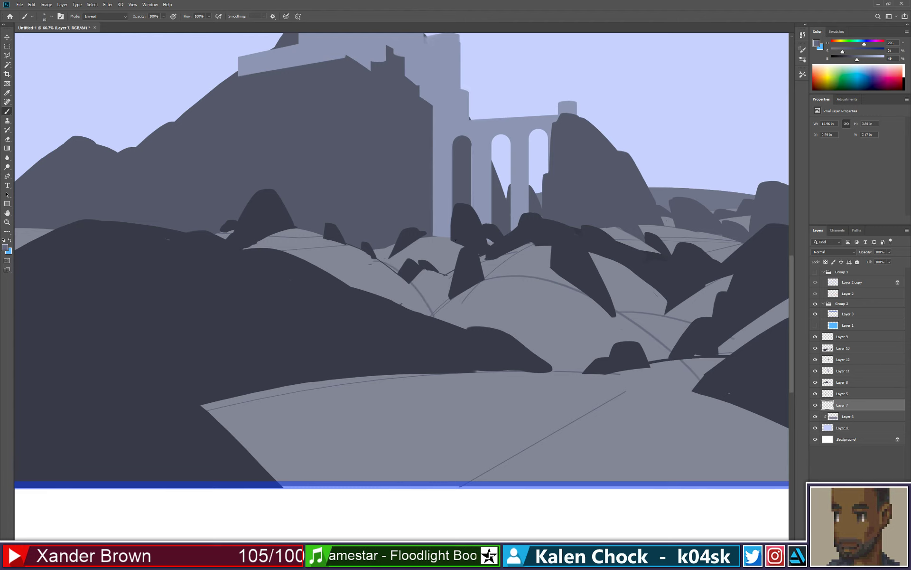
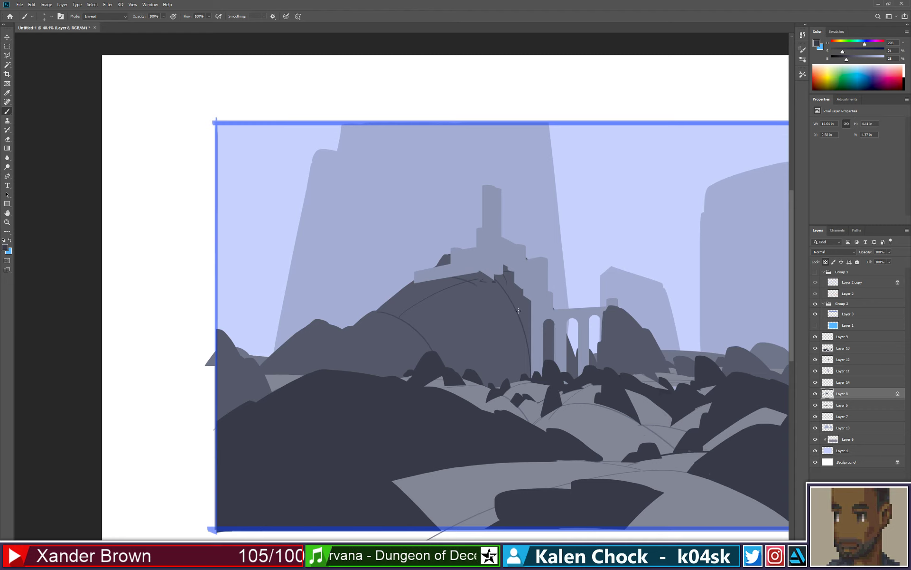
Step: On the castle's layer, erase the left end of the base wall so that it tapers to a point above the mountain
key(e)
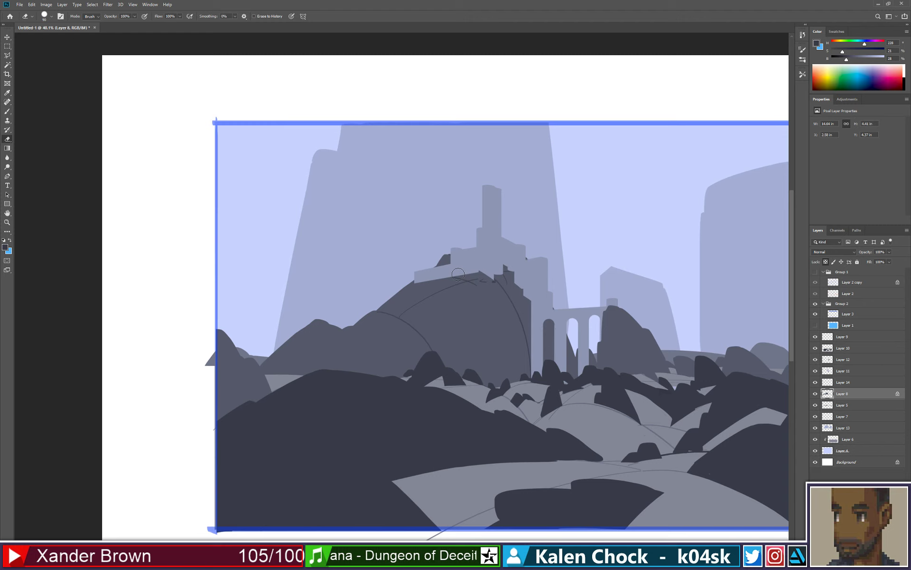
ctrl+click(459, 276)
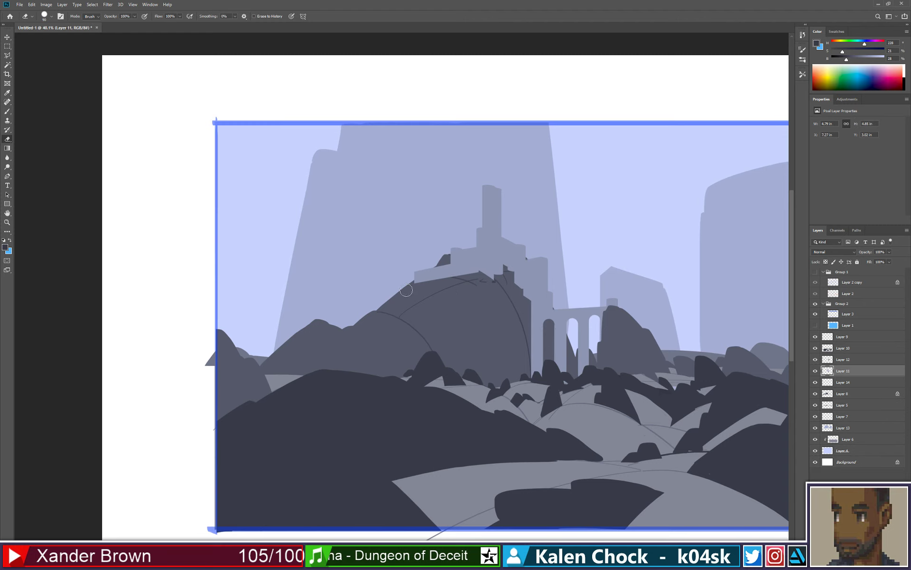
mouse_move(406, 290)
mouse_down()
mouse_move(455, 295)
mouse_move(414, 284)
mouse_move(435, 290)
mouse_up()
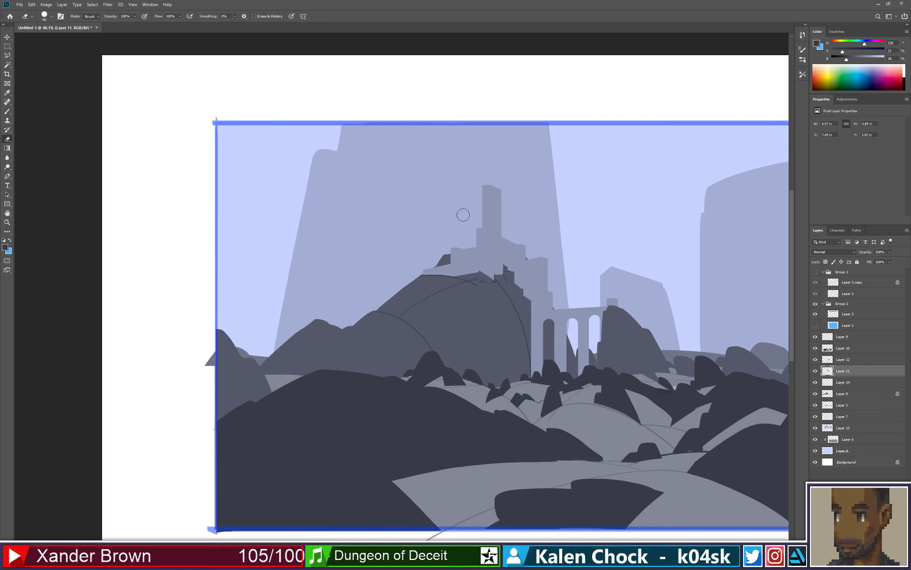
Step: Sample the castle colour and repaint the gaps around the dark stepped blocks at the castle's lower right
key(b)
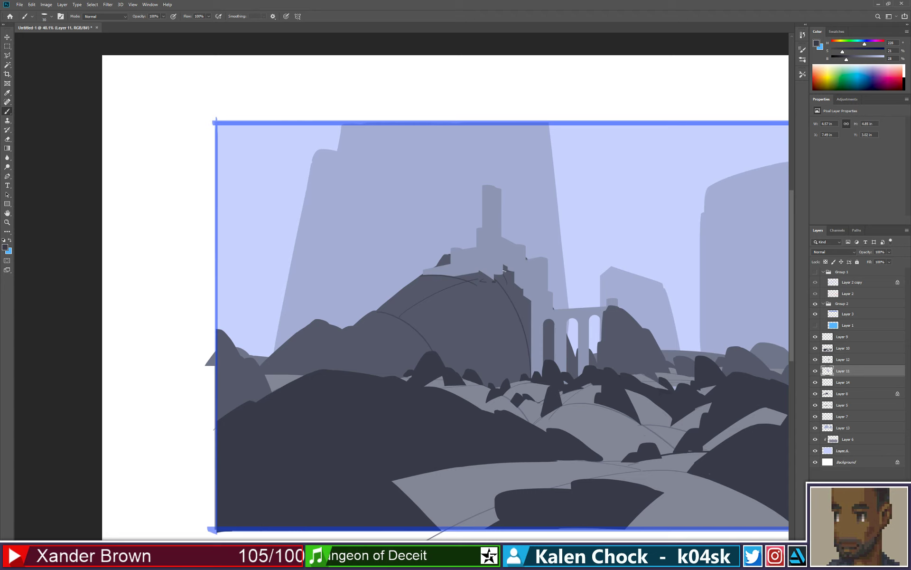
drag(504, 262, 506, 285)
key(ctrl+z)
alt+click(497, 271)
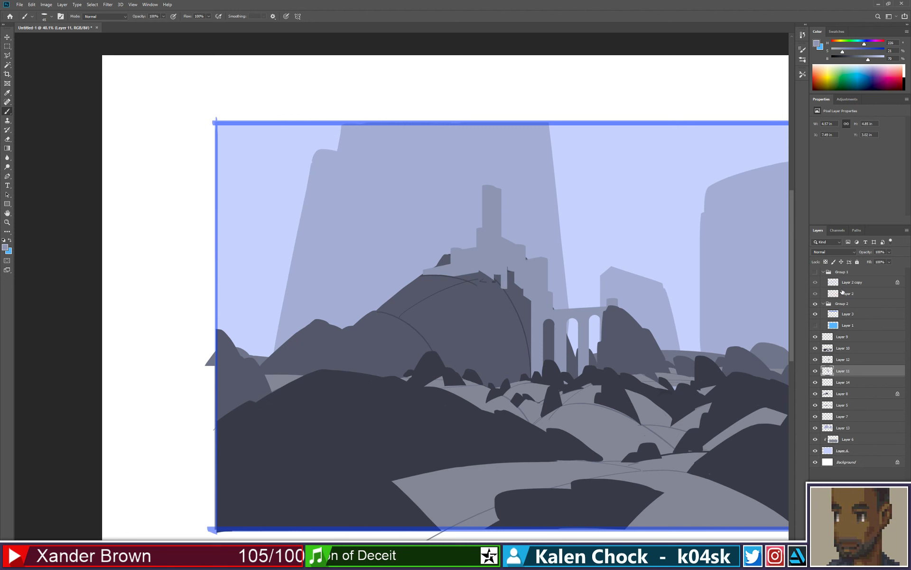
Step: Show the perspective grid group and trim the castle's lower edge around the stepped blocks with a smaller eraser
click(815, 273)
key(e)
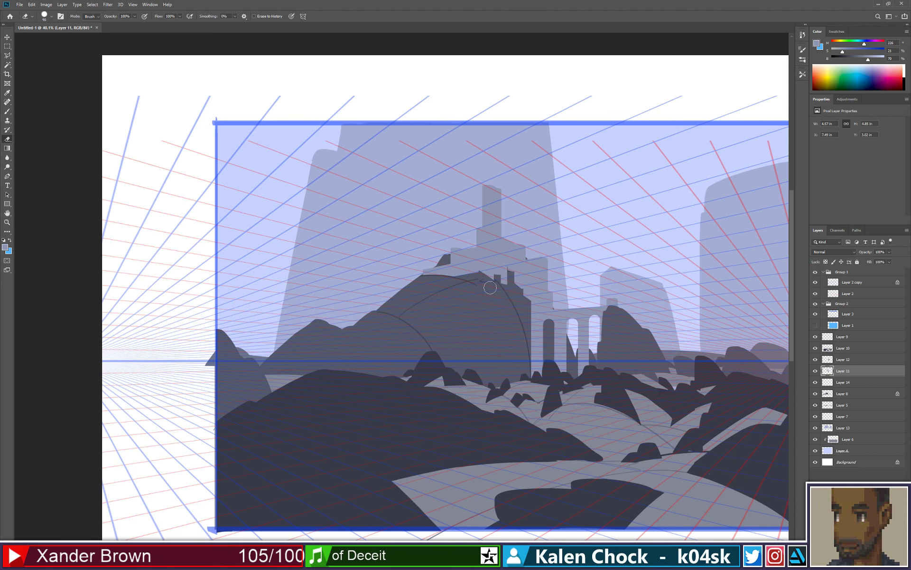
key(bracketleft)
key(bracketleft)
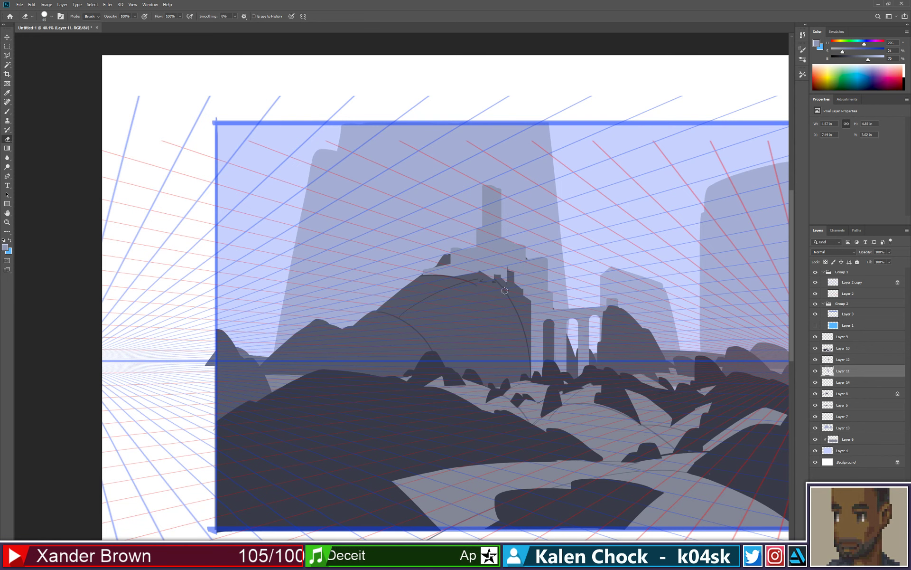
key(b)
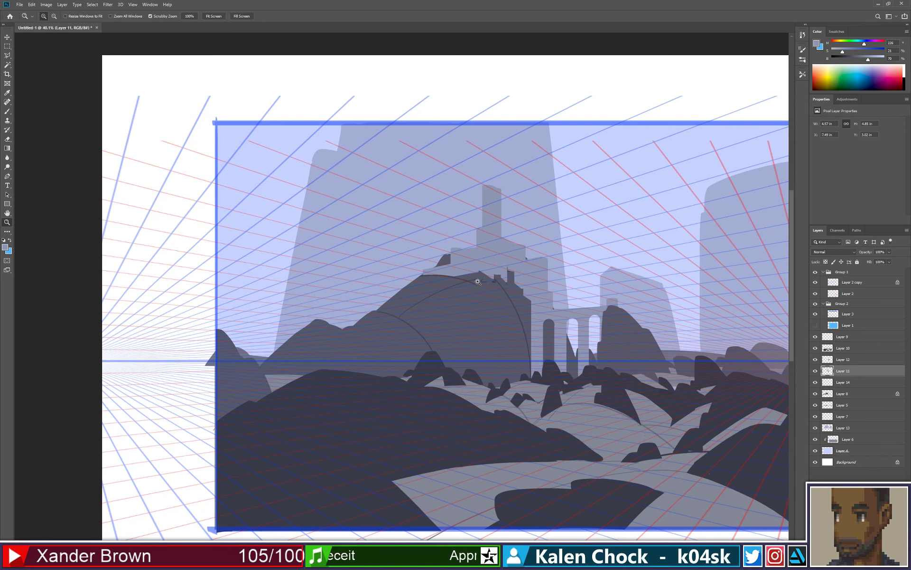
Step: Paint the base wall's left end back as a squared block and add a small rounded turret on the castle's left step
ctrl+click(479, 284)
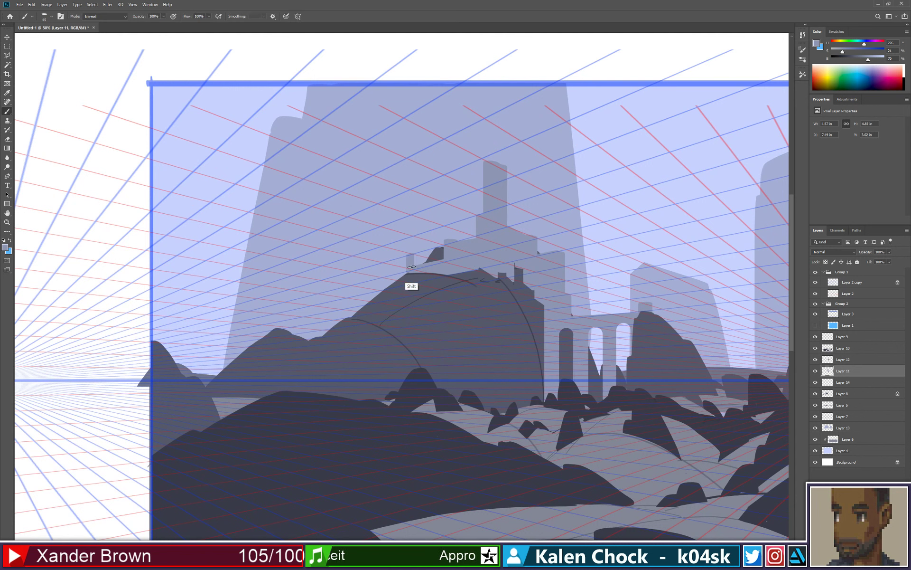
drag(414, 262, 445, 259)
key(ctrl+z)
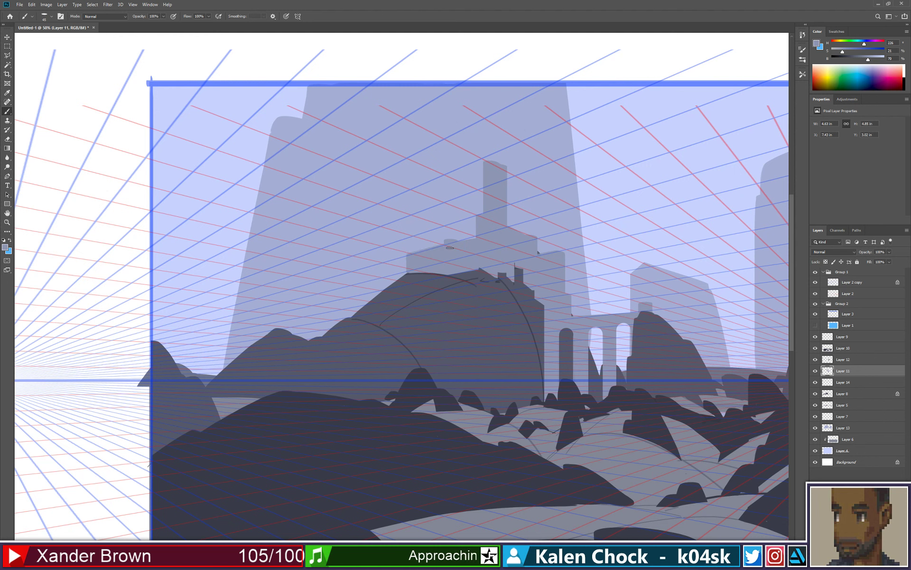
mouse_move(447, 252)
mouse_down()
mouse_move(447, 233)
mouse_move(457, 235)
mouse_up()
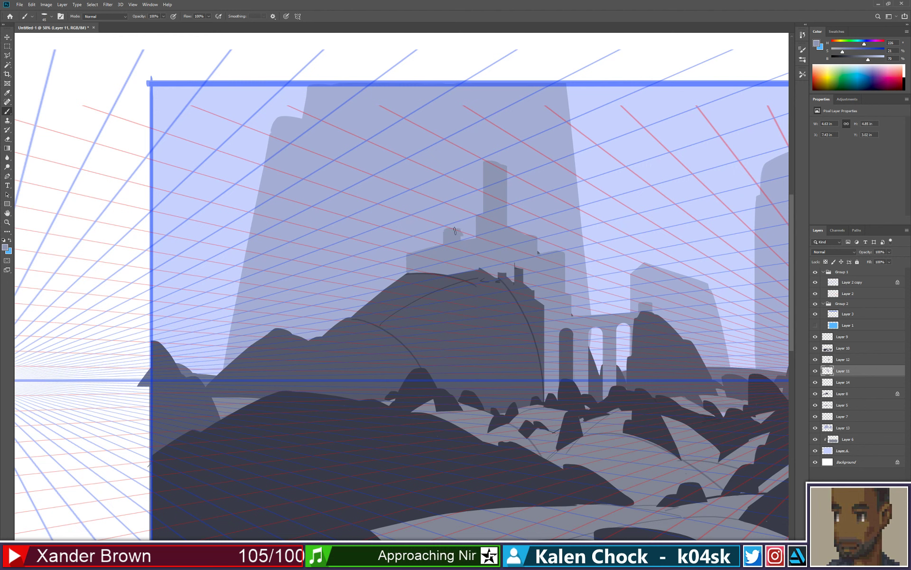
mouse_move(460, 233)
mouse_down()
mouse_move(443, 229)
mouse_move(463, 230)
mouse_up()
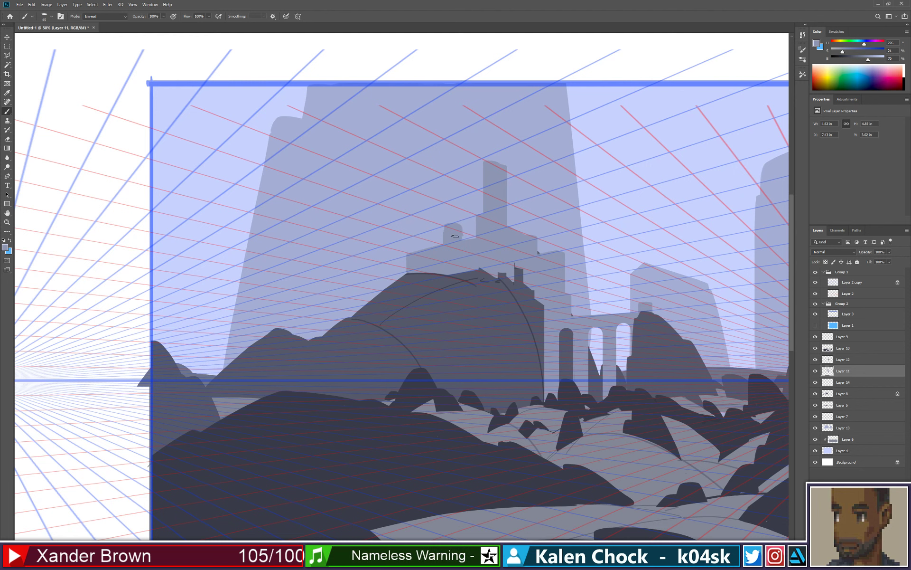
drag(446, 225, 457, 236)
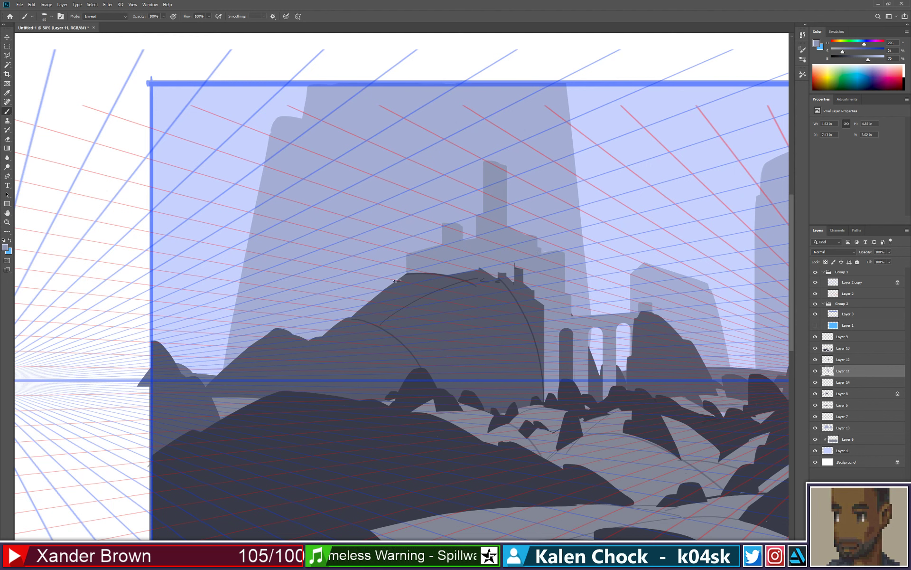
Step: Try a small tower at the base wall's left end and a narrower, taller top on the central tower
mouse_move(397, 258)
mouse_down()
mouse_move(399, 250)
mouse_move(405, 275)
mouse_up()
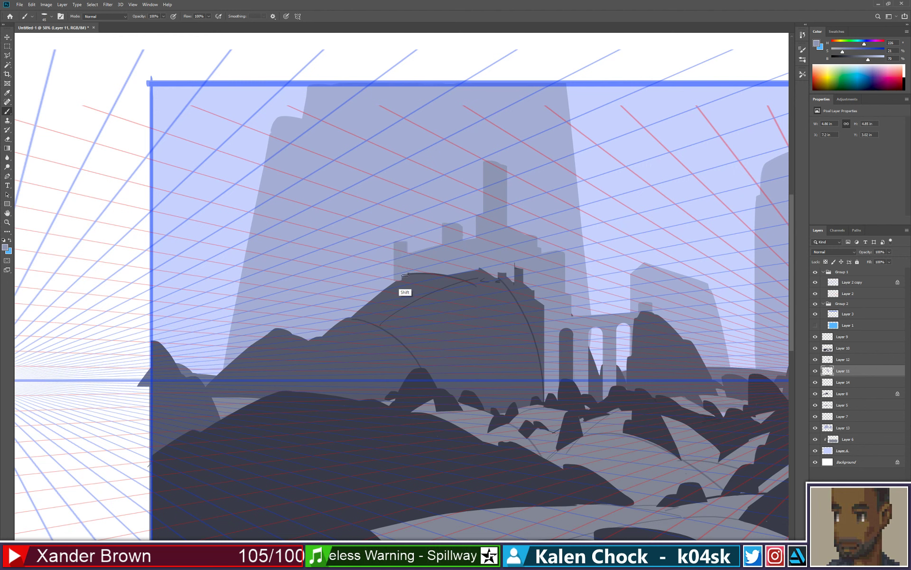
key(e)
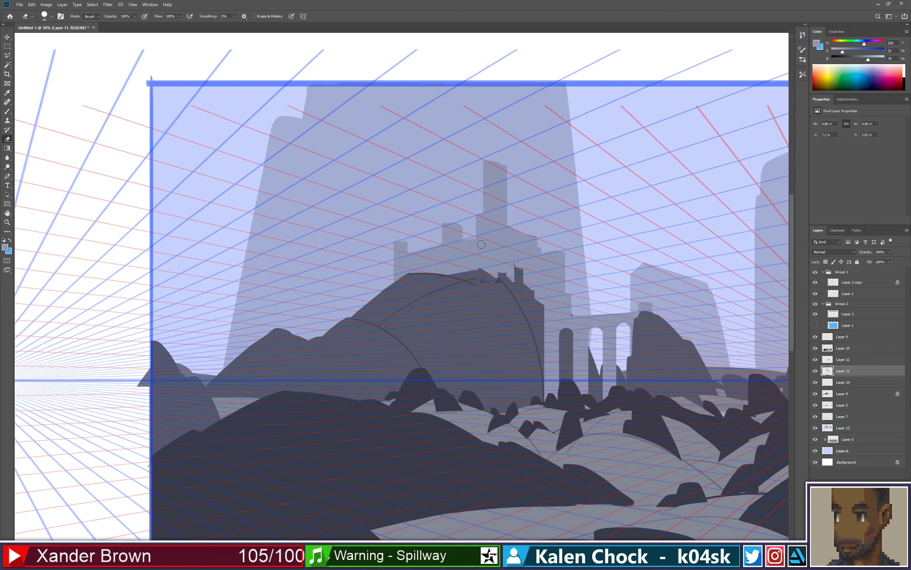
key(b)
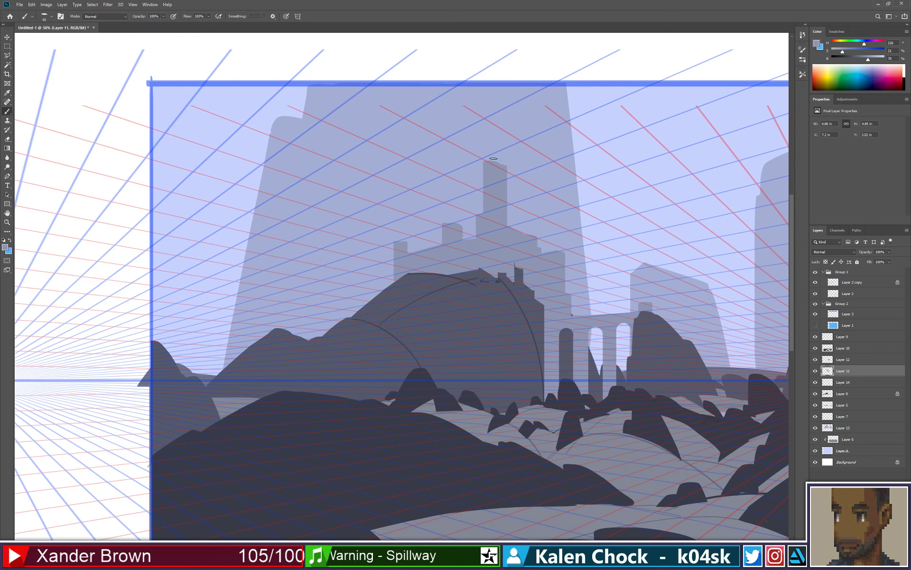
mouse_move(492, 152)
mouse_down()
mouse_move(503, 185)
mouse_move(501, 132)
mouse_move(485, 157)
mouse_move(483, 134)
mouse_move(484, 153)
mouse_move(509, 146)
mouse_up()
key(e)
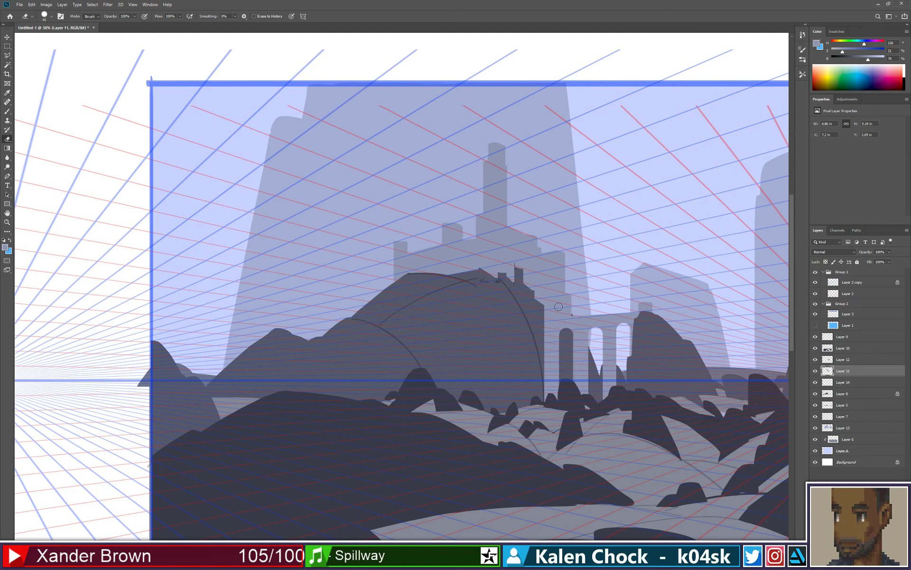
Step: Repaint the stepped edge where the castle meets the mountain beside the bridge, undoing a misplaced stroke
key(b)
key(shift)
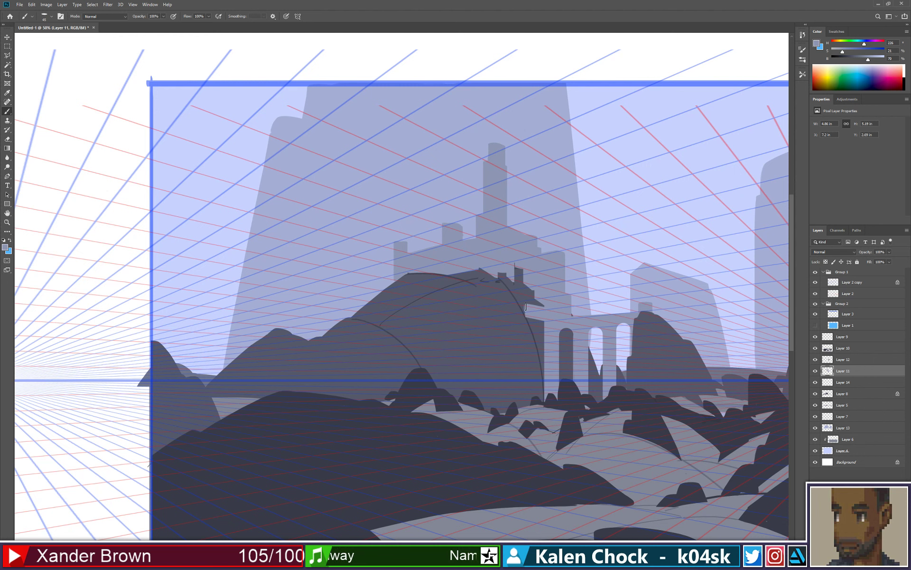
drag(527, 292, 525, 315)
key(ctrl+z)
key(e)
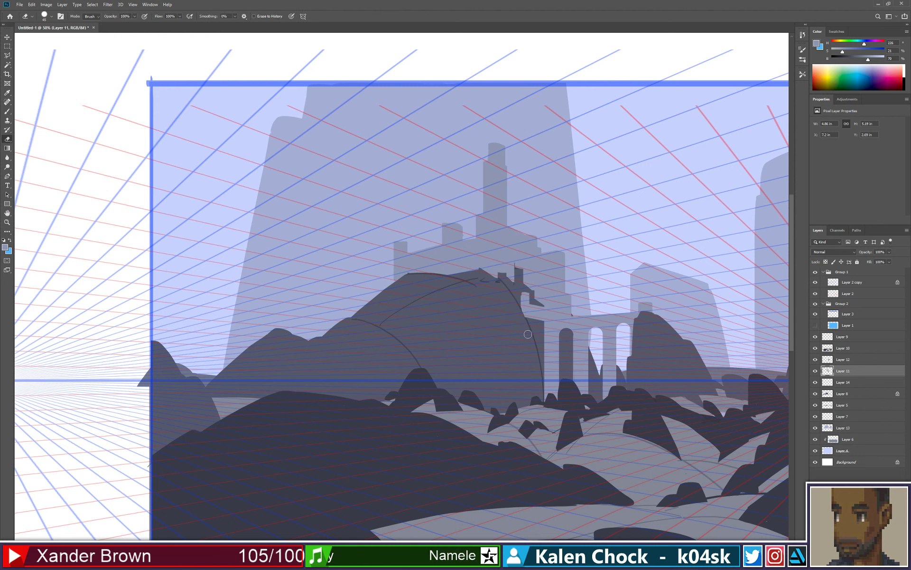
Step: Erase the small tower at the base wall's left end and trim the wall's upper corner
key(z)
mouse_move(520, 291)
mouse_down()
mouse_move(480, 291)
mouse_move(515, 269)
mouse_up()
key(e)
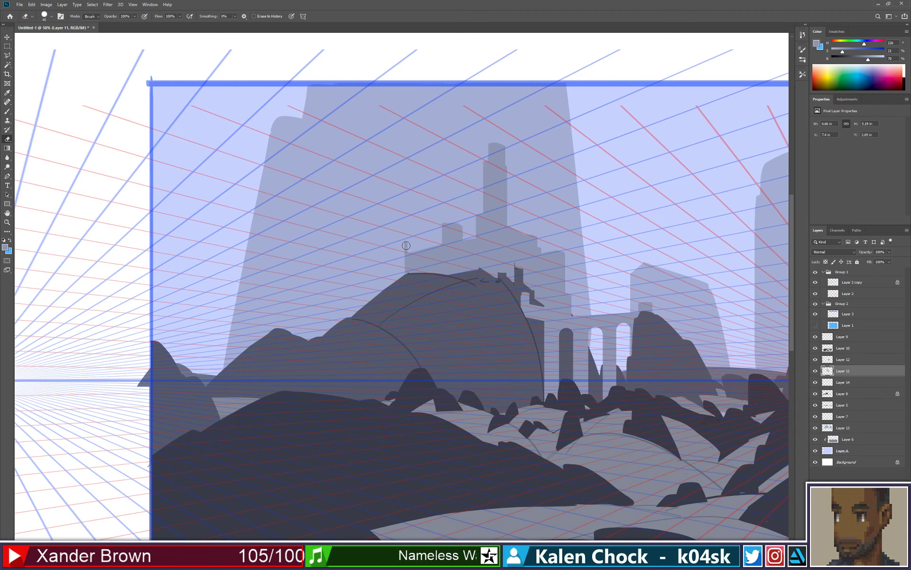
mouse_move(404, 237)
mouse_down()
mouse_move(415, 239)
mouse_move(408, 251)
mouse_move(428, 249)
mouse_up()
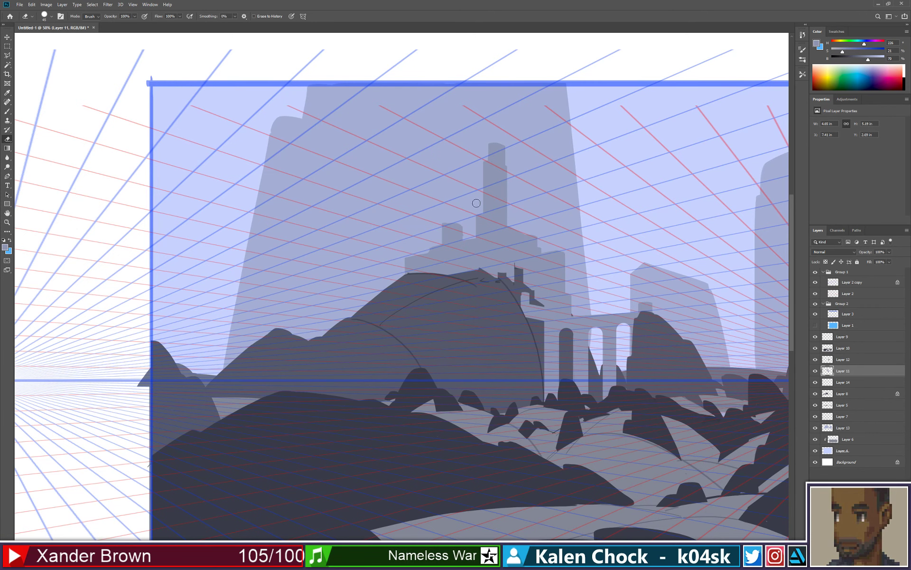
Step: Erase the raised top of the central tower down to a flat edge
key(z)
alt+click(462, 211)
alt+click(461, 211)
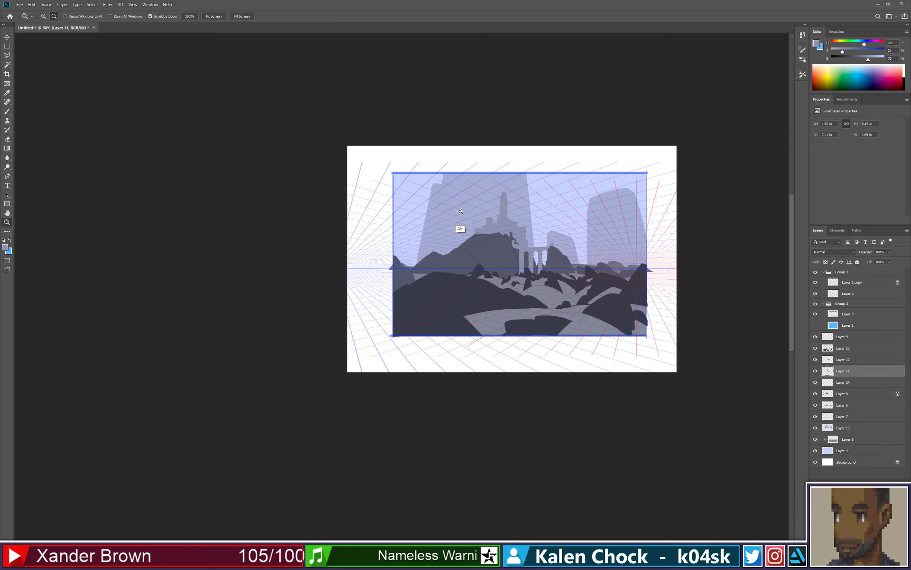
drag(461, 211, 495, 197)
key(e)
mouse_move(490, 160)
mouse_down()
mouse_move(510, 161)
mouse_move(520, 173)
mouse_up()
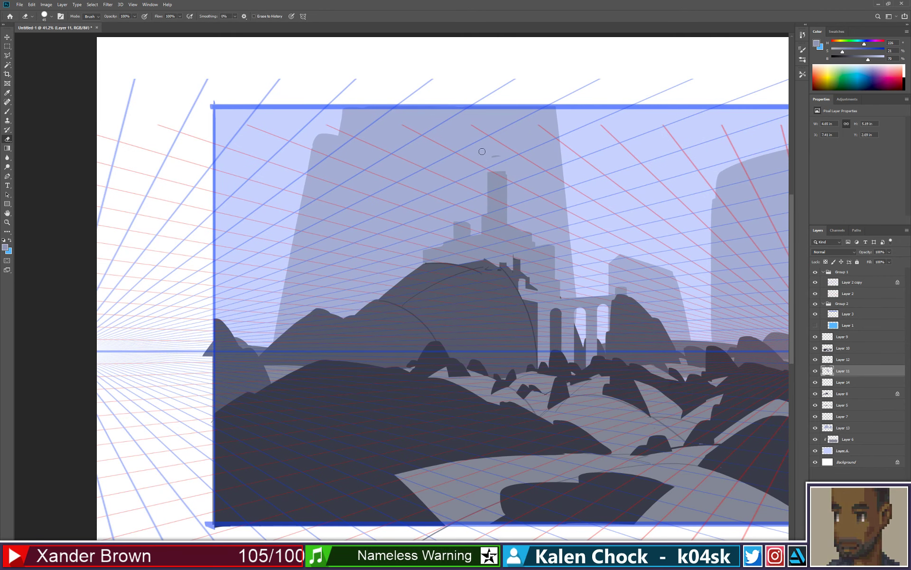
Step: Repaint the central tower's top slightly higher with a rounded cap and trim its right side to make the shaft narrower
key(z)
alt+click(471, 180)
alt+click(471, 180)
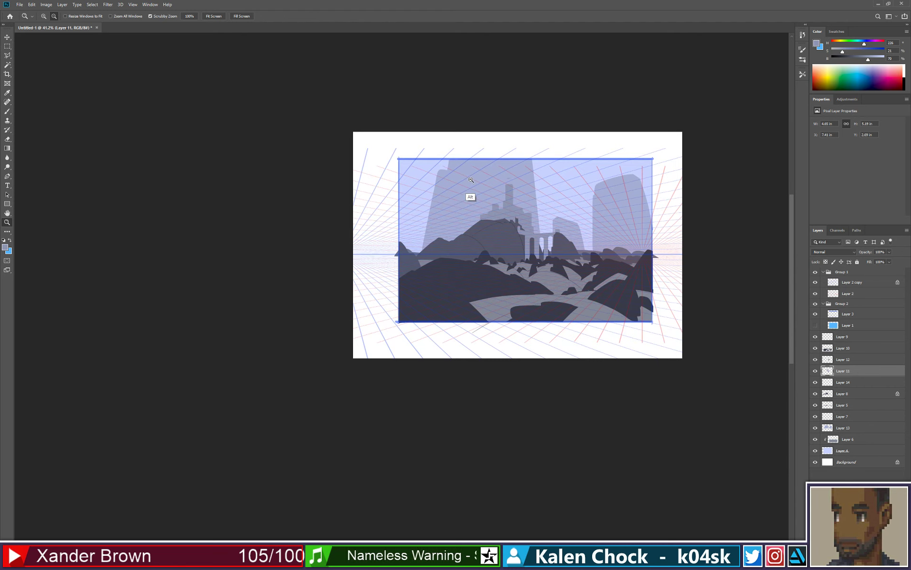
mouse_move(471, 180)
mouse_down()
mouse_move(488, 186)
mouse_move(503, 173)
mouse_up()
key(e)
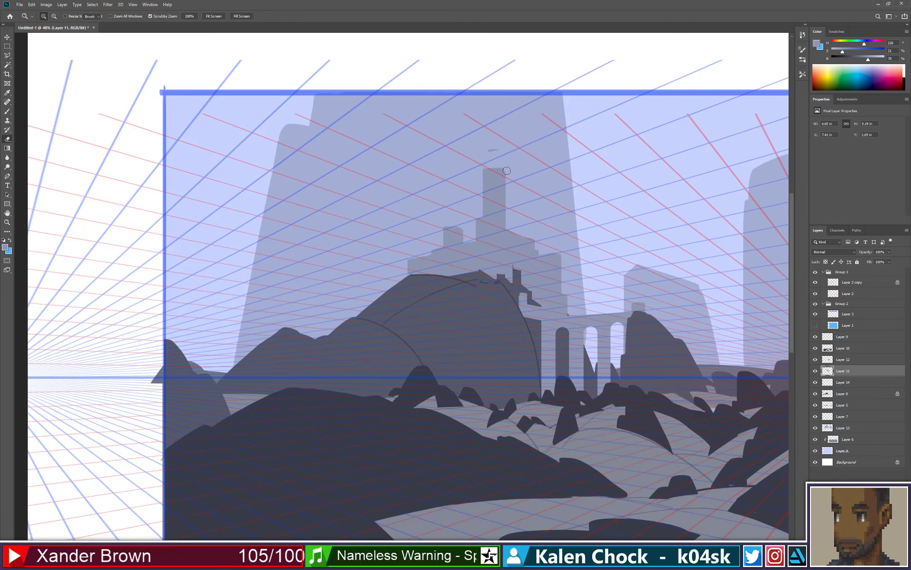
key(b)
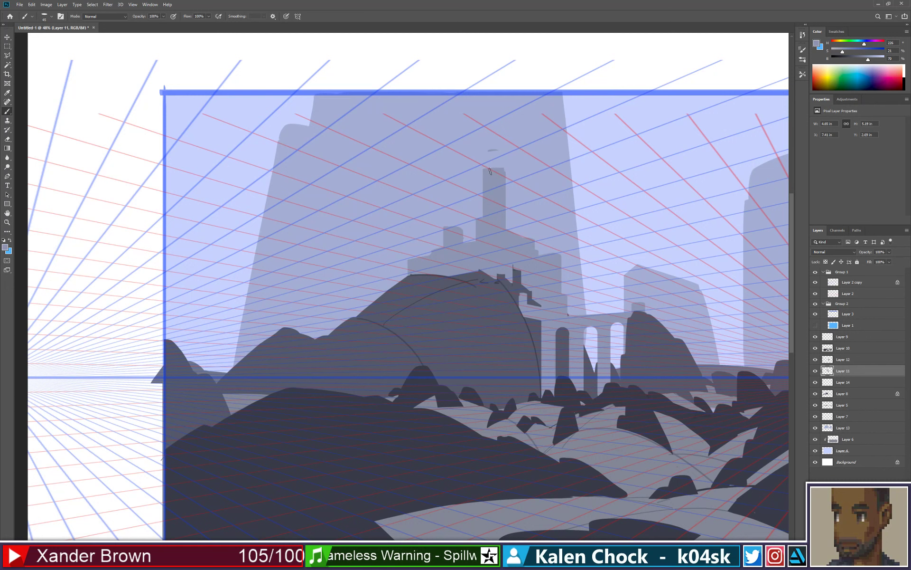
drag(485, 170, 508, 171)
key(ctrl+z)
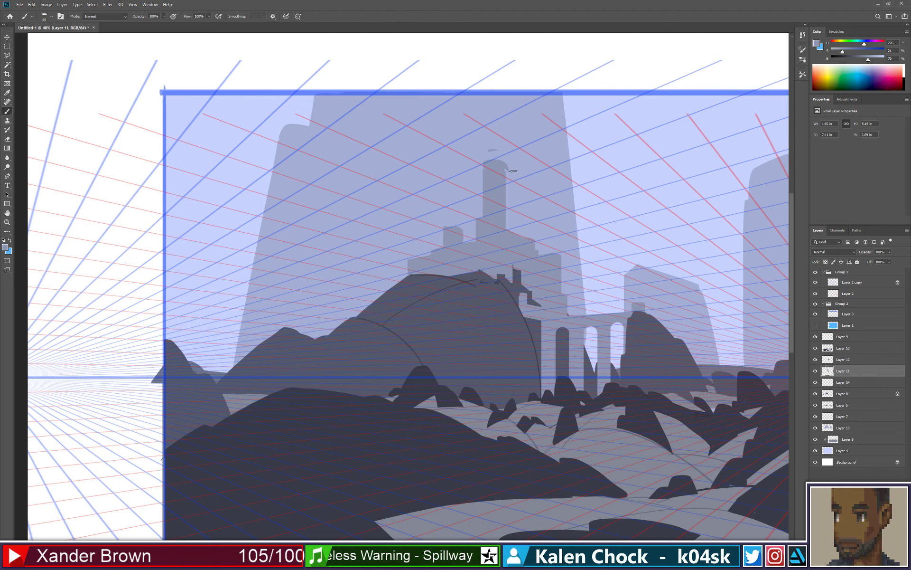
key(e)
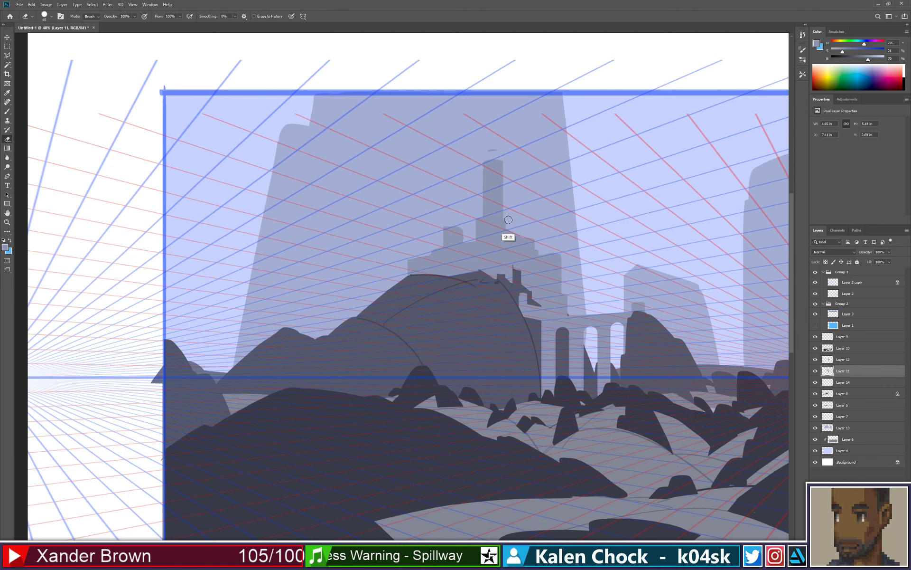
Step: Hide the perspective grid group and bring the whole composition into view
key(z)
mouse_move(509, 148)
mouse_down()
mouse_move(471, 175)
mouse_move(454, 175)
mouse_move(480, 135)
mouse_up()
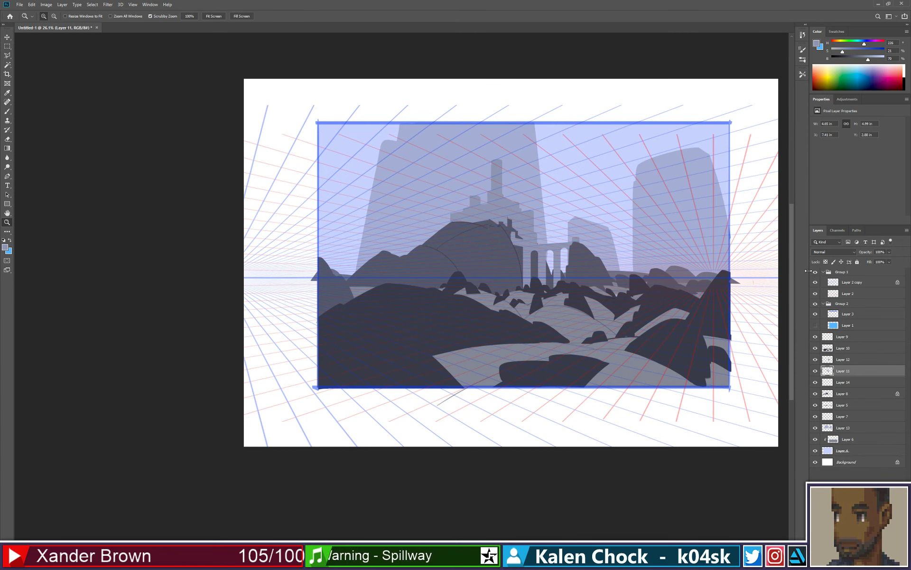
click(815, 273)
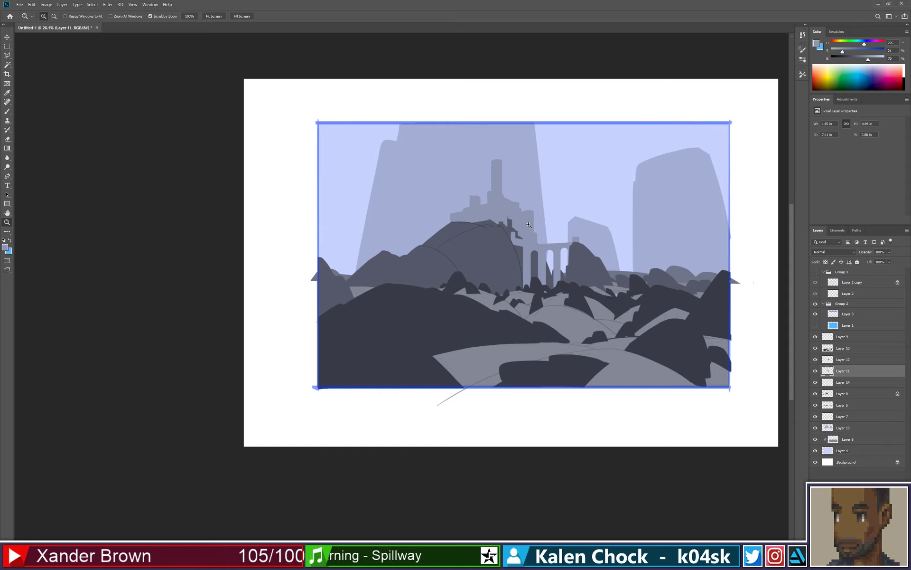
alt+click(564, 230)
drag(462, 341, 578, 285)
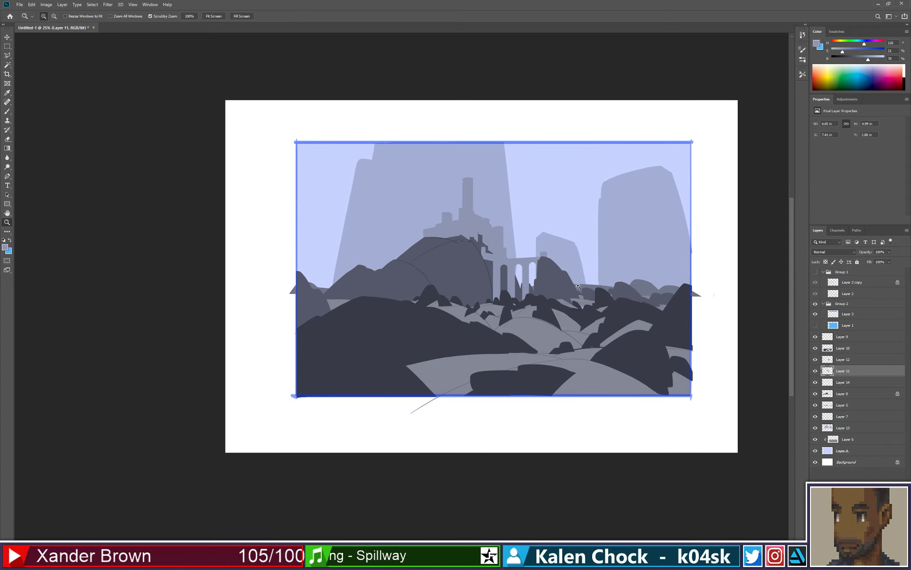
click(559, 269)
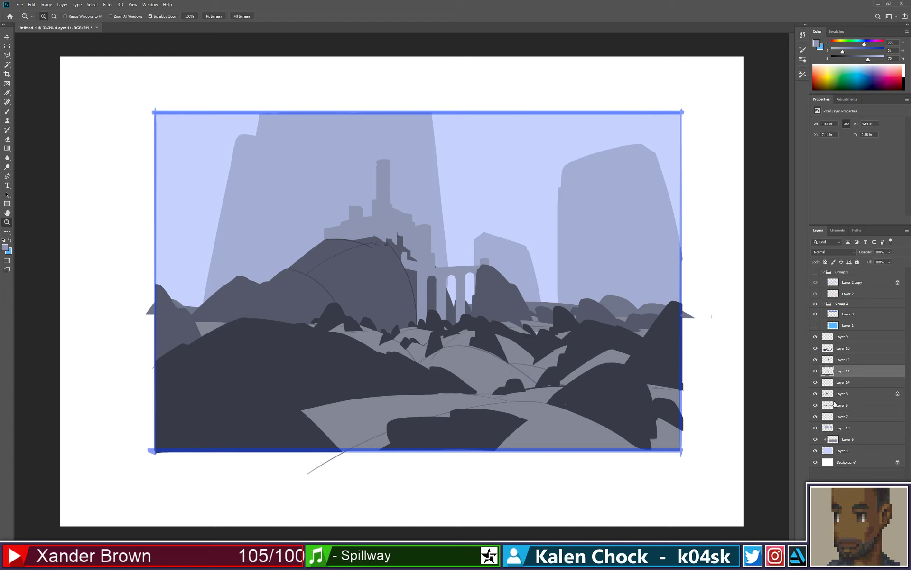
Step: Add a new empty layer directly above Layer 13 and switch to the Brush tool
click(837, 431)
key(ctrl+shift+alt+n)
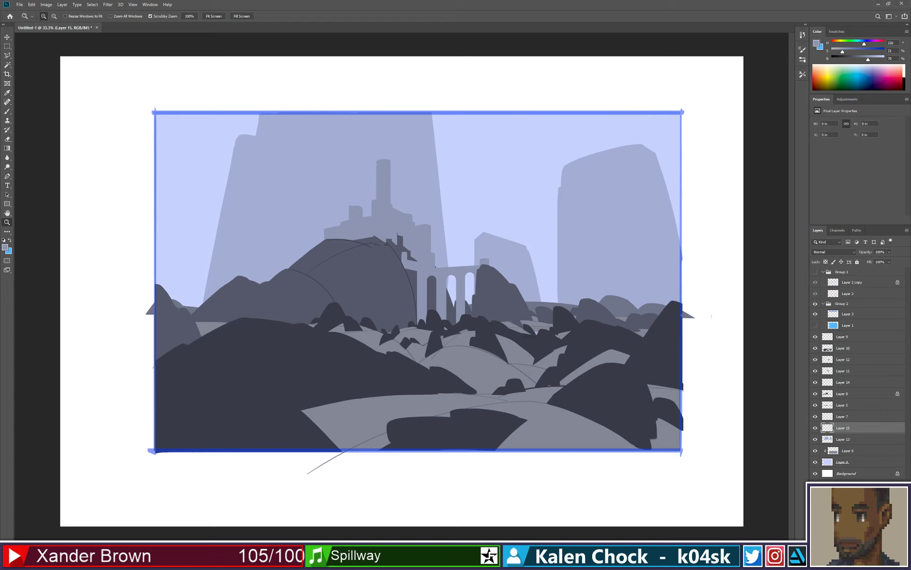
key(b)
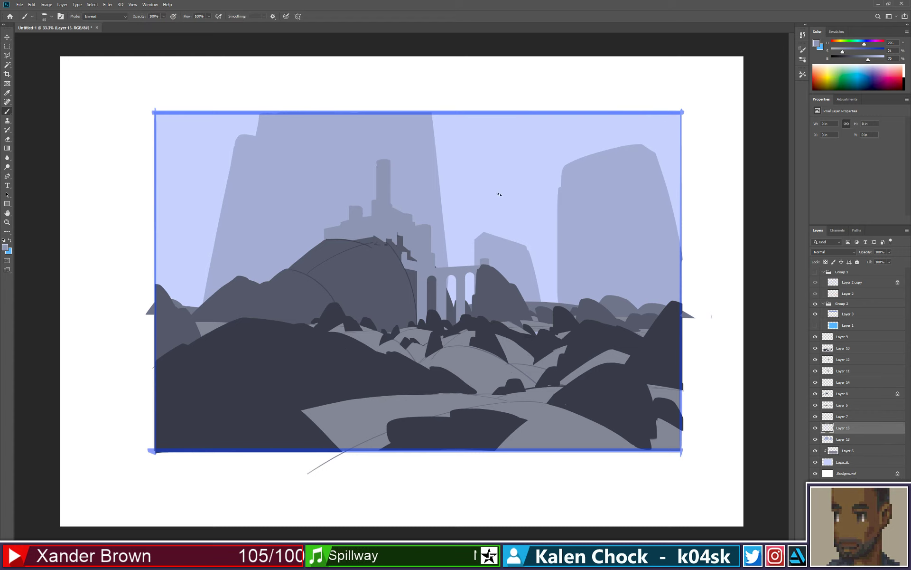
Step: Lock Layer 4's transparent pixels and apply a vertical linear gradient of darkened sky blue from the top of the sky to the bridge
click(826, 461)
click(825, 262)
key(g)
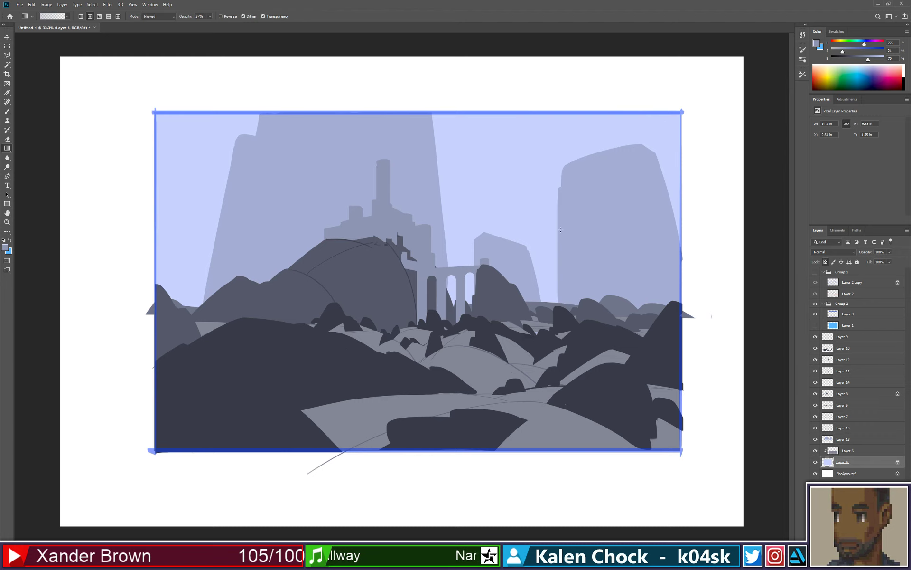
alt+click(537, 227)
drag(871, 62, 875, 60)
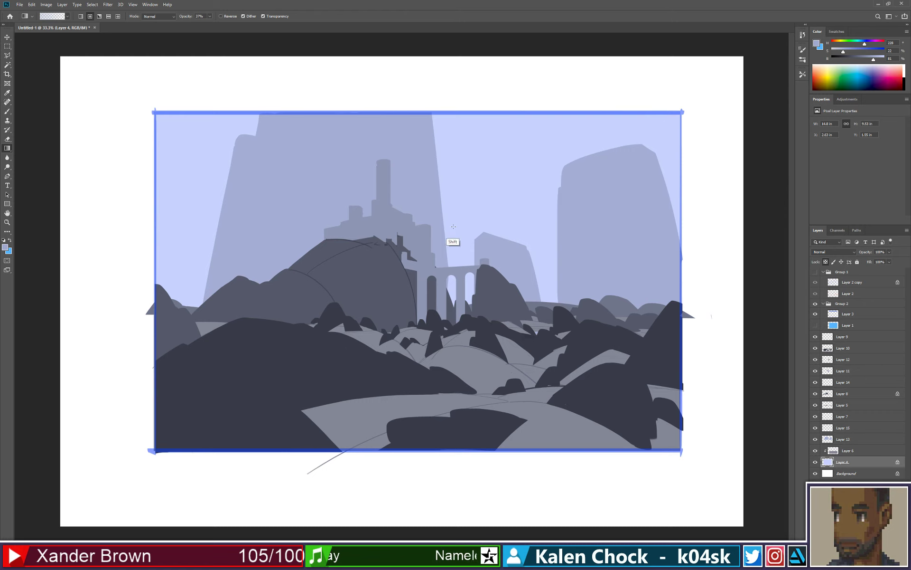
click(80, 16)
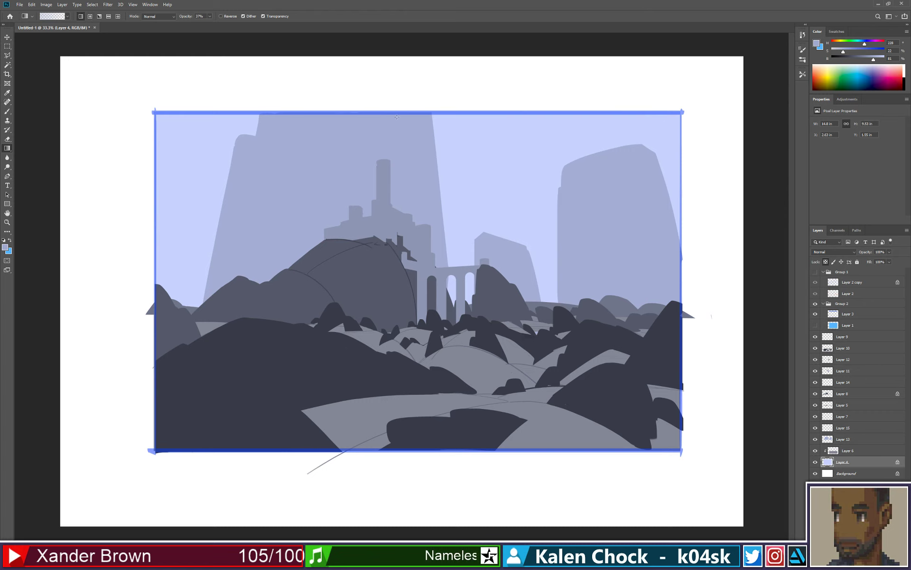
drag(442, 137, 442, 264)
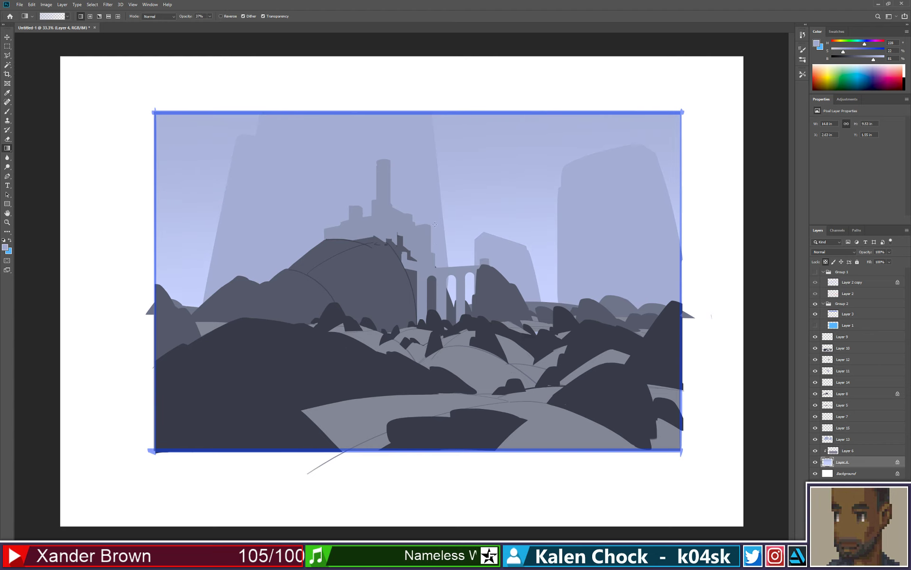
Step: Add a new empty cloud layer directly above Layer 13 and switch to the Brush tool
click(866, 440)
key(ctrl+shift+alt+n)
key(b)
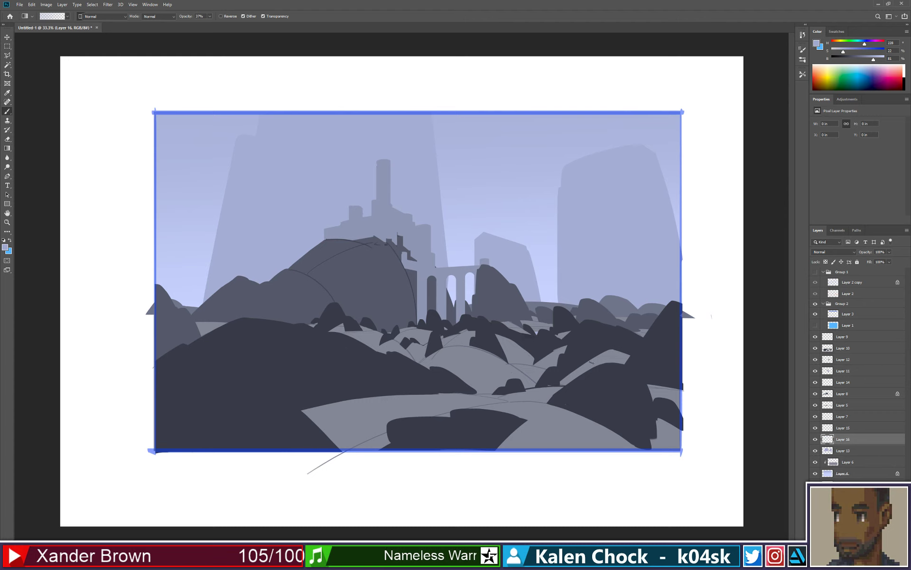
Step: With an enlarged brush and a darkened sample of the sky blue, paint a long flat cloud band behind the castle's tall tower
key(])
key(])
key(])
key(])
key(])
key(])
key(])
key(])
key(])
key(])
key(])
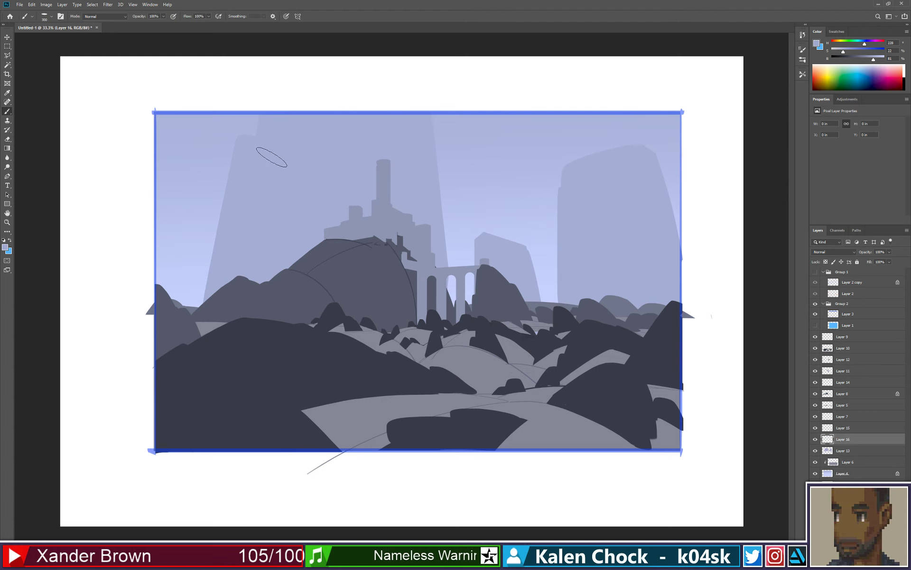
alt+click(495, 151)
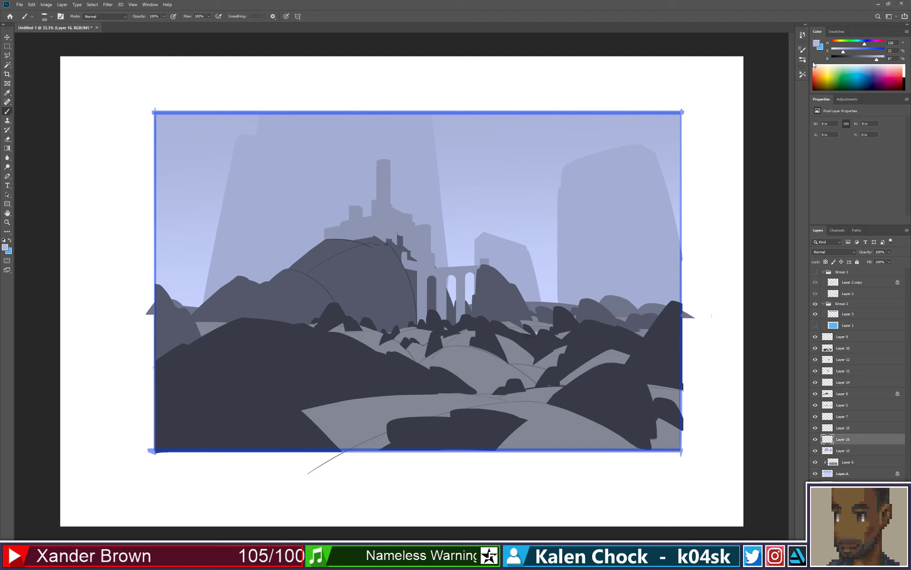
click(864, 62)
mouse_move(186, 161)
mouse_down()
mouse_move(303, 177)
mouse_move(292, 166)
mouse_move(419, 175)
mouse_up()
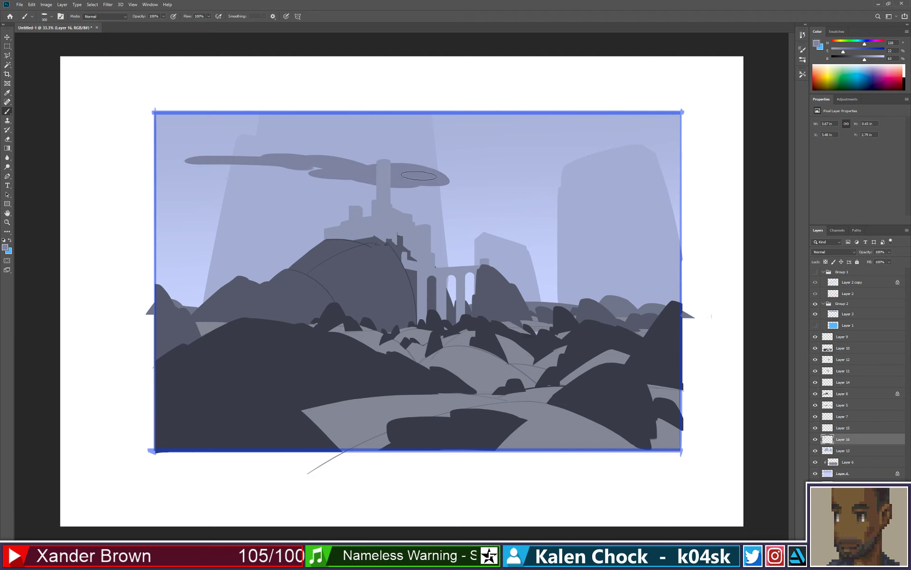
Step: Show the perspective grid and paint a large cloud mass across the upper left sky, sloping down past the castle tower
click(815, 282)
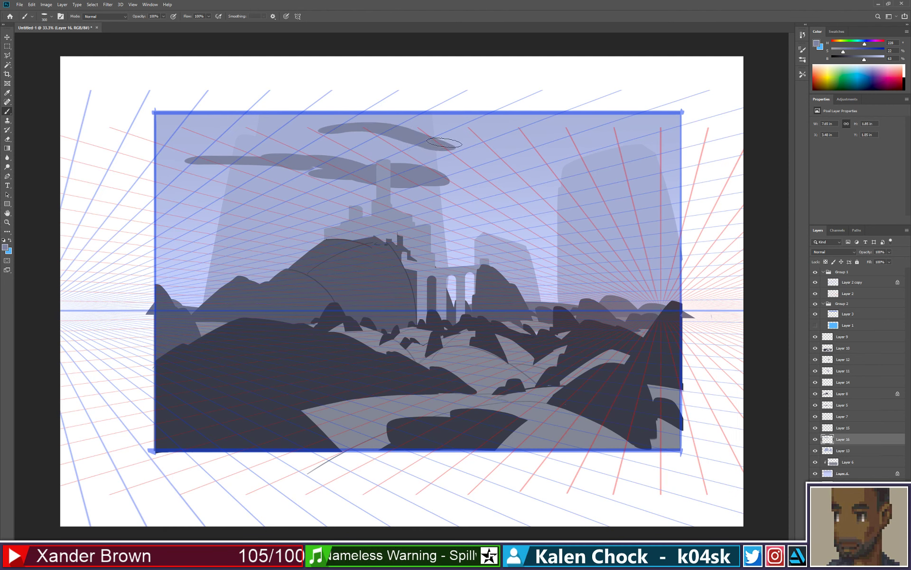
mouse_move(326, 113)
mouse_down()
mouse_move(482, 181)
mouse_move(460, 161)
mouse_move(471, 175)
mouse_move(429, 180)
mouse_move(458, 177)
mouse_move(314, 172)
mouse_move(217, 148)
mouse_move(186, 151)
mouse_move(303, 191)
mouse_move(401, 204)
mouse_up()
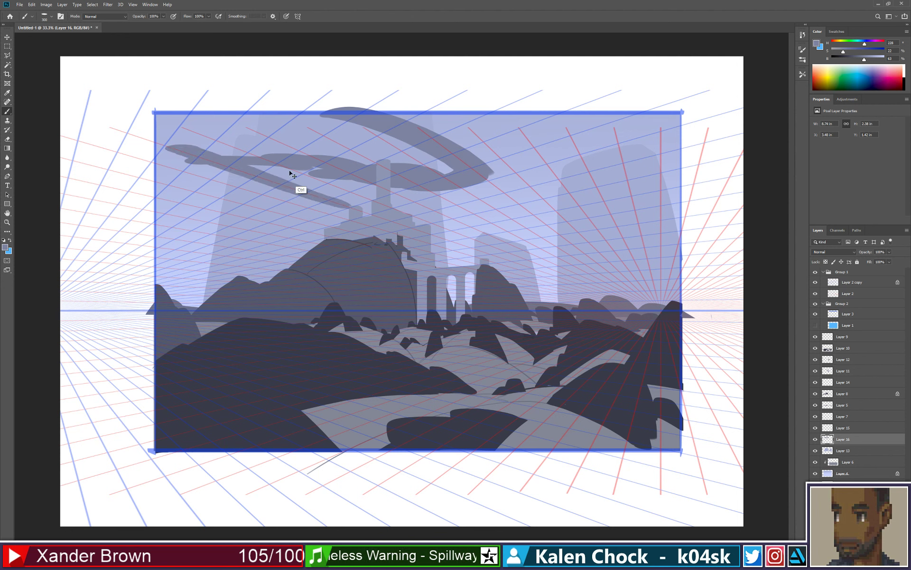
key(ctrl+z)
mouse_move(153, 137)
mouse_down()
mouse_move(450, 192)
mouse_move(404, 191)
mouse_move(464, 161)
mouse_move(299, 168)
mouse_move(346, 188)
mouse_move(174, 132)
mouse_move(298, 132)
mouse_move(270, 123)
mouse_move(262, 149)
mouse_move(305, 129)
mouse_move(360, 134)
mouse_move(383, 157)
mouse_move(387, 151)
mouse_move(385, 161)
mouse_move(431, 158)
mouse_move(446, 171)
mouse_move(434, 166)
mouse_move(429, 188)
mouse_up()
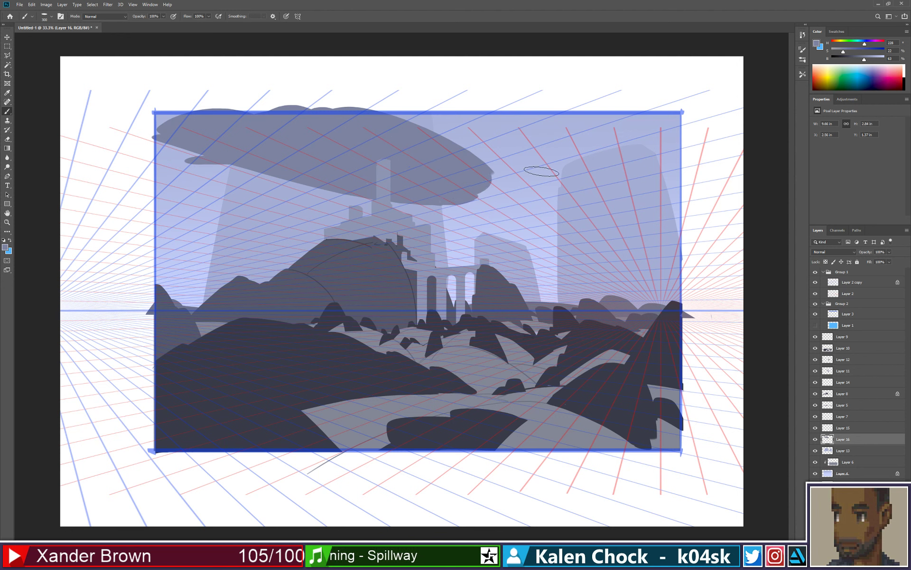
Step: Paint a broad flat cloud over the right rock tower and thinner ones above the bridge, trimming the lowest cloud's underside
mouse_move(474, 166)
mouse_down()
mouse_move(543, 187)
mouse_move(664, 184)
mouse_move(562, 221)
mouse_move(580, 196)
mouse_move(539, 214)
mouse_move(594, 215)
mouse_move(678, 198)
mouse_up()
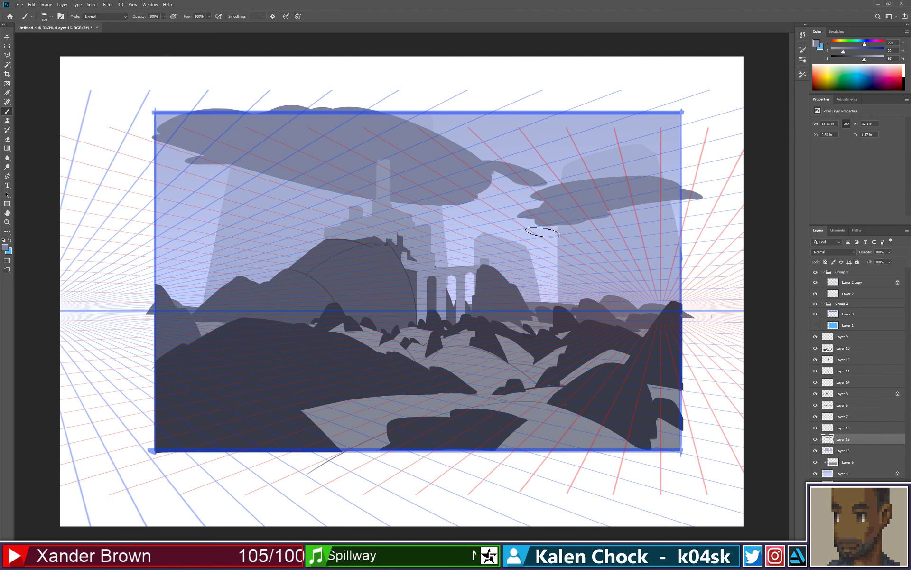
mouse_move(527, 217)
mouse_down()
mouse_move(427, 239)
mouse_move(513, 252)
mouse_move(463, 258)
mouse_move(543, 255)
mouse_up()
key(bracketleft)
key(bracketleft)
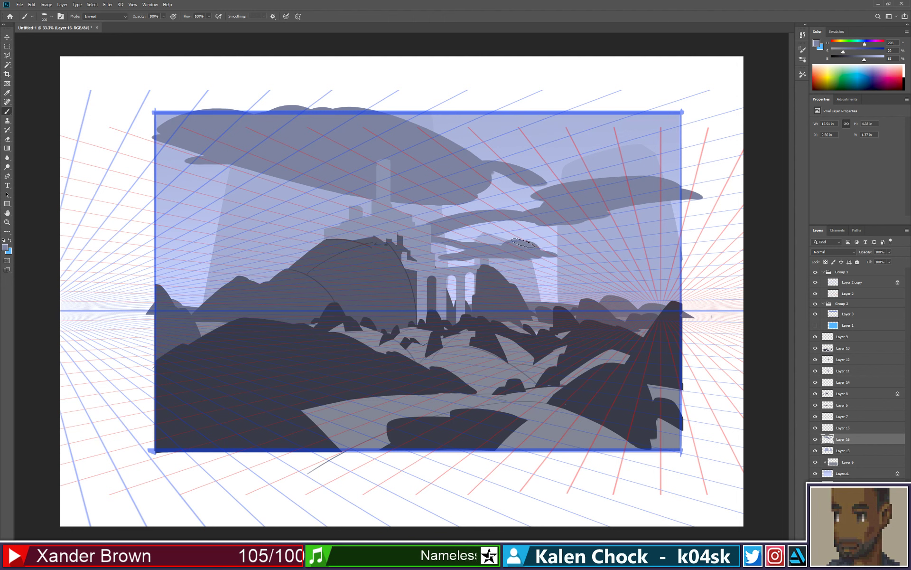
key(e)
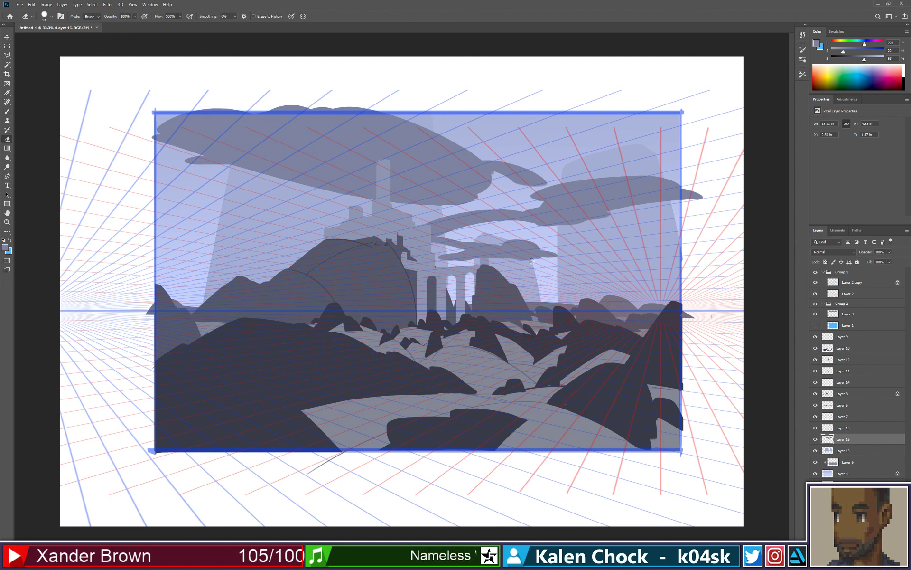
drag(522, 261, 562, 262)
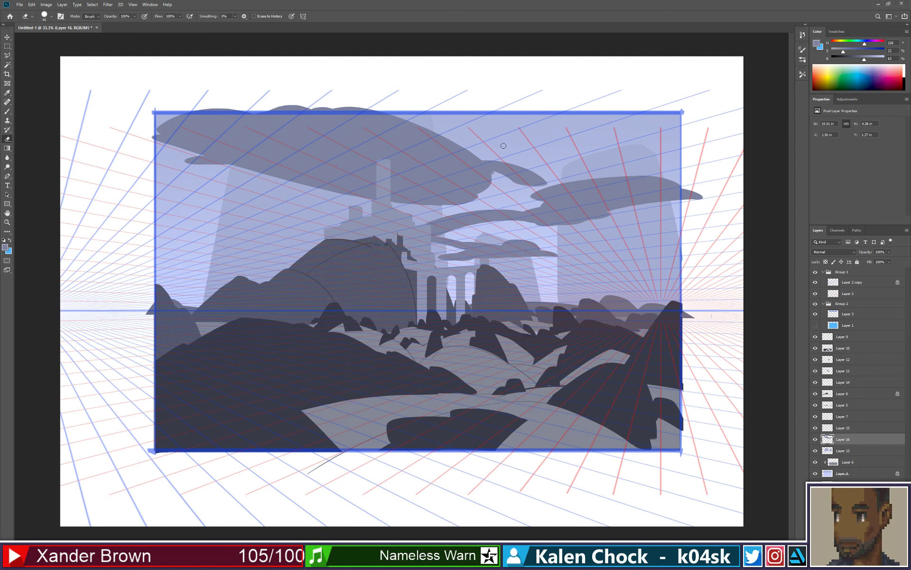
Step: Paint a rounded cloud with a flat, tapering base just left of the castle
key(b)
mouse_move(290, 237)
mouse_down()
mouse_move(316, 233)
mouse_move(308, 211)
mouse_up()
mouse_move(271, 243)
mouse_down()
mouse_move(328, 233)
mouse_move(266, 247)
mouse_move(294, 235)
mouse_move(285, 239)
mouse_move(345, 246)
mouse_up()
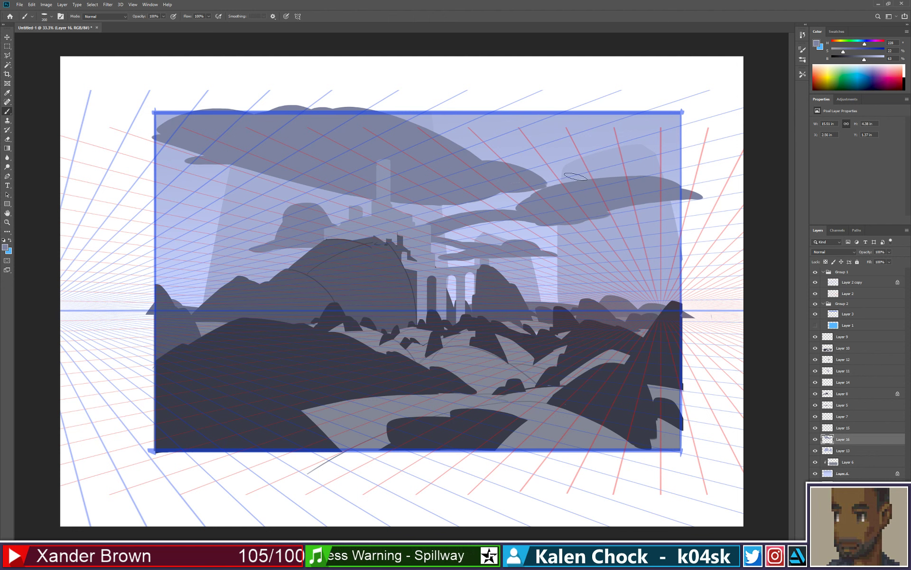
Step: Build the right cloud up to the top of the frame and erase the paint spilling past the frame's right border
mouse_move(541, 192)
mouse_down()
mouse_move(612, 141)
mouse_move(540, 196)
mouse_move(558, 165)
mouse_move(619, 123)
mouse_move(589, 165)
mouse_move(589, 186)
mouse_move(646, 128)
mouse_move(647, 179)
mouse_move(659, 136)
mouse_move(667, 182)
mouse_move(676, 121)
mouse_up()
drag(671, 189, 667, 138)
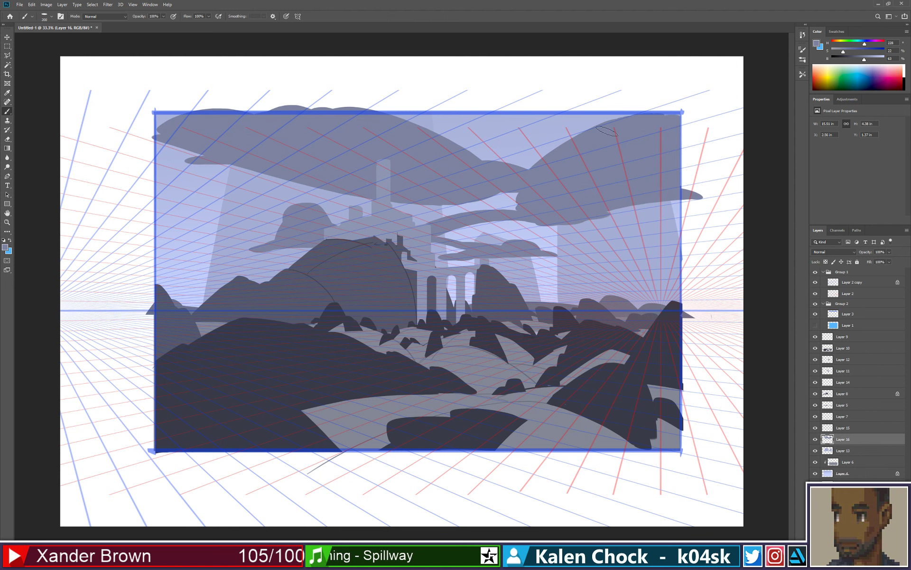
key(e)
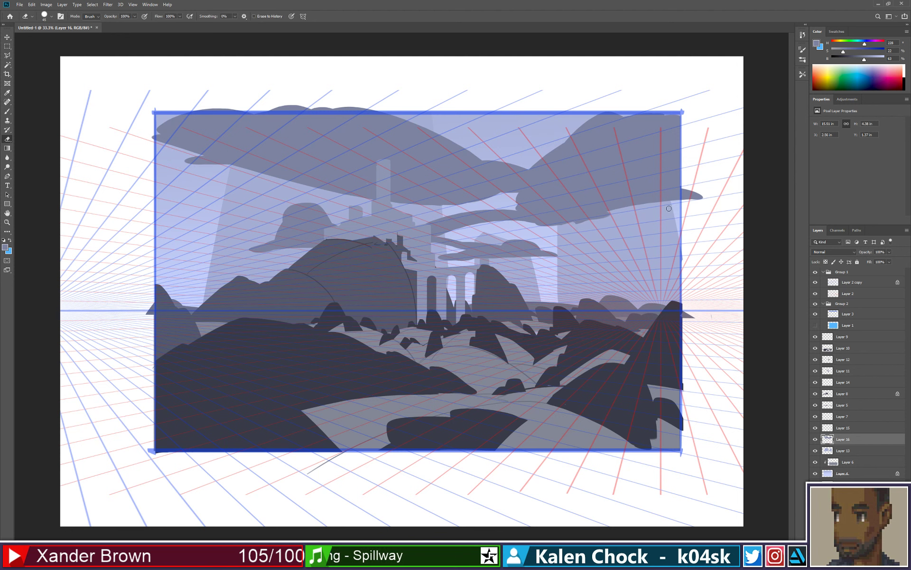
drag(698, 169, 688, 172)
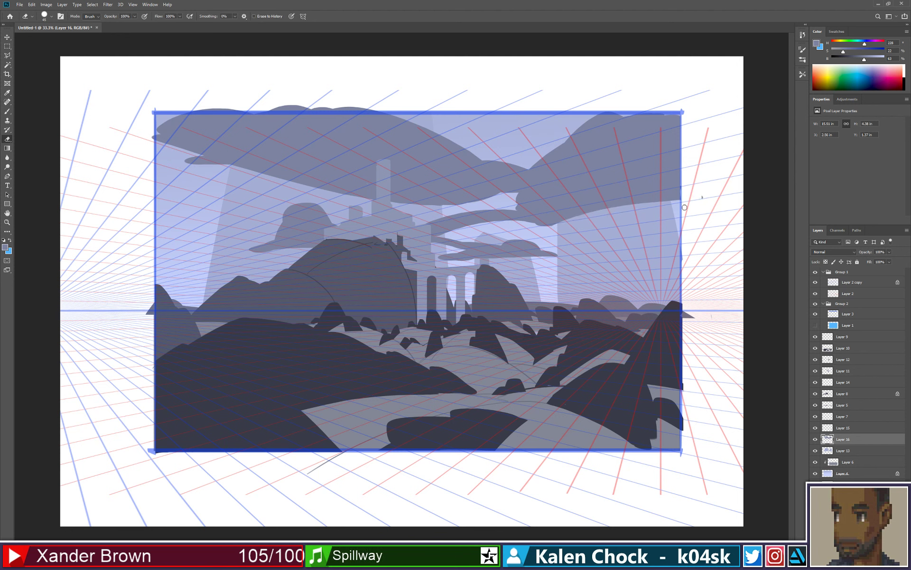
Step: Fill the large left cloud out to the frame's left edge, smooth its underside and erase the paint spilling over the frame
key(b)
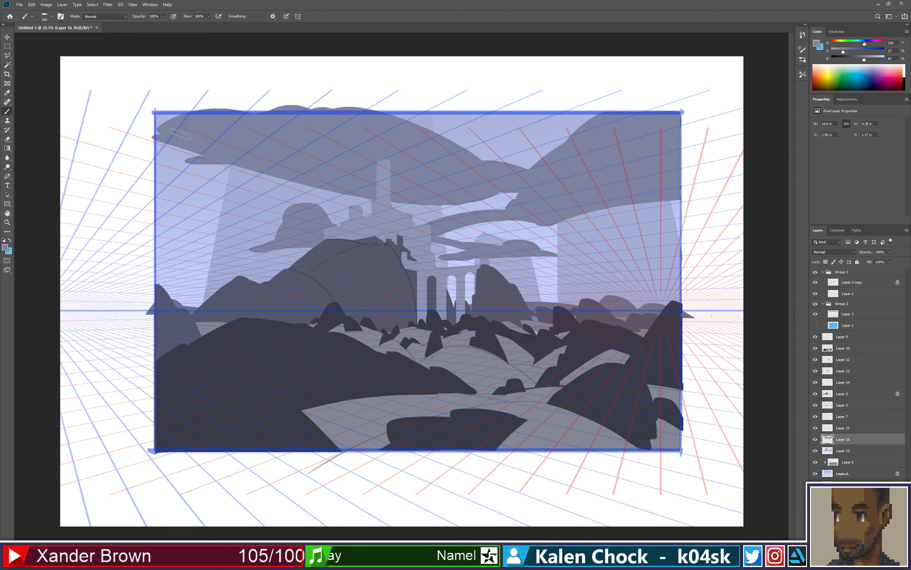
key(ctrl)
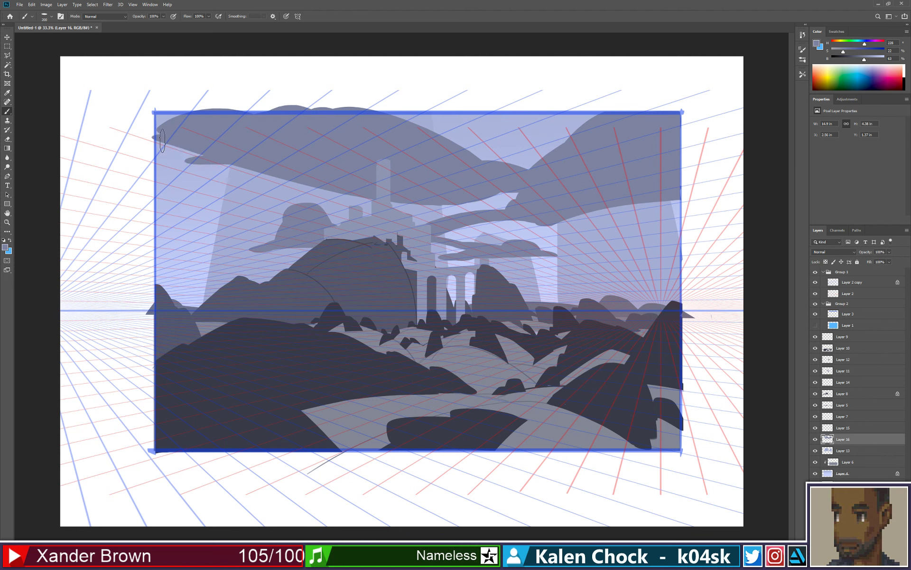
mouse_move(180, 121)
mouse_down()
mouse_move(164, 131)
mouse_move(165, 144)
mouse_move(291, 131)
mouse_move(350, 138)
mouse_up()
key(e)
drag(158, 108, 471, 109)
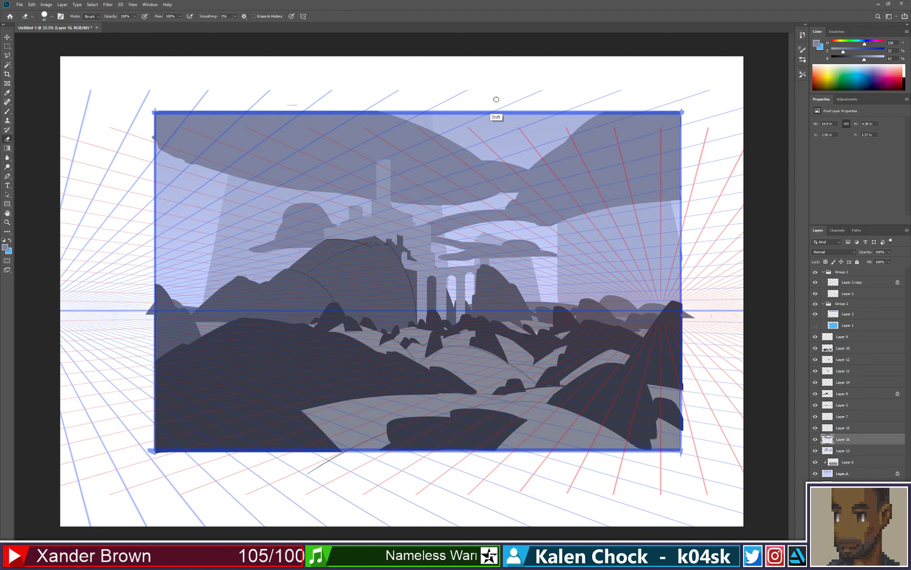
key(b)
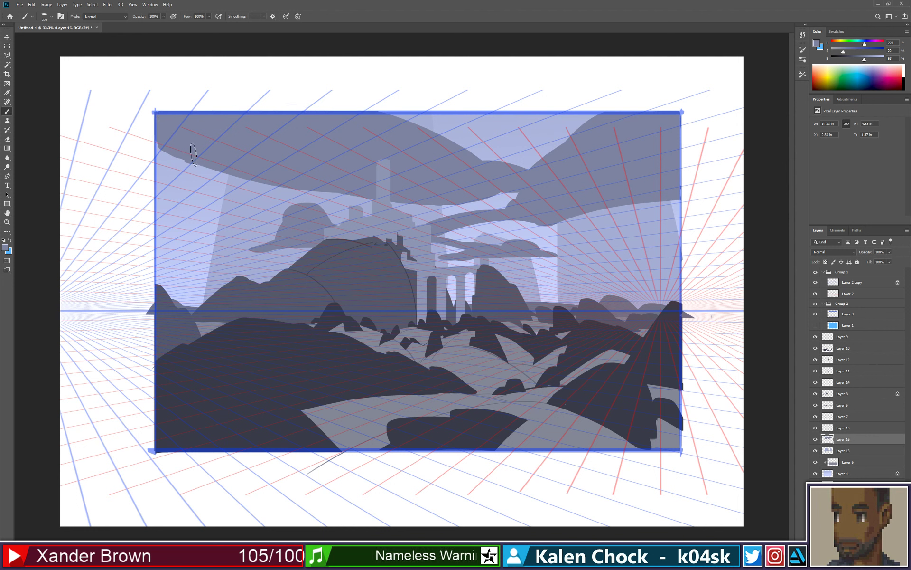
drag(162, 140, 159, 144)
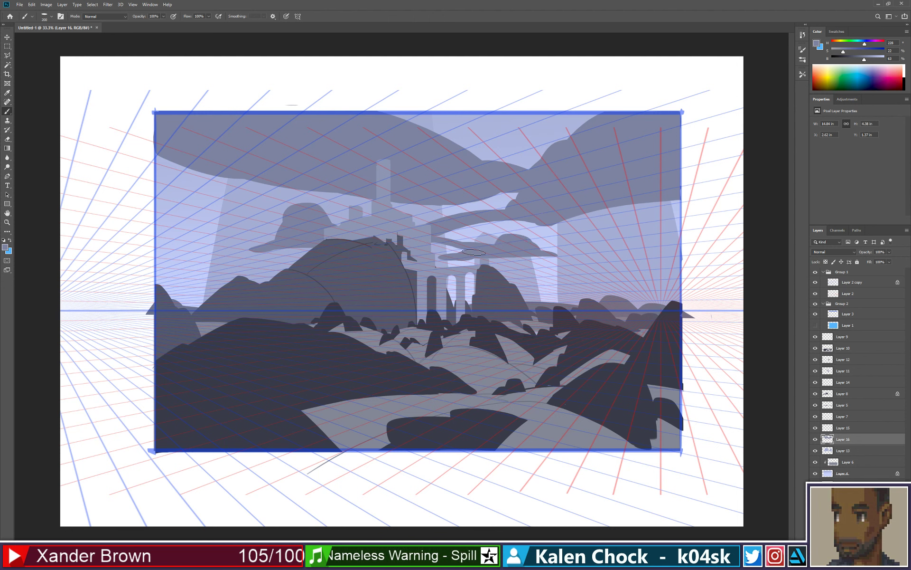
Step: Paint low rounded clouds along the horizon behind the left hills and behind the hills right of the bridge
key(e)
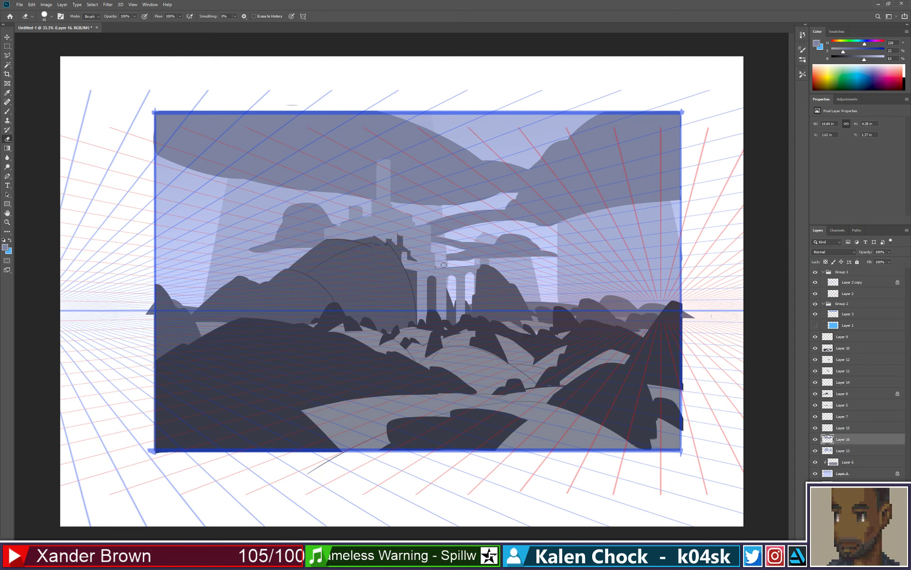
key(z)
drag(438, 276, 415, 271)
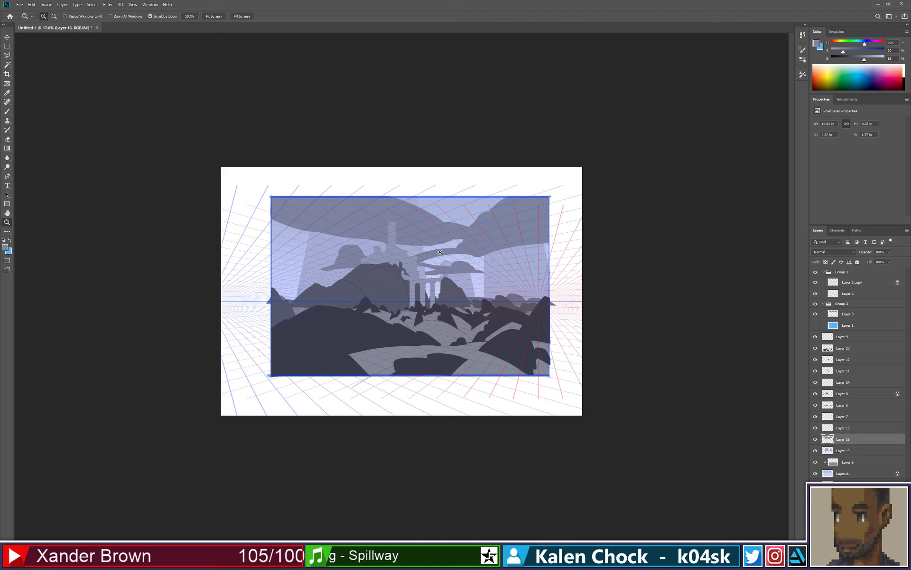
click(433, 212)
key(b)
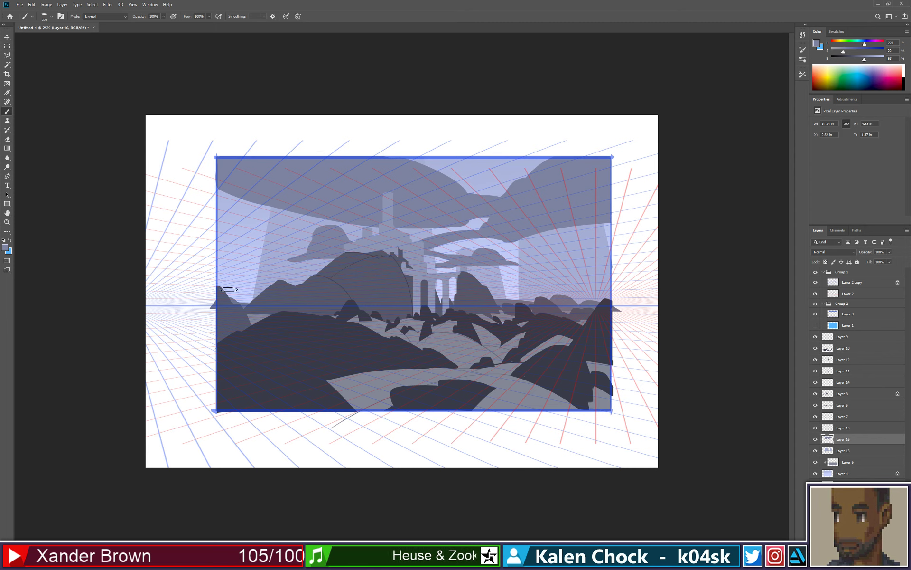
drag(230, 290, 232, 293)
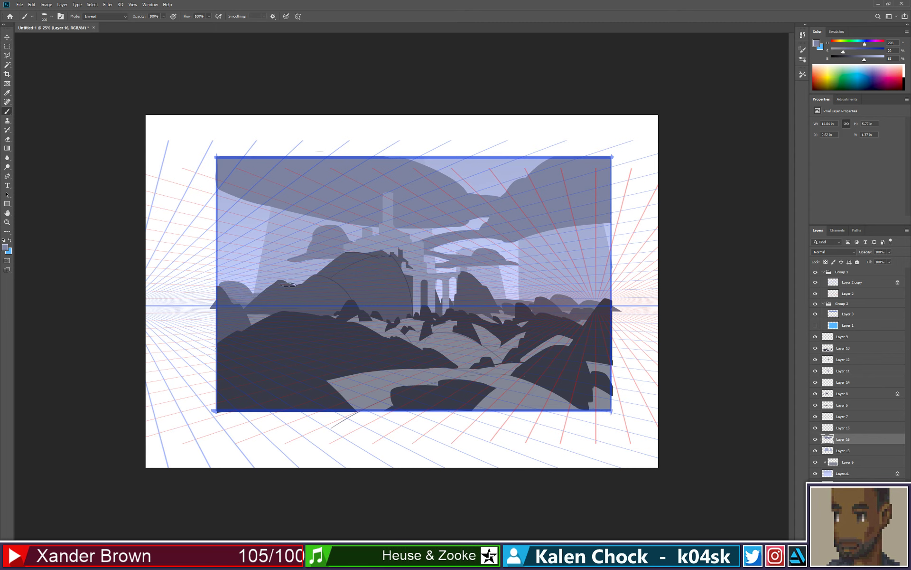
drag(287, 284, 283, 284)
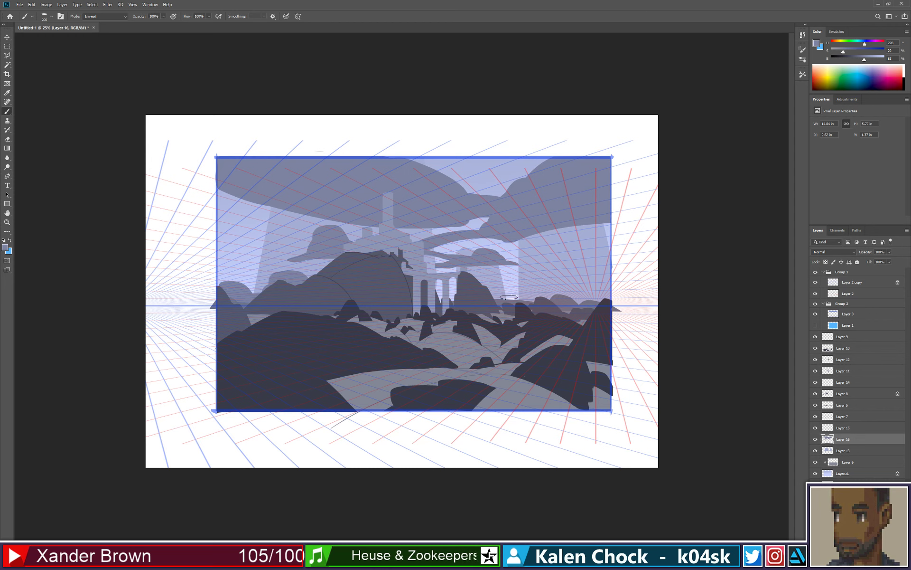
mouse_move(508, 297)
mouse_down()
mouse_move(539, 280)
mouse_move(541, 296)
mouse_move(547, 286)
mouse_move(555, 295)
mouse_move(537, 298)
mouse_move(546, 273)
mouse_move(531, 274)
mouse_move(556, 271)
mouse_up()
Step: Bulge the large upper cloud's right edge into the sky gap and add small flat clouds right of the bridge
key(z)
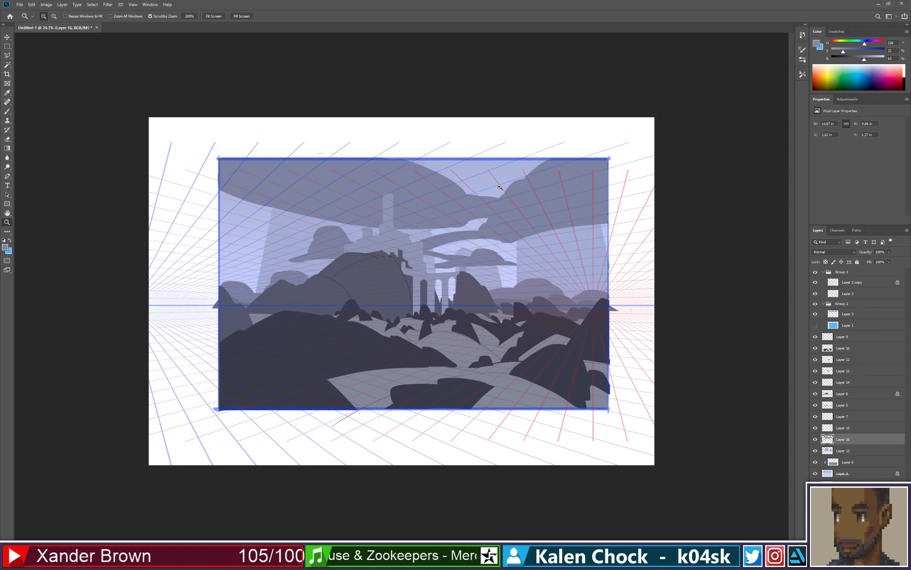
key(b)
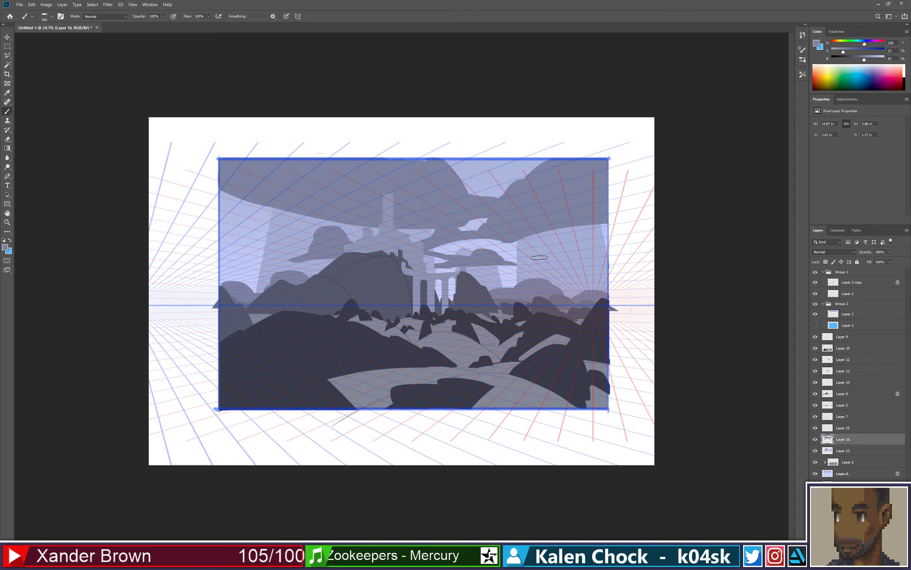
drag(539, 258, 553, 256)
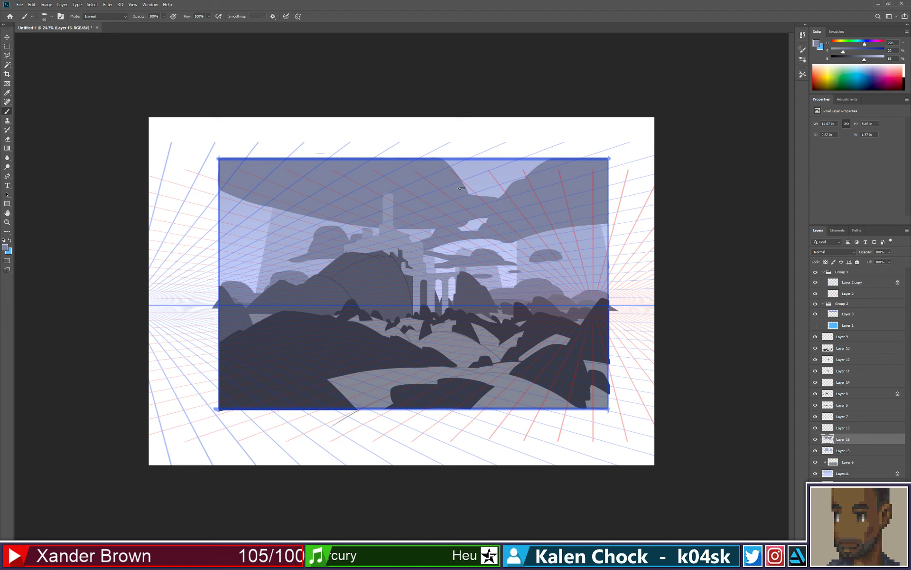
drag(462, 188, 458, 185)
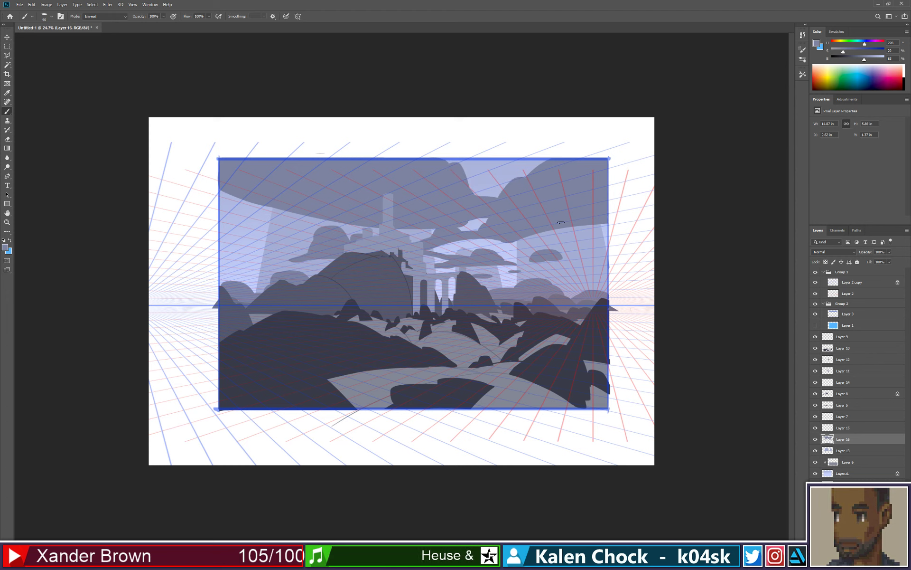
Step: Erase the top and sides of the rounded cloud left of the castle to make it lower and separate from the castle
key(e)
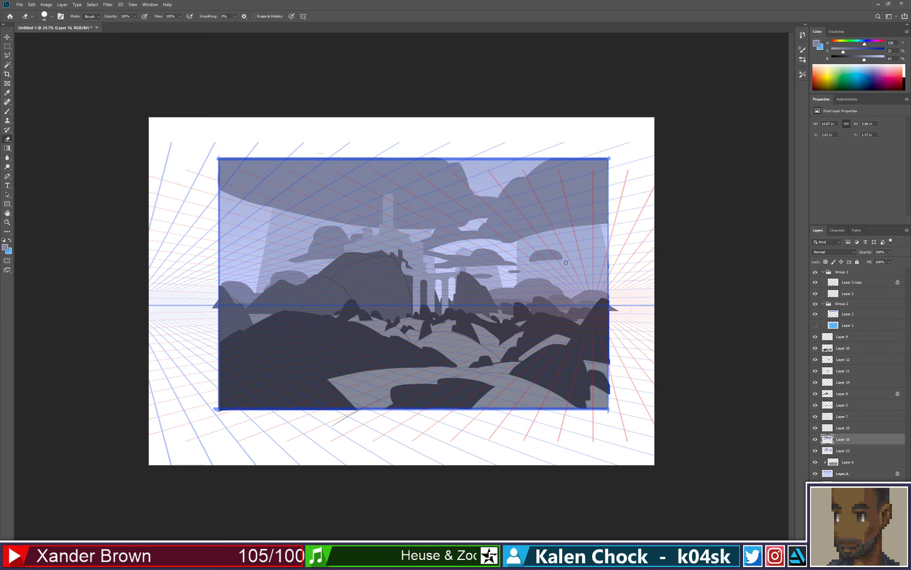
key(z)
mouse_move(546, 280)
mouse_down()
mouse_move(512, 258)
mouse_move(532, 250)
mouse_up()
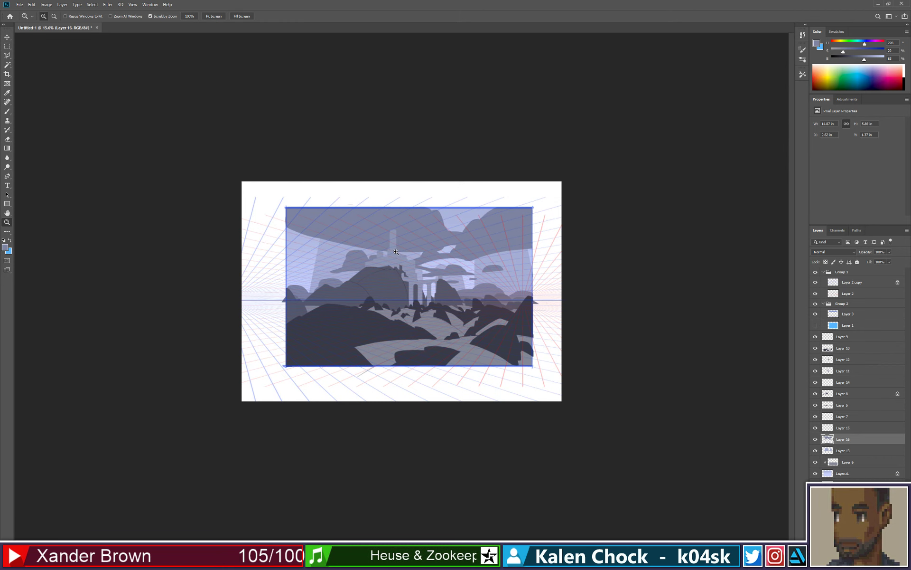
drag(396, 251, 253, 209)
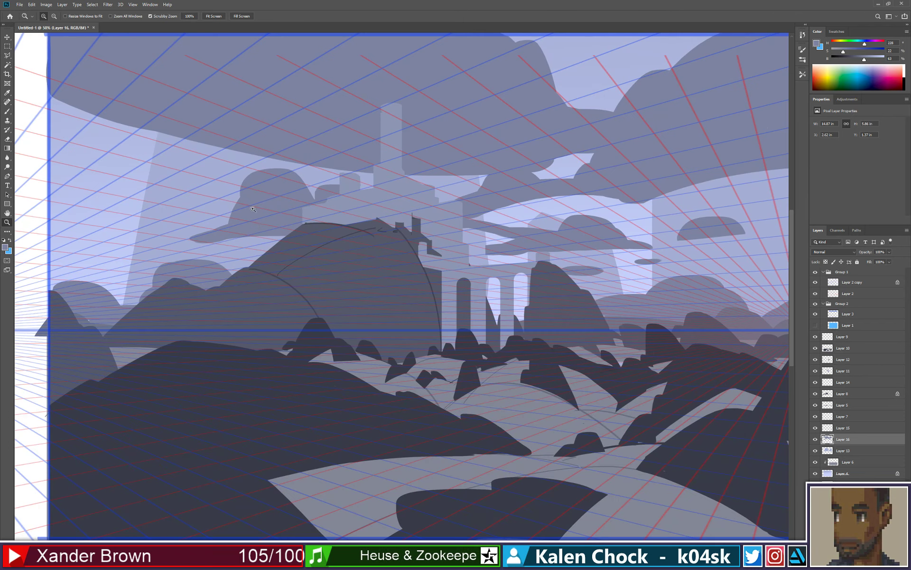
key(b)
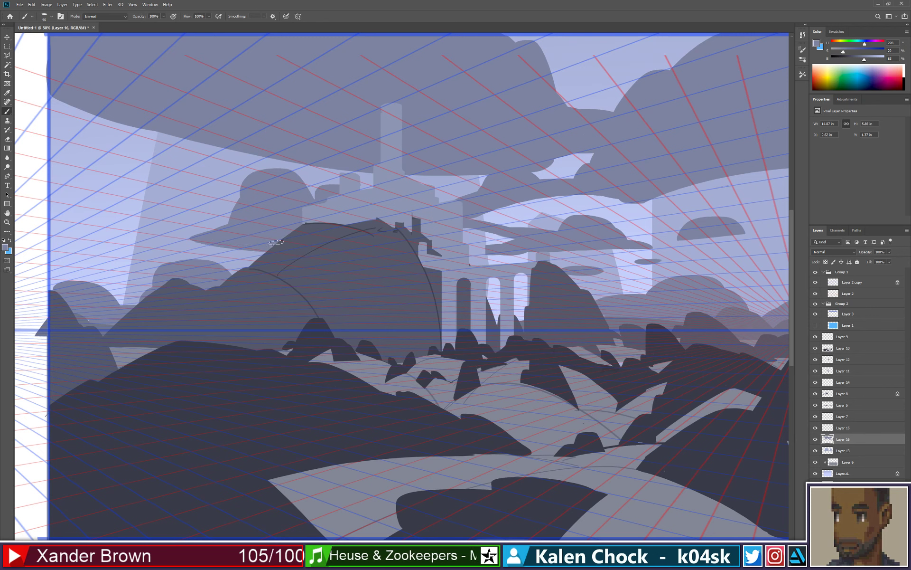
key(e)
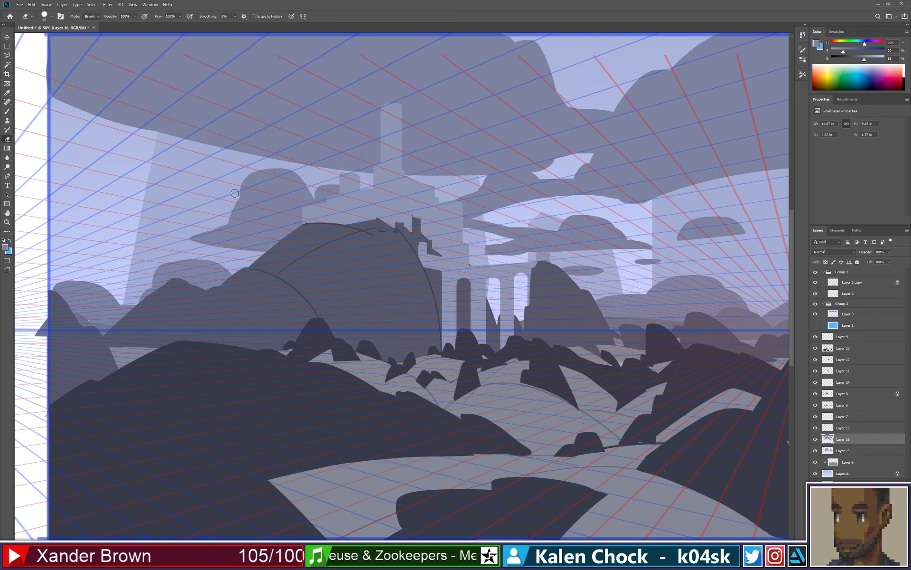
mouse_move(234, 194)
mouse_down()
mouse_move(286, 171)
mouse_move(311, 200)
mouse_move(313, 188)
mouse_move(313, 201)
mouse_move(328, 182)
mouse_move(350, 195)
mouse_move(313, 189)
mouse_move(311, 202)
mouse_move(280, 179)
mouse_move(232, 191)
mouse_move(221, 224)
mouse_move(258, 186)
mouse_move(249, 193)
mouse_move(297, 178)
mouse_move(310, 205)
mouse_move(303, 195)
mouse_move(232, 201)
mouse_up()
key(b)
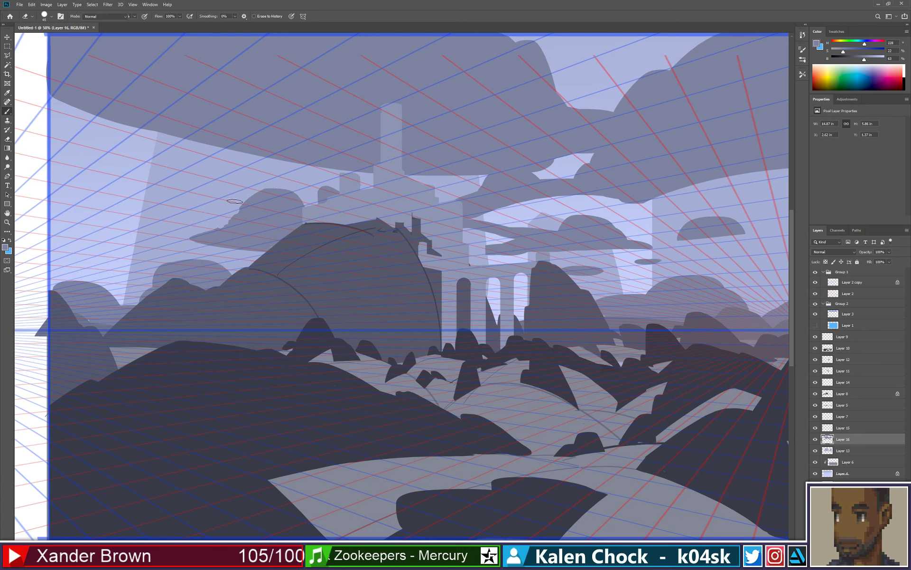
Step: Round out the left slope of the cloud left of the castle and trim the underside of the large upper-left cloud
mouse_move(239, 226)
mouse_down()
mouse_move(287, 223)
mouse_move(276, 184)
mouse_move(295, 213)
mouse_up()
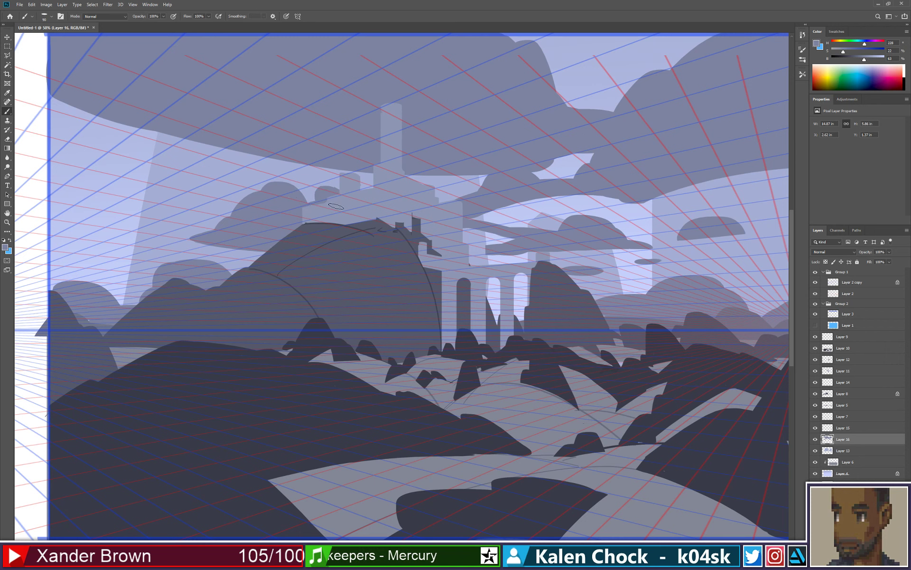
key(alt)
alt+click(382, 203)
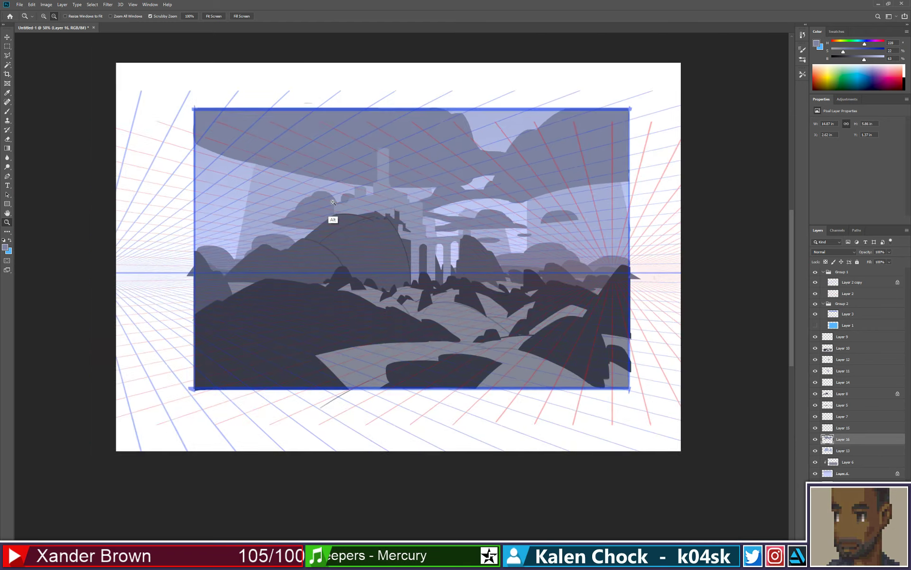
key(b)
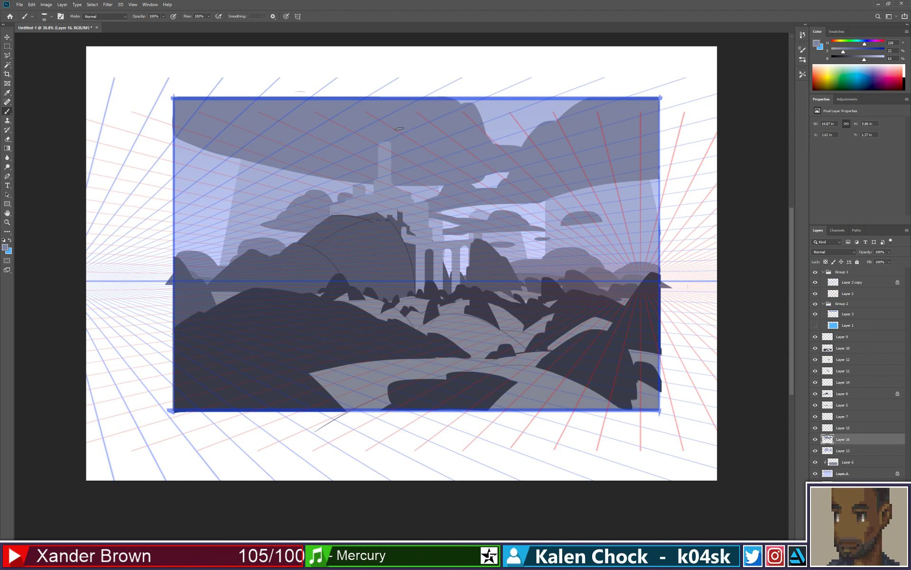
key(e)
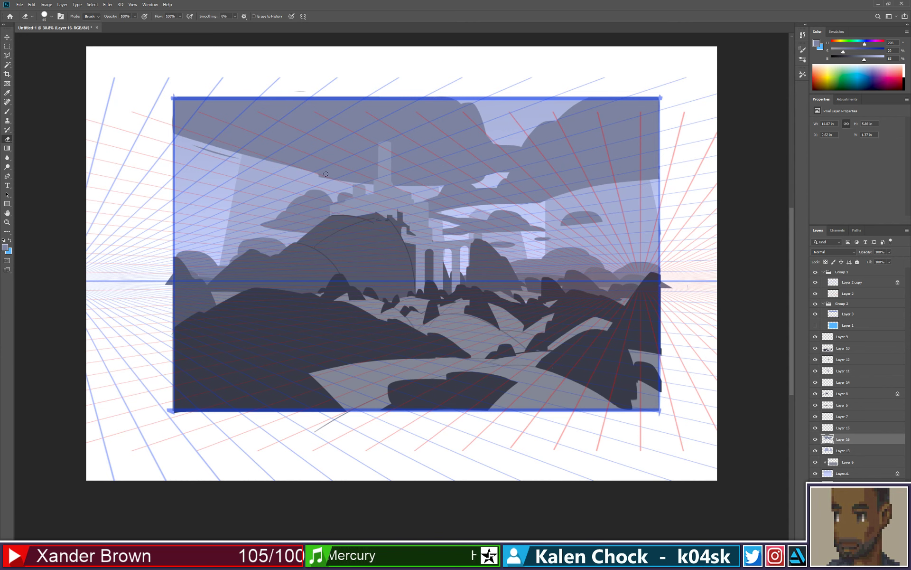
drag(191, 148, 240, 157)
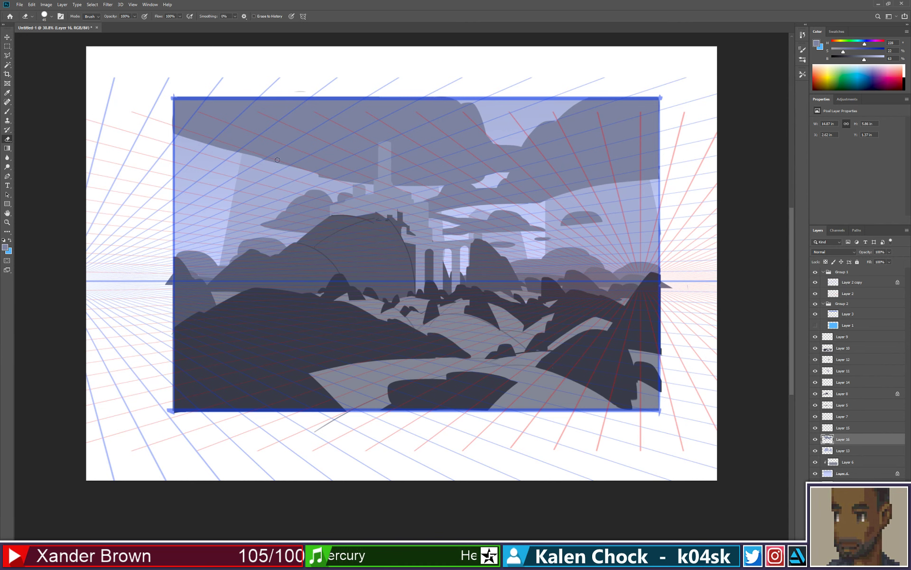
Step: Refine the small flat clouds just right of the castle by alternately painting and erasing their edges
key(alt+space)
mouse_move(326, 212)
mouse_down()
mouse_move(300, 212)
mouse_move(321, 217)
mouse_up()
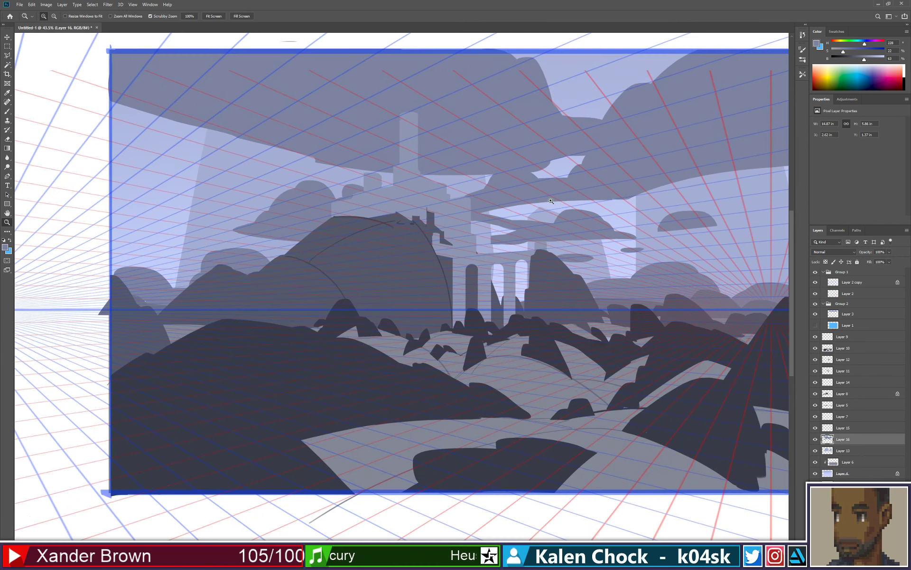
key(b)
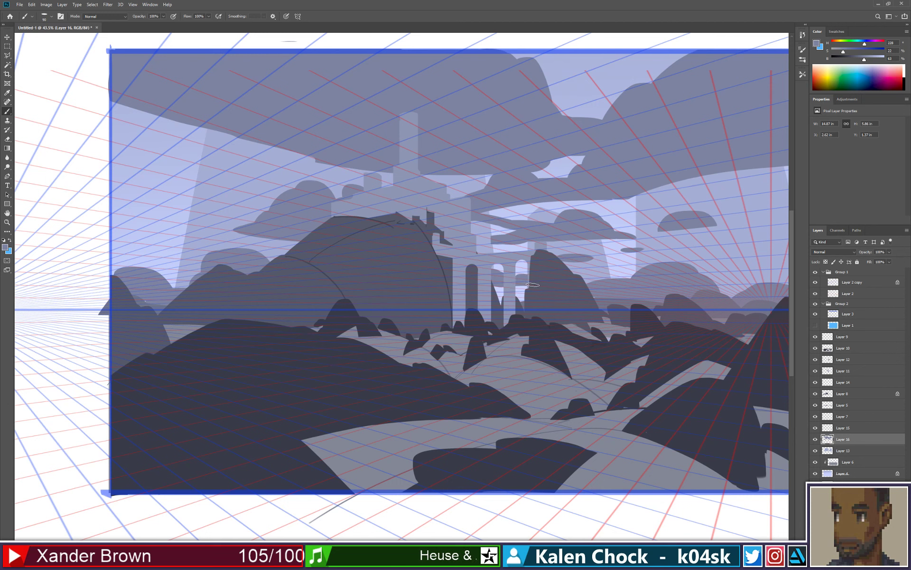
key(e)
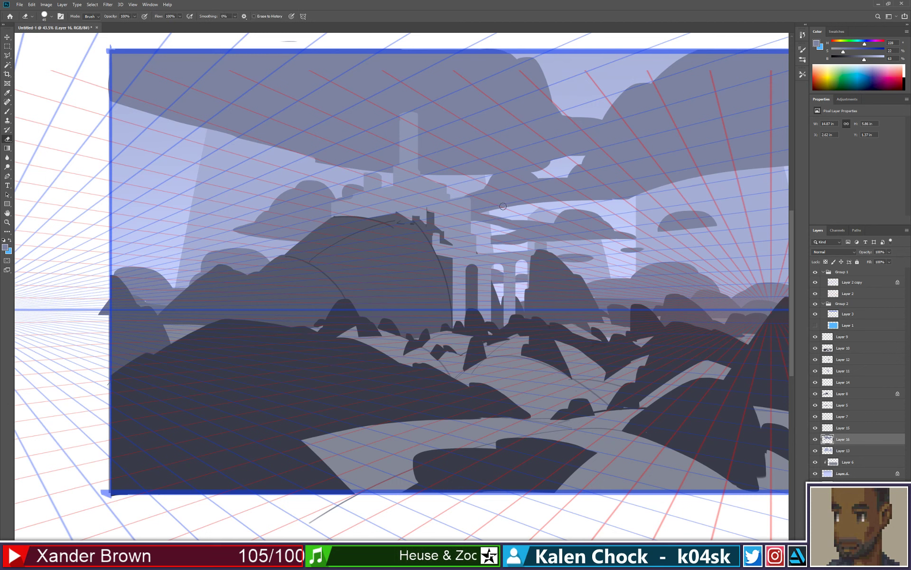
key(b)
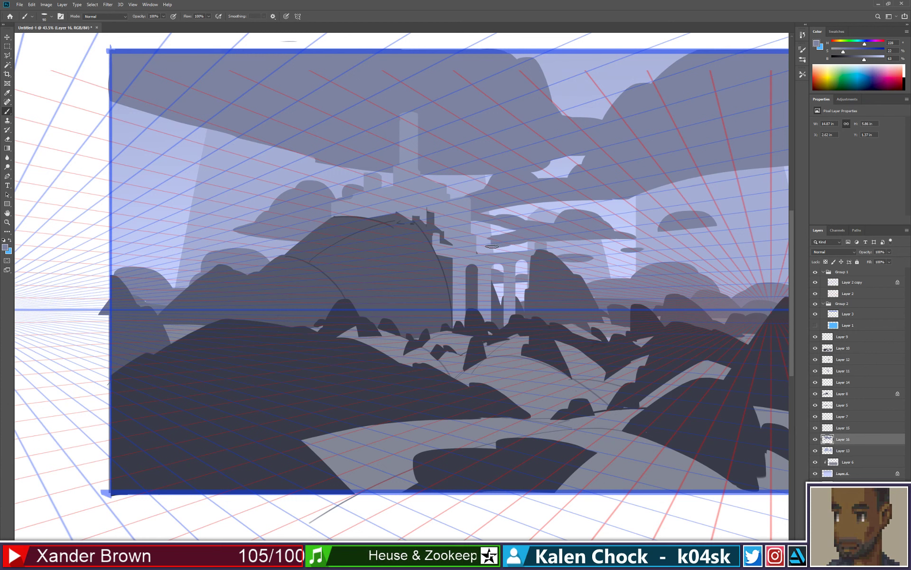
key(e)
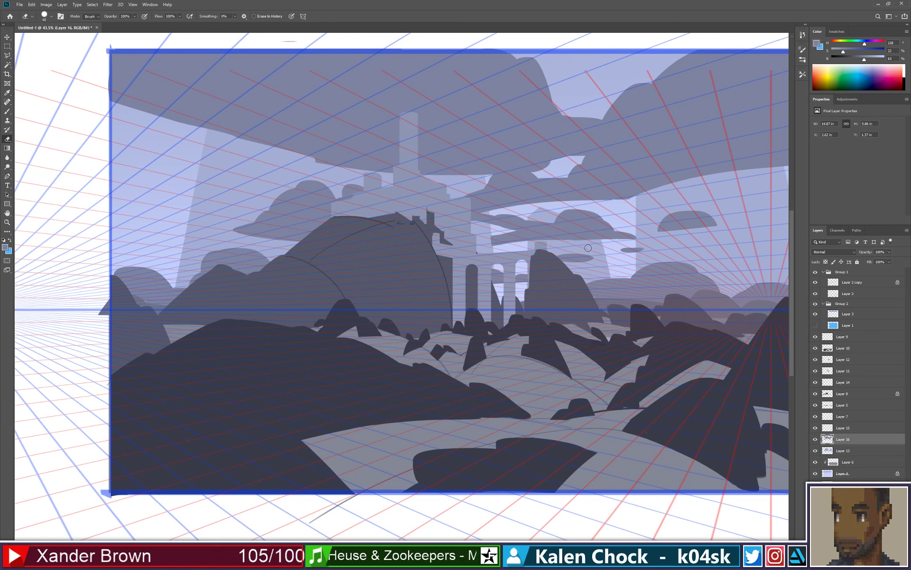
Step: Hide Group 1, which holds the perspective grid lines
key(z)
drag(590, 198, 586, 182)
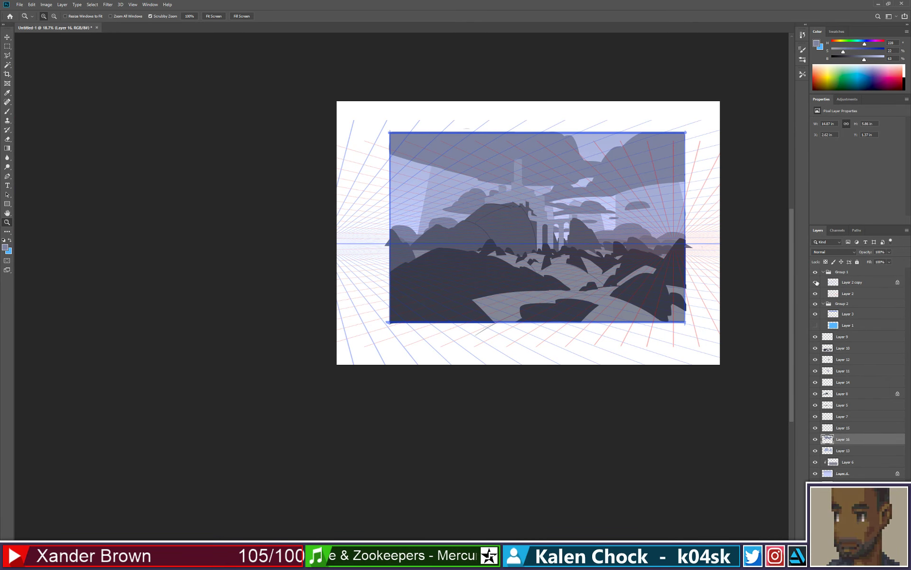
click(816, 283)
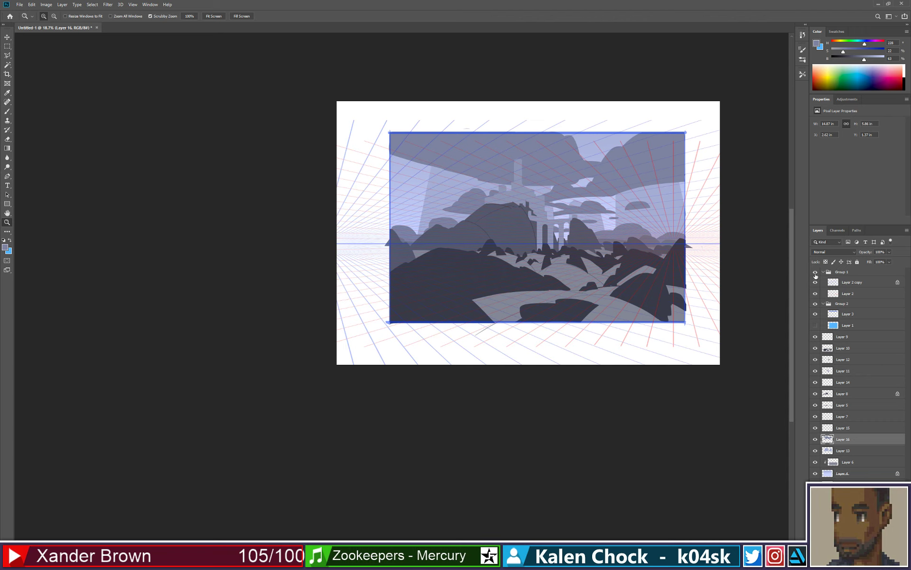
click(815, 272)
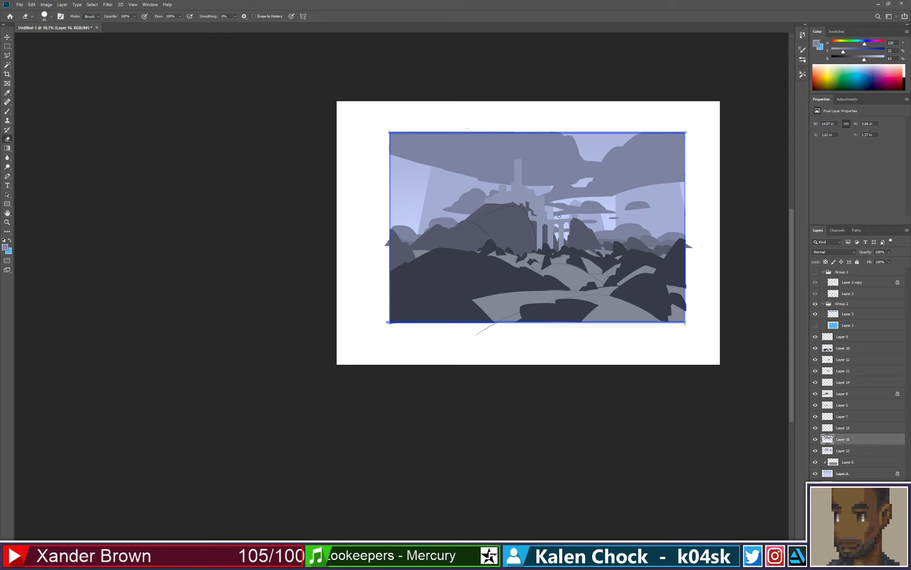
click(562, 198)
click(556, 201)
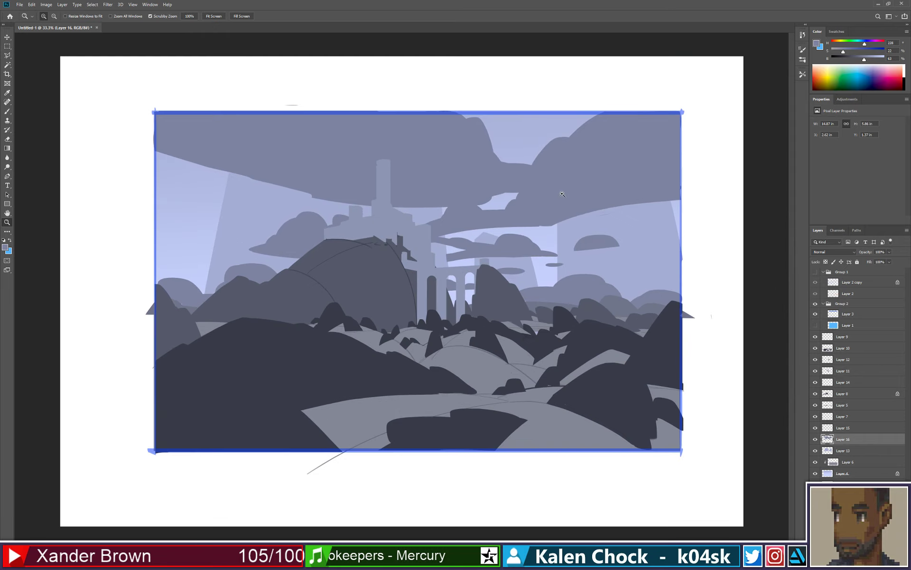
drag(539, 204, 538, 198)
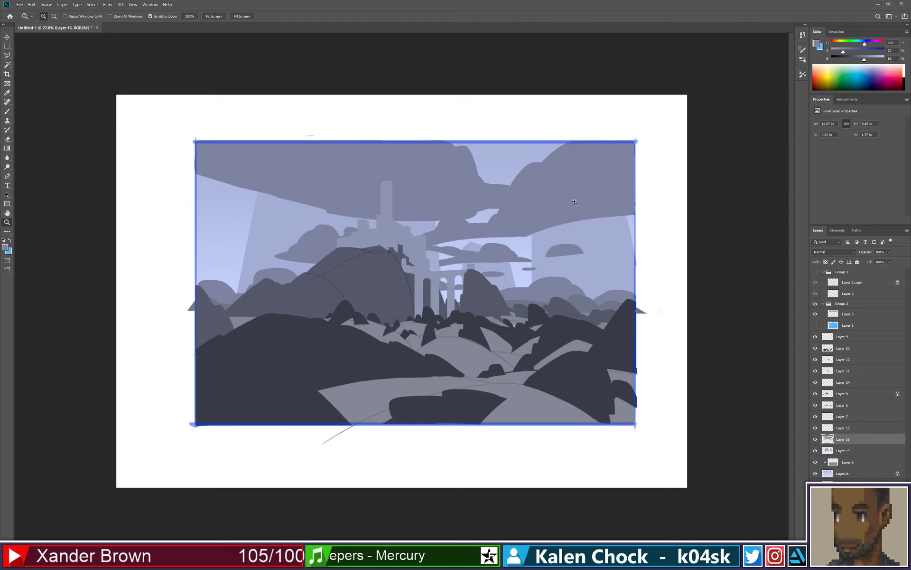
key(v)
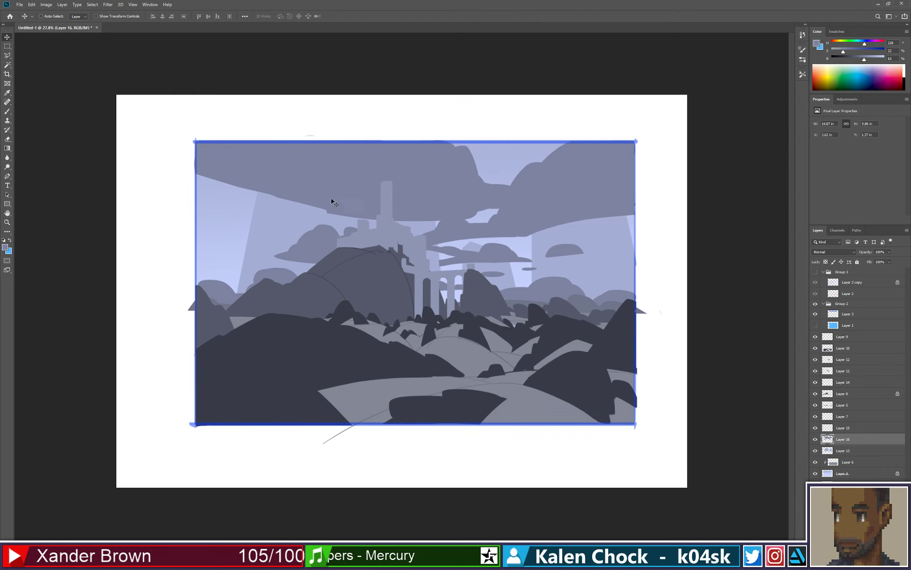
Step: Paint the underside of the large upper-left cloud as one smooth curve sloping down to the castle tower
key(b)
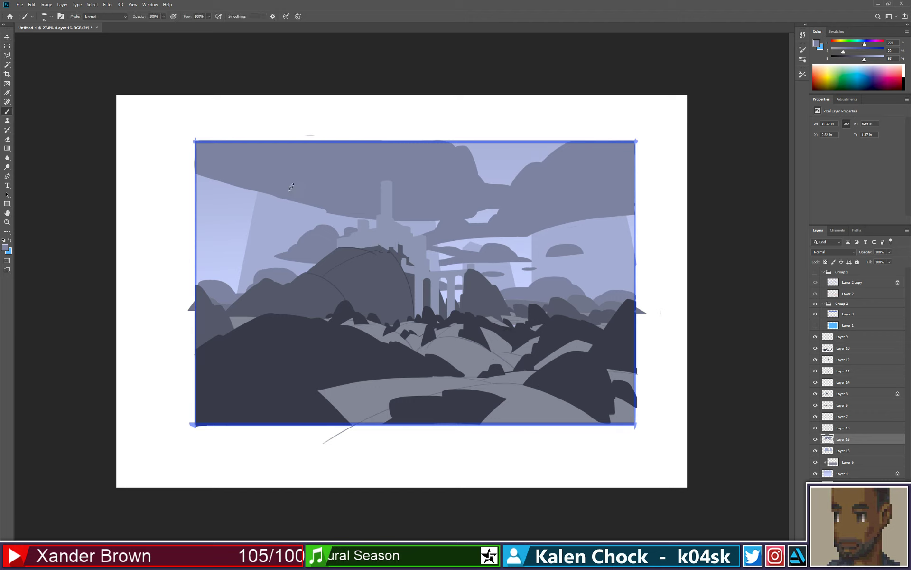
drag(246, 182, 317, 205)
key(ctrl+z)
mouse_move(235, 186)
mouse_down()
mouse_move(318, 214)
mouse_move(376, 217)
mouse_up()
key(ctrl+z)
drag(246, 184, 377, 211)
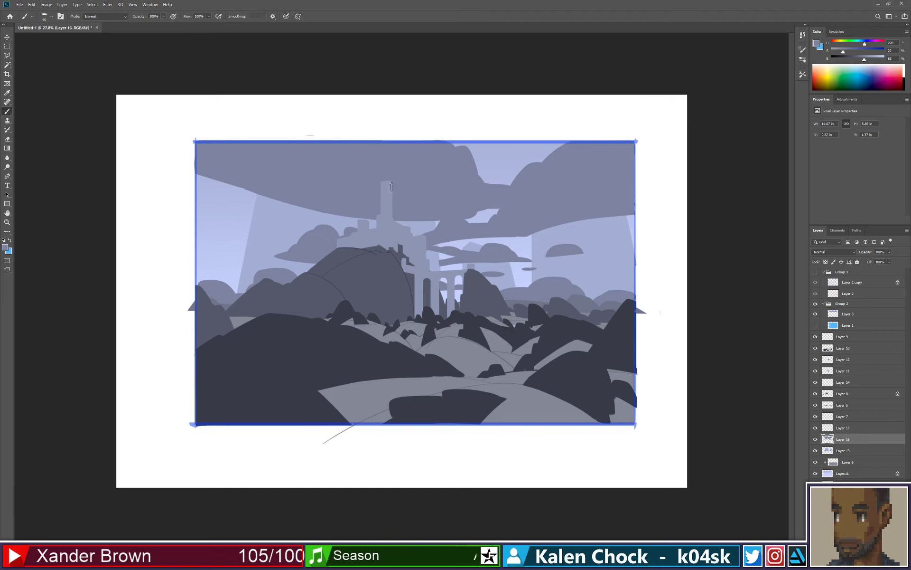